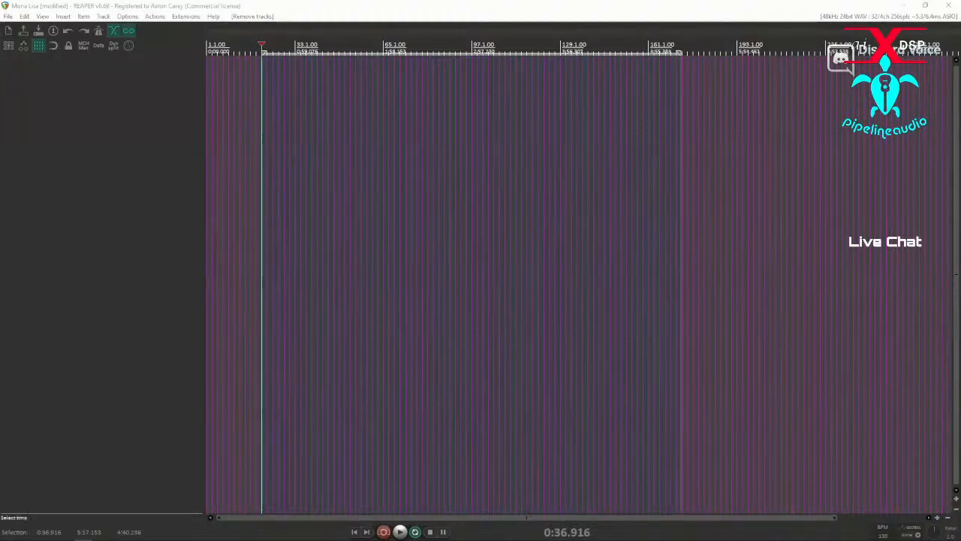
Check the project settings and import the seven Mona Lisa drum mic recordings, each on its own track
click(53, 31)
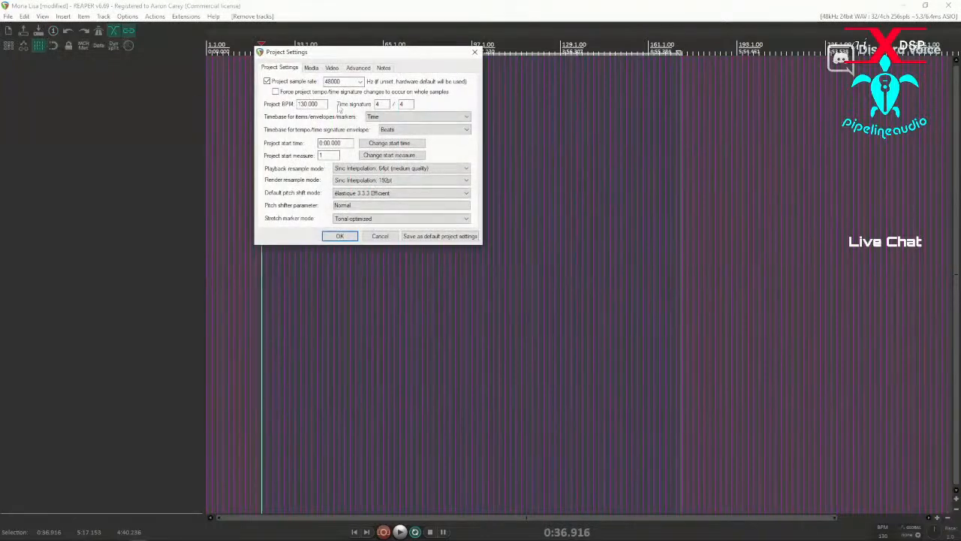
click(340, 237)
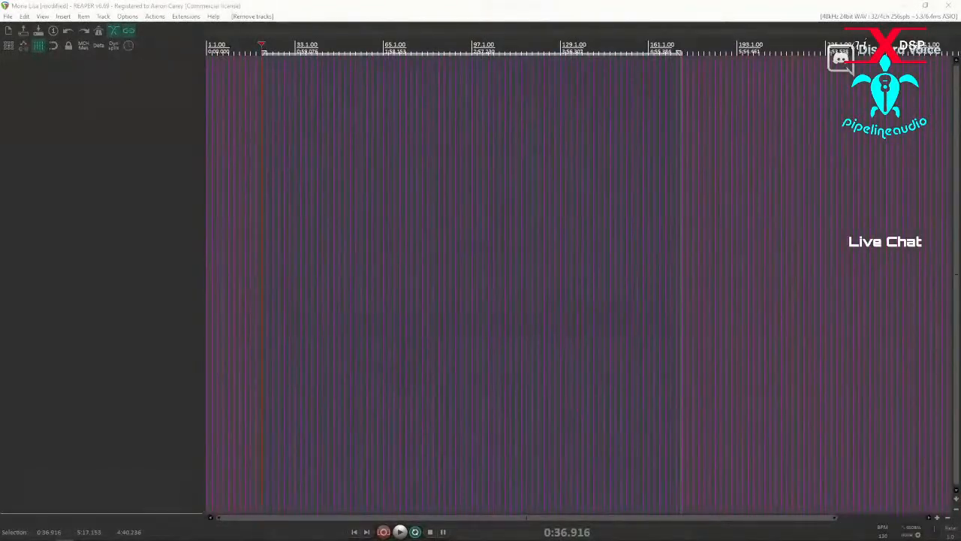
drag(181, 158, 269, 182)
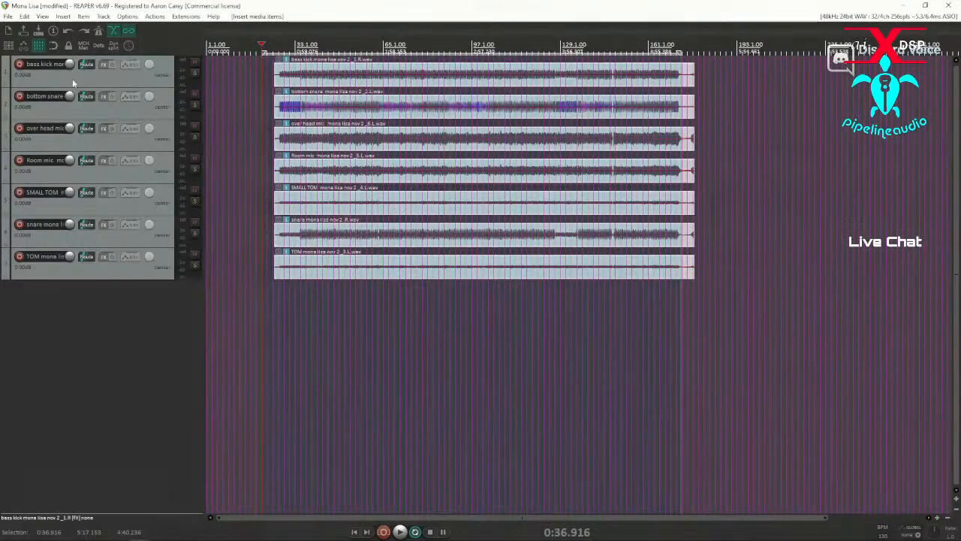
Reorder the drum tracks as over head, bass kick, snare, bottom snare, small tom, tom and room mic
click(72, 79)
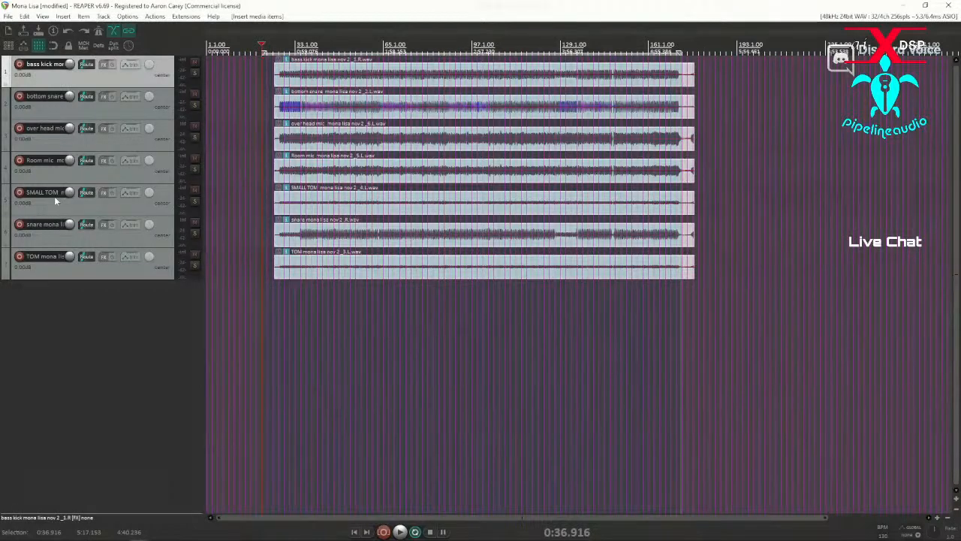
click(72, 241)
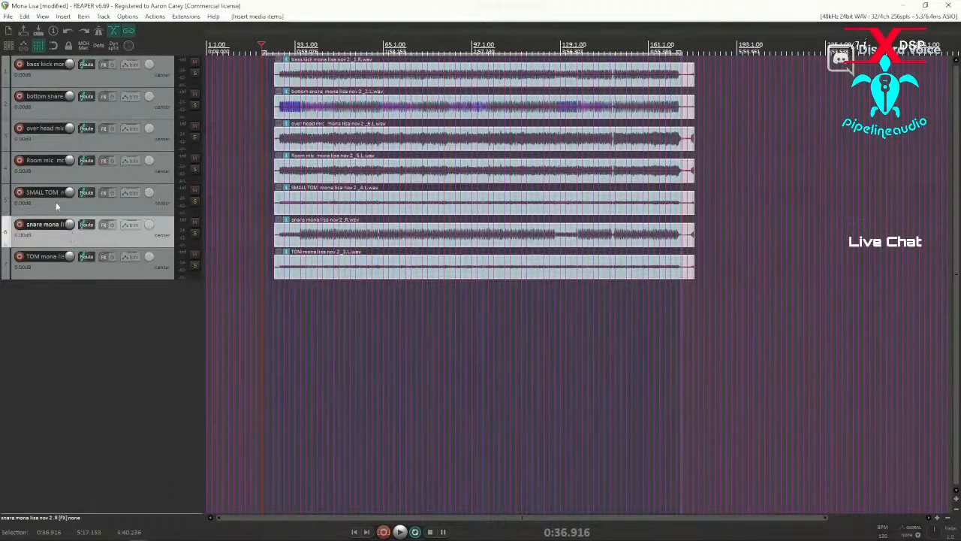
drag(45, 236, 56, 143)
drag(48, 176, 38, 65)
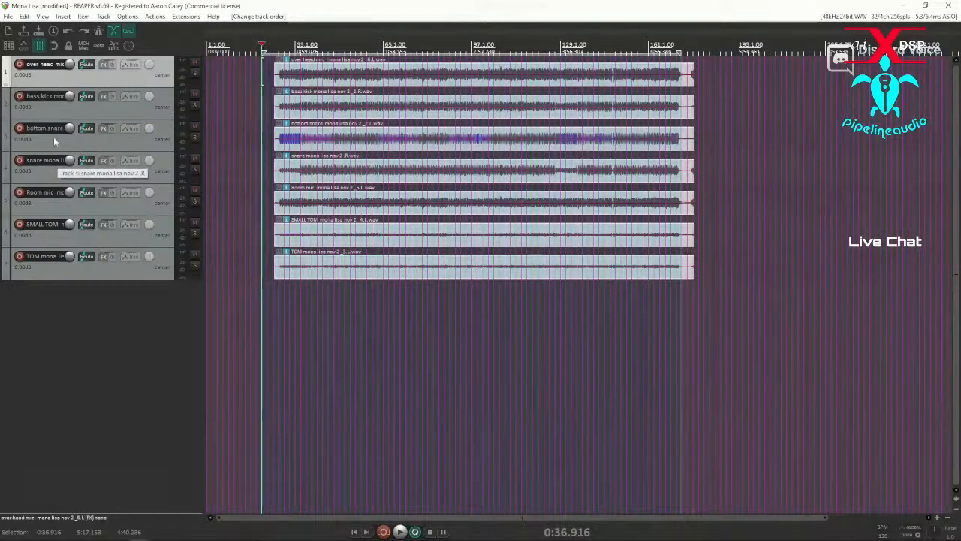
drag(44, 170, 43, 148)
drag(52, 205, 48, 276)
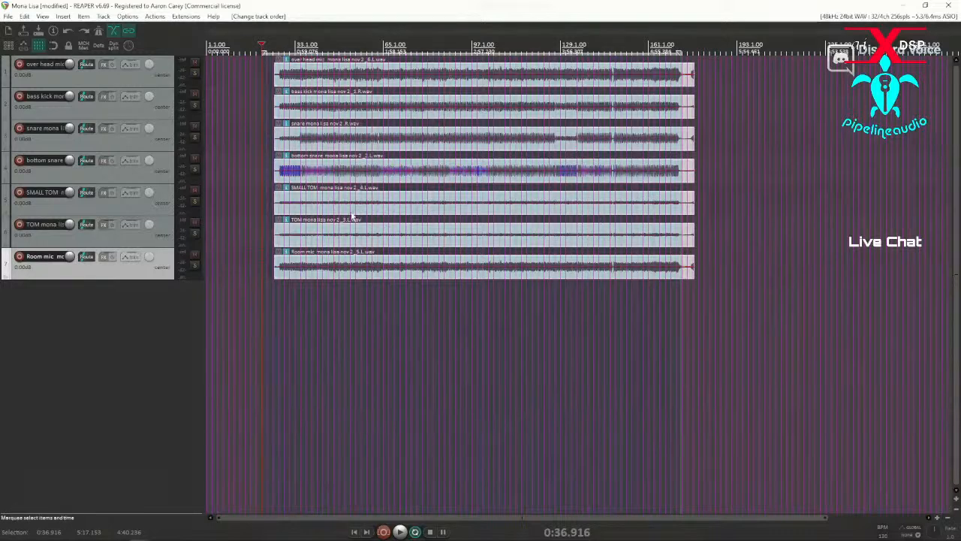
Make the bass kick track much taller and examine the waveform at the start of its recording
click(288, 72)
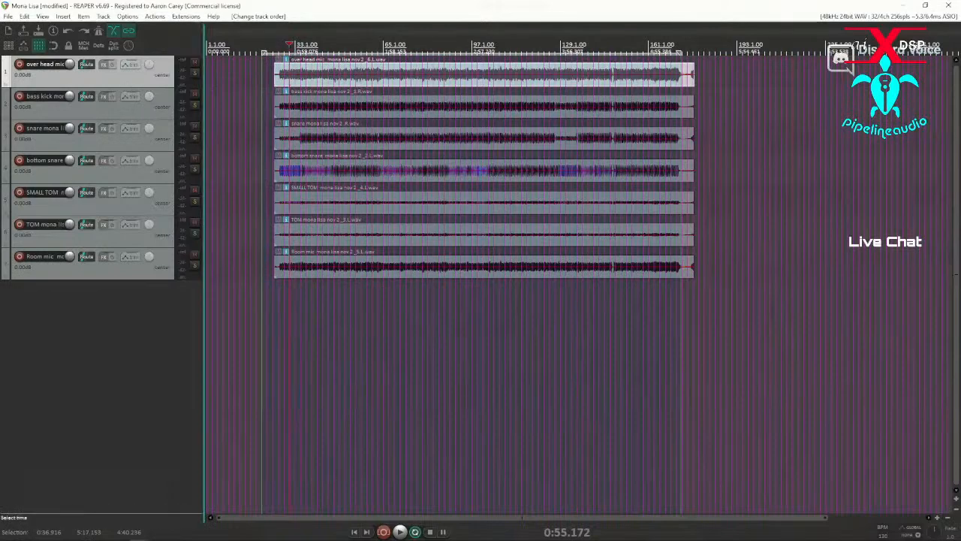
click(298, 106)
drag(150, 119, 199, 254)
click(344, 213)
scroll(344, 213, up, 5)
scroll(344, 213, up, 3)
scroll(338, 214, down, 4)
scroll(336, 215, down, 4)
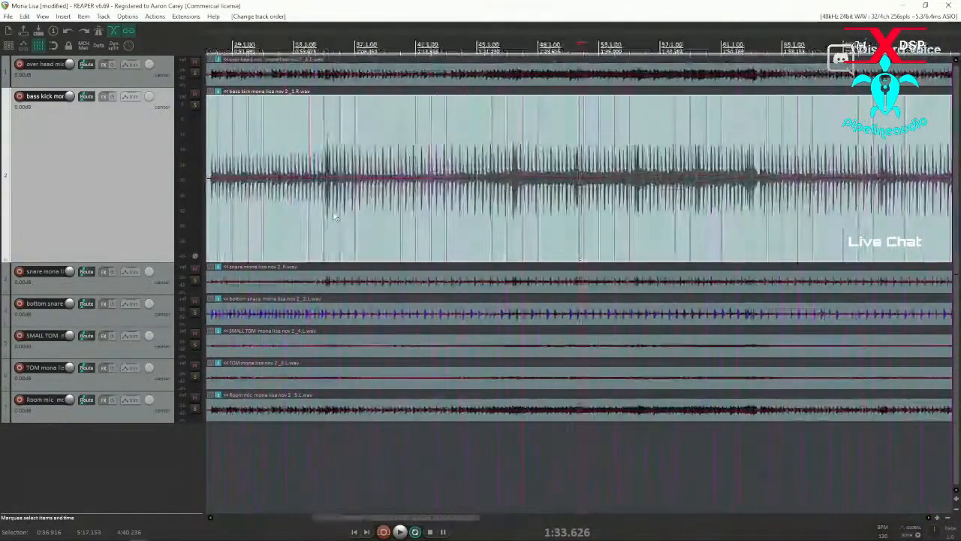
scroll(334, 216, down, 2)
click(401, 225)
scroll(400, 225, up, 6)
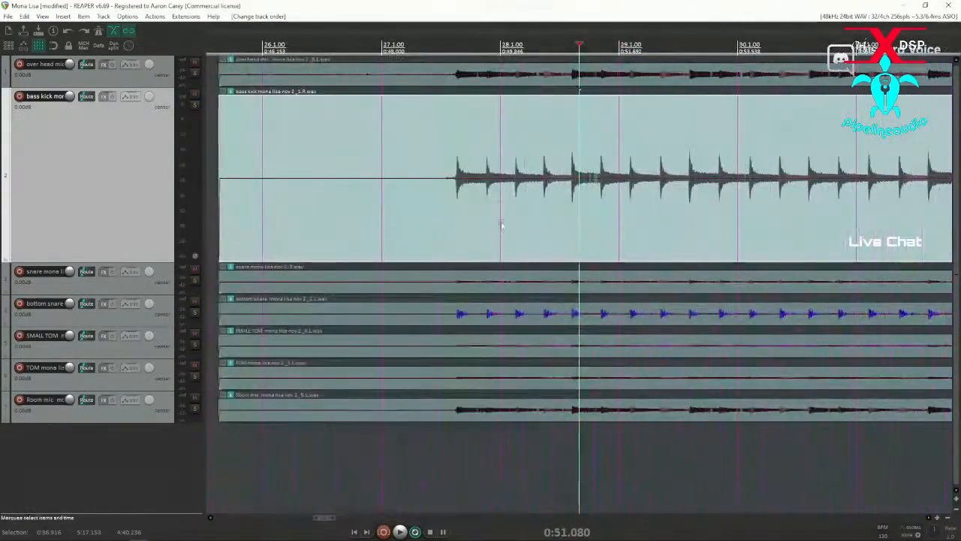
Solo the bass kick track and play it from just before its first hit at 0:49
click(195, 104)
click(448, 199)
key(space)
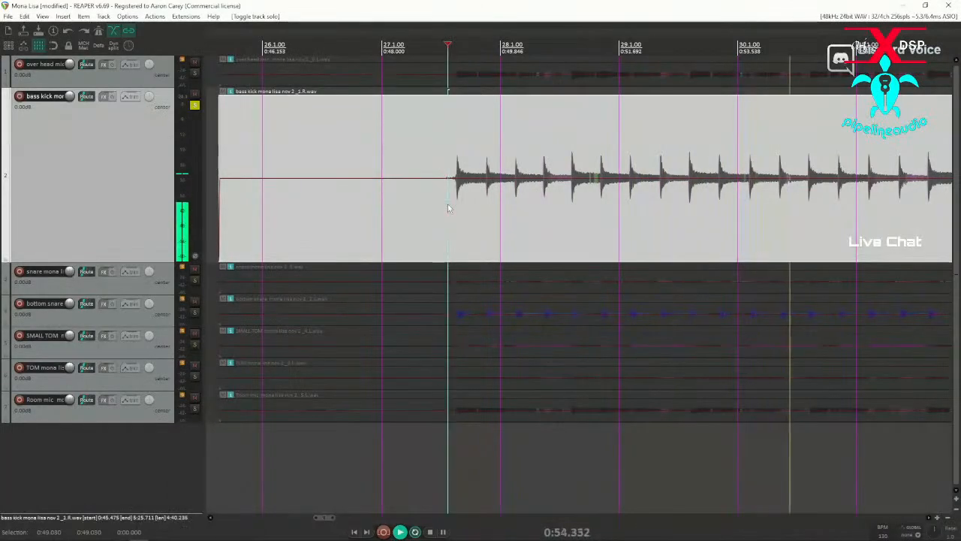
scroll(656, 223, down, 2)
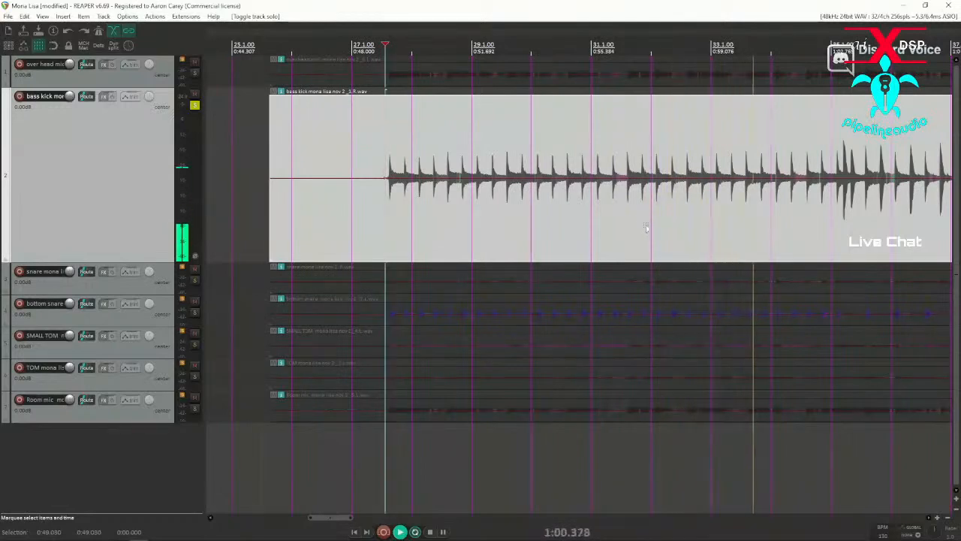
scroll(774, 223, up, 2)
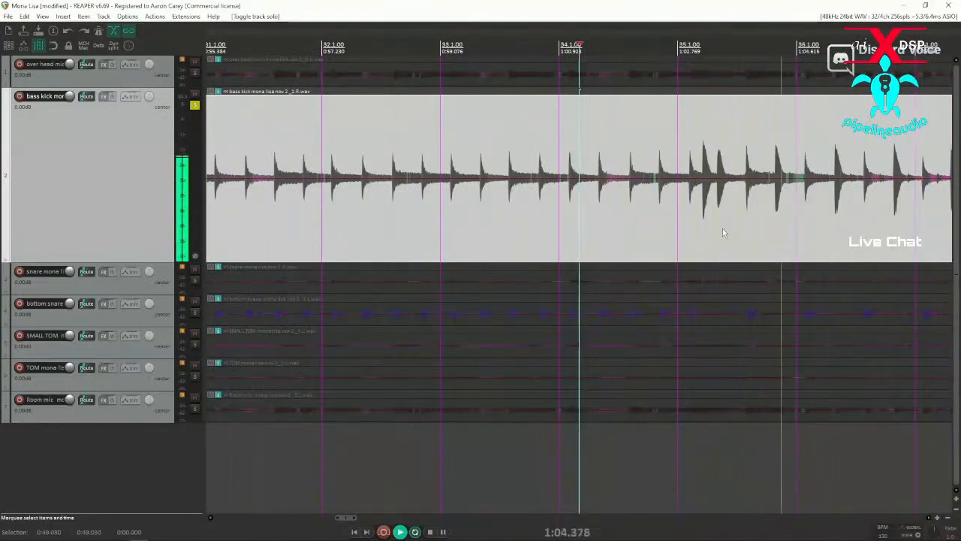
key(space)
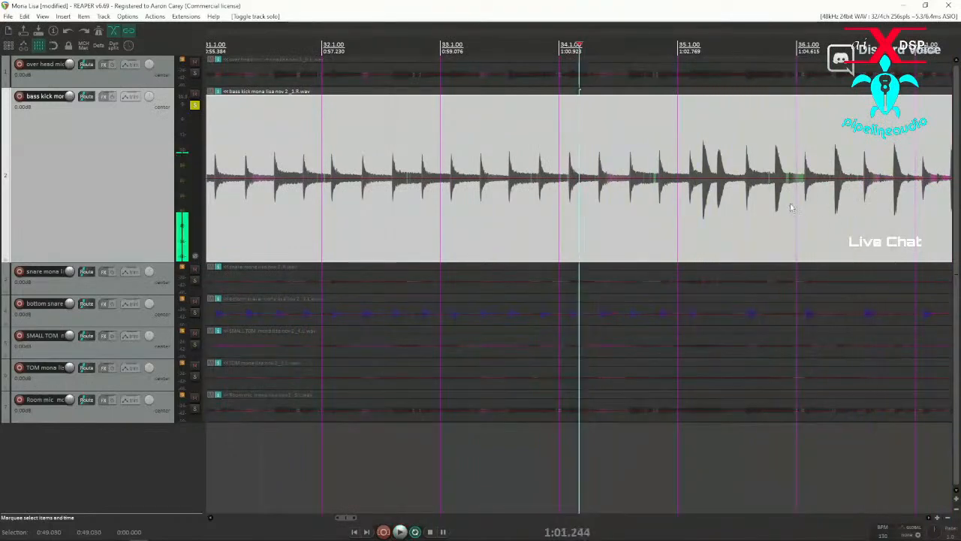
Replay the soloed bass kick from around measure 35 and compare its hits with the grid lines
click(670, 189)
key(space)
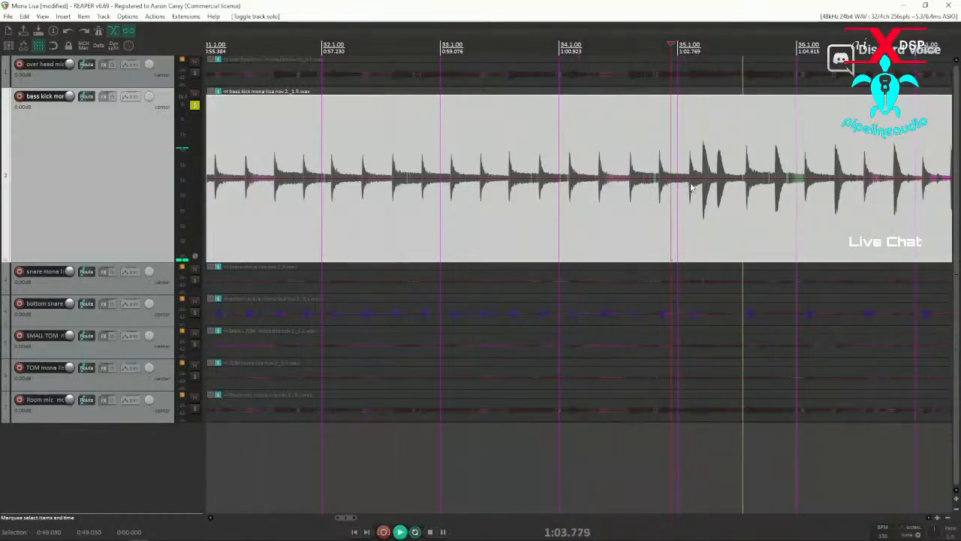
key(space)
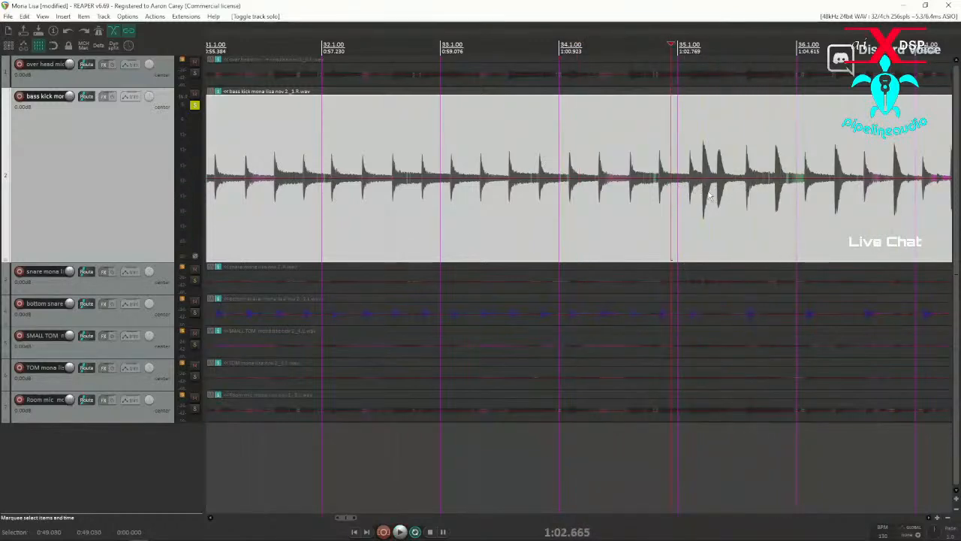
click(680, 204)
key(space)
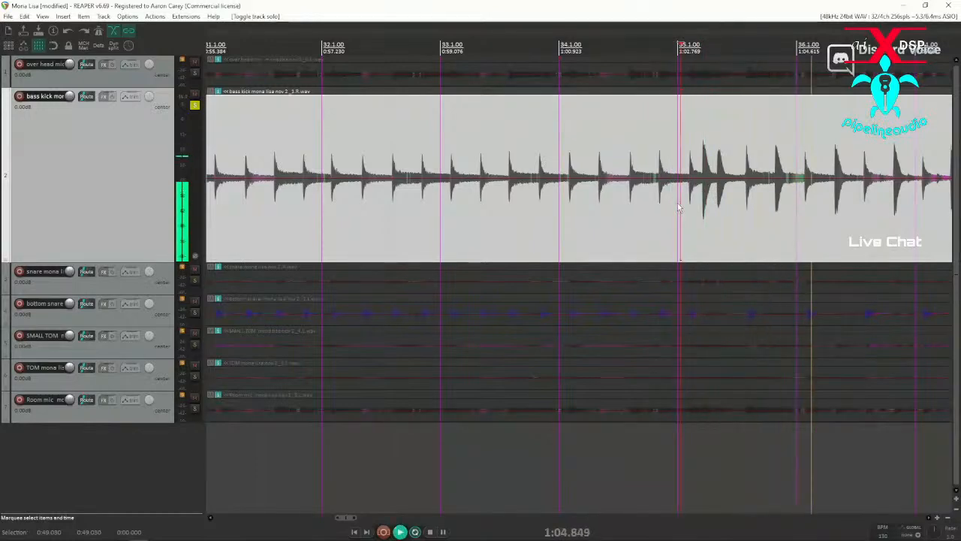
scroll(723, 201, down, 3)
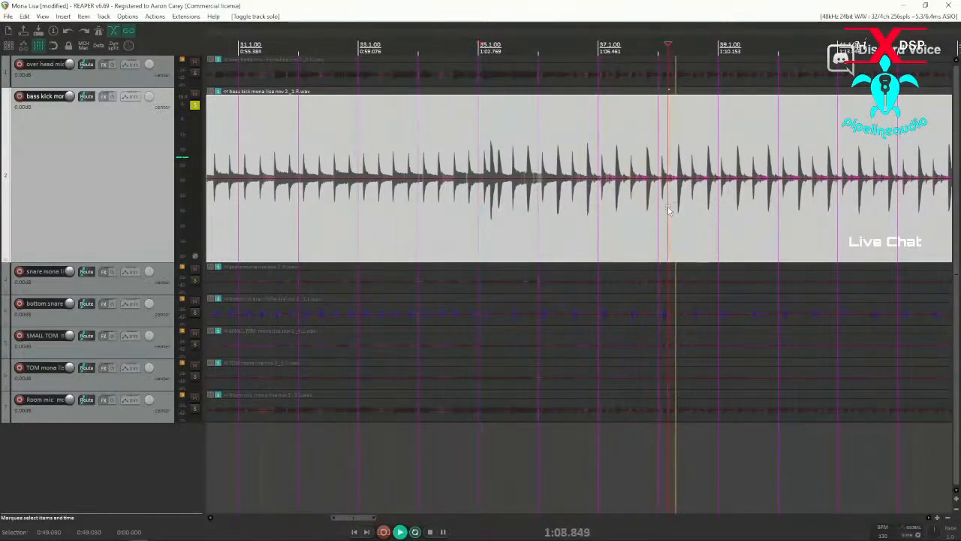
scroll(669, 208, up, 6)
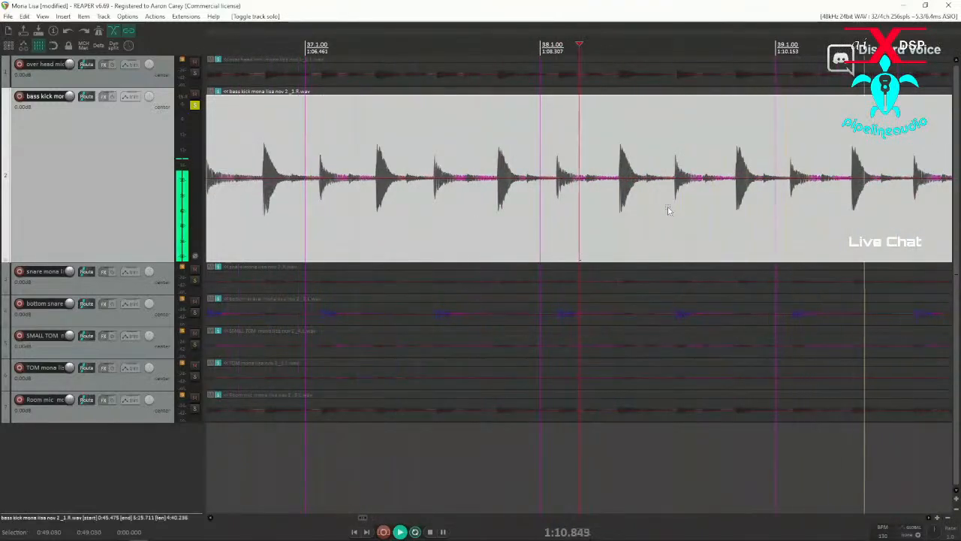
scroll(669, 209, down, 3)
key(space)
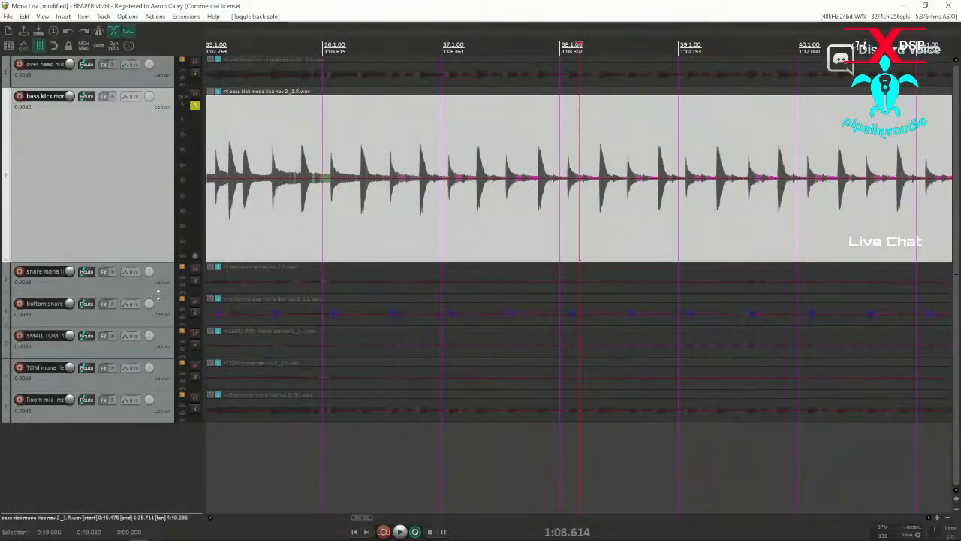
Make the snare track taller, solo it in place of the bass kick and play it from measure 38
drag(158, 294, 159, 379)
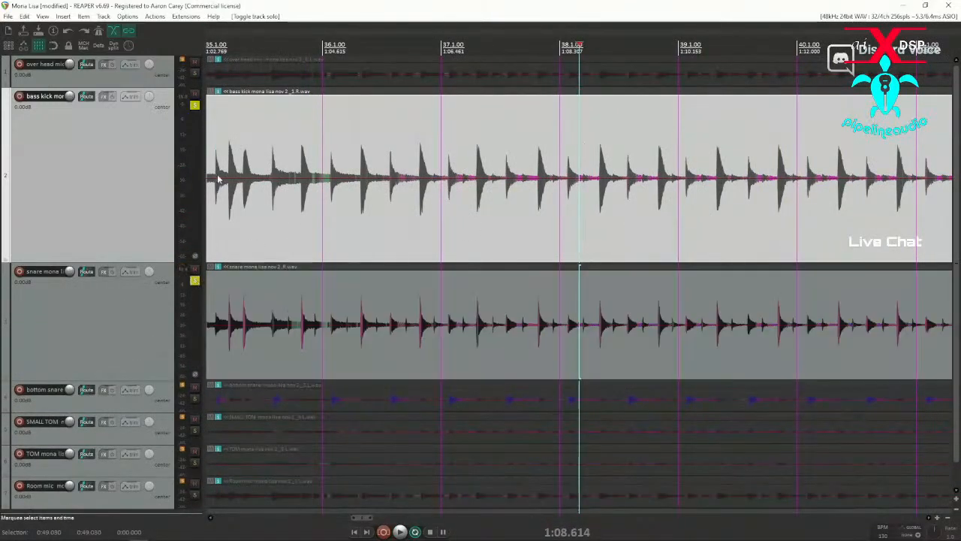
click(194, 104)
key(space)
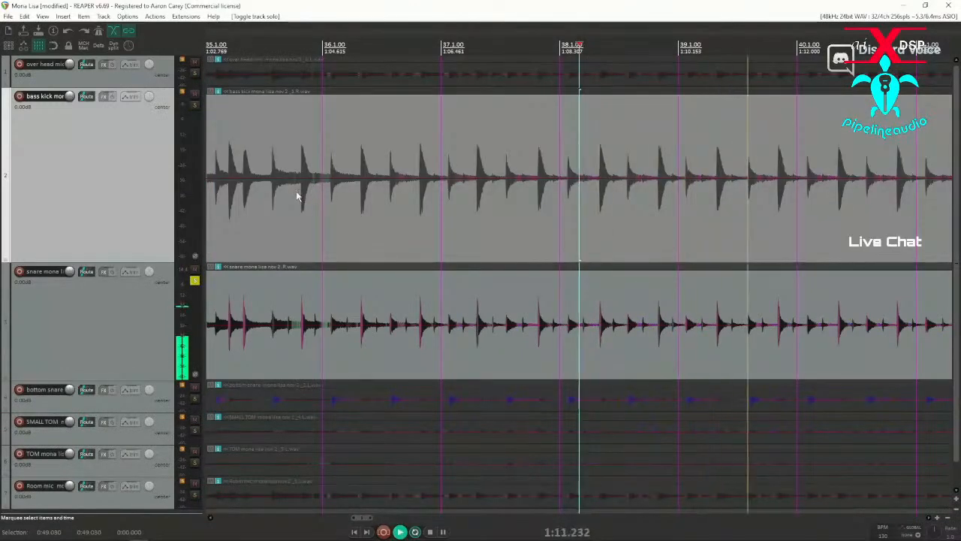
key(space)
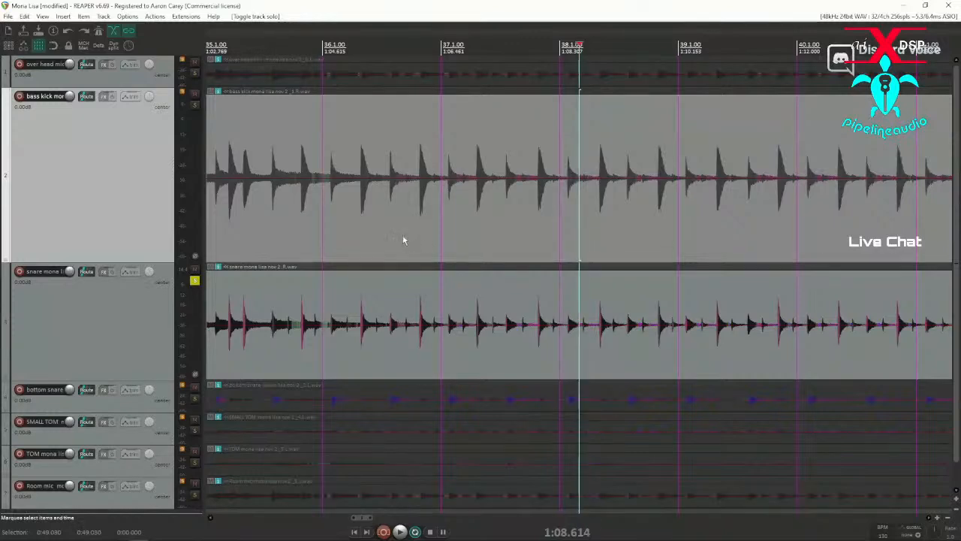
Play the soloed snare track from about 1:05, in measure 36
click(374, 237)
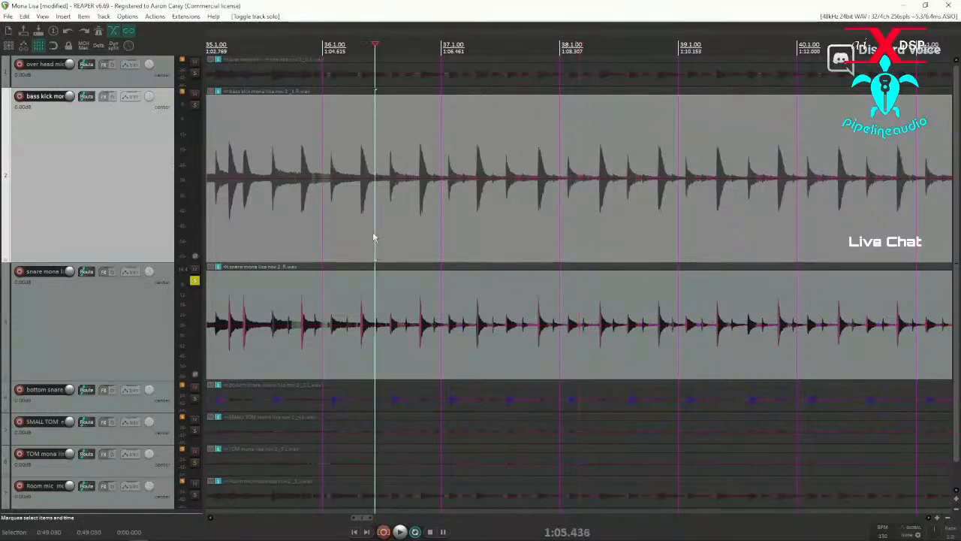
key(space)
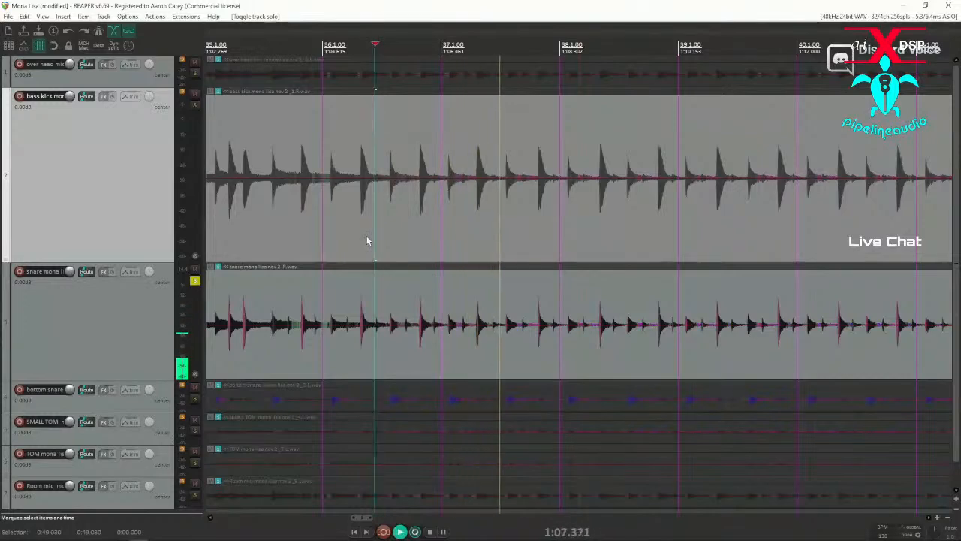
key(space)
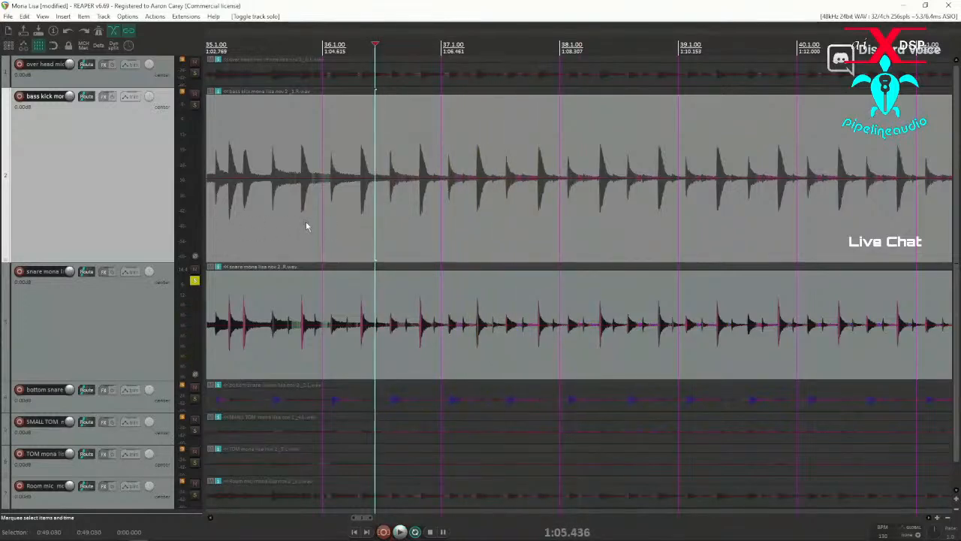
Audition the soloed snare further into the song, around measures 67 to 69
click(425, 229)
scroll(425, 229, down, 10)
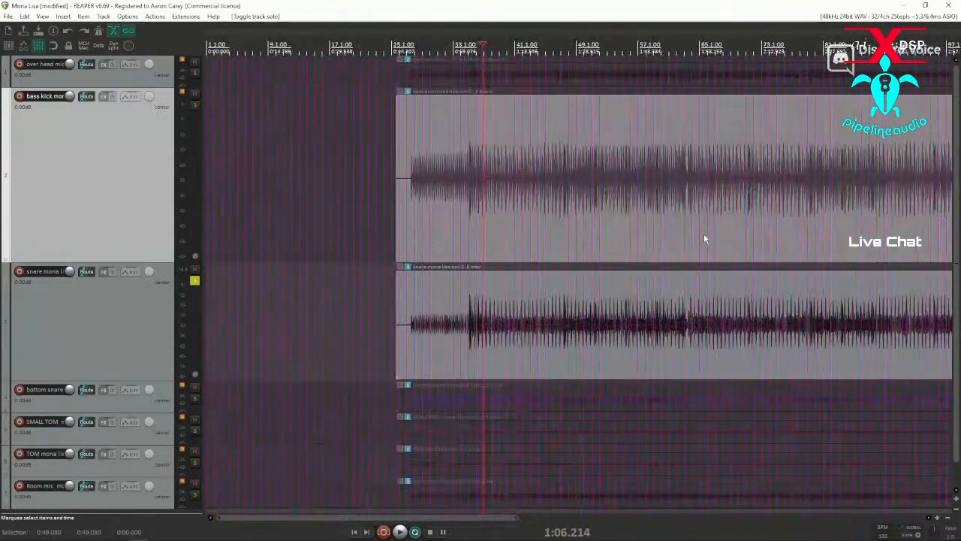
click(704, 239)
scroll(704, 239, up, 10)
click(433, 235)
key(space)
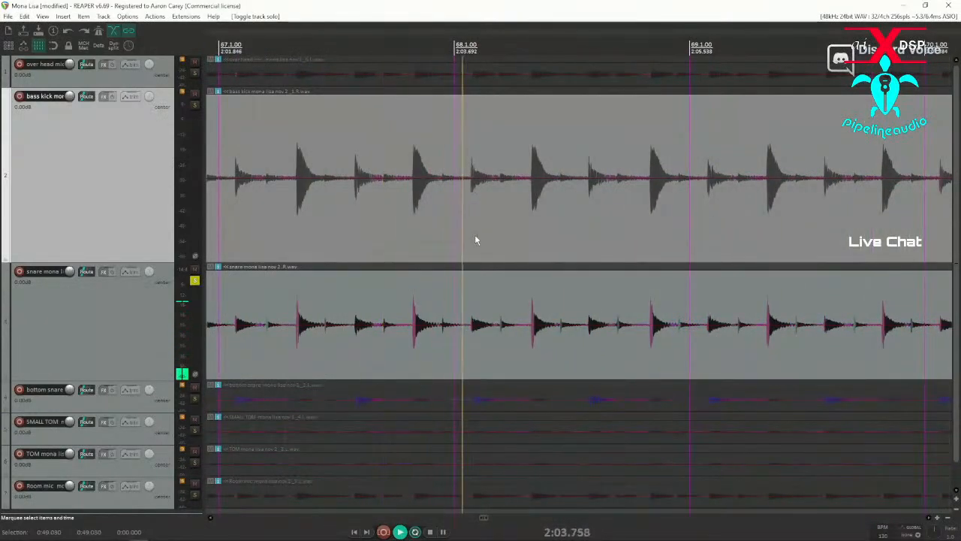
scroll(474, 241, down, 3)
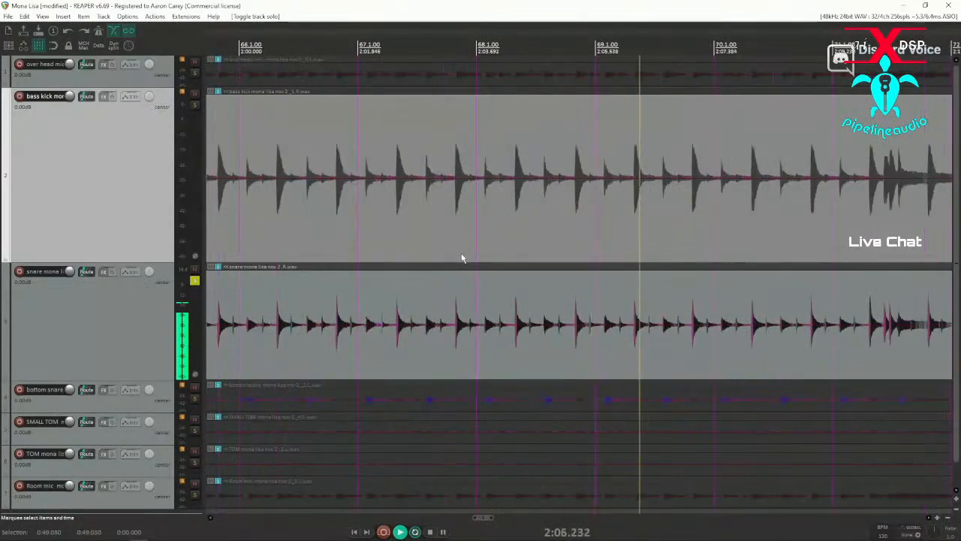
key(space)
Examine the kick and snare waveforms around measures 54 and 63 and at the start of the recording
scroll(464, 237, down, 6)
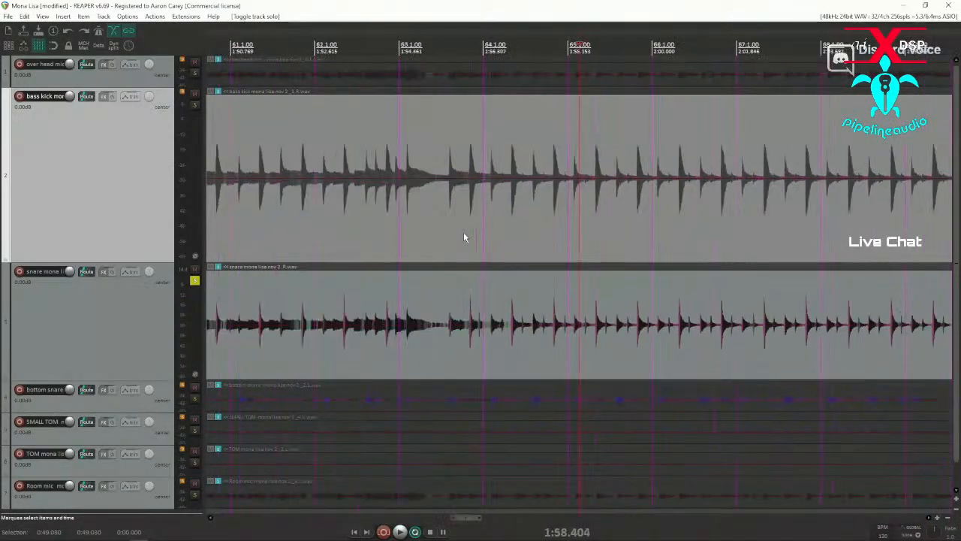
click(354, 235)
scroll(356, 235, up, 8)
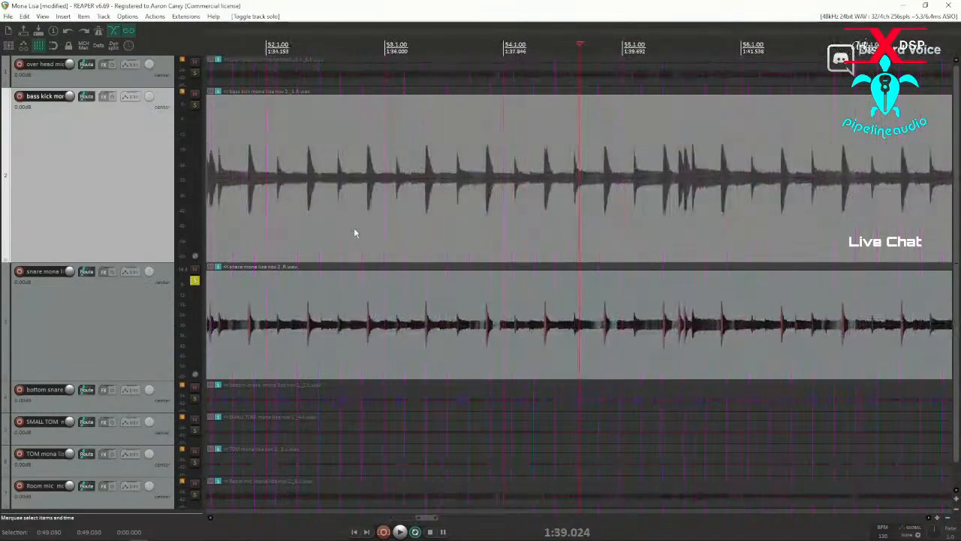
scroll(360, 235, down, 12)
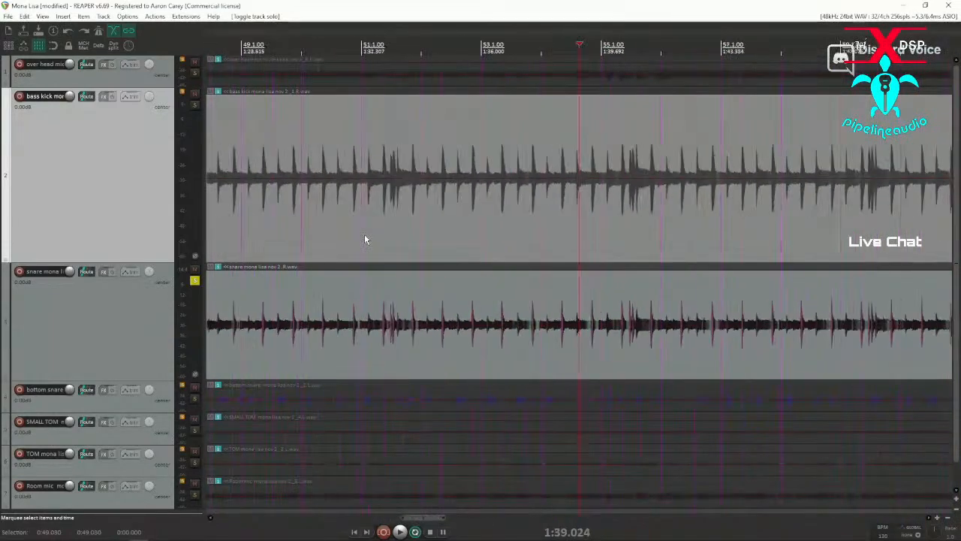
click(377, 217)
scroll(377, 221, up, 7)
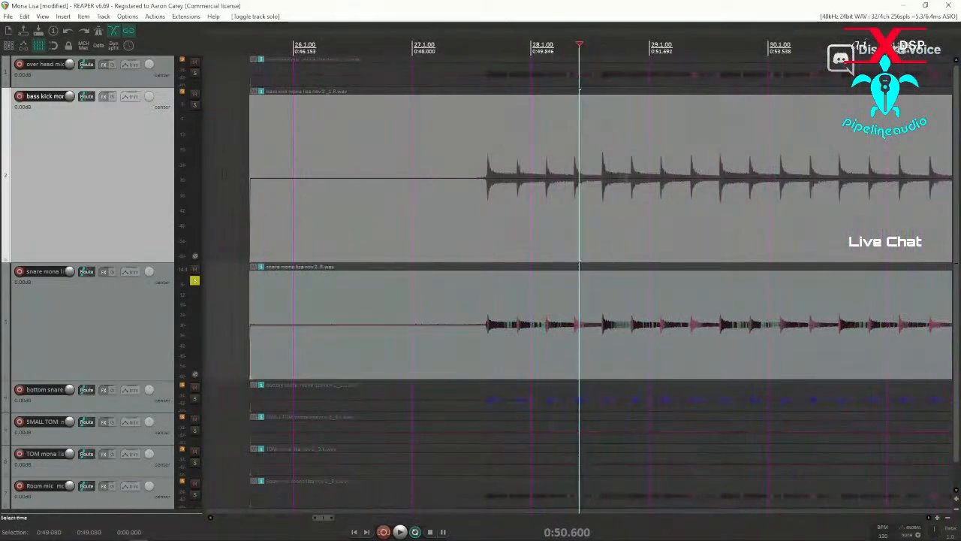
Group the seven drum items so they can be edited together
scroll(466, 199, down, 6)
click(555, 135)
key(ctrl+g)
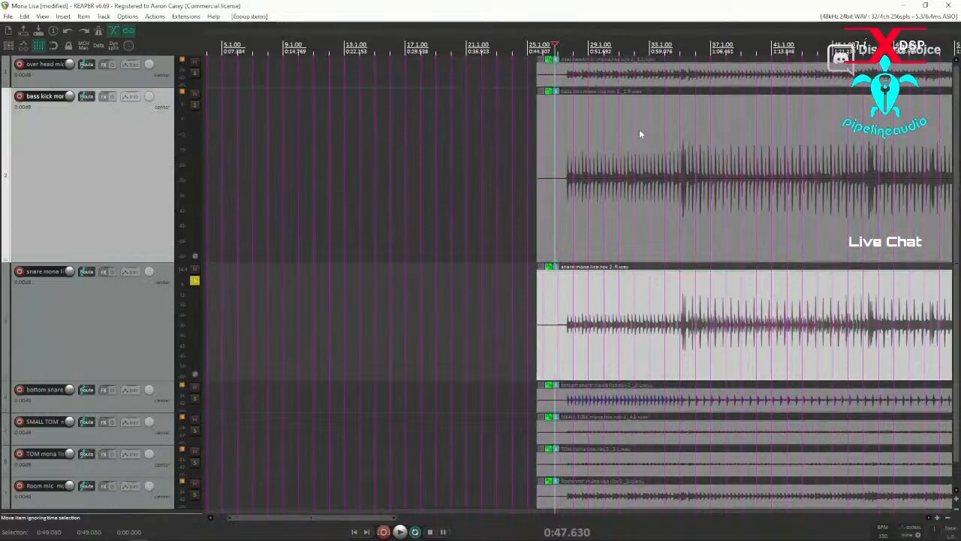
Move the grouped drum items to the project start and check the first kick hits against measure 3
click(591, 70)
drag(592, 75, 285, 69)
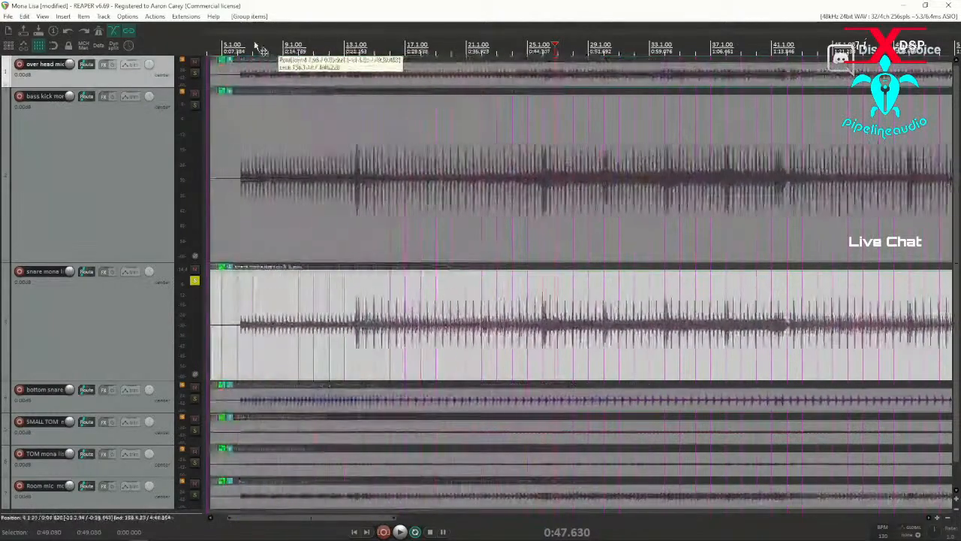
scroll(321, 73, down, 3)
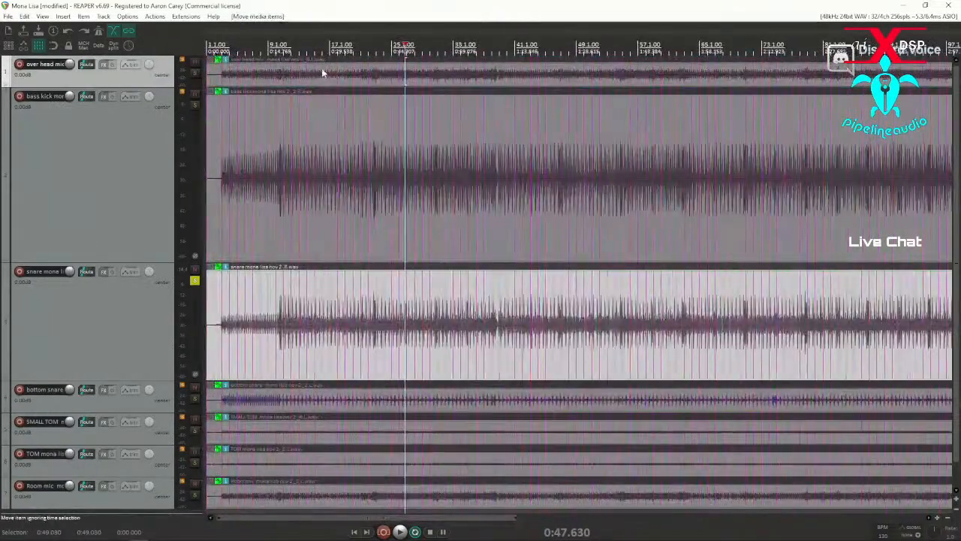
click(221, 129)
scroll(221, 130, up, 4)
scroll(229, 137, up, 3)
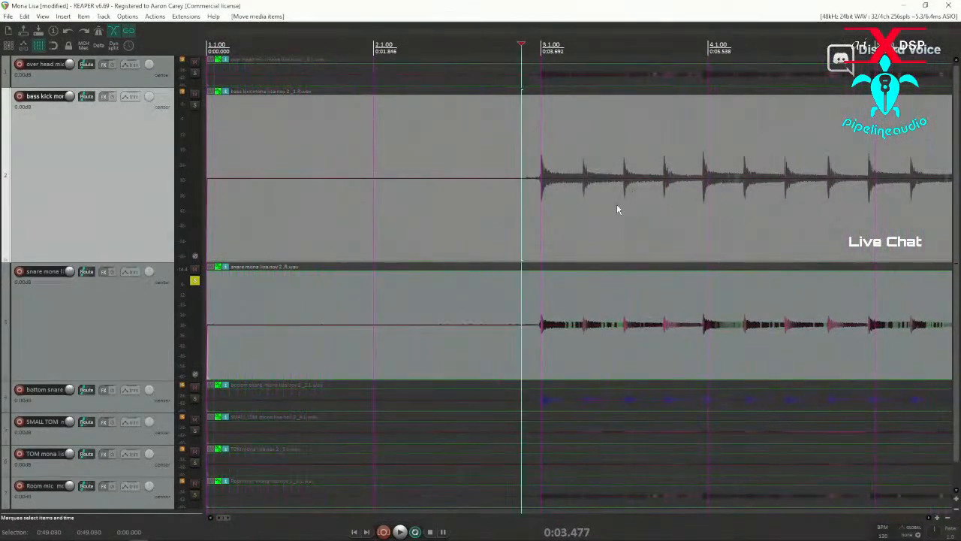
scroll(617, 208, down, 3)
click(360, 208)
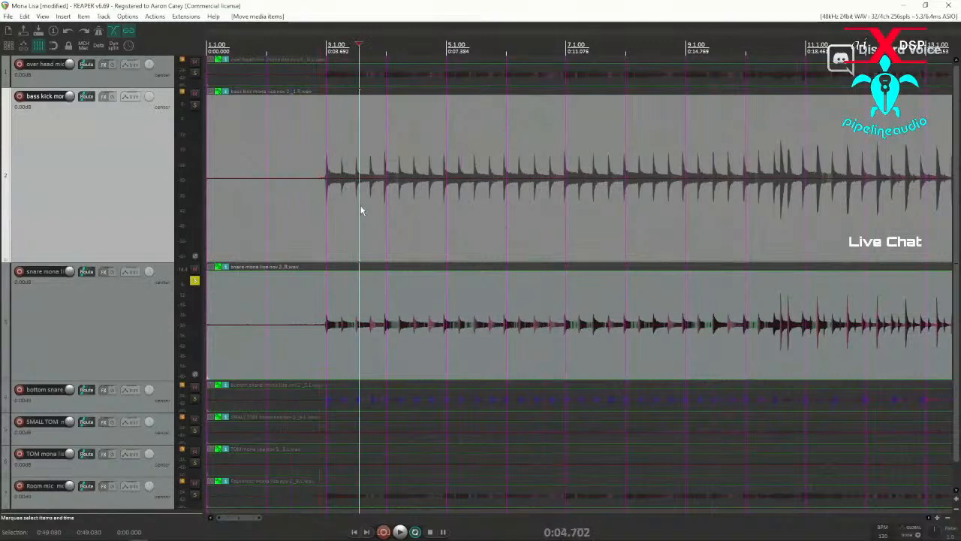
Select the bass kick item and open Dynamic Split for it, along with its transient sensitivity settings
click(299, 145)
click(289, 281)
click(316, 147)
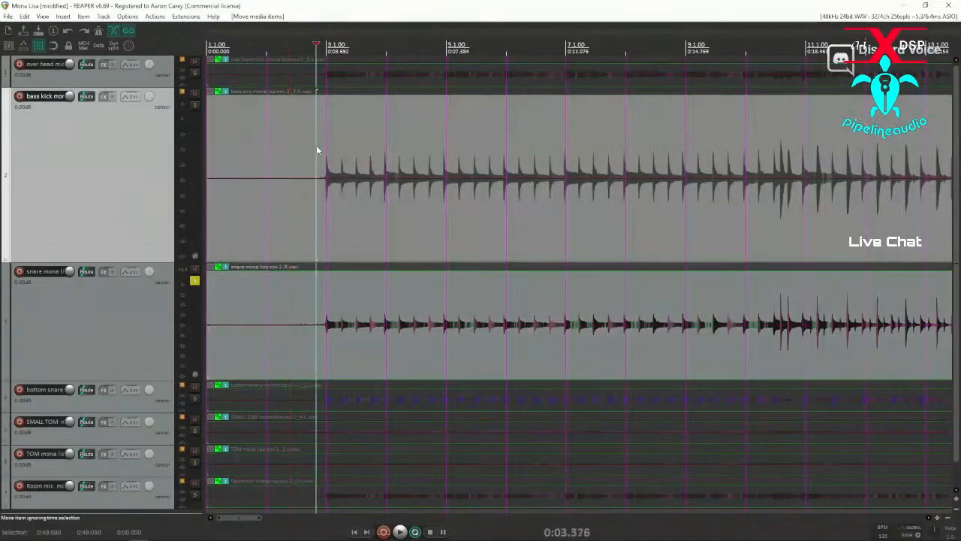
key(d)
drag(671, 219, 433, 164)
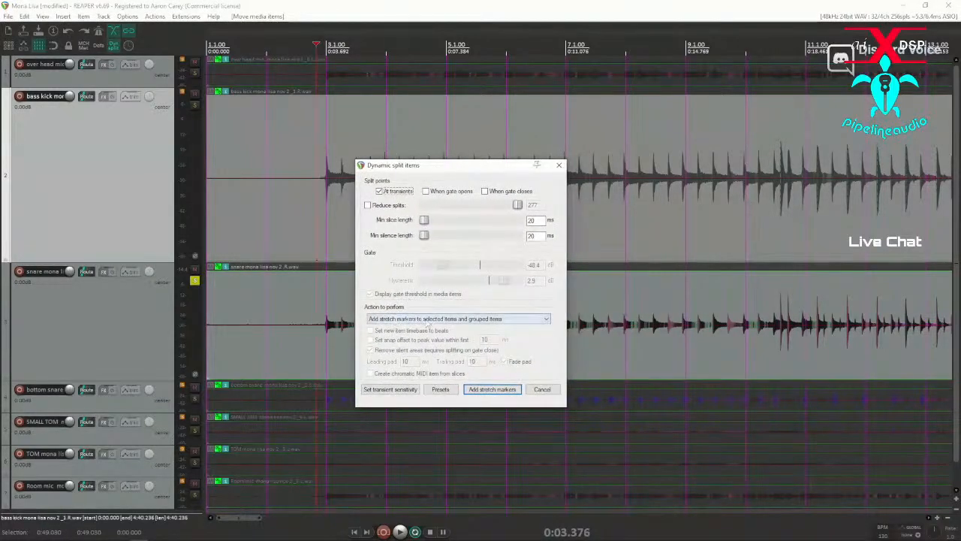
drag(421, 165, 694, 264)
click(665, 488)
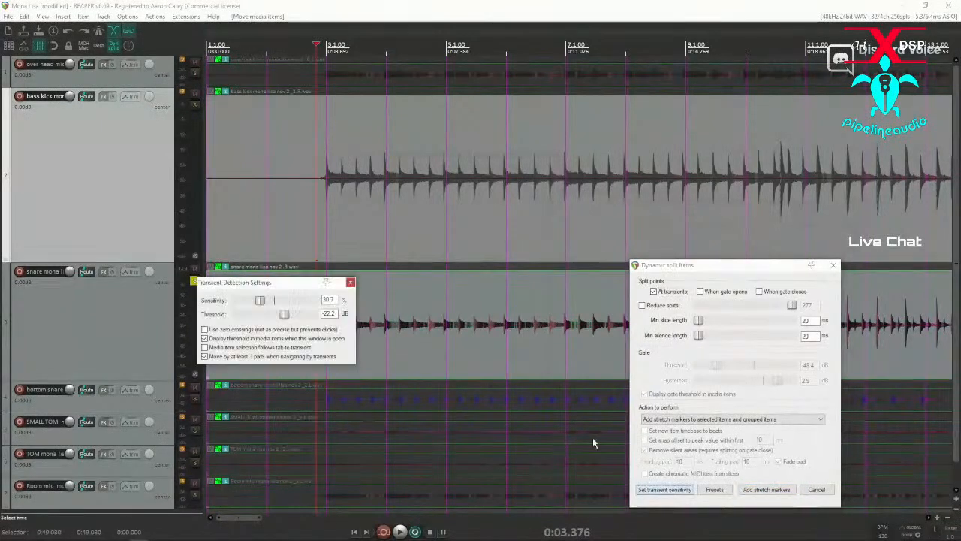
Set the transient detection sensitivity to 25.3% and the threshold to -42.1 dB for the kick item
drag(303, 288, 359, 316)
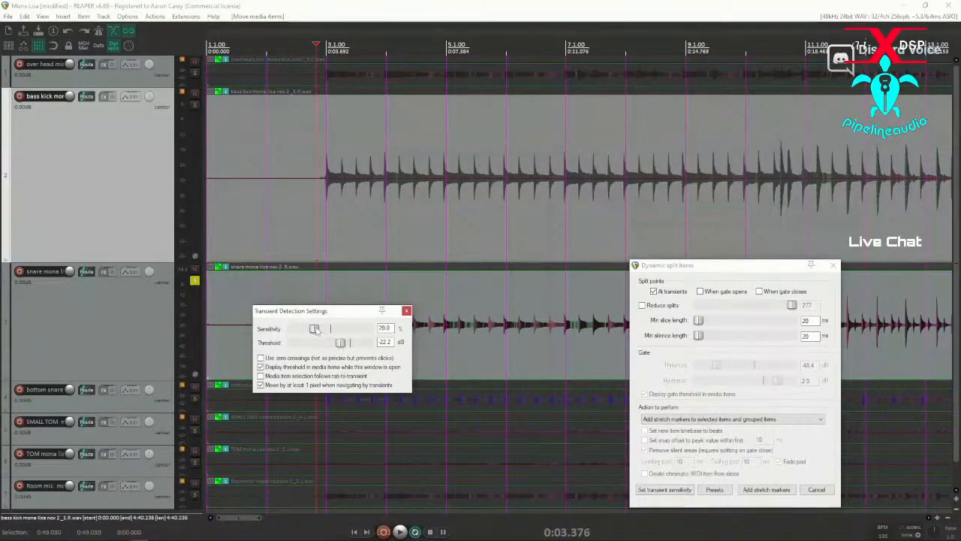
drag(297, 333, 299, 333)
drag(310, 334, 312, 334)
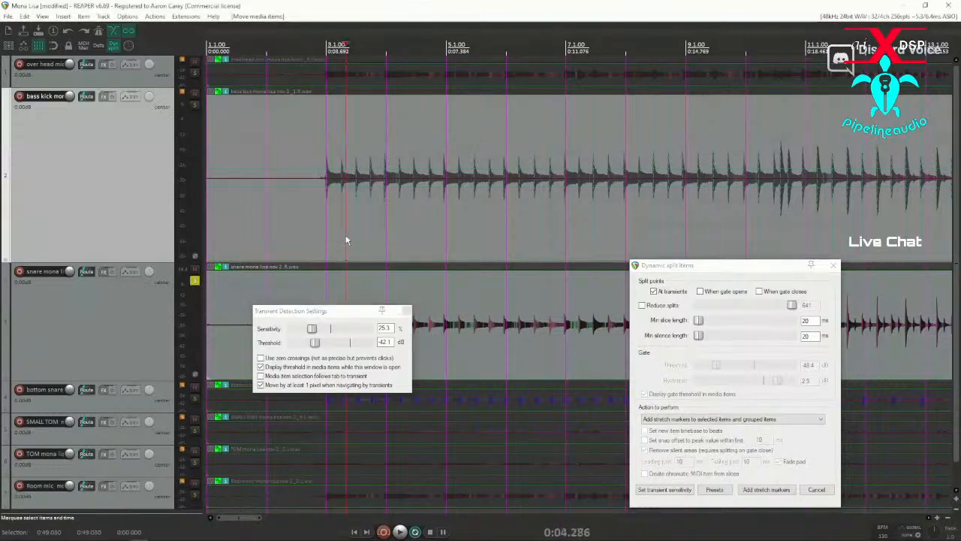
click(422, 285)
click(351, 208)
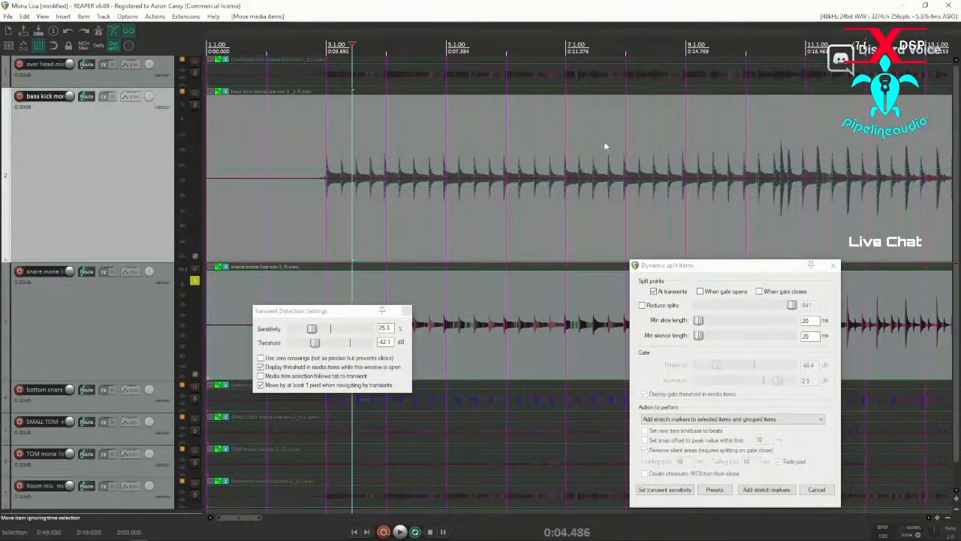
Add stretch markers at the transients to the selected kick item and its grouped items, and close the transient detection settings
drag(724, 274, 622, 149)
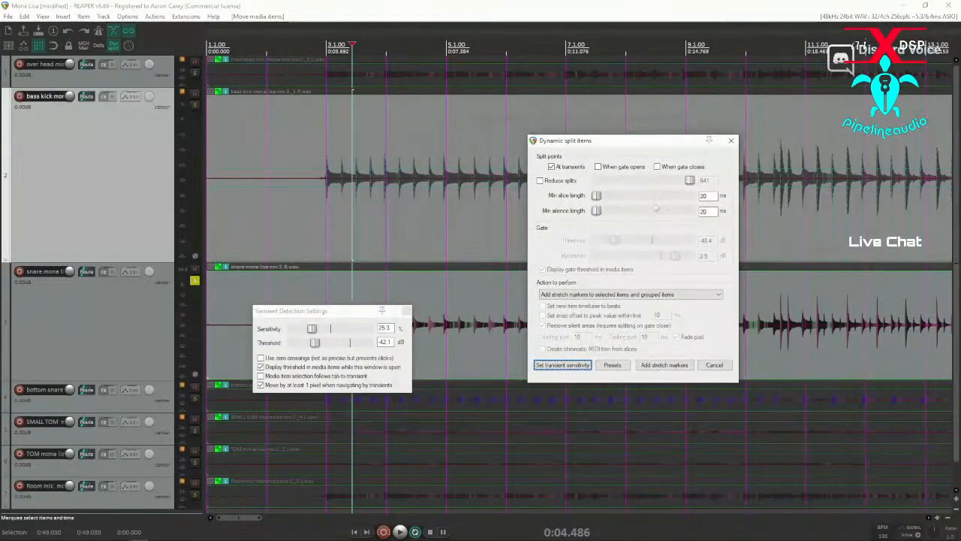
click(675, 367)
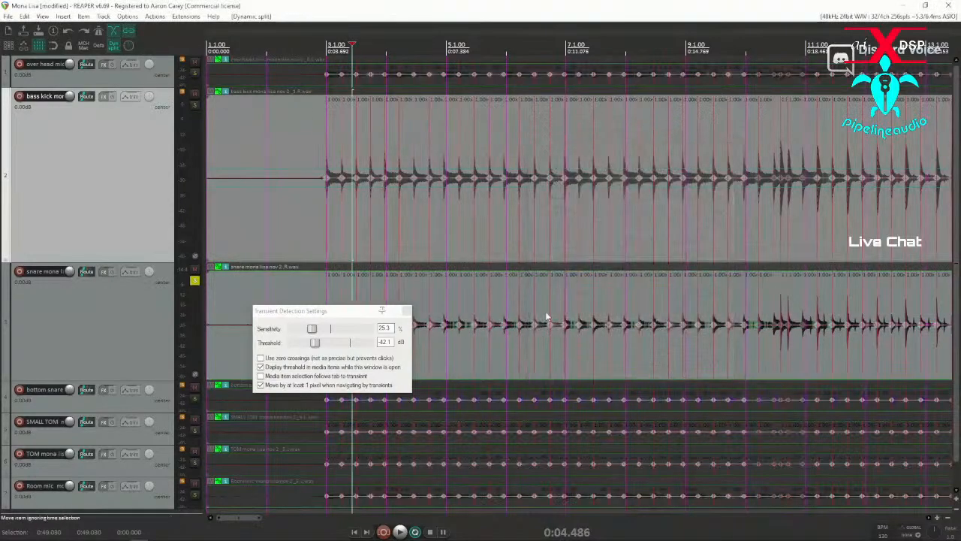
click(406, 310)
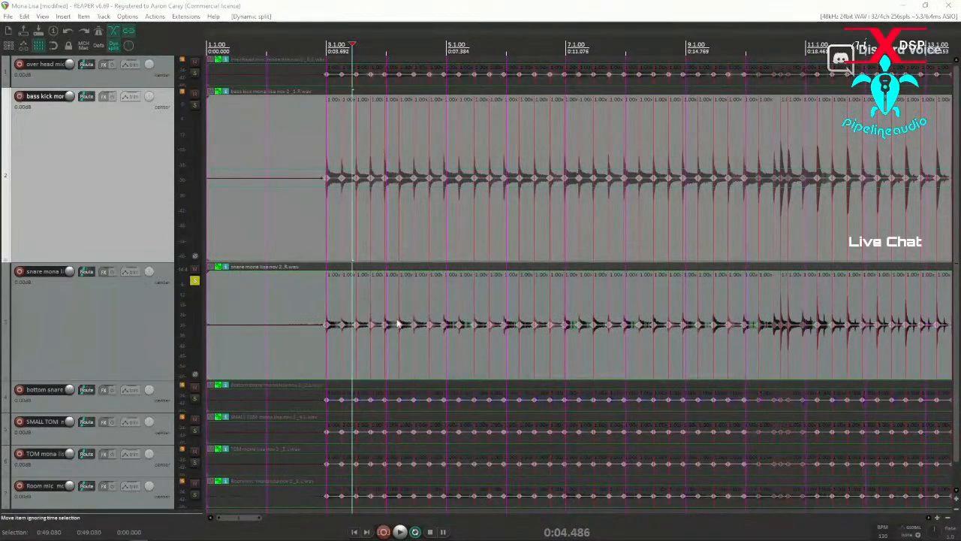
Examine how the stretch markers sit on the snare hits around measures 4, 10 and 14
click(380, 301)
scroll(380, 301, up, 5)
scroll(381, 301, up, 2)
scroll(386, 312, down, 8)
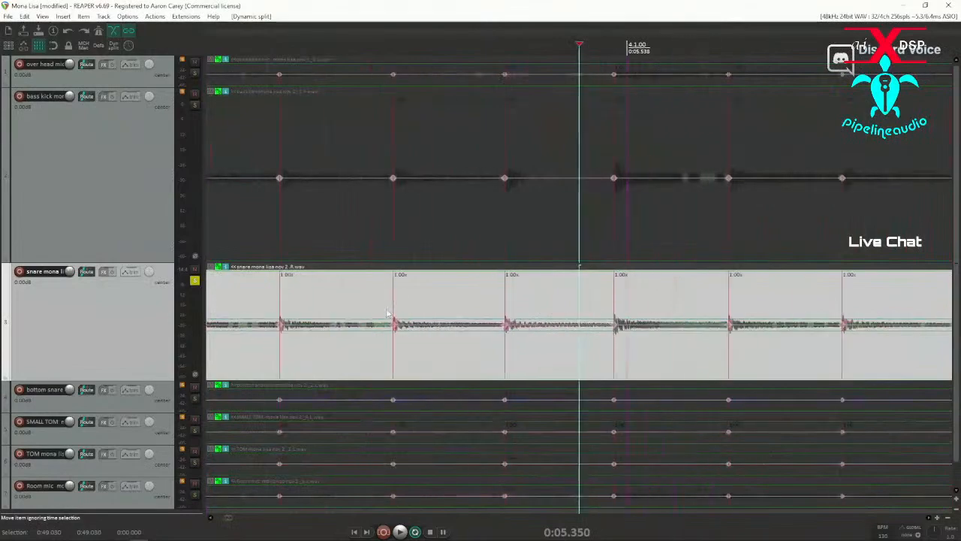
click(497, 360)
scroll(500, 361, up, 6)
scroll(508, 364, down, 8)
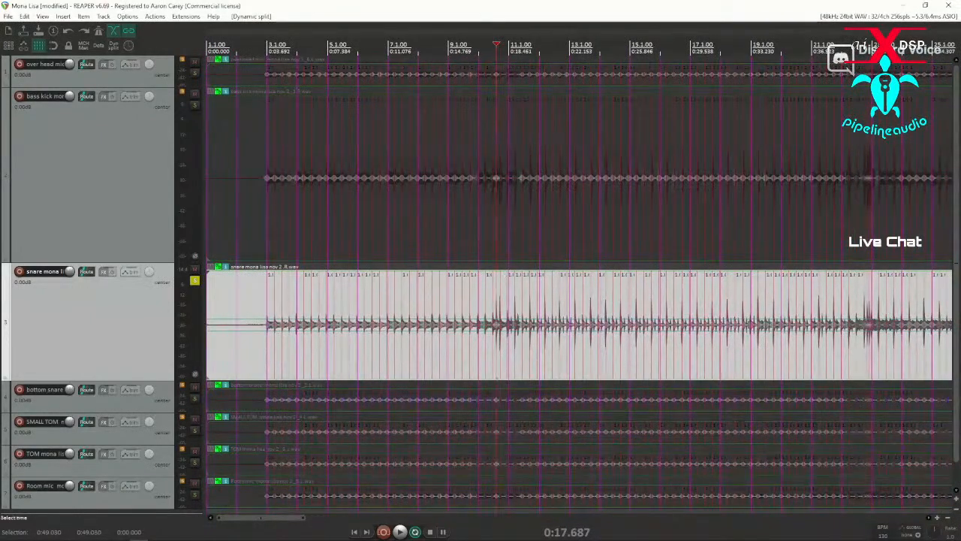
click(619, 363)
scroll(619, 360, up, 6)
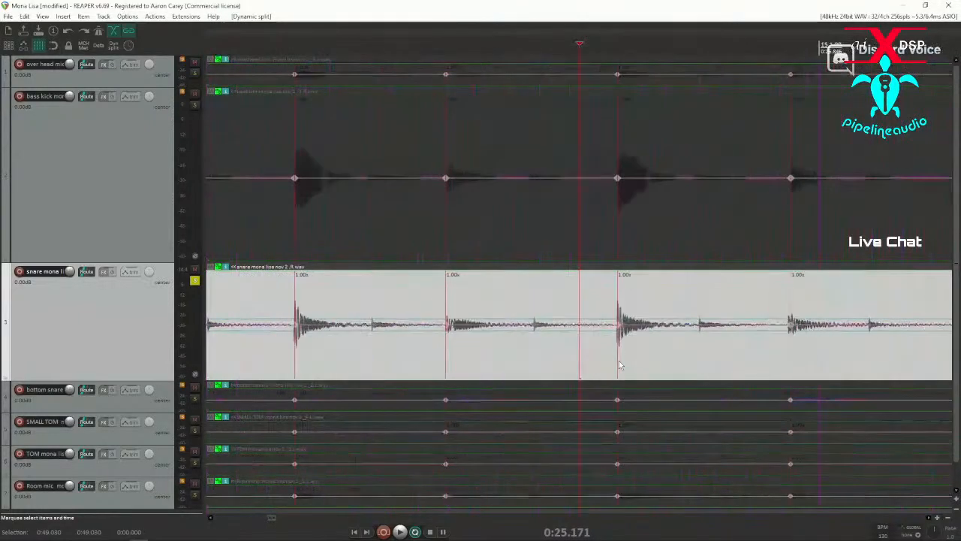
scroll(622, 368, down, 8)
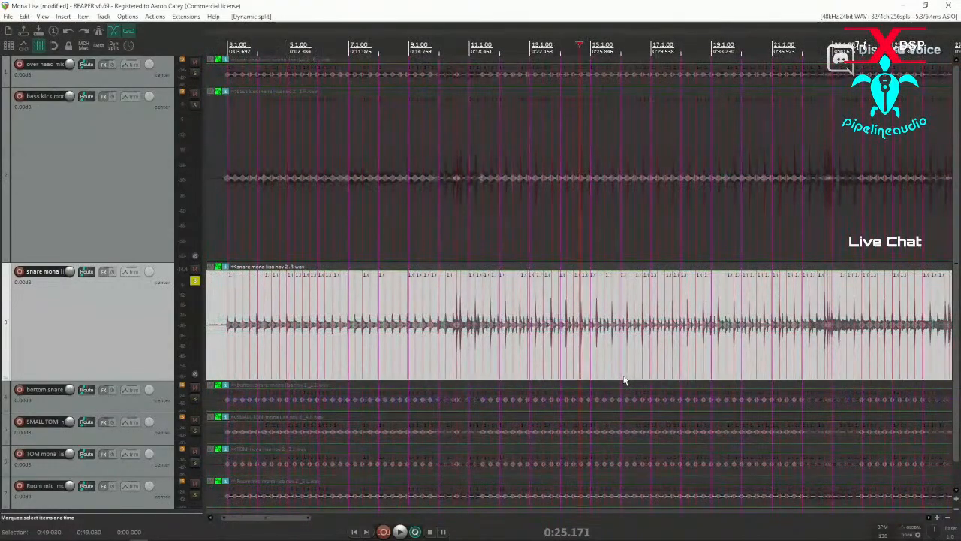
Look over the stretch markers across the whole recording and around its opening measures
scroll(623, 380, down, 4)
scroll(623, 379, down, 3)
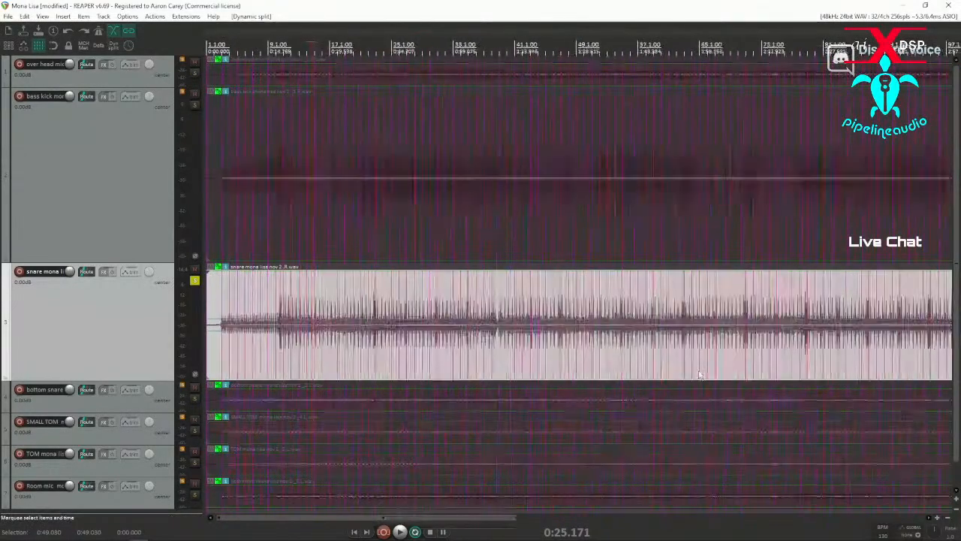
click(602, 370)
scroll(602, 368, down, 4)
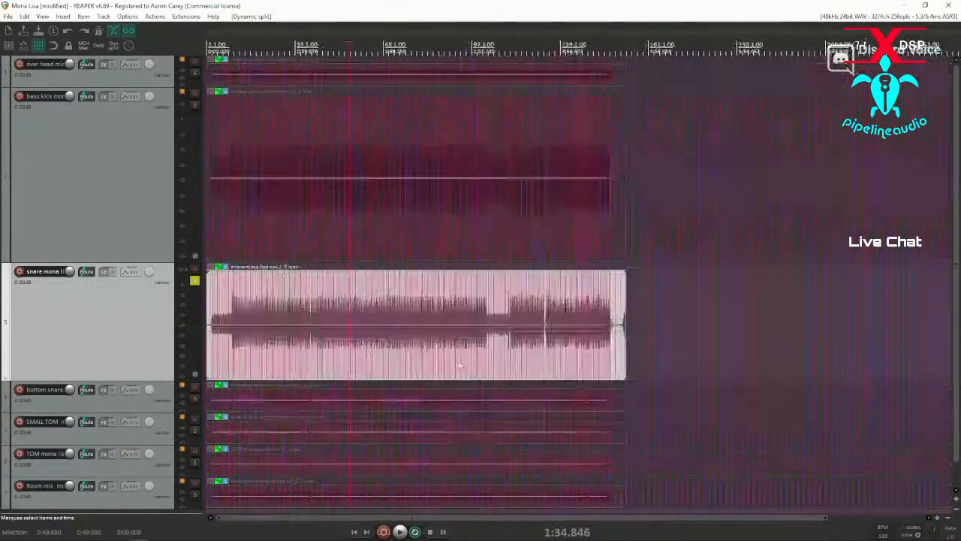
click(219, 355)
scroll(219, 355, up, 10)
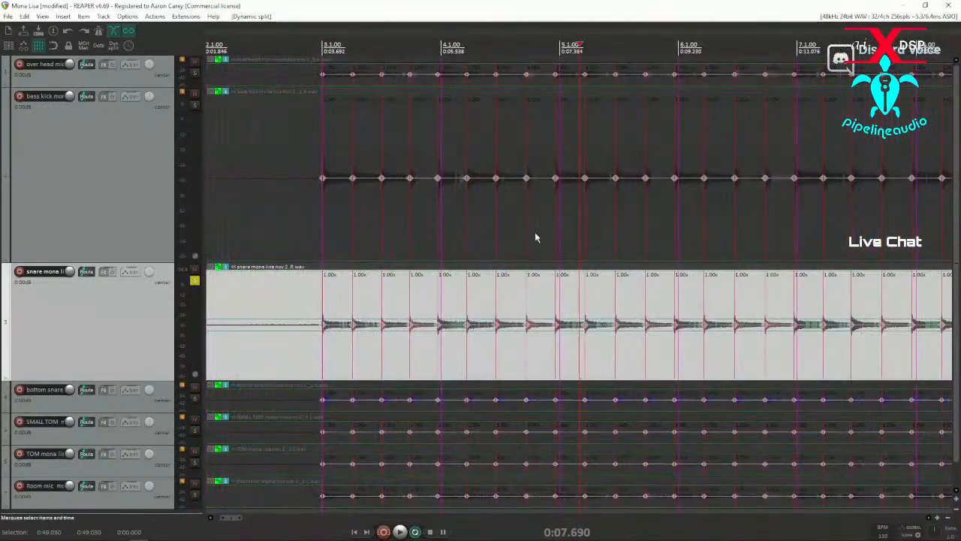
Set the time selection to the kick item's full length, try splitting it at its stretch markers, and undo the split
double_click(515, 221)
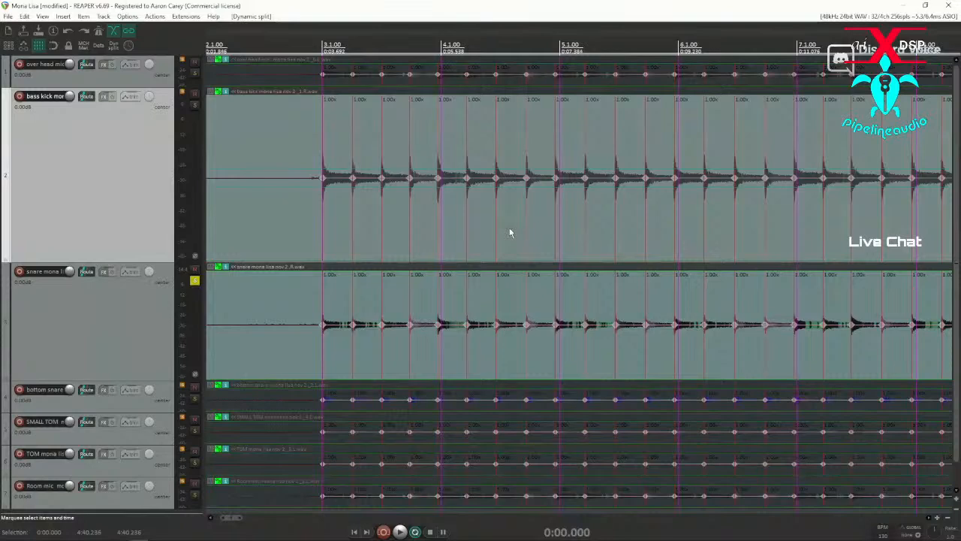
key(s)
click(510, 232)
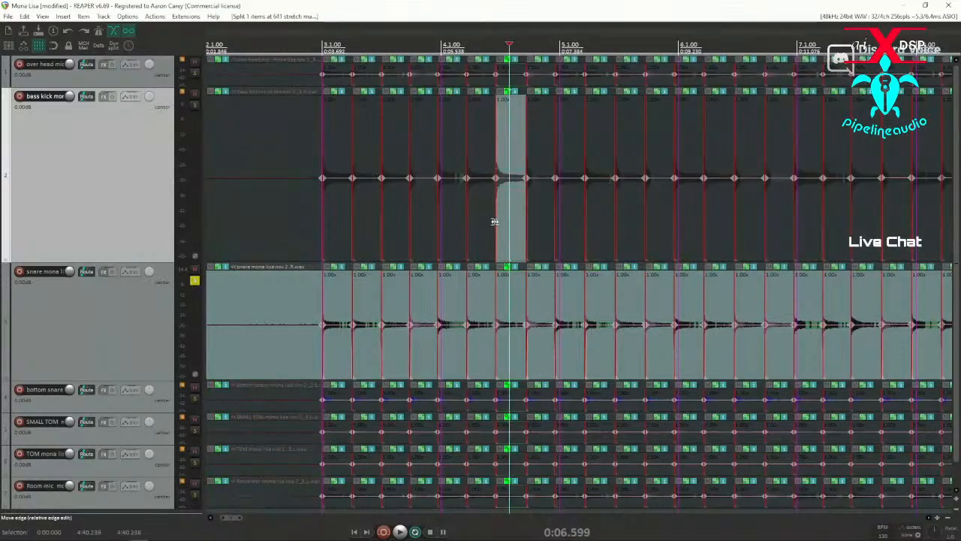
key(ctrl+z)
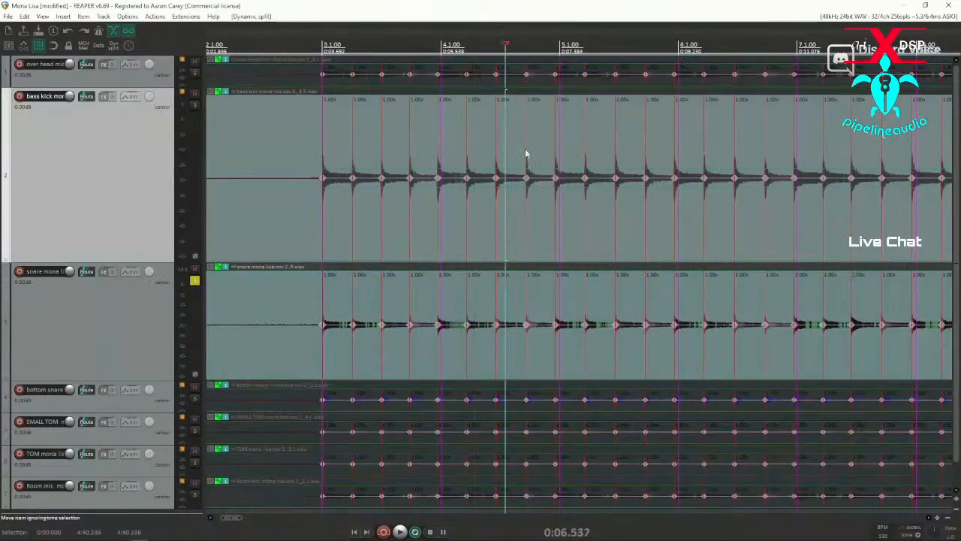
Select the drum items on all tracks together
click(558, 145)
click(481, 145)
key(ctrl+a)
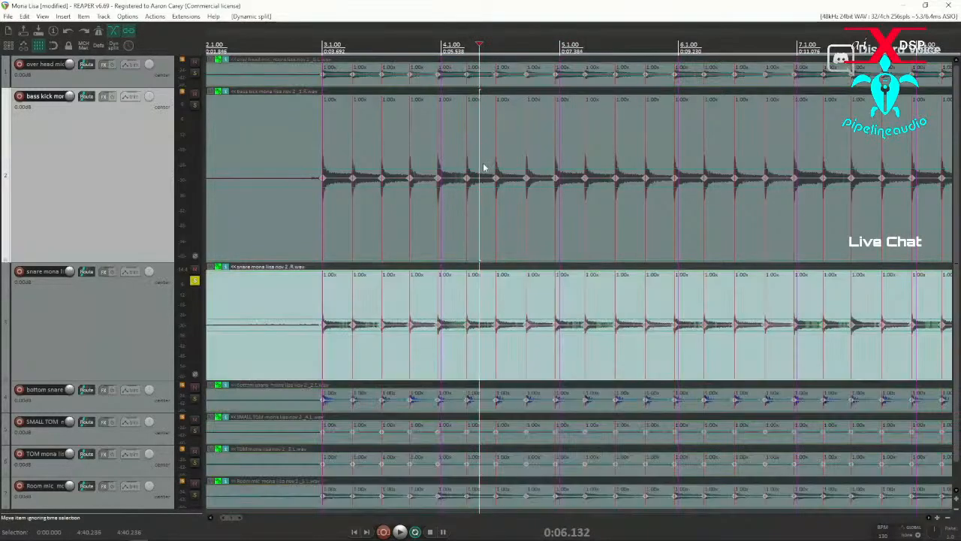
click(433, 141)
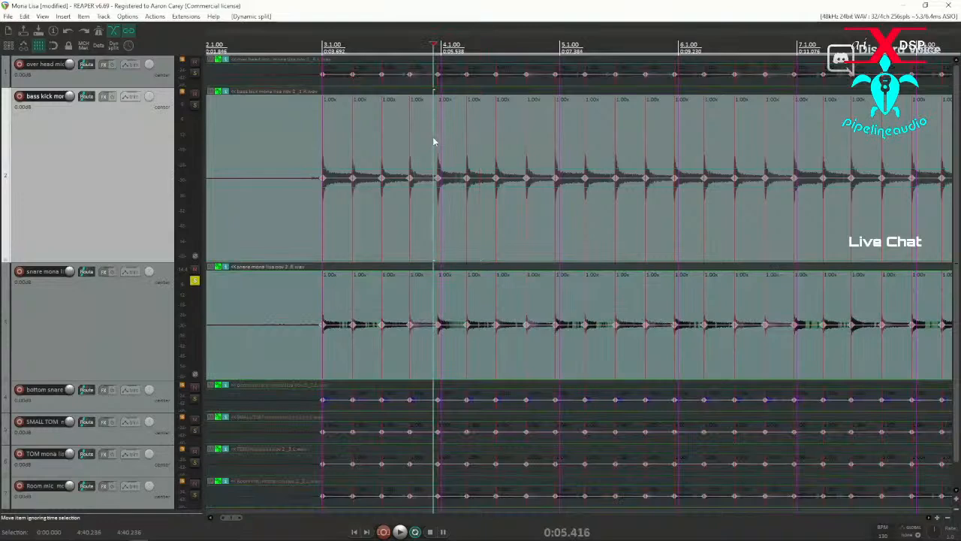
key(ctrl+a)
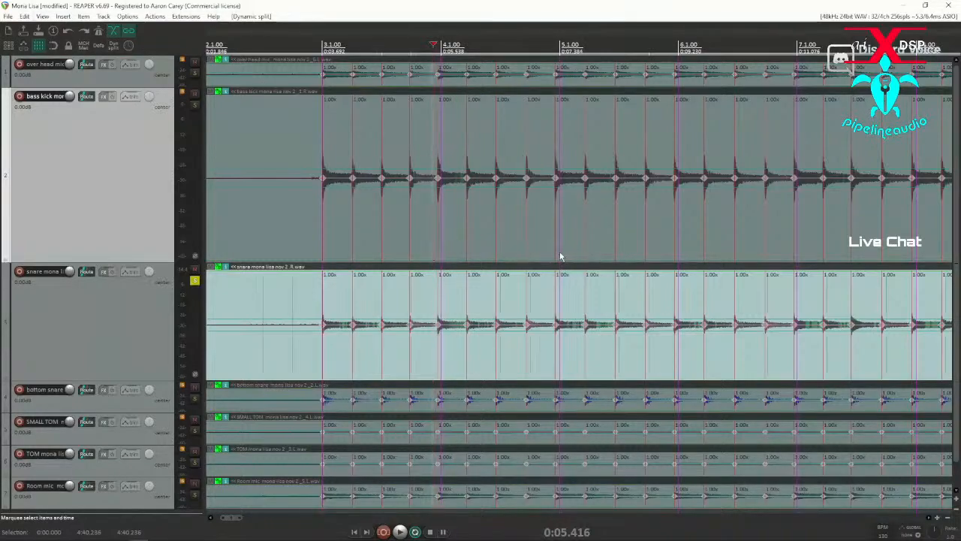
Compare the kick's stretch markers with the grid lines around measures 11 and 33
scroll(678, 225, down, 6)
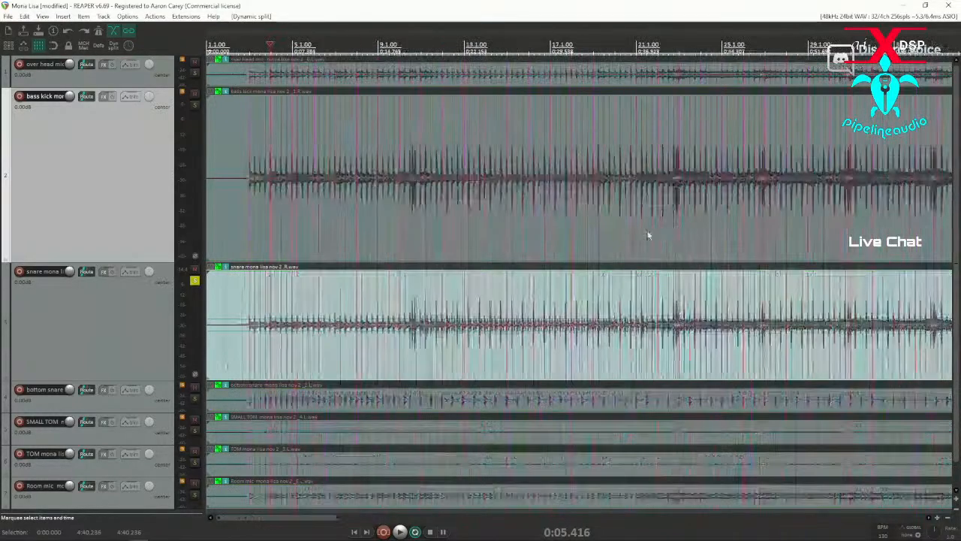
click(429, 219)
scroll(430, 220, up, 4)
scroll(432, 220, up, 3)
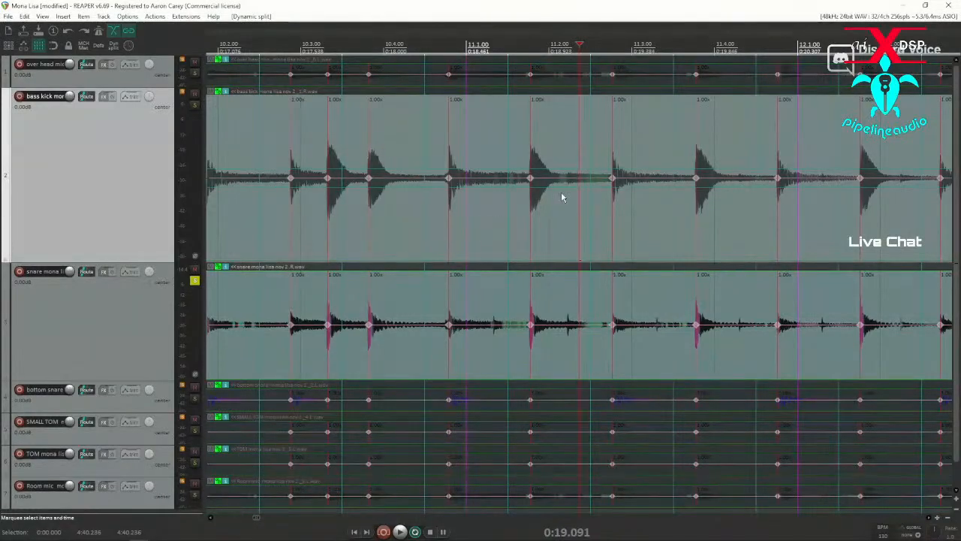
scroll(562, 198, down, 10)
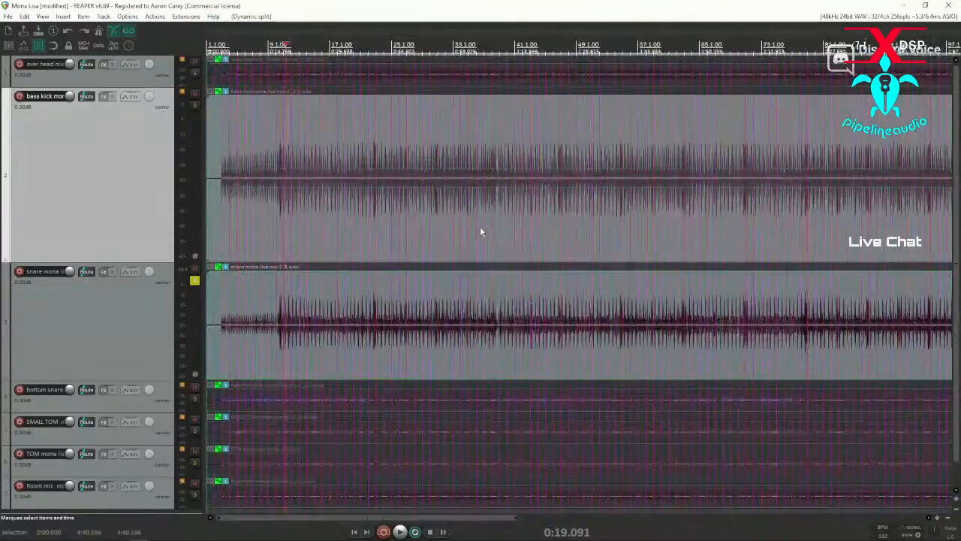
scroll(481, 232, down, 5)
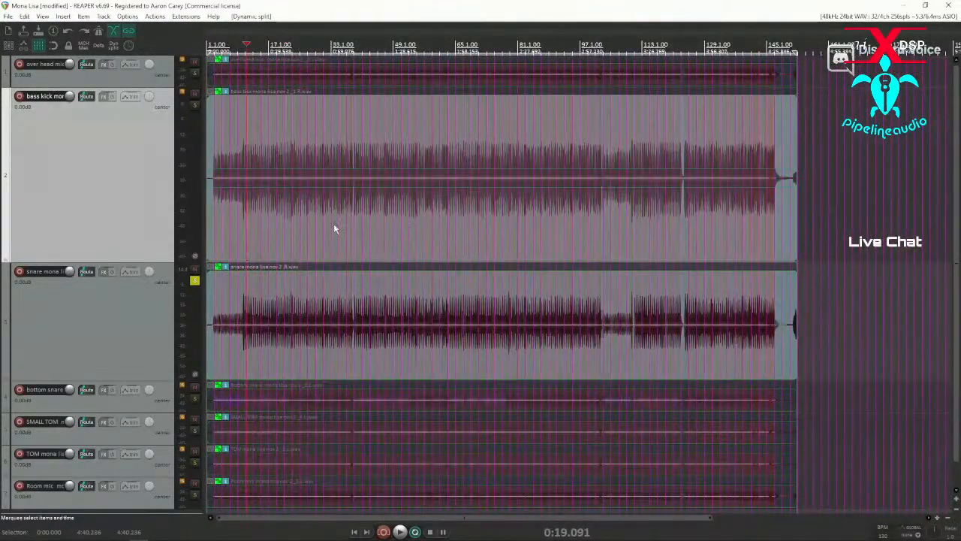
scroll(334, 223, up, 12)
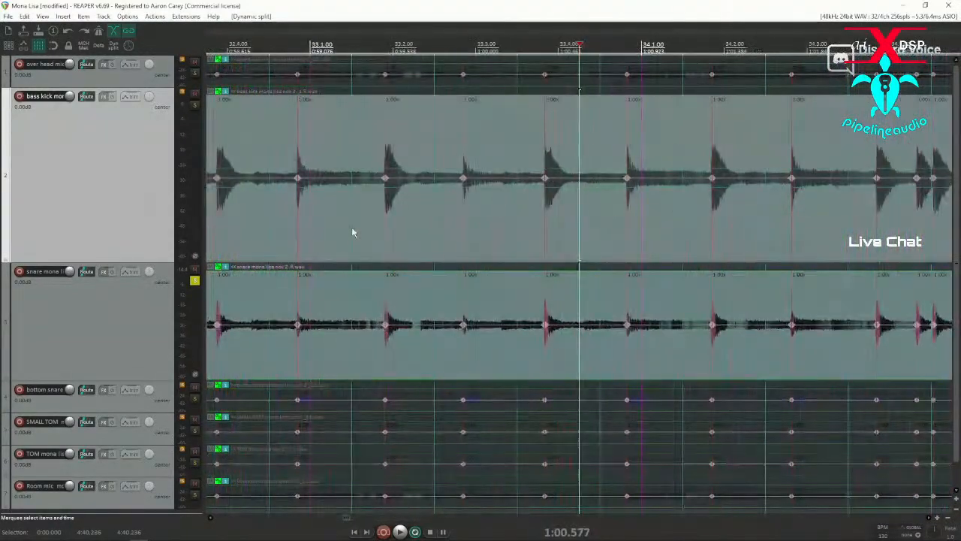
Look up in the action list which action is assigned to the X shortcut
click(155, 15)
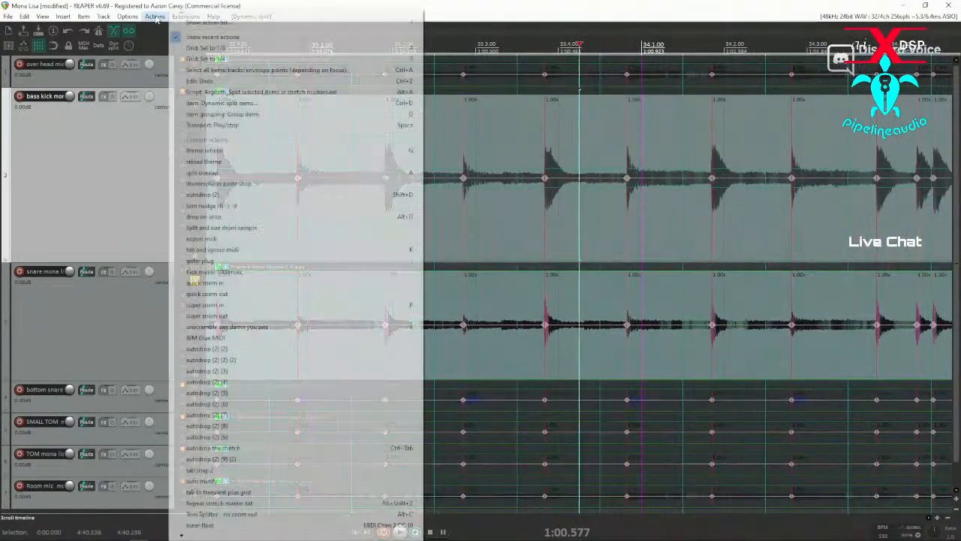
click(199, 22)
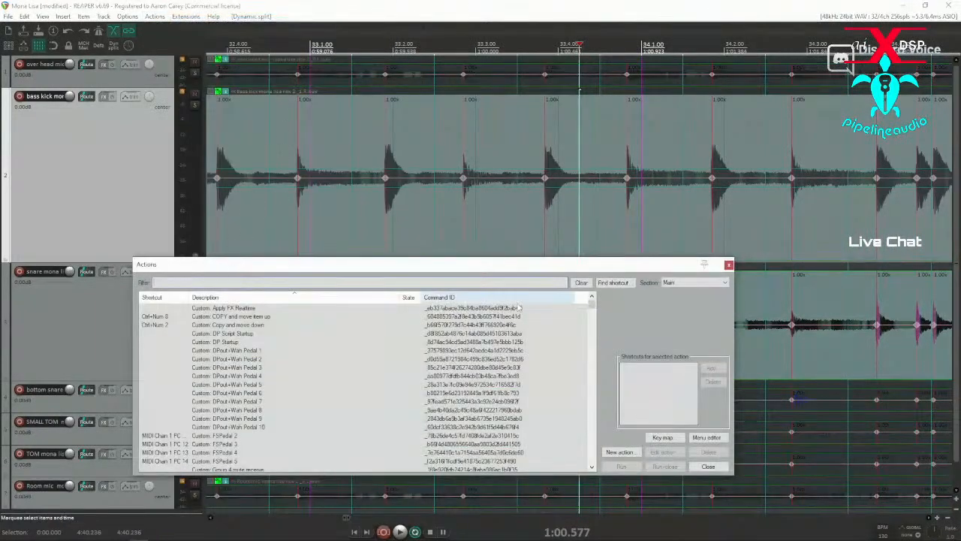
click(610, 283)
key(x)
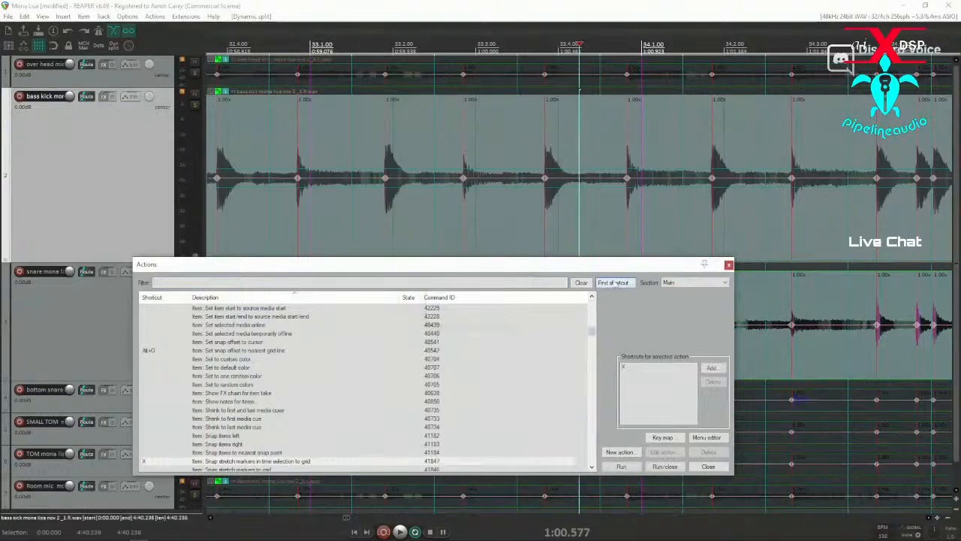
click(612, 283)
key(x)
click(390, 141)
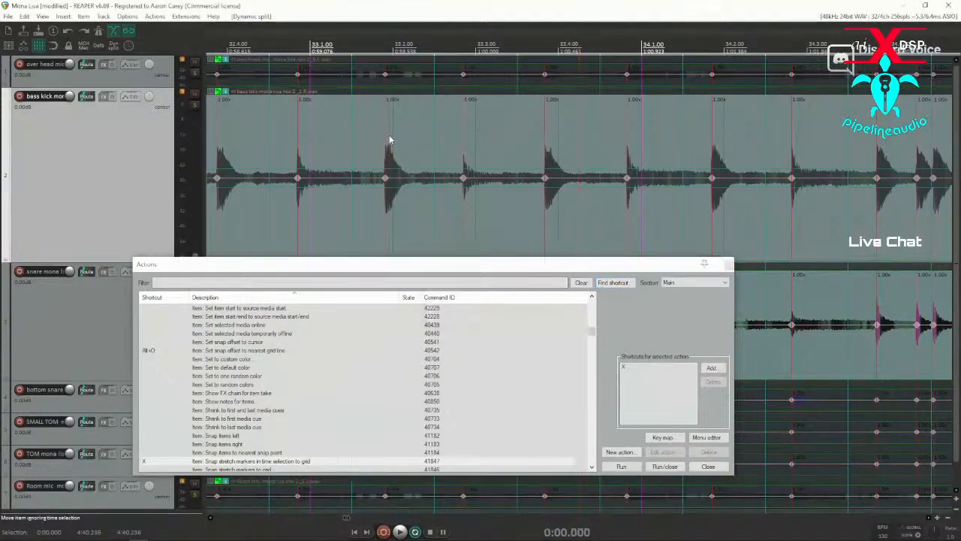
Snap the grouped drum items' stretch markers in the time selection to the grid and close the action list
scroll(588, 172, down, 10)
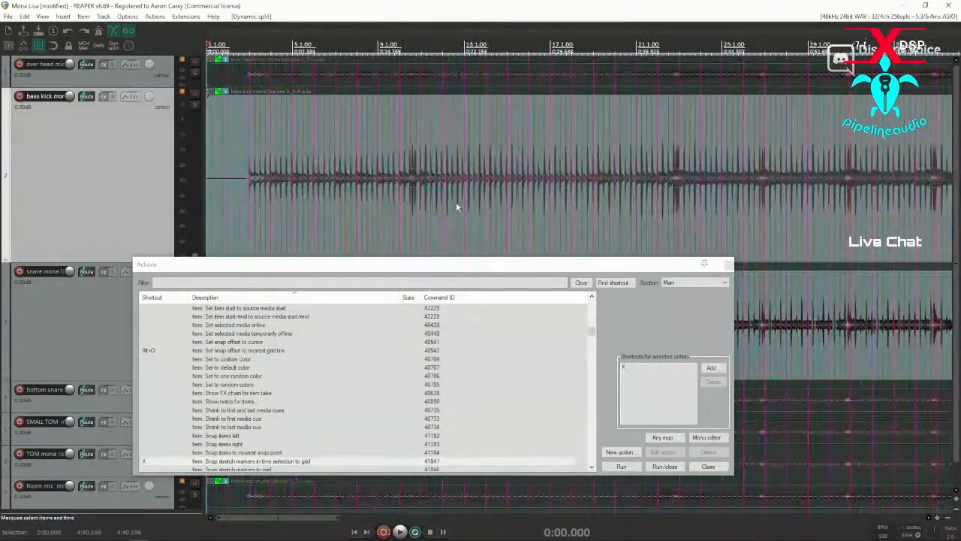
key(x)
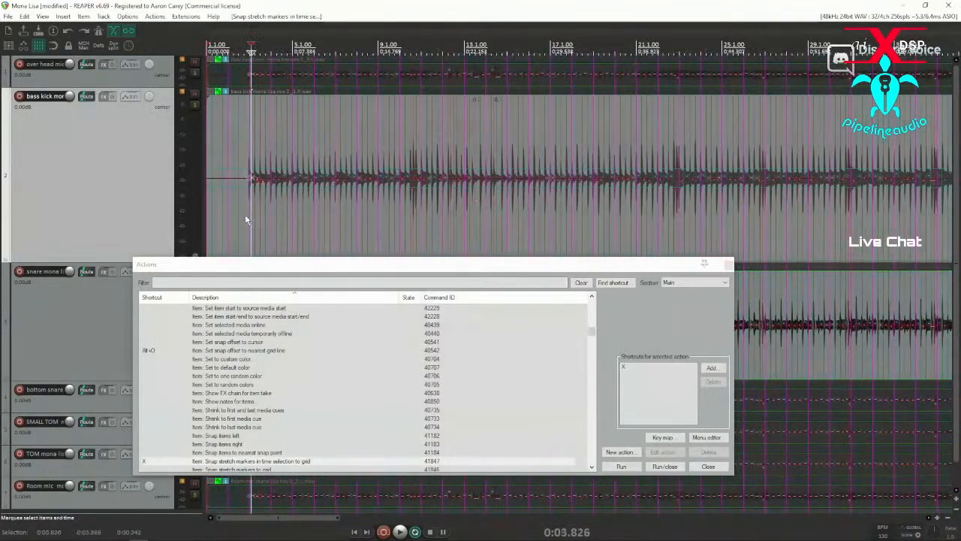
scroll(258, 214, up, 5)
scroll(258, 218, up, 3)
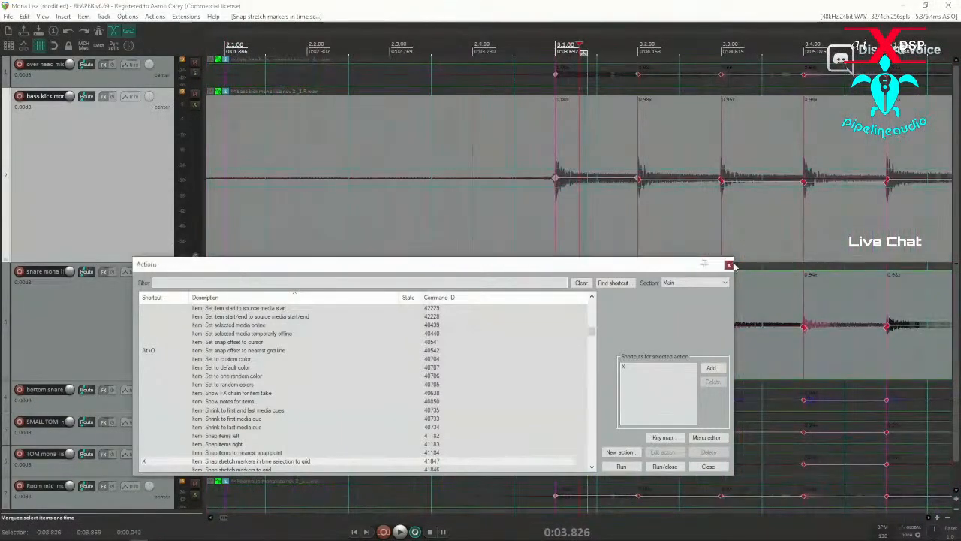
click(727, 264)
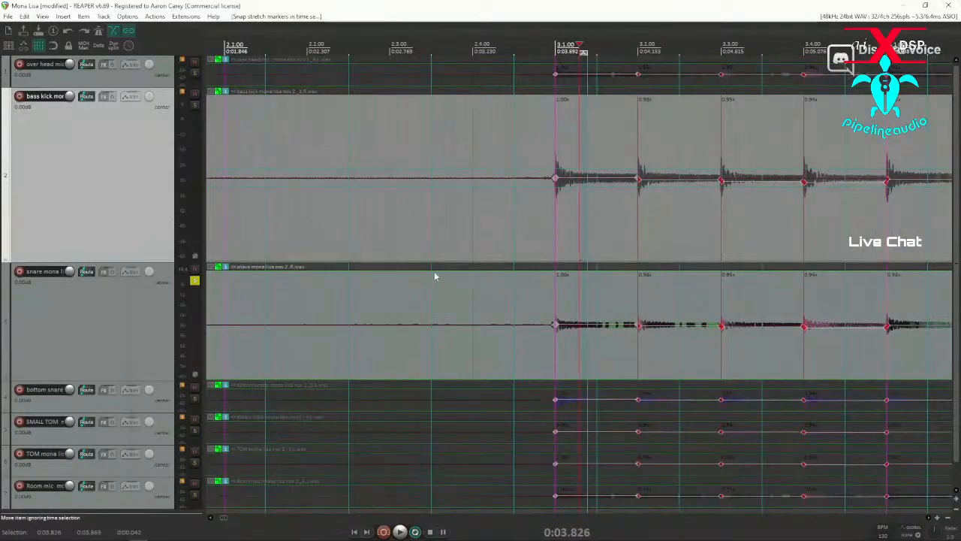
Play the drums from just before measure 3 and examine the stretch marker alignment up to measure 13
click(497, 231)
key(space)
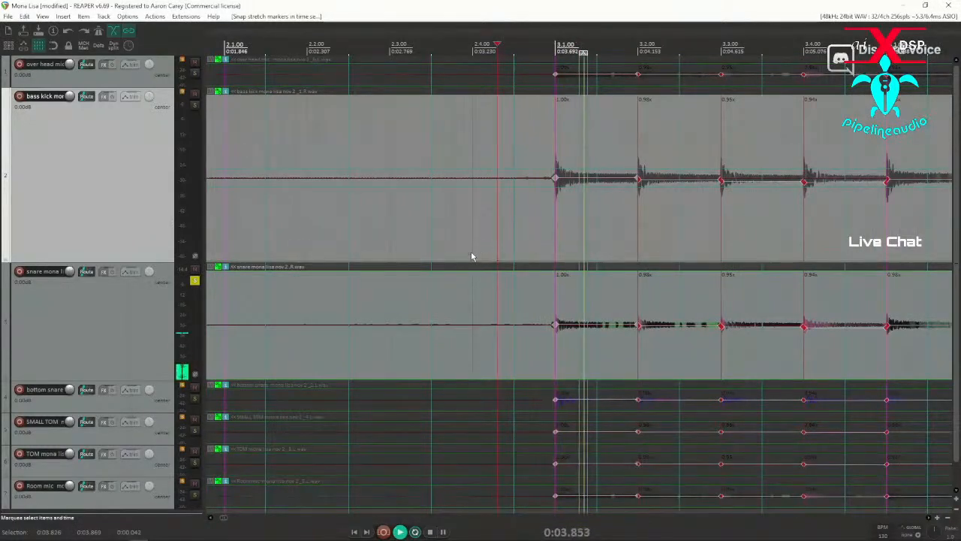
key(space)
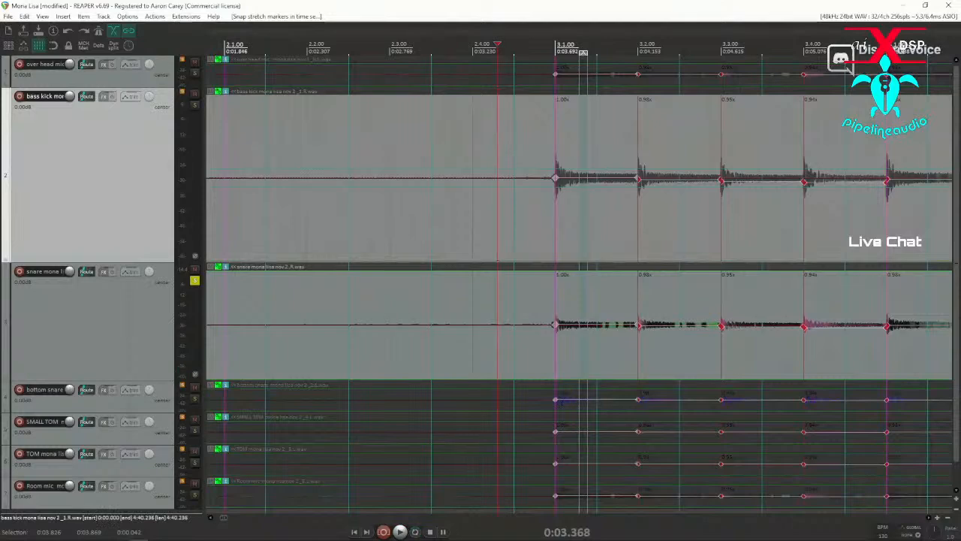
key(space)
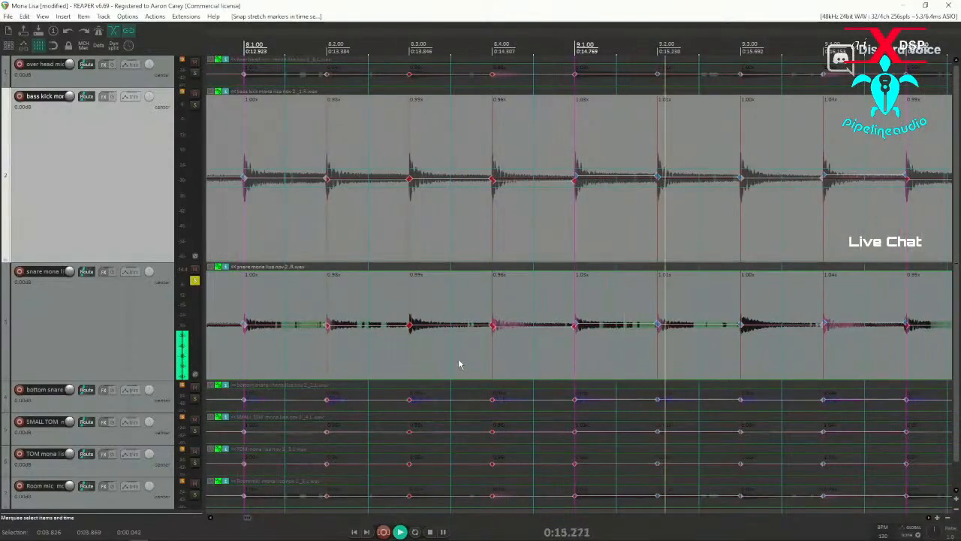
scroll(461, 365, down, 3)
scroll(473, 337, down, 1)
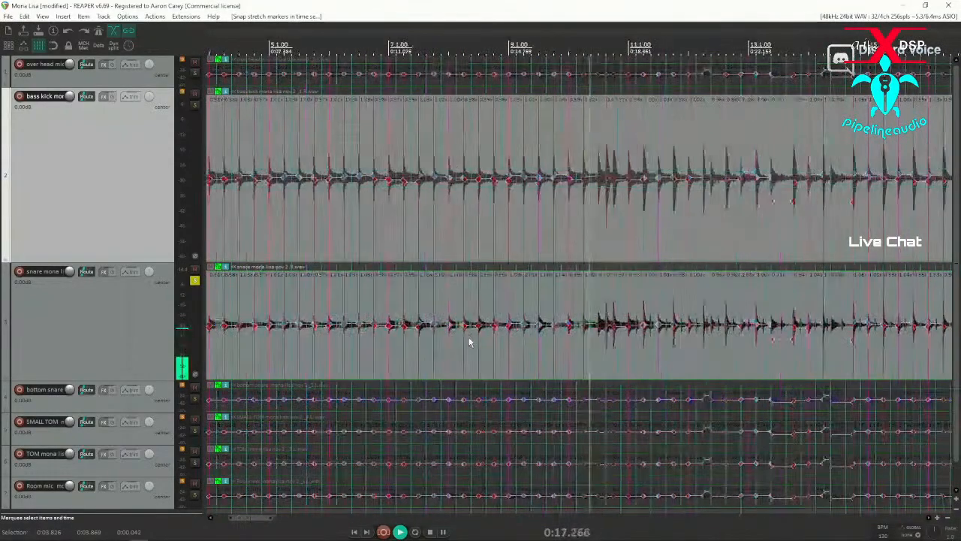
scroll(468, 343, up, 3)
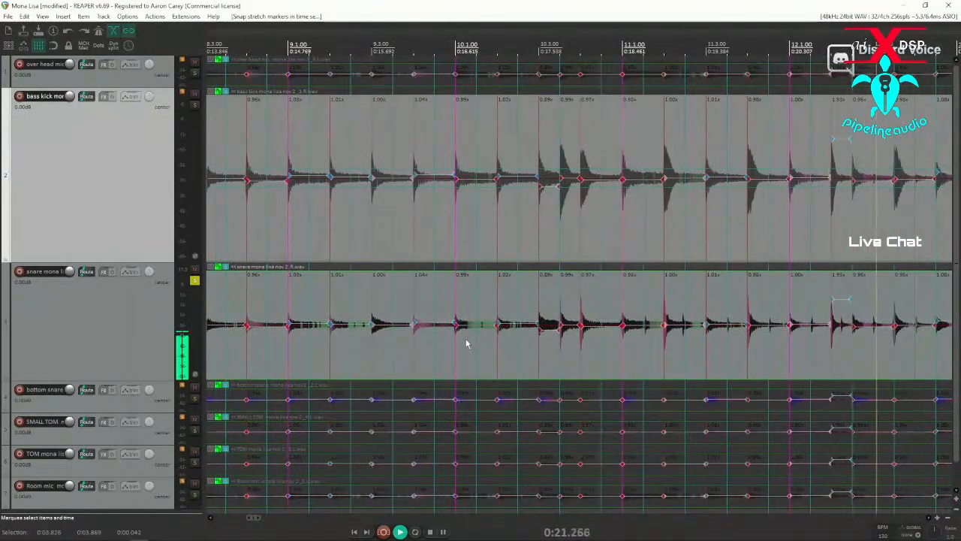
scroll(466, 341, down, 6)
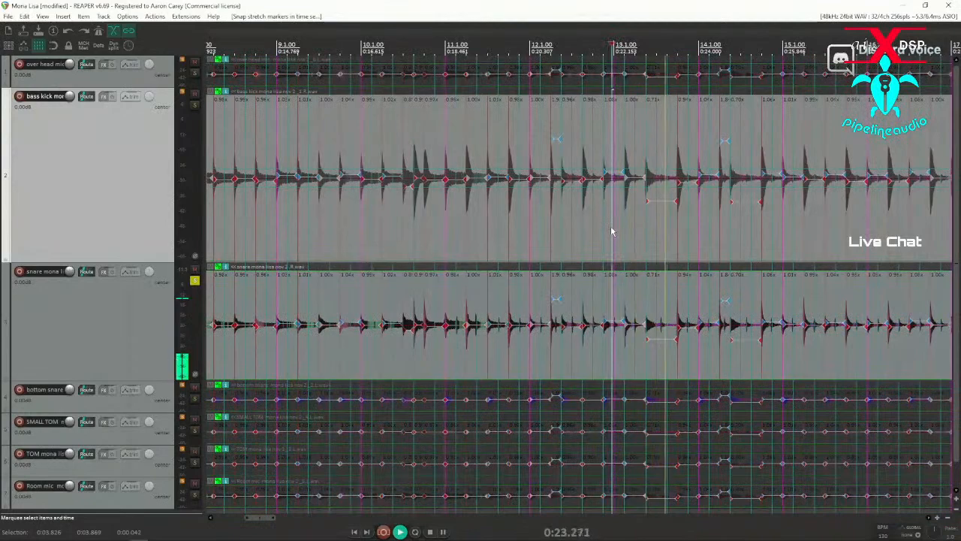
scroll(608, 232, up, 12)
key(space)
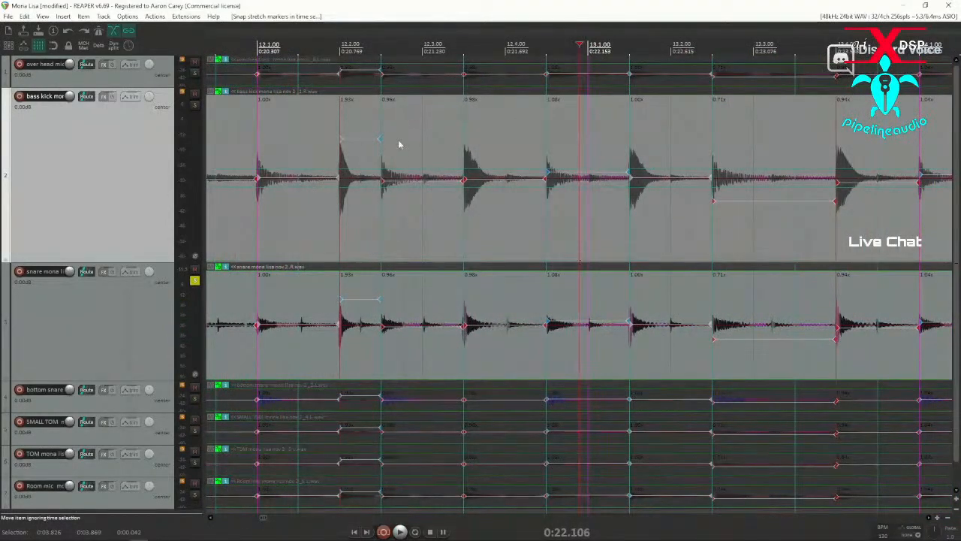
Remove the misplaced stretch marker between beats 12.2 and 12.3 across the grouped drum items
click(309, 200)
scroll(368, 204, up, 10)
scroll(582, 223, down, 8)
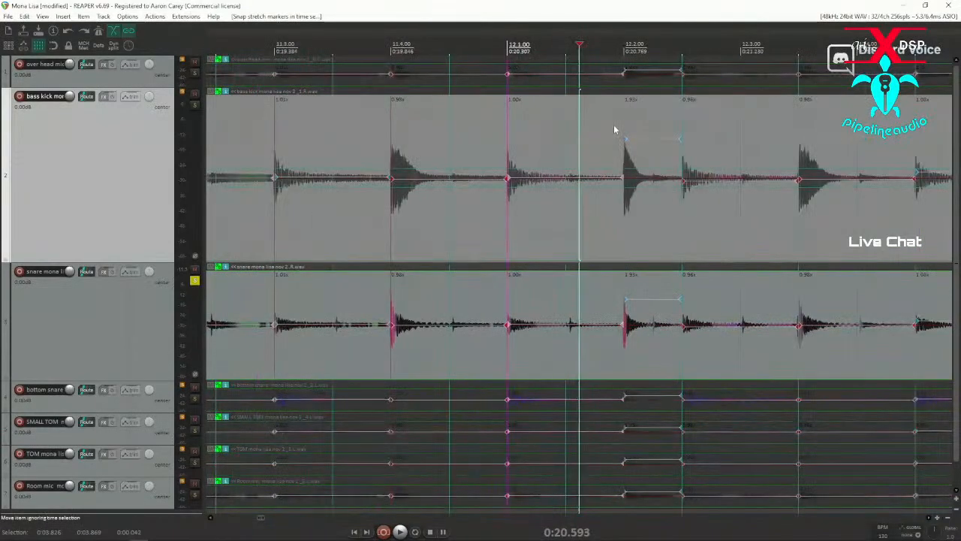
drag(675, 241, 708, 242)
key(alt+w)
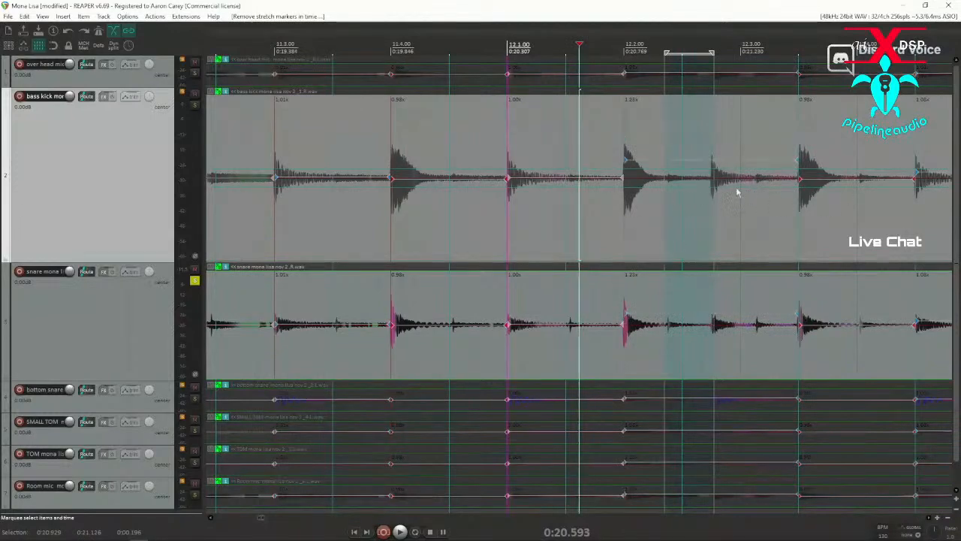
Add a stretch marker at the hit just before beat 12.3 and snap it to the grid
click(359, 220)
key(space)
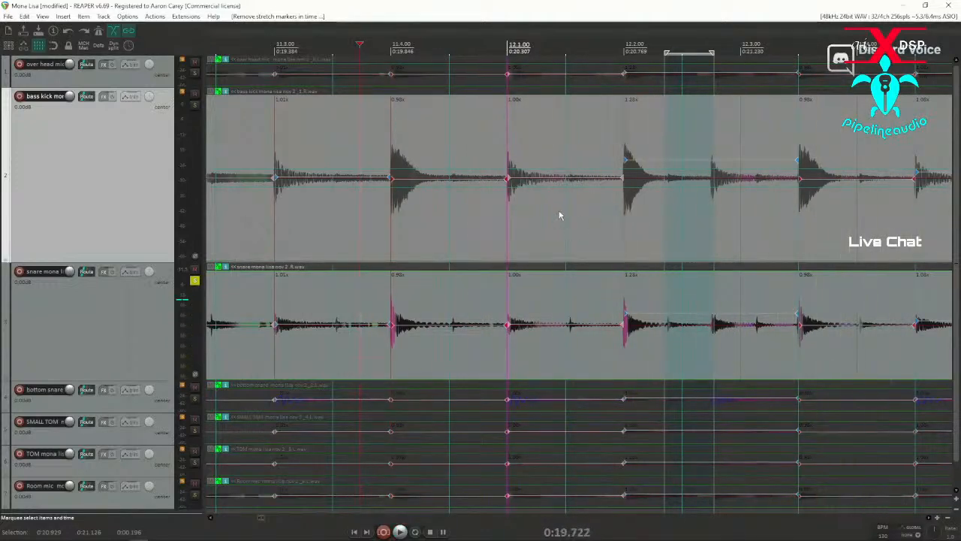
click(701, 204)
key(space)
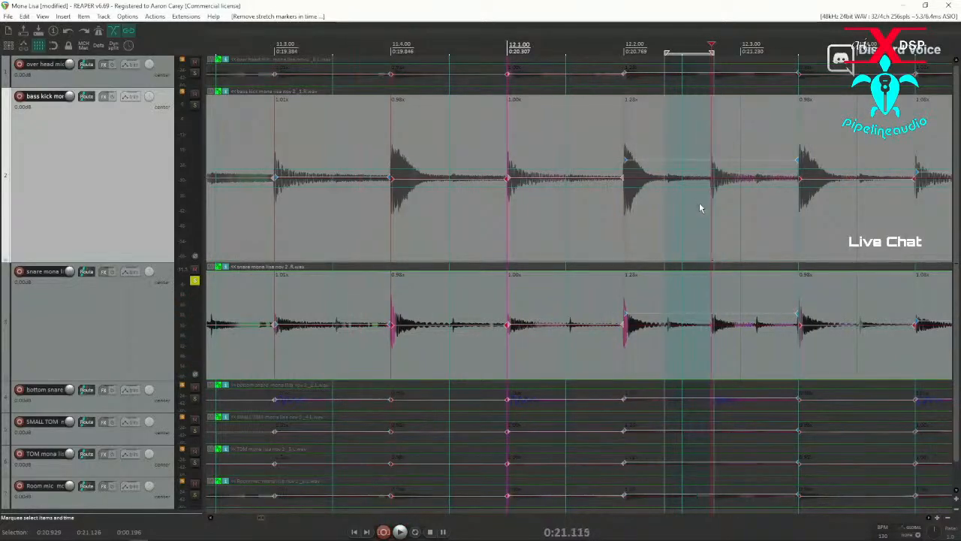
key(w)
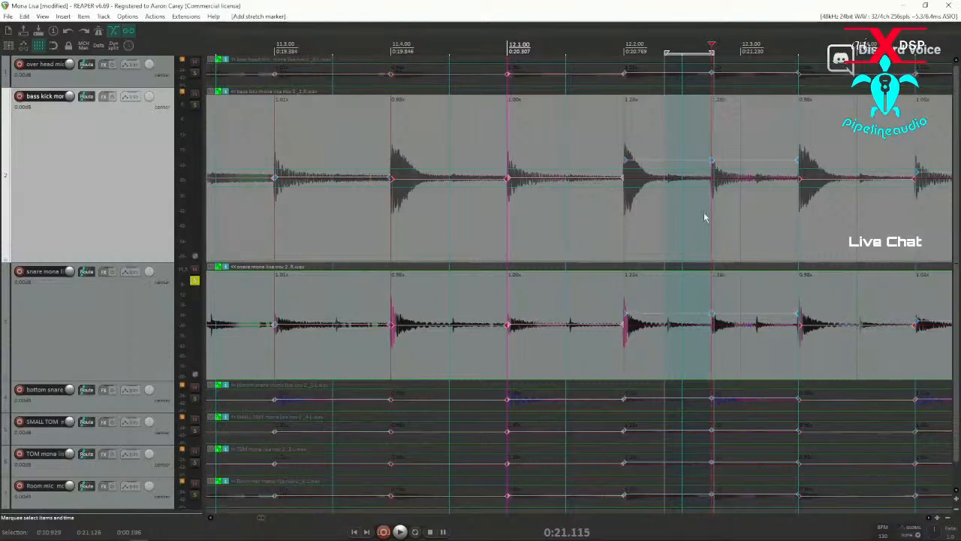
drag(700, 218, 771, 225)
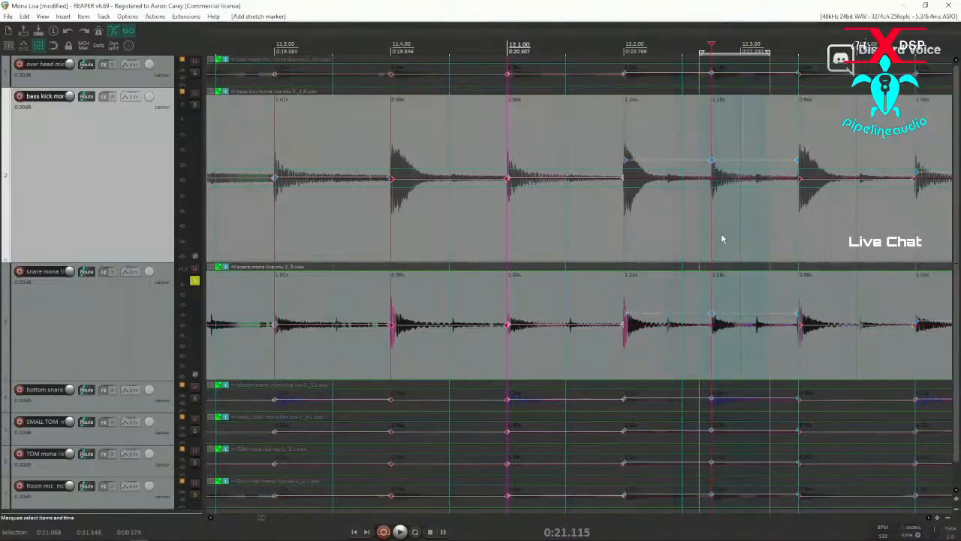
key(shift+w)
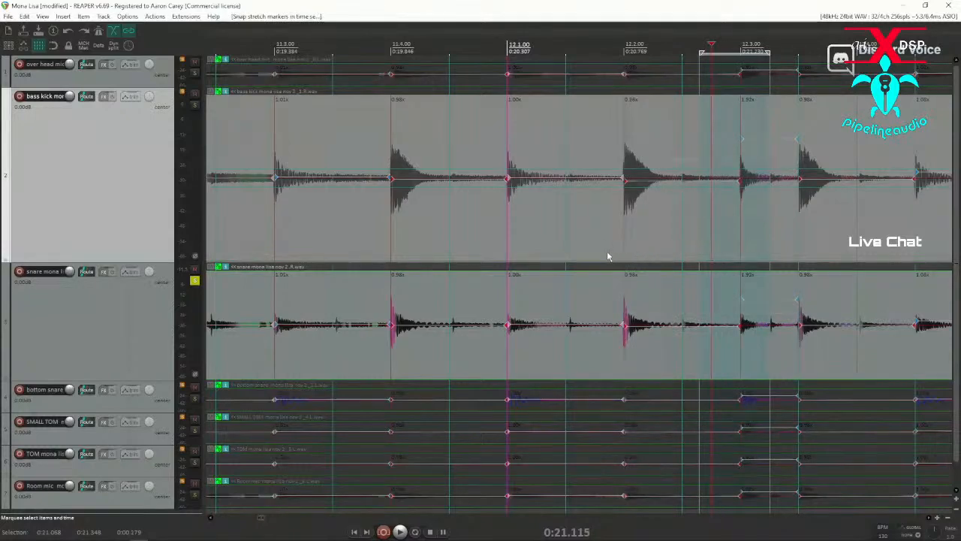
Play back the correction from beat 11.4 and remove the misplaced stretch marker between beats 12.3 and 12.4
click(394, 227)
key(space)
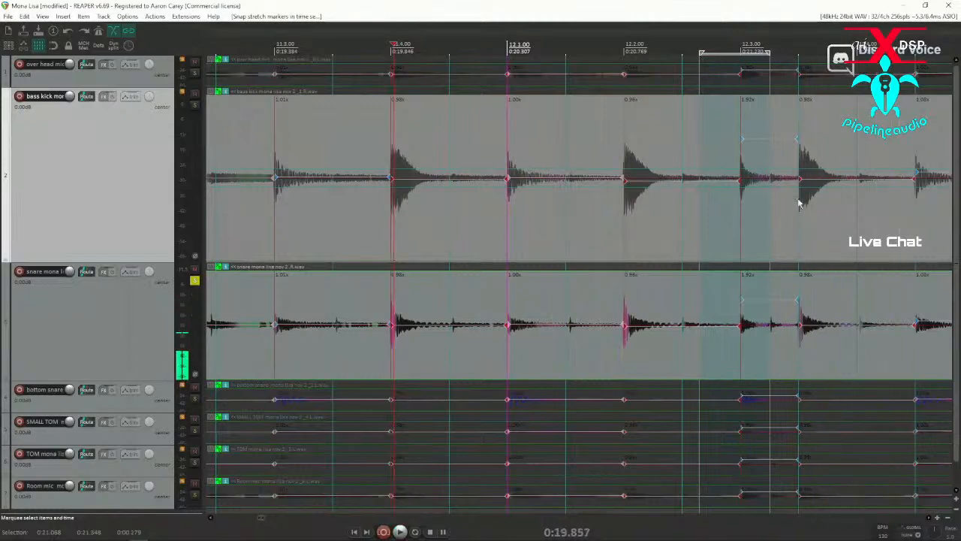
key(space)
scroll(753, 223, up, 3)
drag(529, 225, 669, 234)
key(ctrl+shift+r)
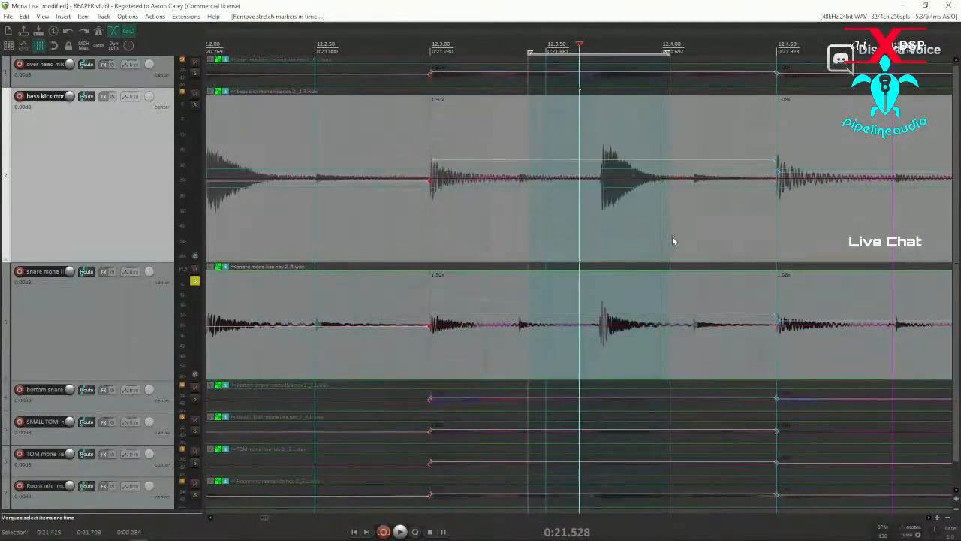
scroll(672, 236, down, 3)
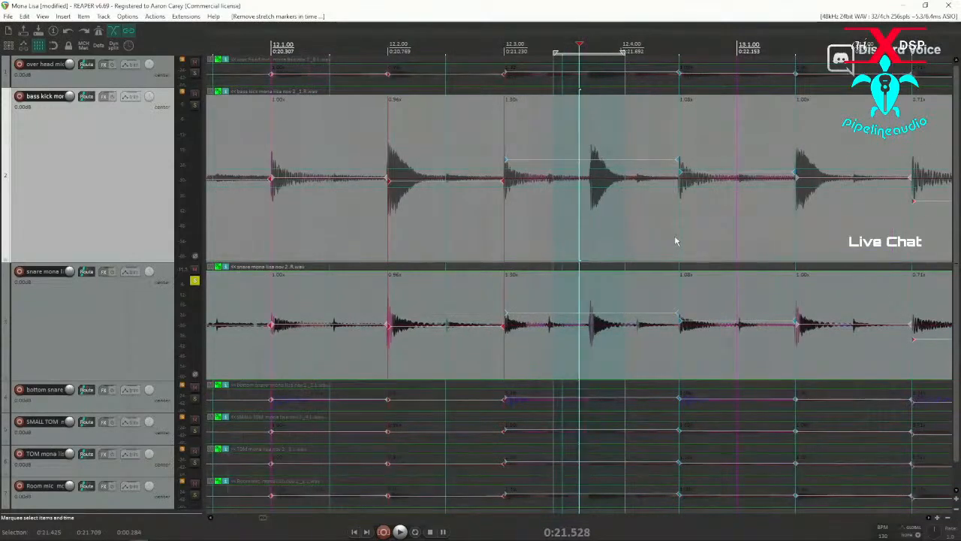
Add a stretch marker at the hit before beat 12.4 and snap it to the nearest grid line
click(592, 213)
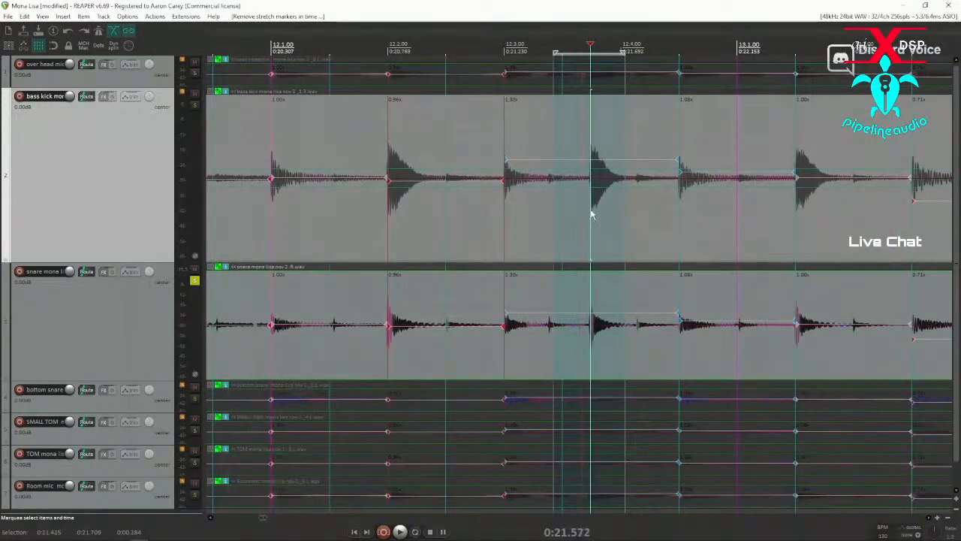
key(w)
drag(575, 227, 651, 231)
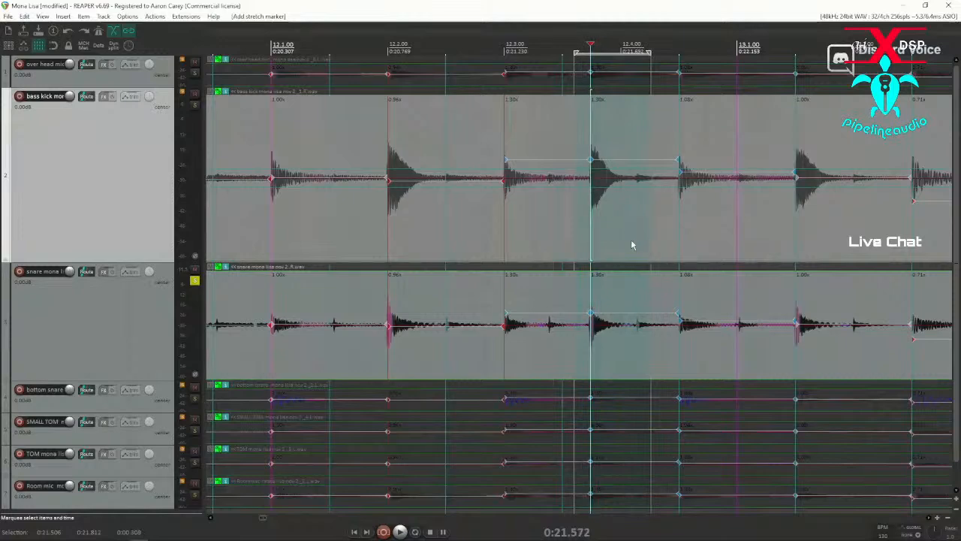
key(shift+s)
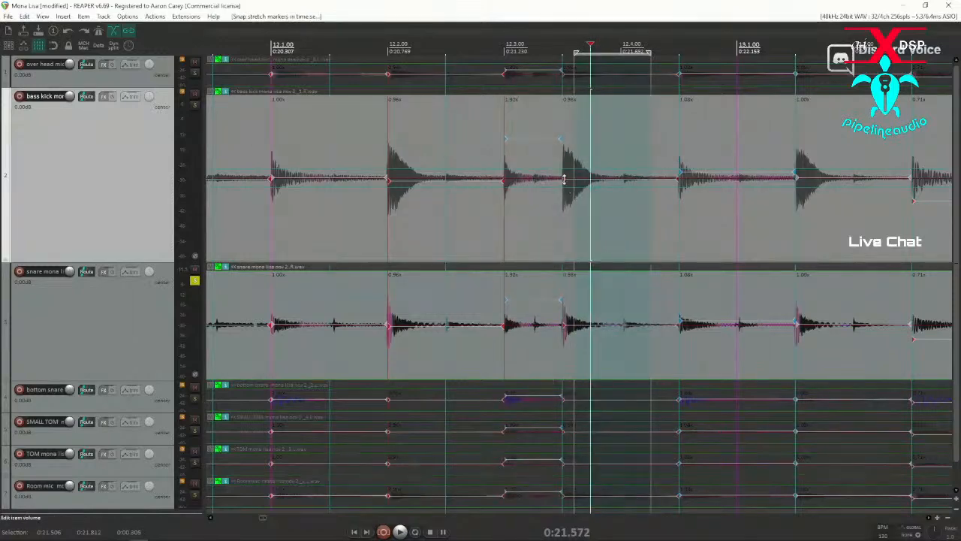
Move the new stretch marker close to beat 12.4 and snap it to the grid
drag(563, 180, 617, 189)
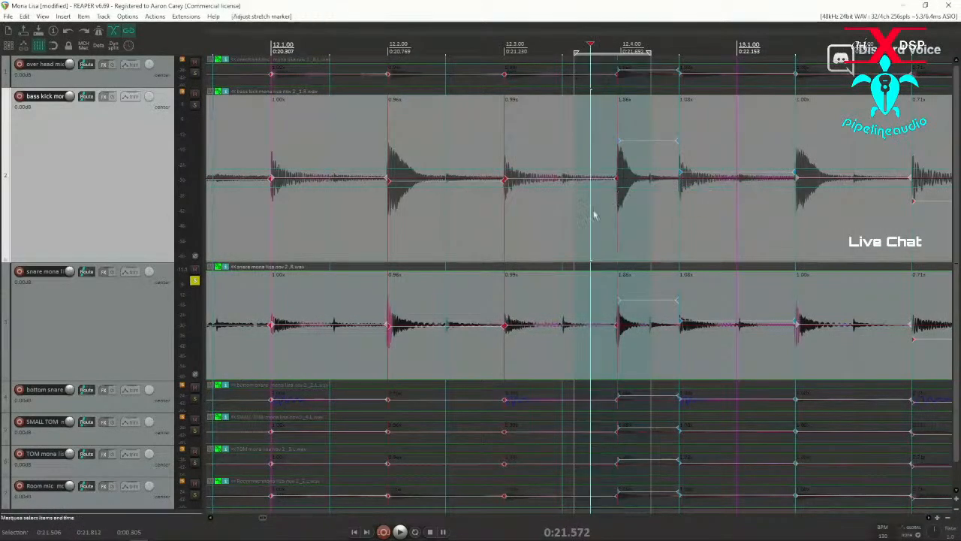
scroll(526, 235, down, 2)
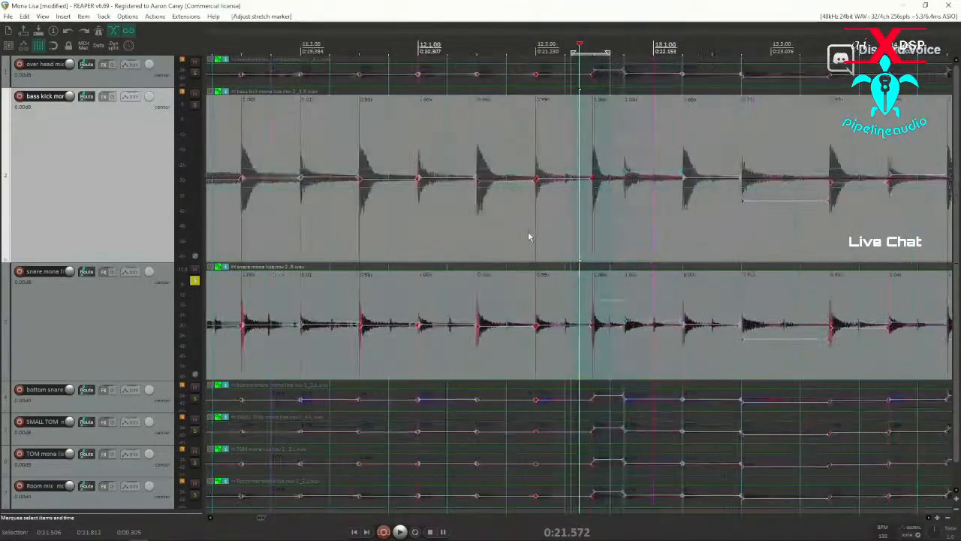
scroll(561, 242, down, 2)
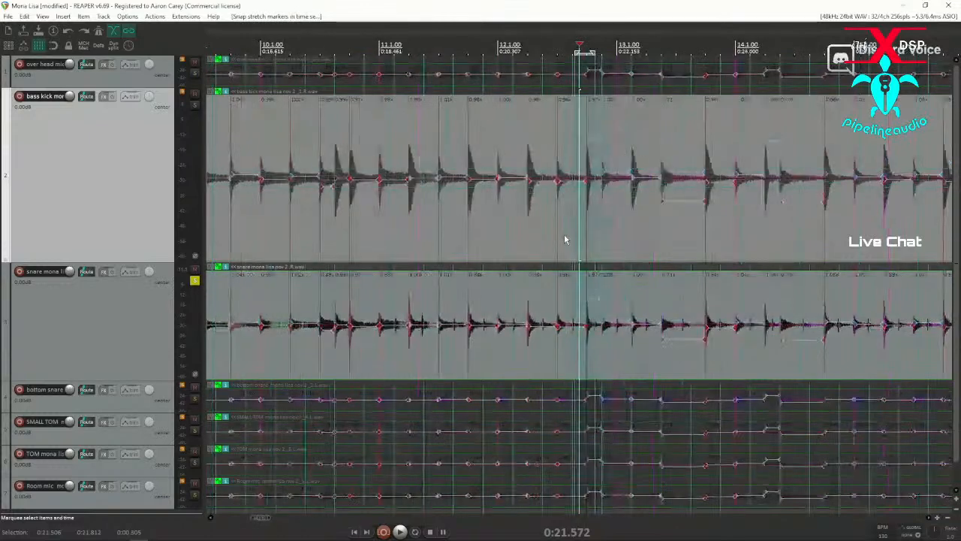
Remove all stretch markers from about 0:21.862 to 0:26.075, just before measure 13 to just after measure 15 starts
scroll(681, 232, up, 1)
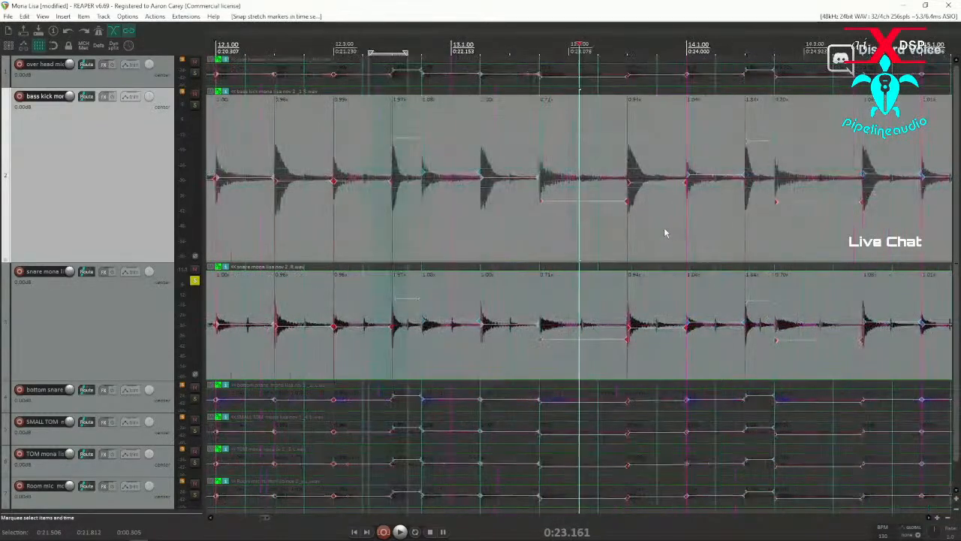
drag(463, 227, 843, 219)
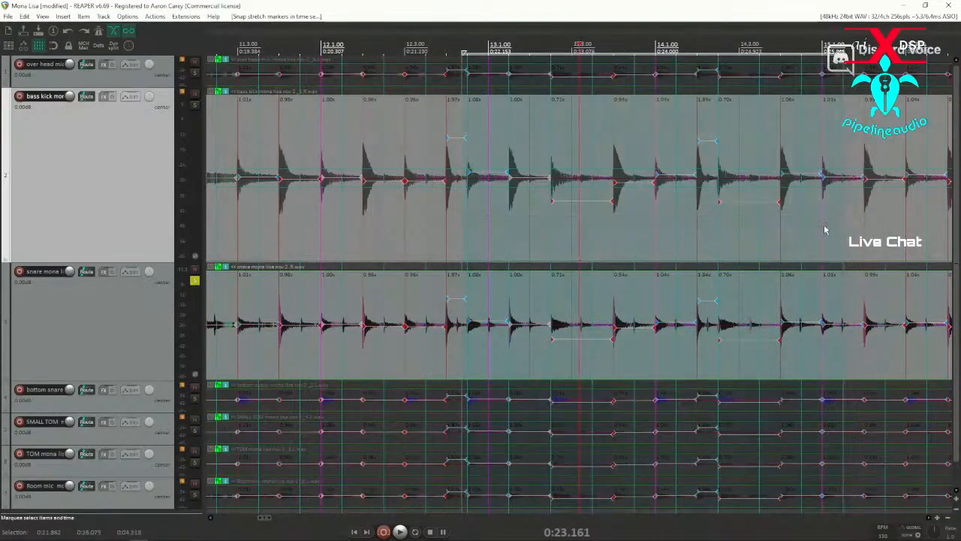
key(Delete)
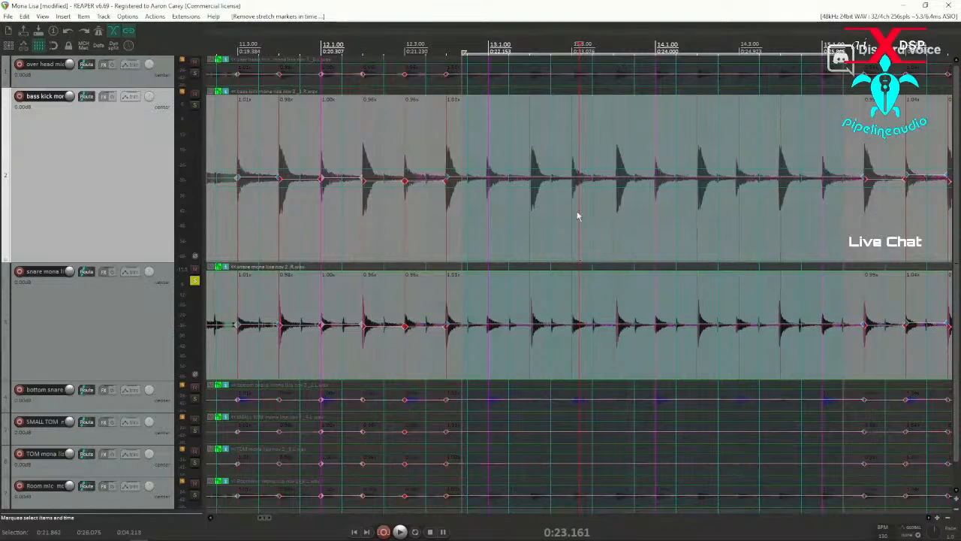
Add stretch markers at the successive kick track transients from beat 13.1 to the hit just before beat 14.3
click(470, 213)
key(Tab)
key(shift+w)
key(Tab)
key(shift+w)
key(Tab)
key(shift+w)
key(Tab)
key(shift+w)
key(Tab)
key(shift+w)
key(Tab)
key(shift+w)
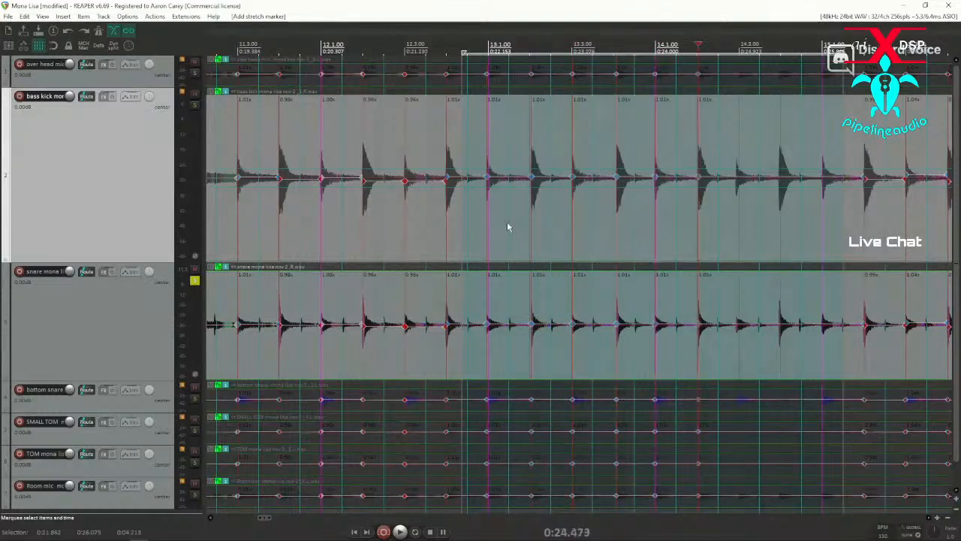
key(shift+w)
key(Tab)
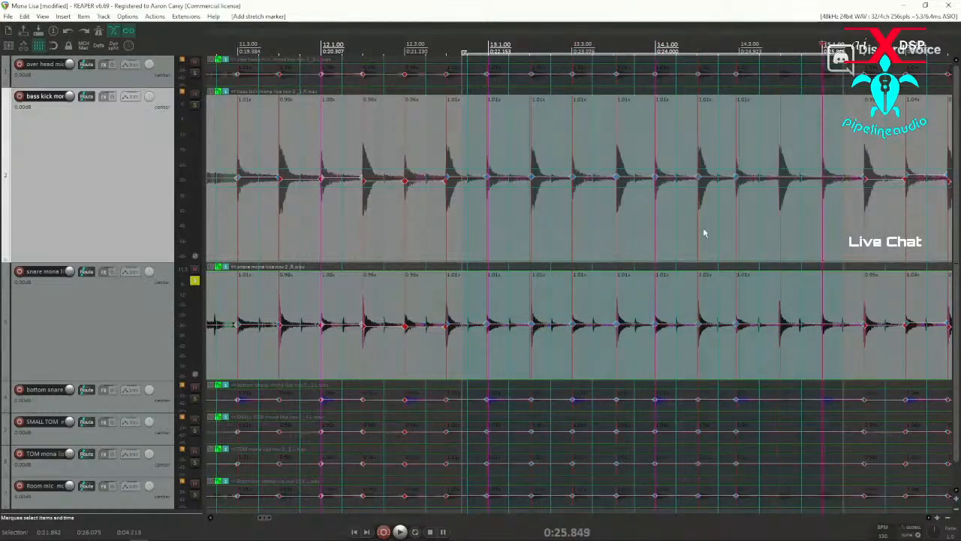
Add the remaining stretch markers between beats 14.3 and 15.1, and snap those from about 0:23.720 to 0:26.728 to the grid
click(751, 233)
key(shift+w)
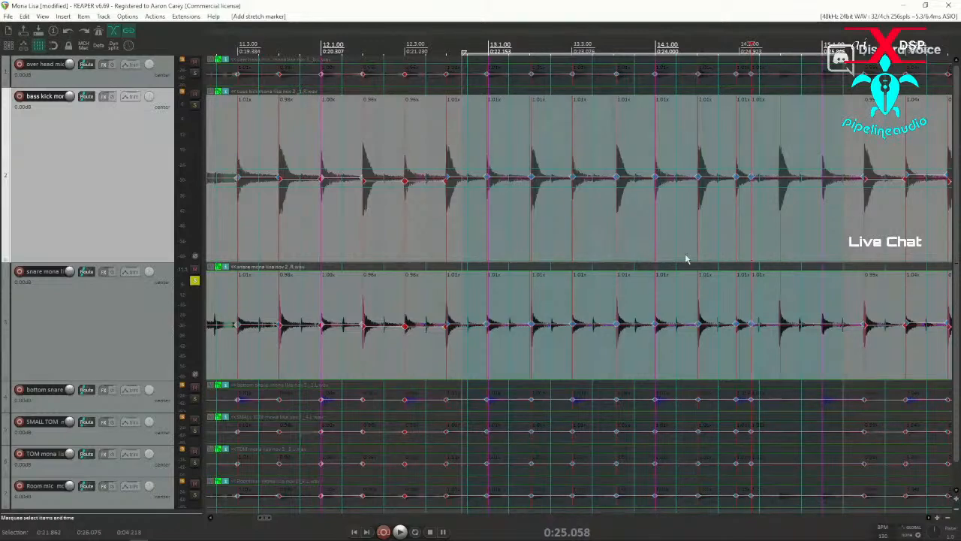
key(space)
key(space)
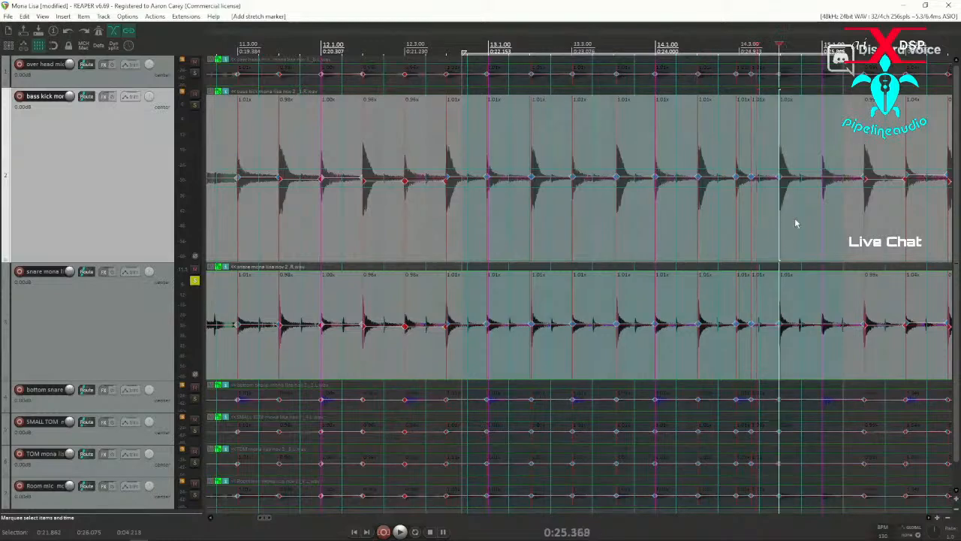
drag(630, 228, 903, 223)
key(q)
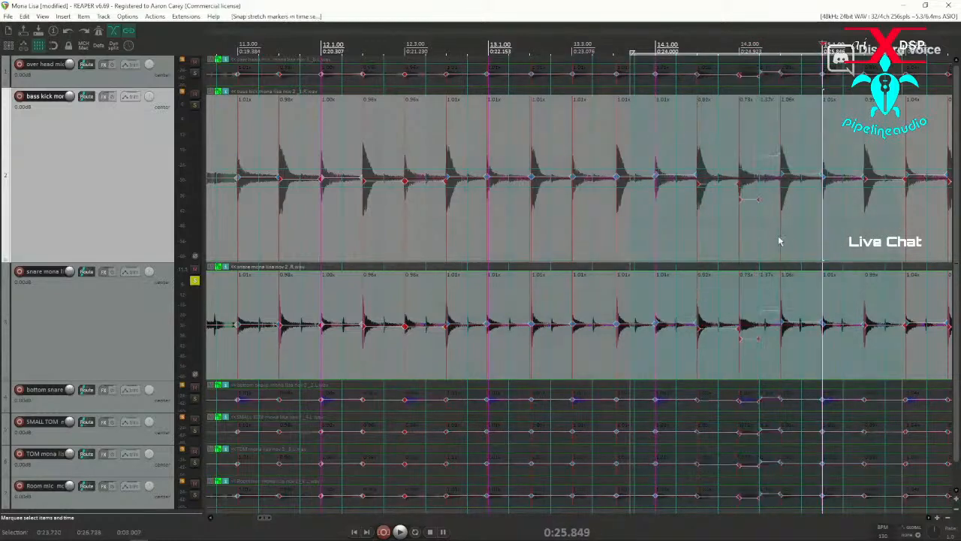
Remove the stretch markers from about 0:24.798 to 0:25.566, around beats 14.3 and 14.4
key(space)
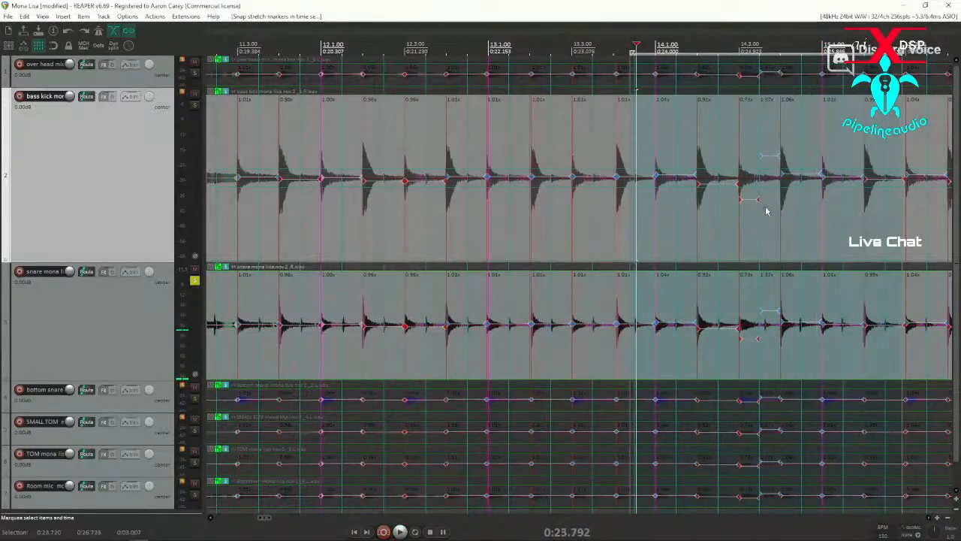
drag(726, 223, 796, 221)
key(Delete)
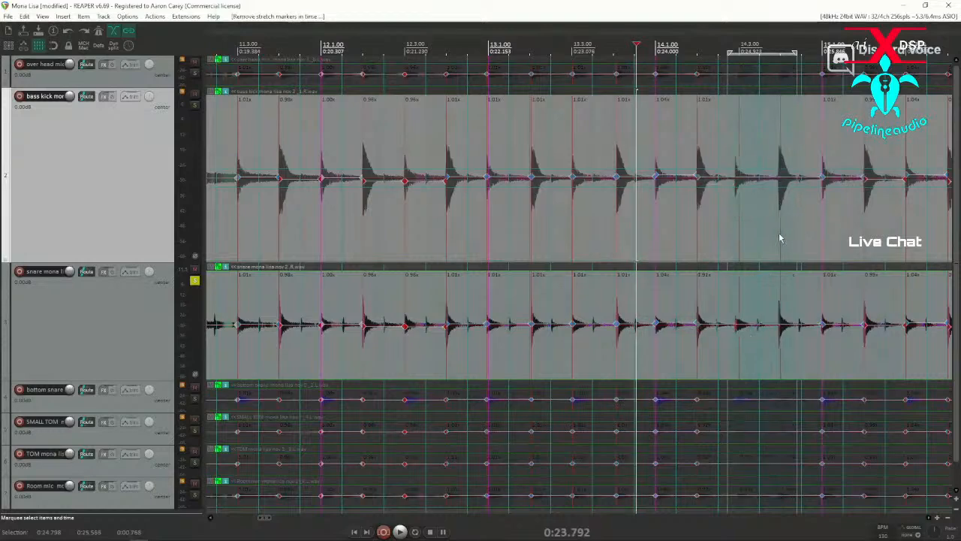
Add a stretch marker at the kick hit near beat 14.4 and snap it to the grid
click(774, 214)
scroll(773, 214, up, 3)
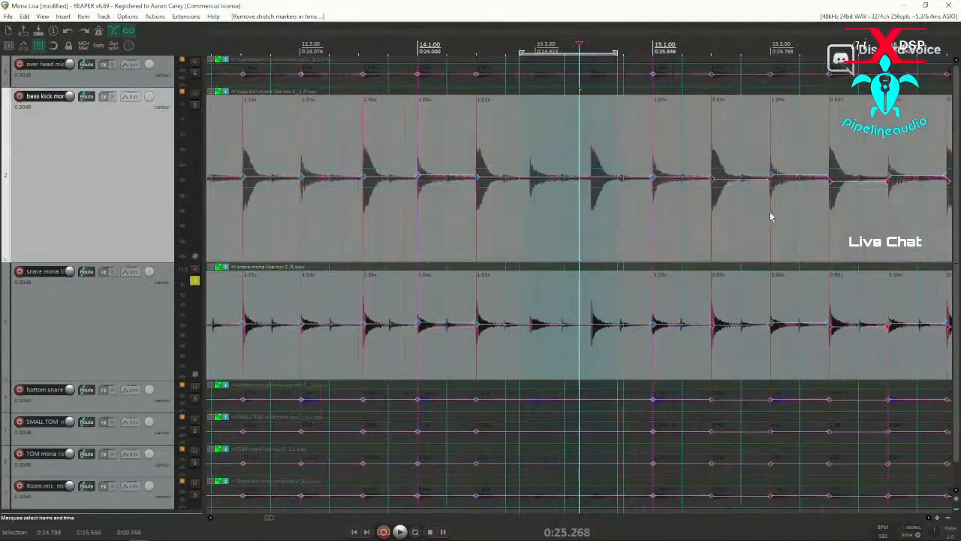
key(Tab)
key(shift+w)
drag(589, 229, 650, 232)
key(q)
Add a stretch marker at the kick hit just before beat 14.3 and snap it to the grid
click(487, 231)
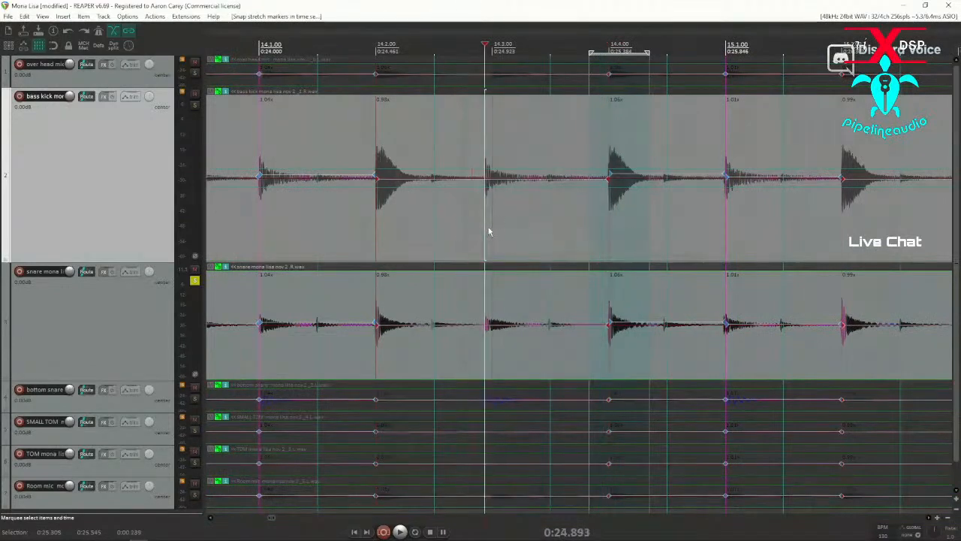
drag(475, 238, 520, 238)
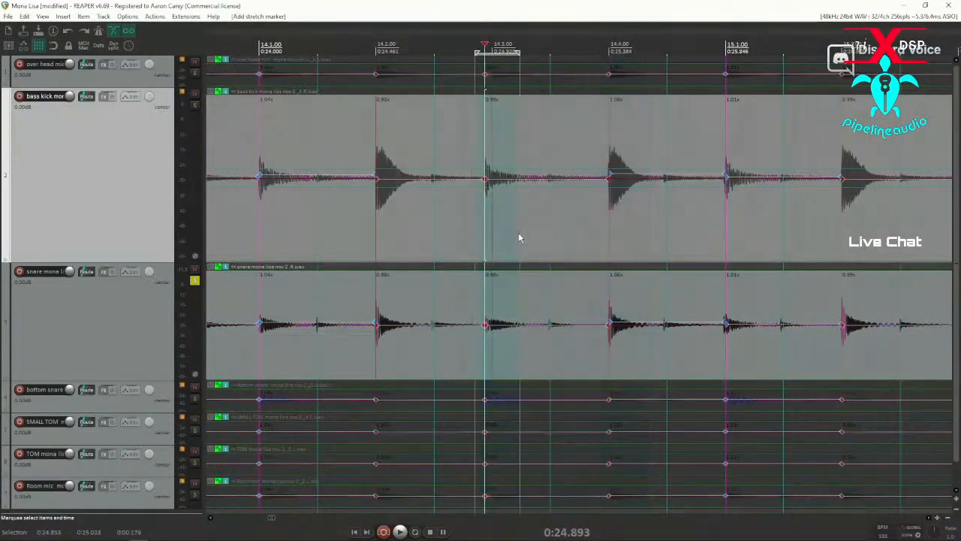
key(q)
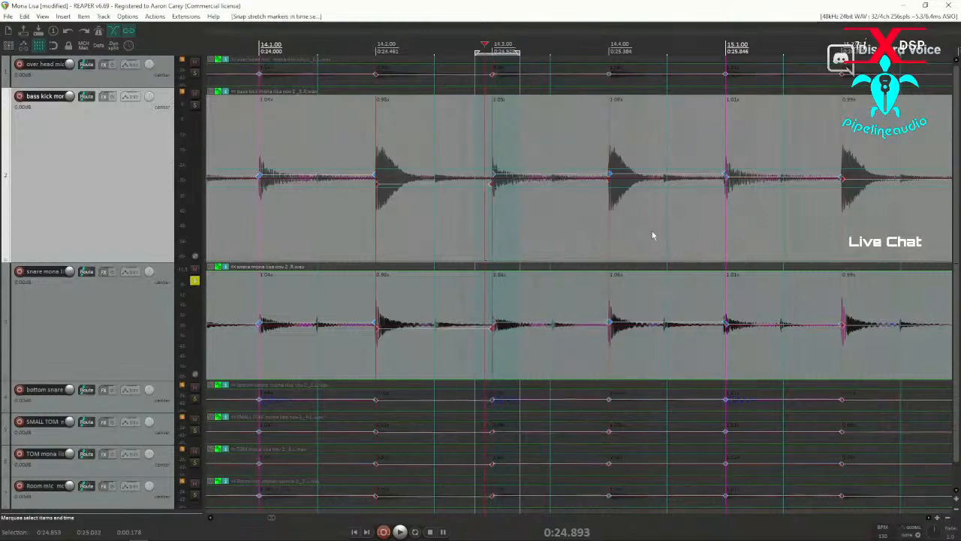
Play the recording from just before measure 3 and check the stretch markers against the hits through measure 11
scroll(639, 234, down, 2)
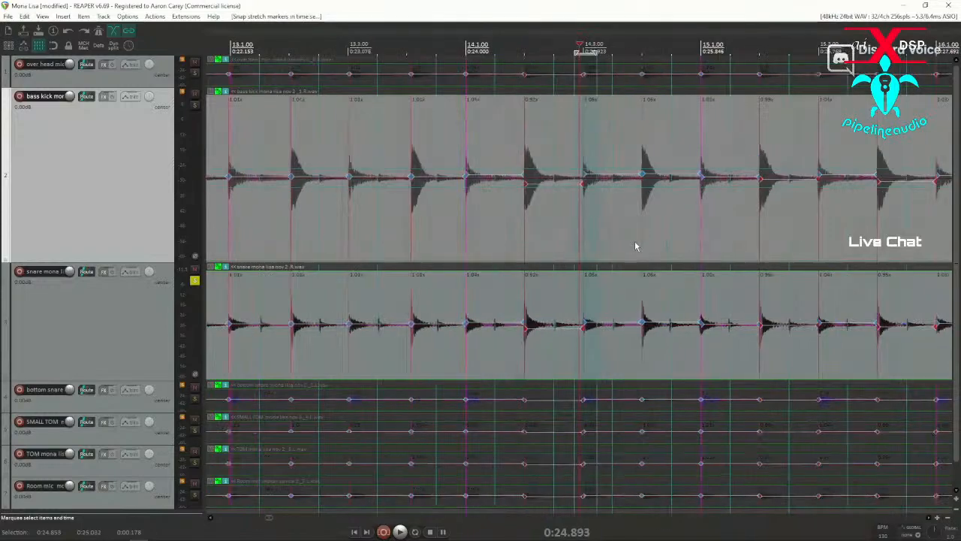
scroll(635, 248, down, 1)
scroll(635, 250, down, 4)
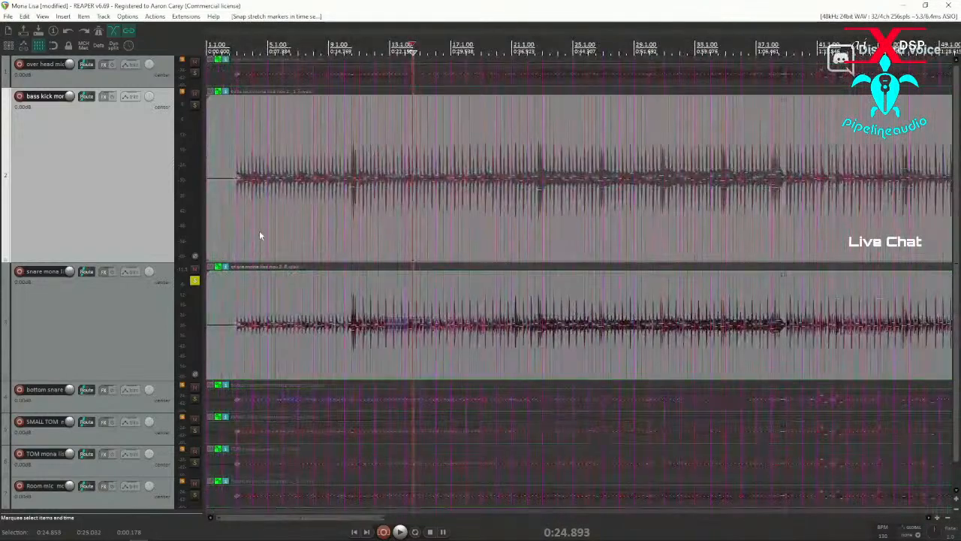
click(259, 231)
scroll(259, 231, up, 1)
scroll(259, 231, up, 2)
scroll(298, 248, up, 1)
click(229, 227)
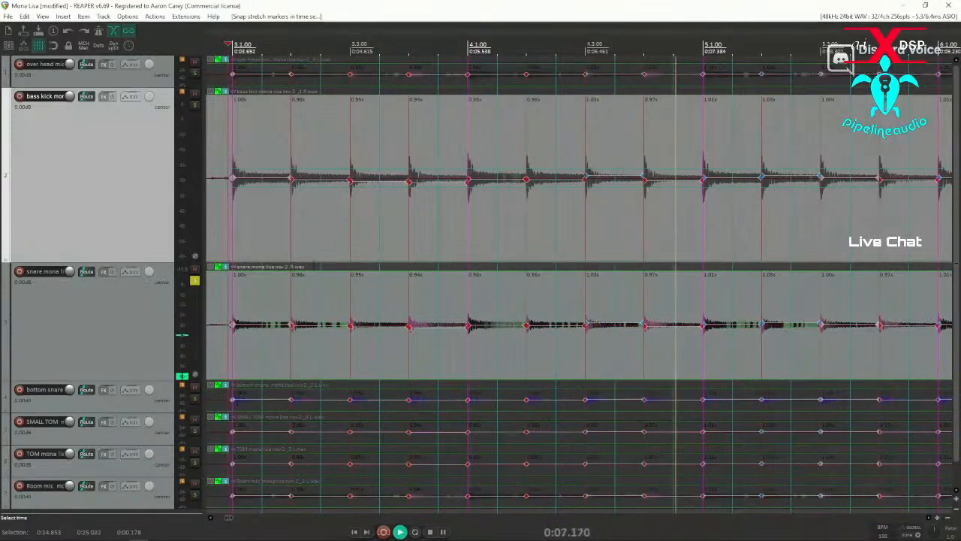
click(328, 290)
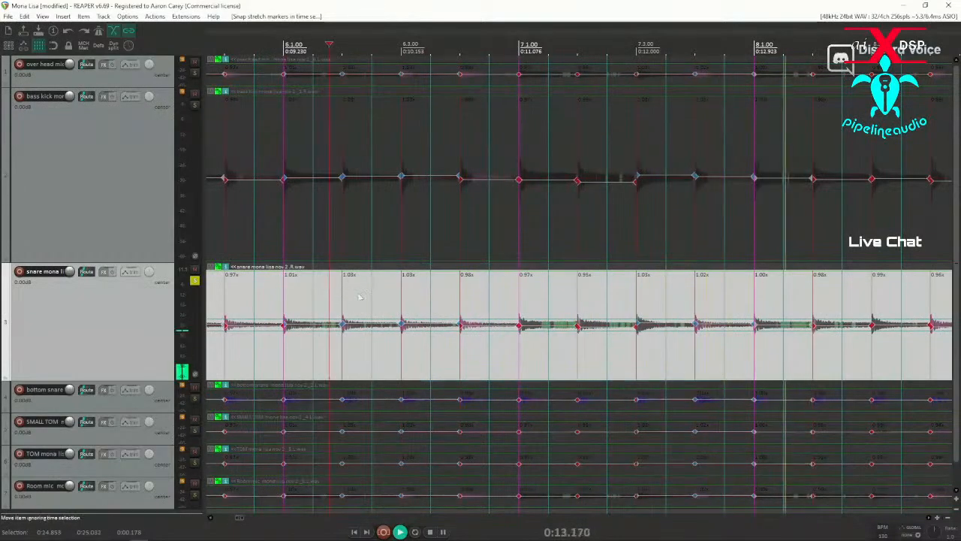
ctrl+click(528, 235)
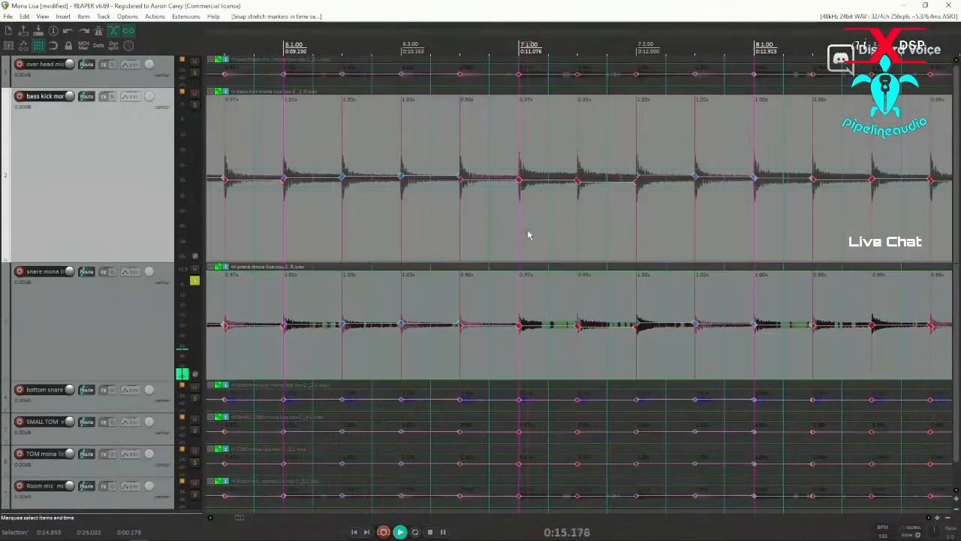
scroll(526, 250, down, 3)
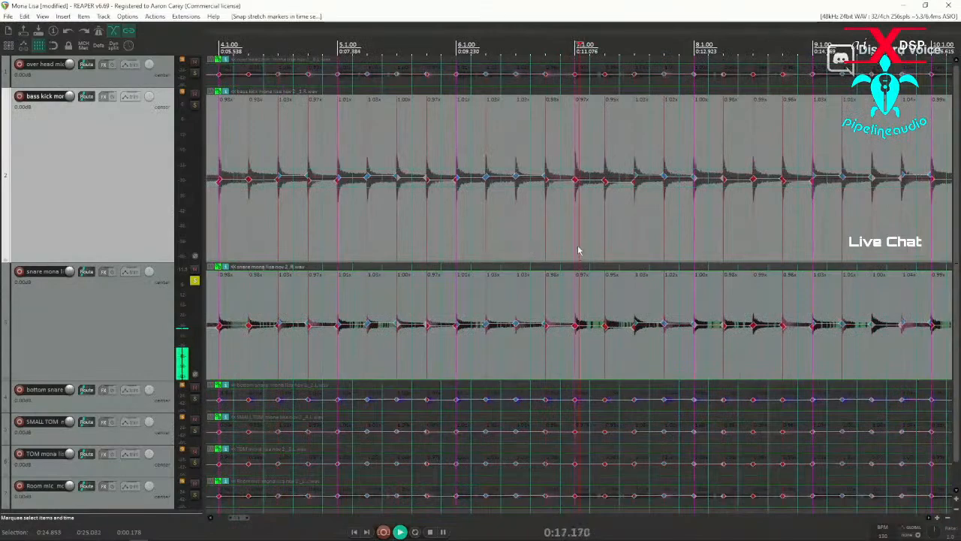
scroll(587, 251, down, 2)
scroll(803, 232, up, 3)
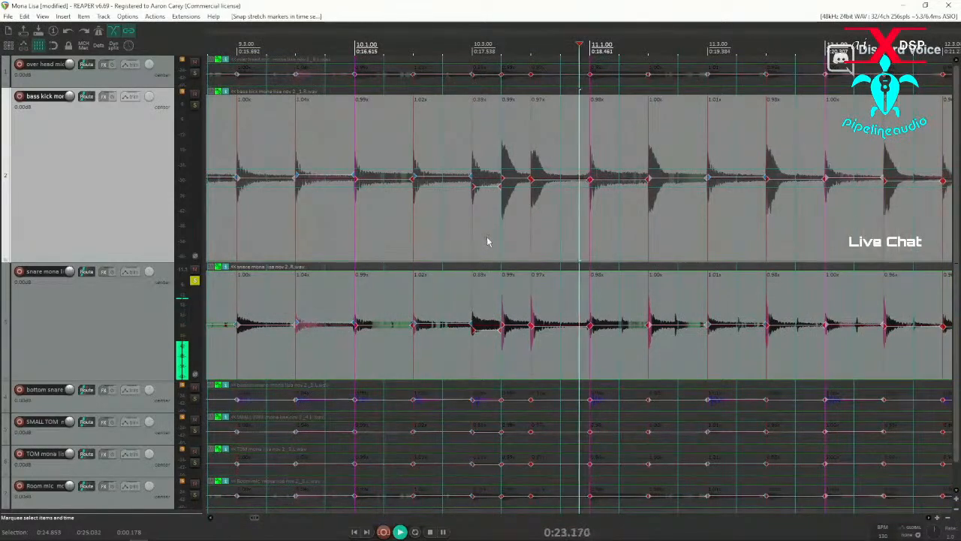
scroll(489, 245, down, 2)
Play on from just before measure 11 and check the marker alignment up to measure 23
key(space)
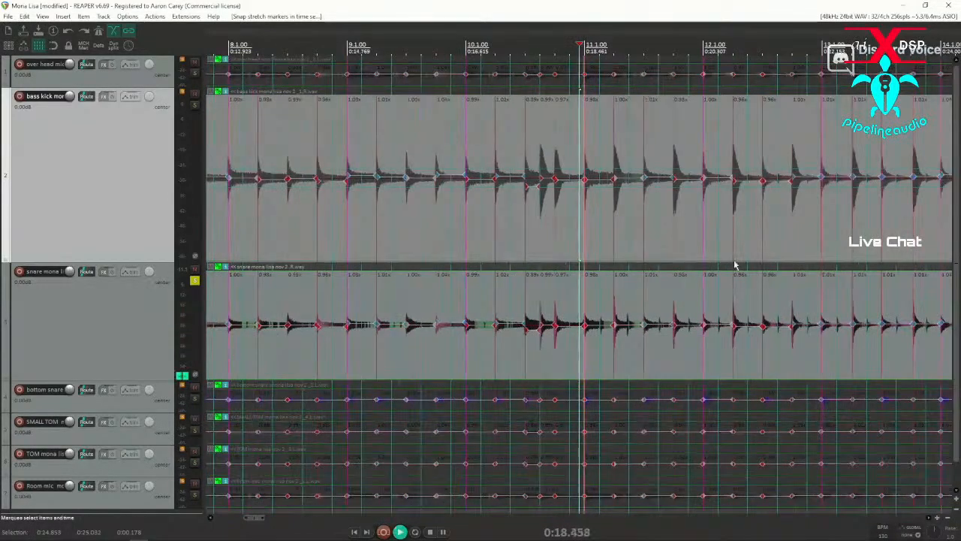
scroll(735, 264, up, 3)
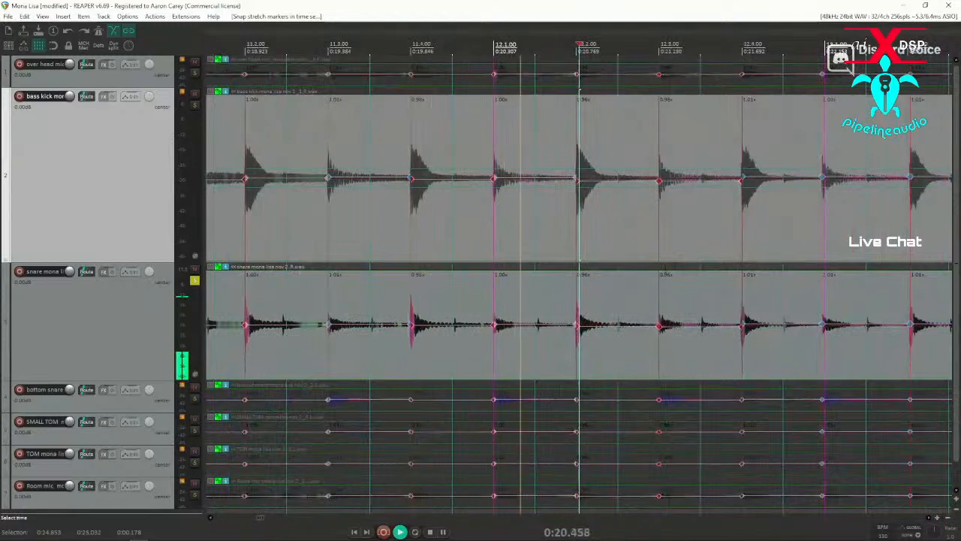
scroll(838, 279, down, 2)
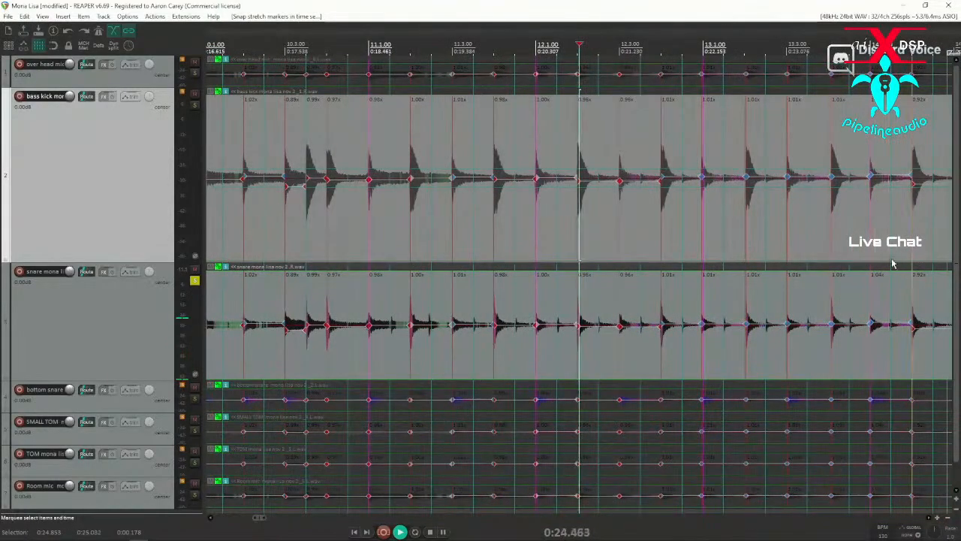
scroll(751, 240, down, 2)
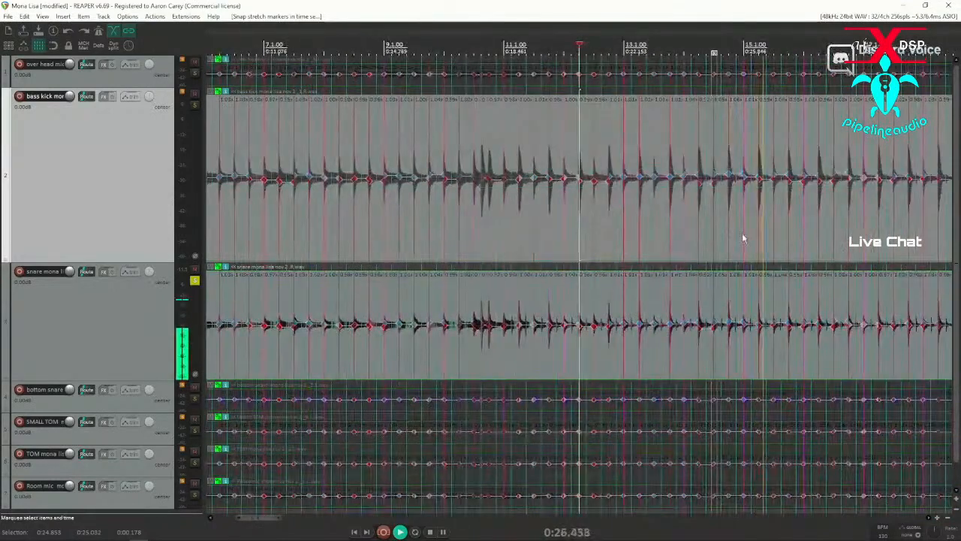
scroll(742, 233, up, 1)
scroll(741, 238, up, 2)
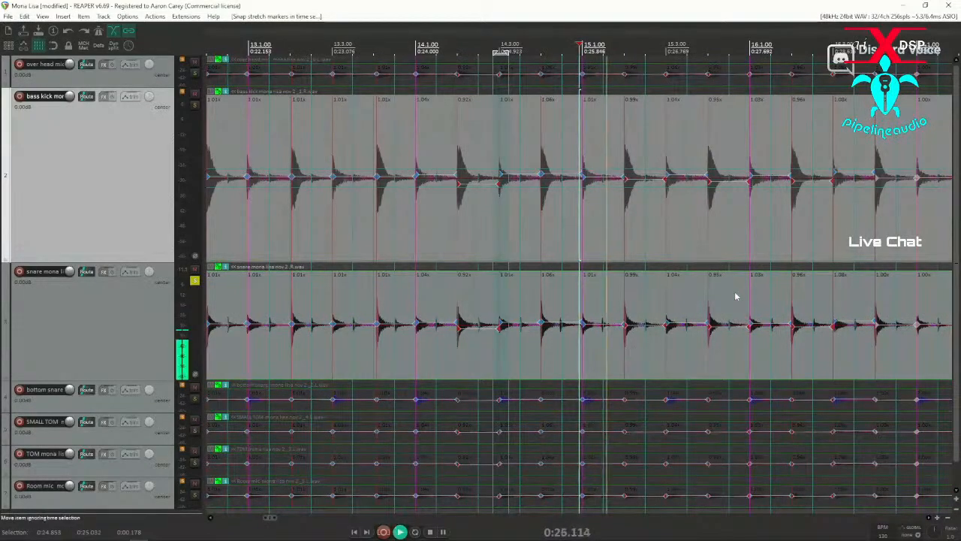
scroll(711, 255, down, 2)
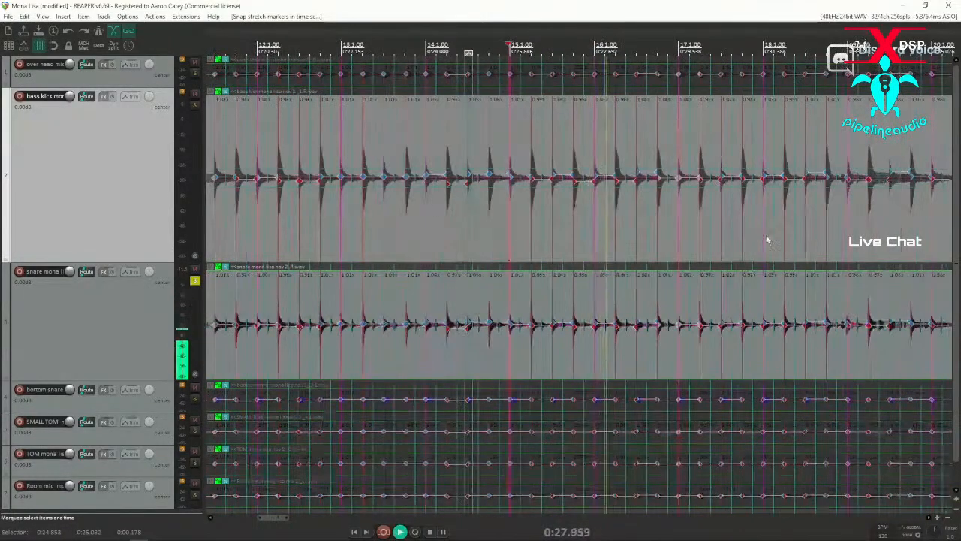
scroll(765, 238, up, 3)
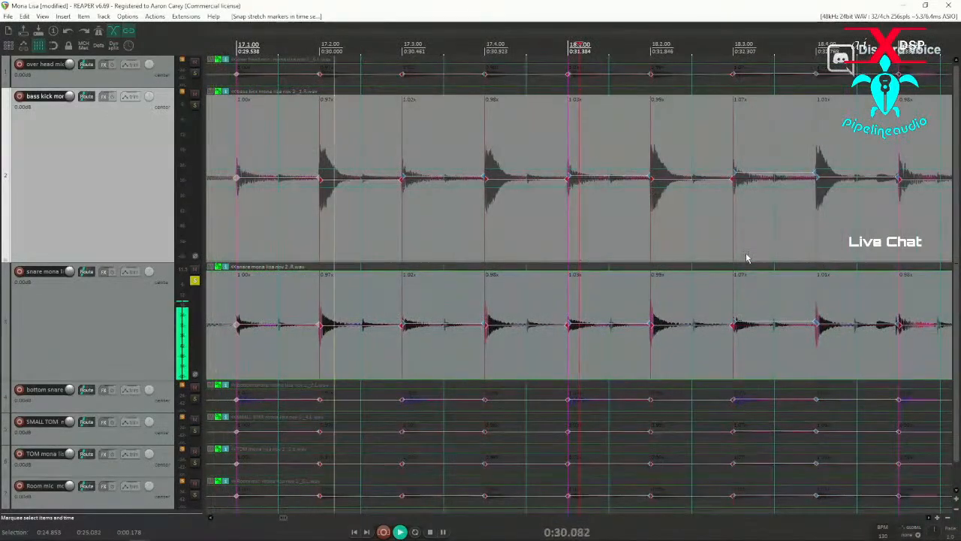
click(639, 225)
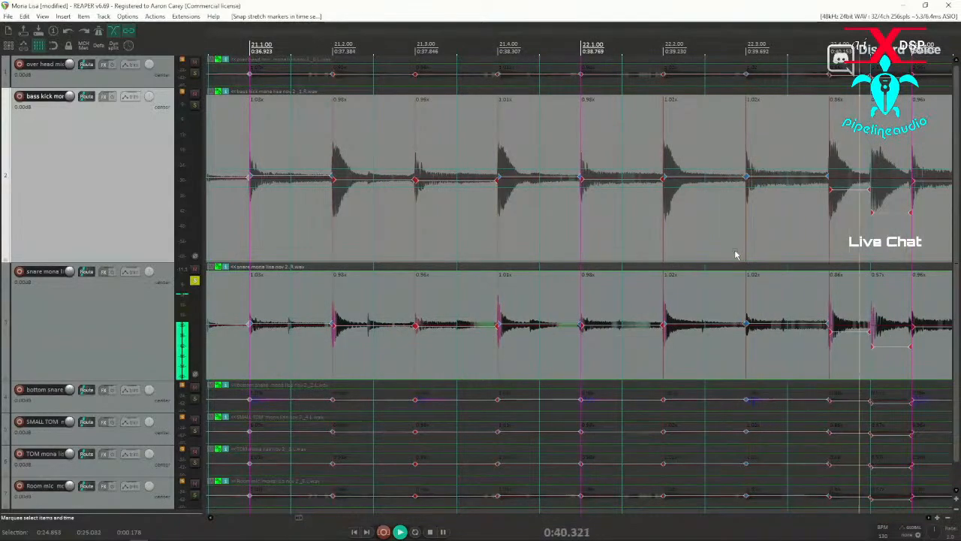
click(346, 209)
key(space)
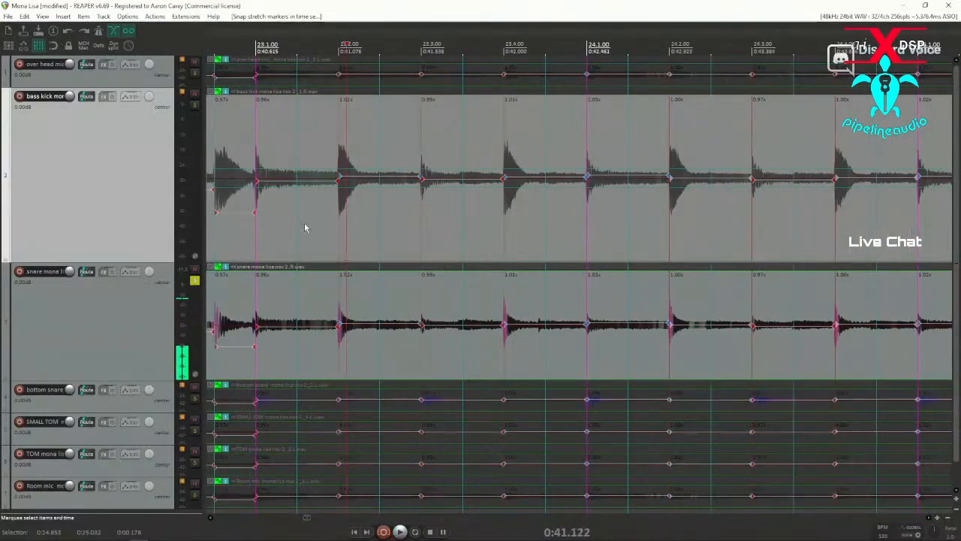
Remove the stretch markers from about 0:40.270 to 0:40.718, between beat 22.4 and just after measure 23 starts
click(295, 229)
scroll(298, 230, up, 2)
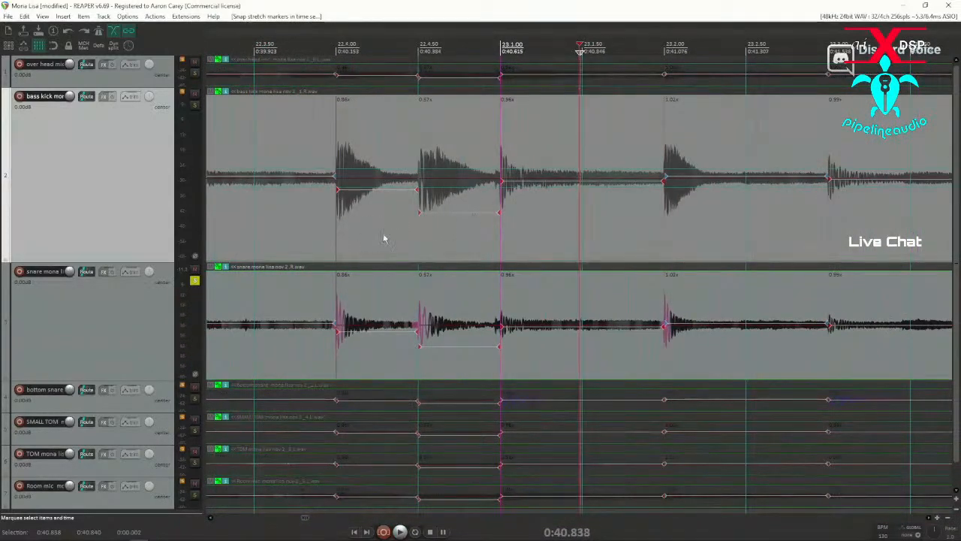
drag(445, 230, 538, 234)
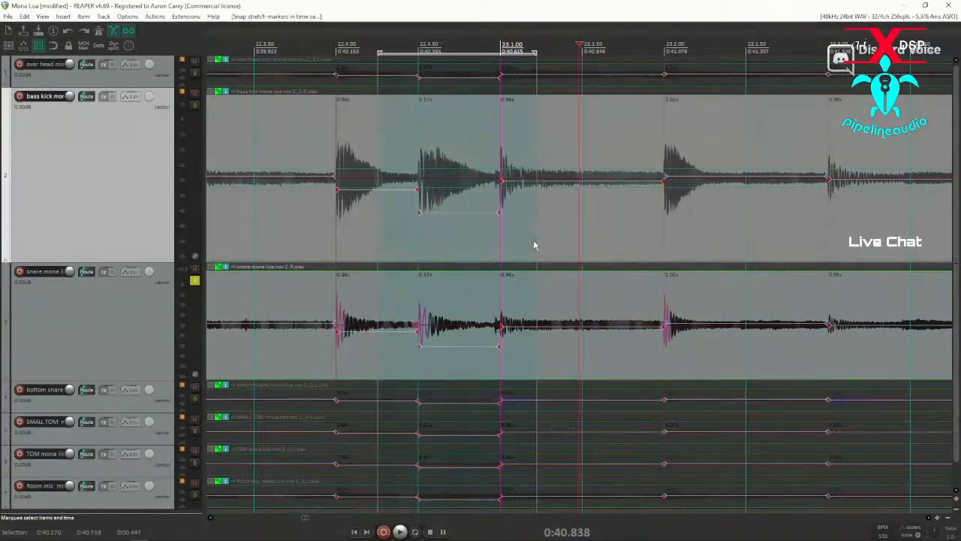
key(alt+Delete)
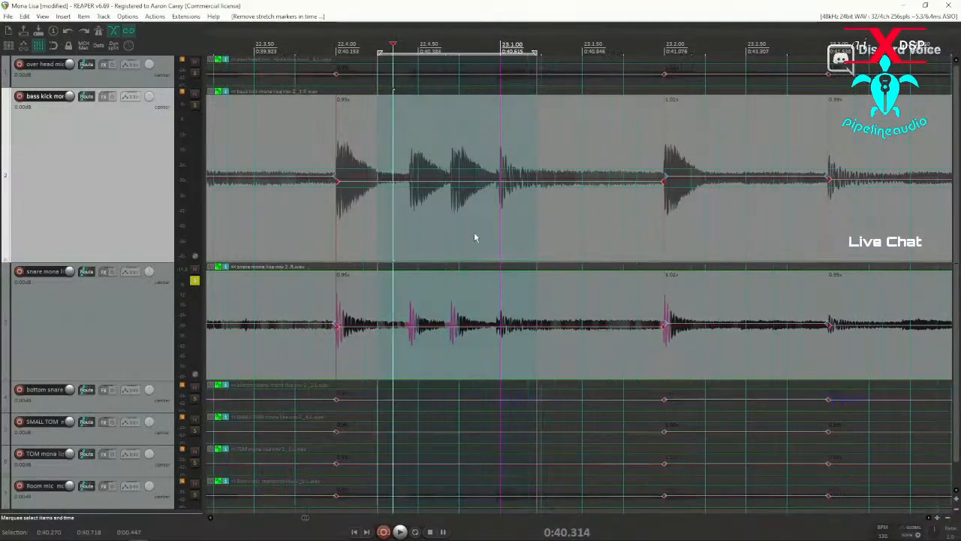
Add stretch markers at the two hits between beats 22.4 and 23.1 and at the measure 23 downbeat, snapping them to the grid
click(410, 235)
key(w)
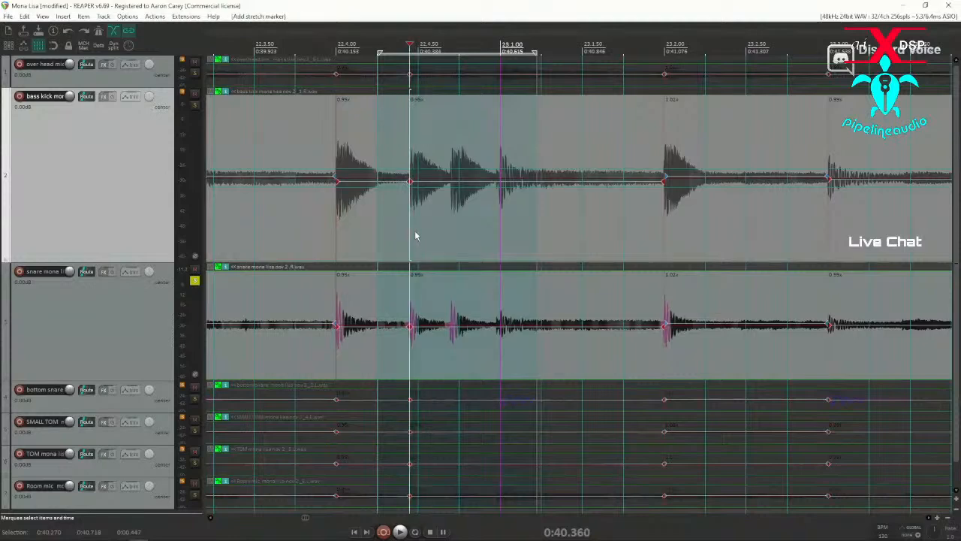
drag(386, 235, 467, 239)
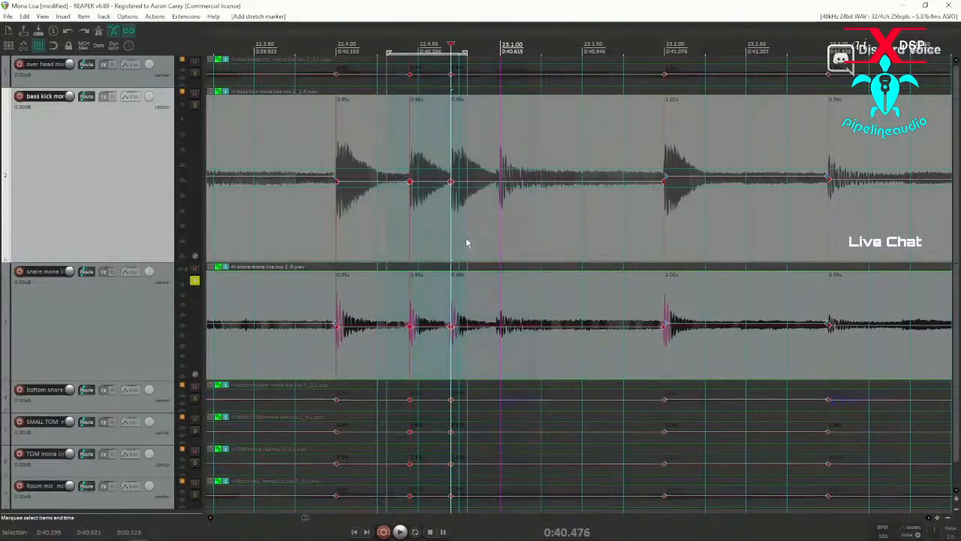
key(ctrl+shift+s)
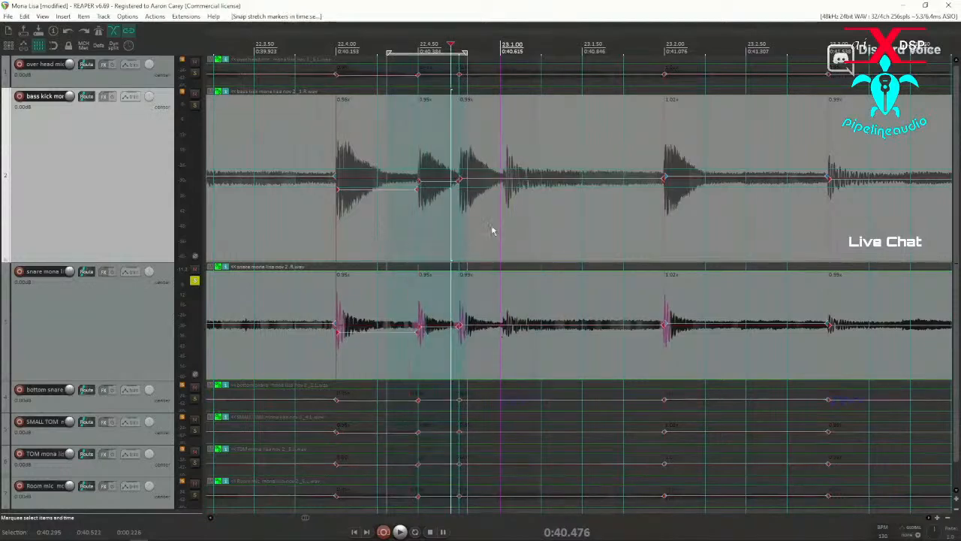
drag(528, 235, 490, 239)
key(ctrl+shift+s)
Play back from just before beat 22.4, and remove the stretch markers from about 0:47.69 to just after measure 27 starts
key(space)
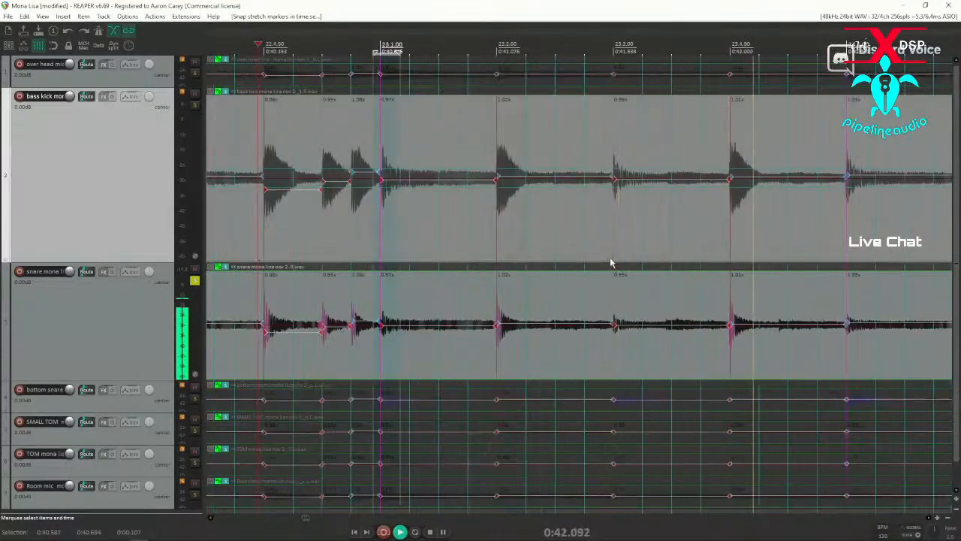
scroll(611, 263, down, 3)
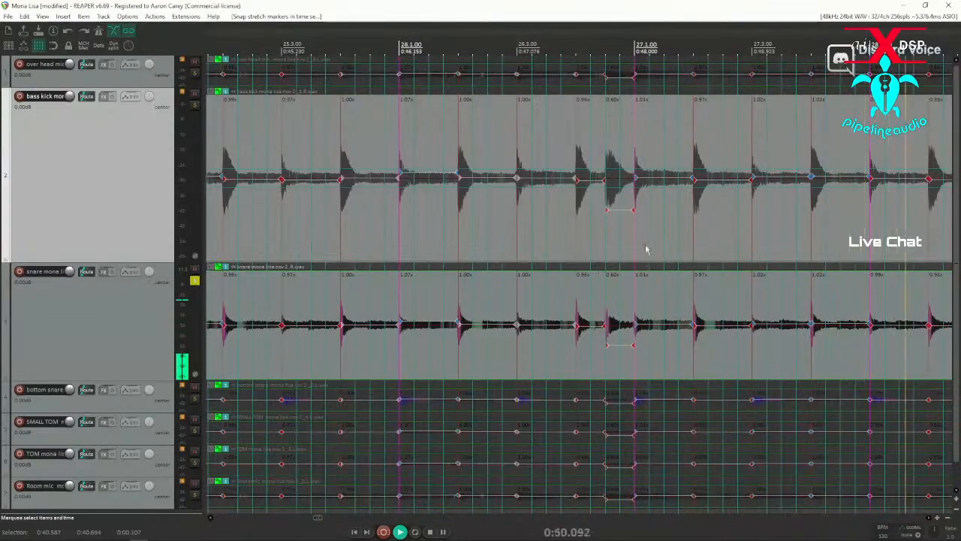
scroll(646, 240, down, 3)
scroll(442, 233, up, 5)
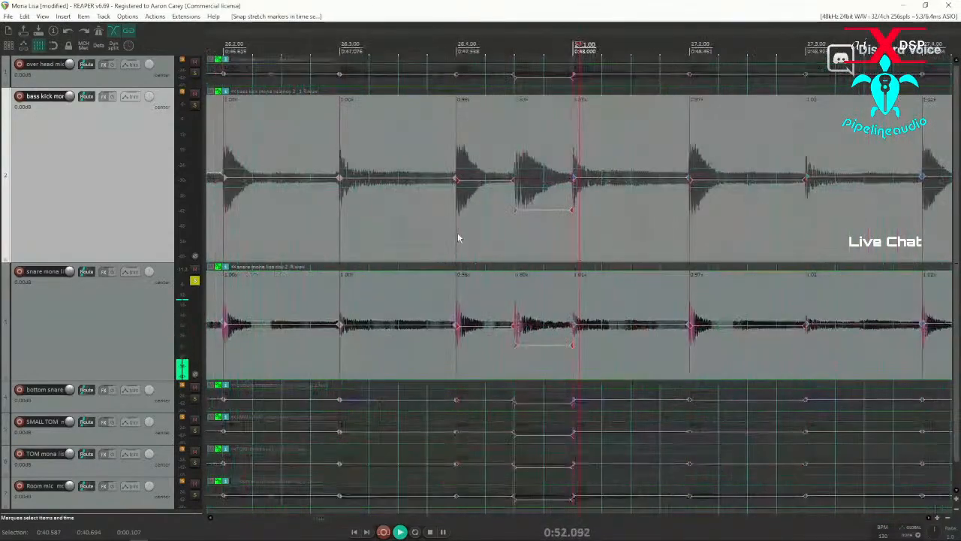
drag(495, 232, 620, 243)
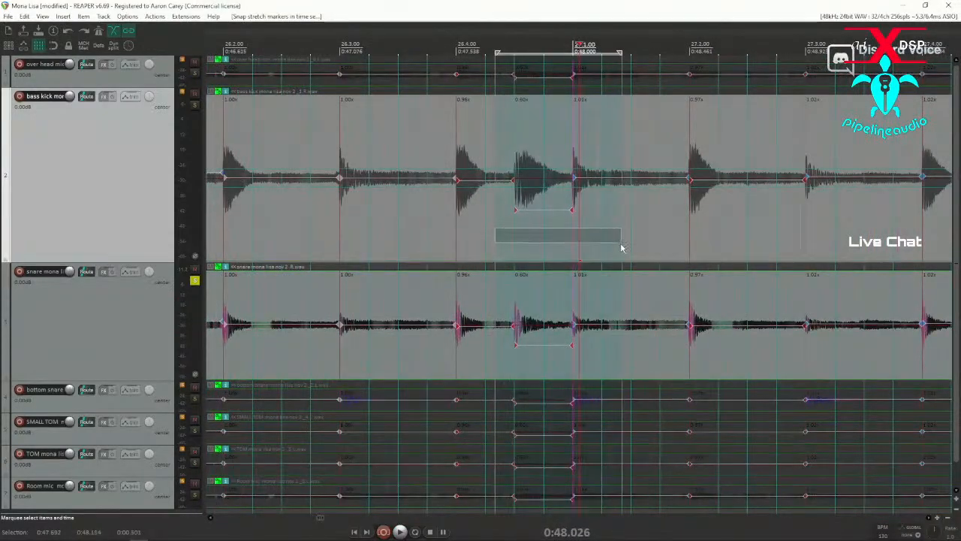
key(alt+shift+w)
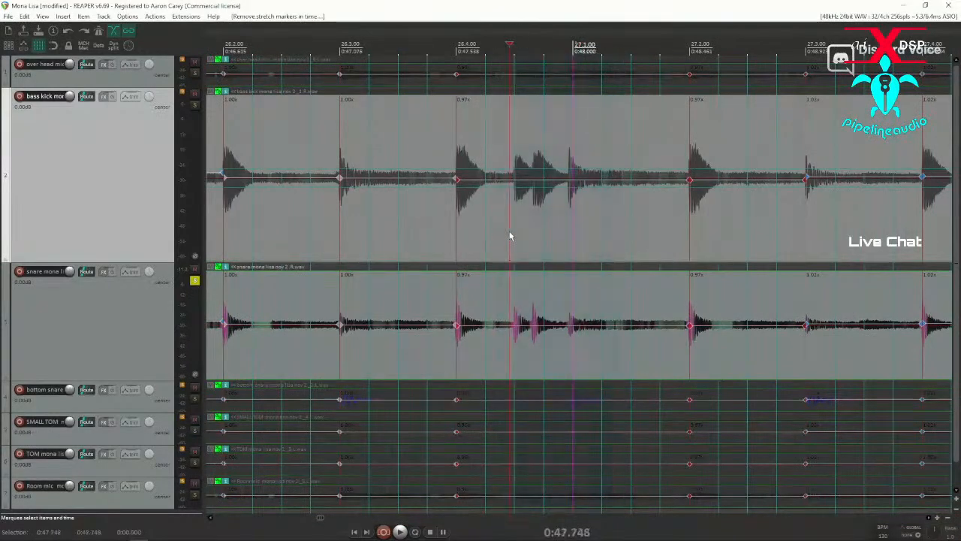
Add stretch markers at the three hits between beat 26.4 and the measure 27 downbeat
click(518, 244)
key(w)
click(538, 227)
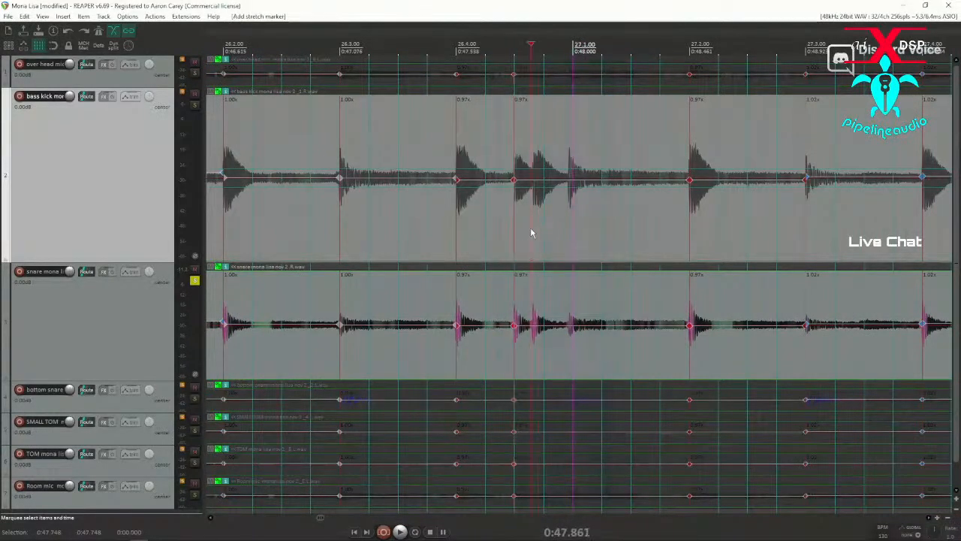
drag(486, 243, 564, 249)
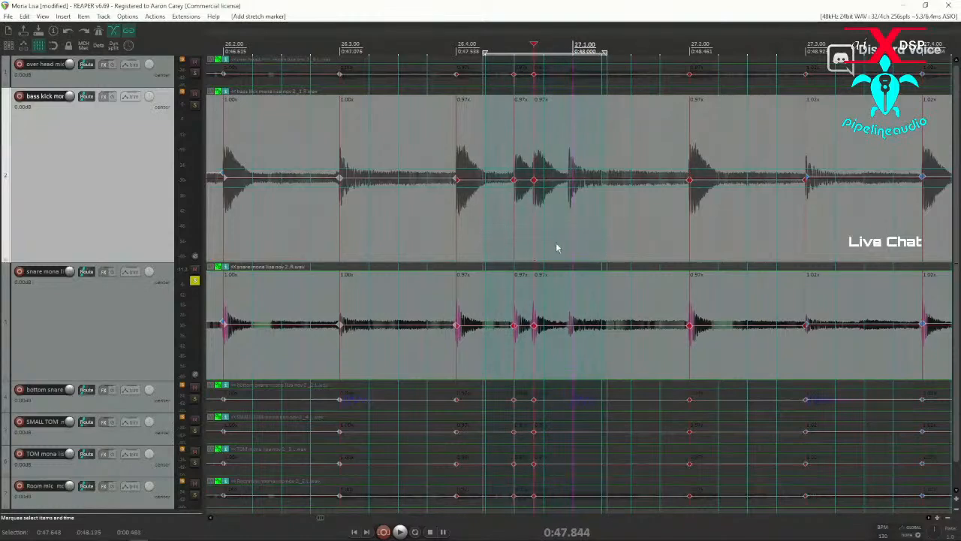
click(555, 242)
key(shift+w)
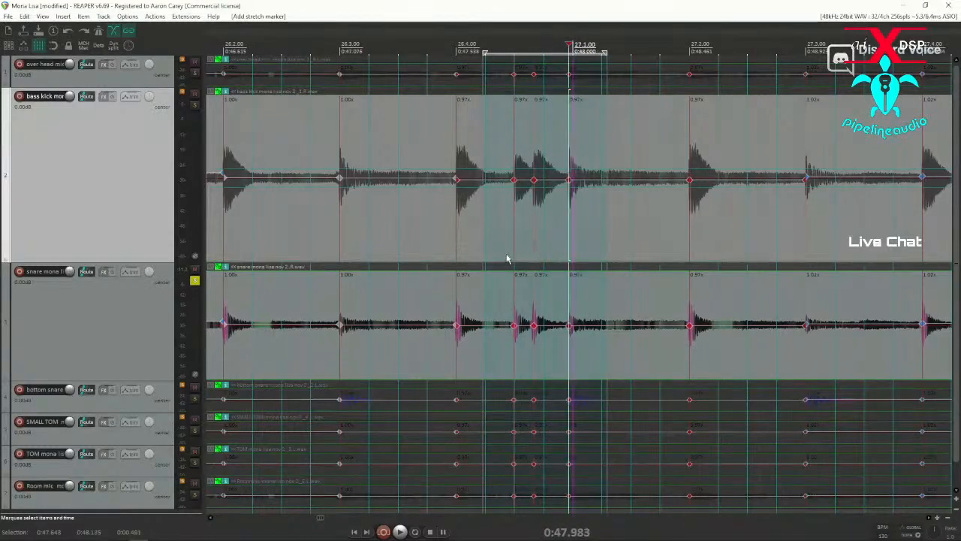
Try to snap the three new stretch markers before and at measure 27 to the grid, and undo the snap
shift+click(611, 251)
key(ctrl+shift+w)
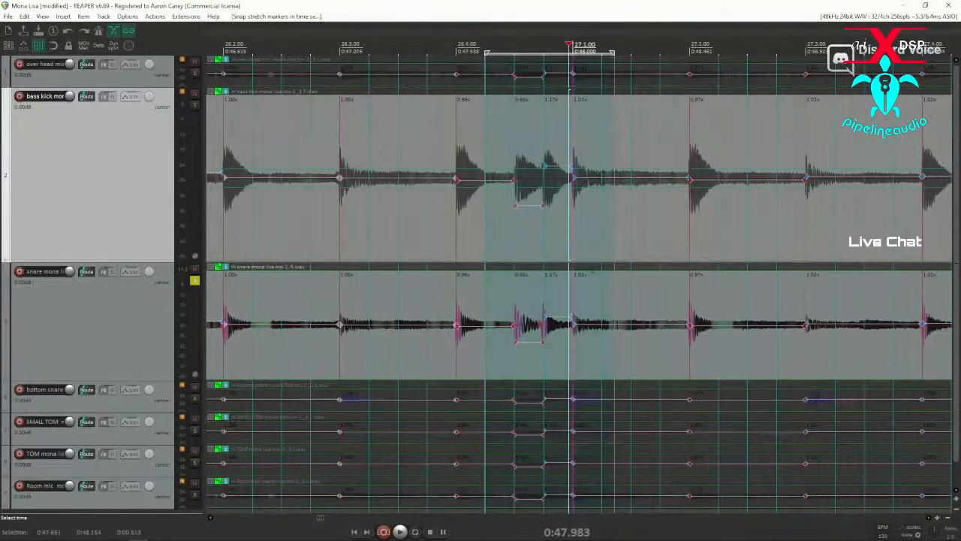
click(435, 258)
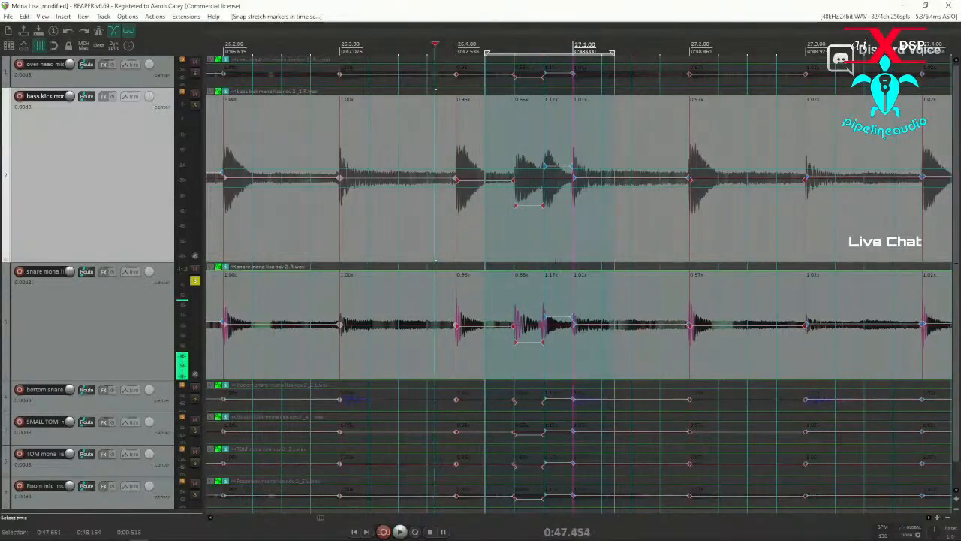
key(ctrl+z)
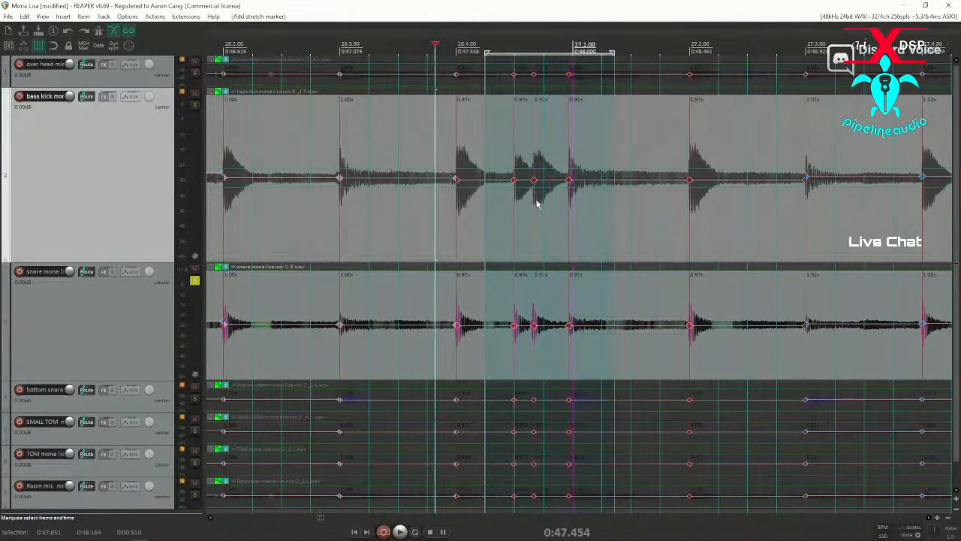
Move the middle of the three new markers to the grid line before measure 27, snap the selected markers and play the result
drag(532, 181, 544, 185)
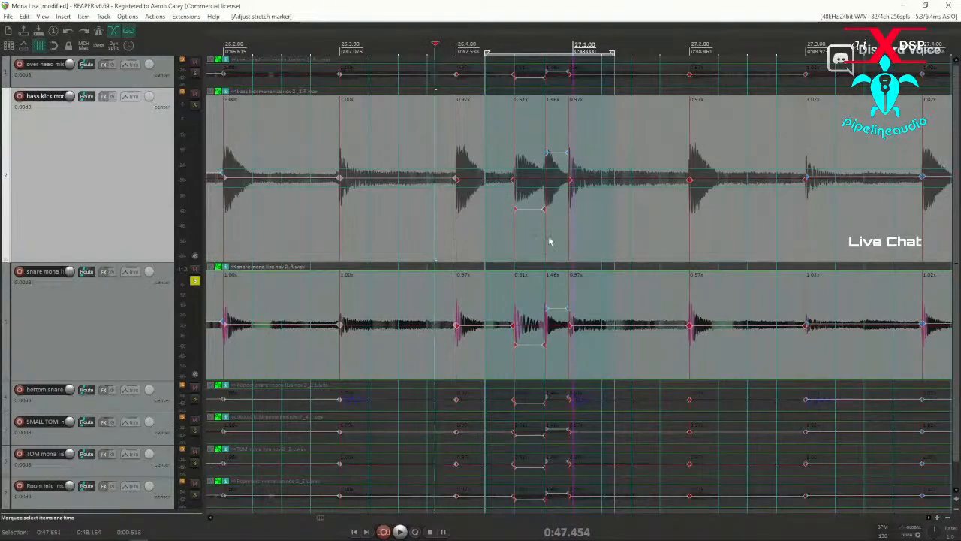
key(ctrl+shift+s)
key(space)
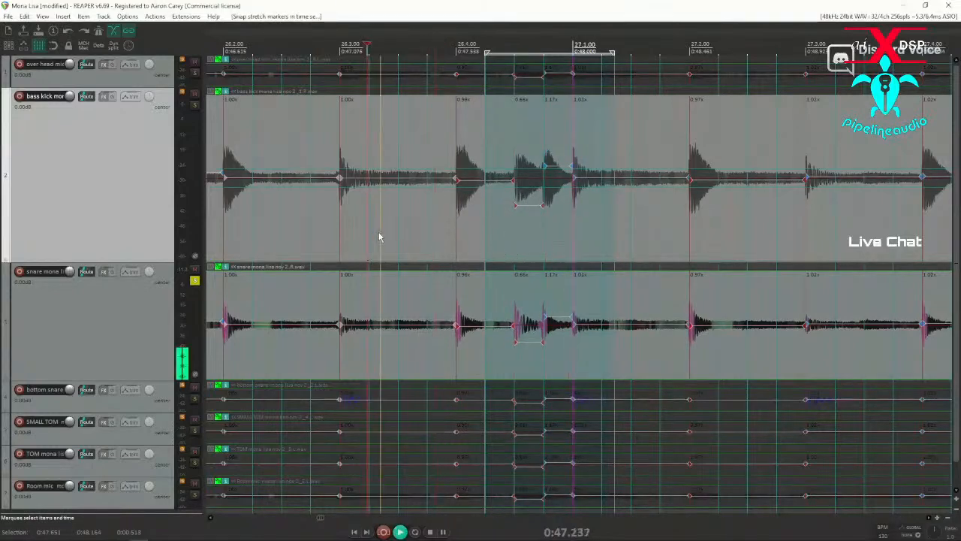
Play on from measure 27 and check the stretch marker alignment up to measure 41
scroll(637, 241, down, 3)
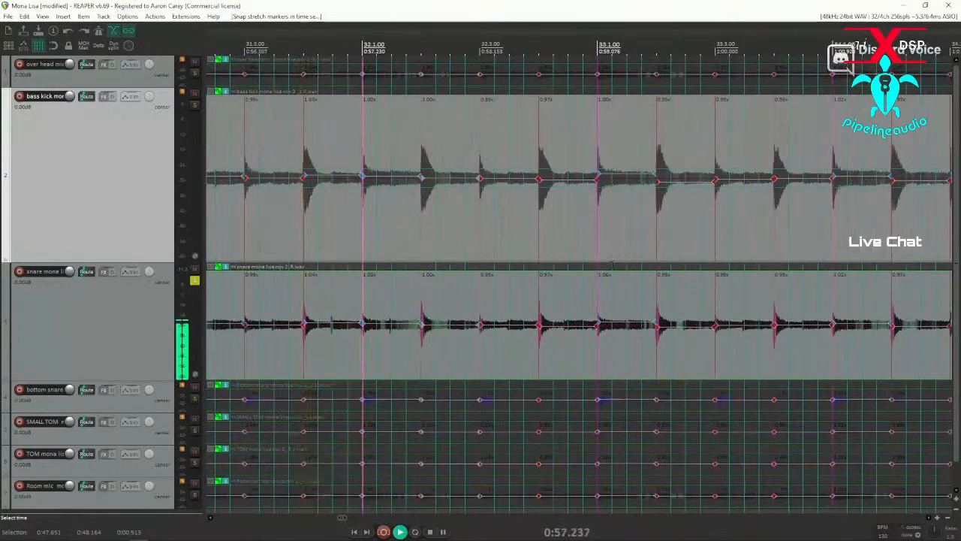
scroll(620, 222, down, 3)
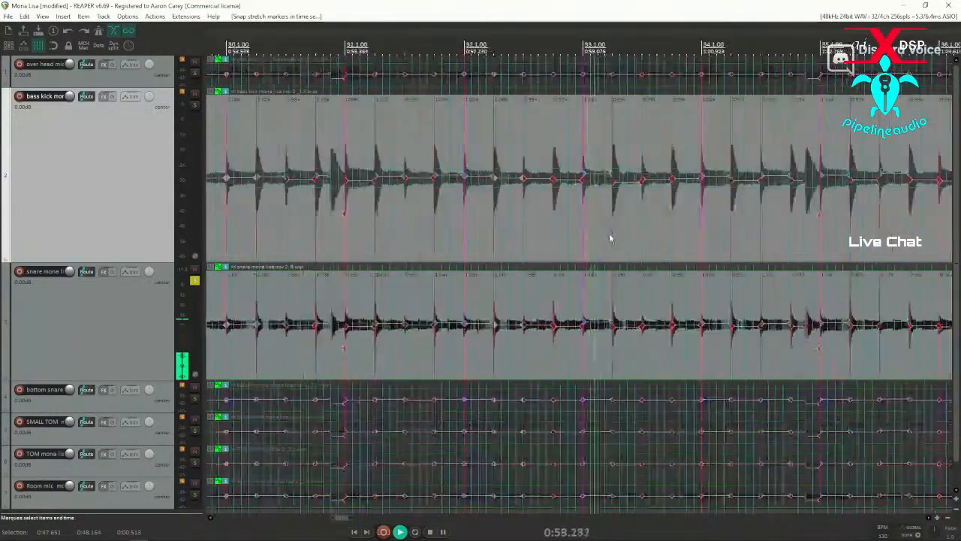
scroll(638, 233, up, 3)
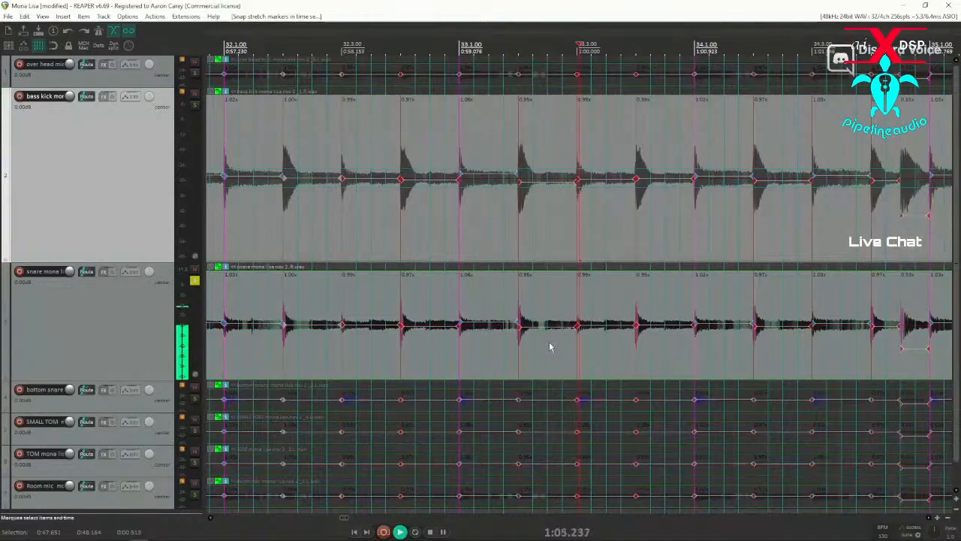
scroll(671, 262, down, 6)
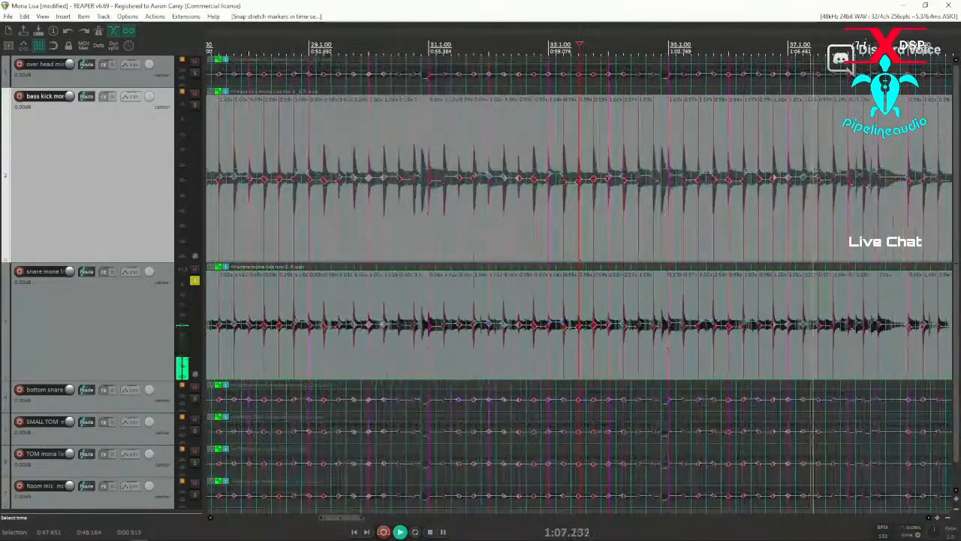
scroll(657, 259, up, 3)
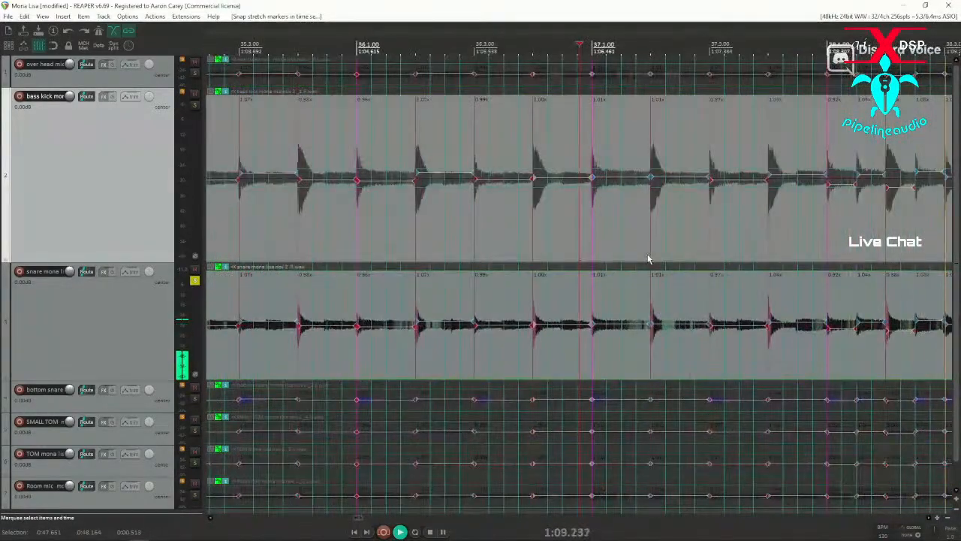
scroll(644, 236, up, 4)
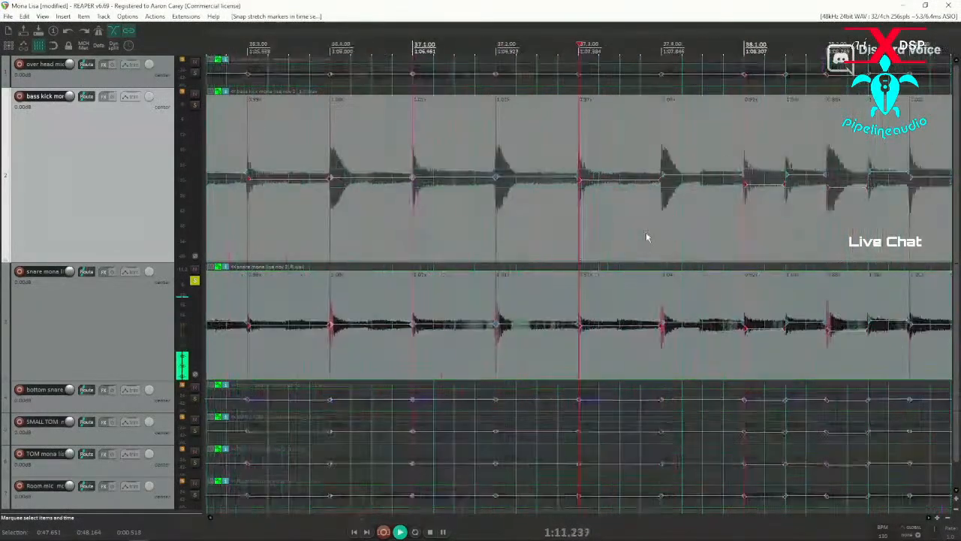
scroll(649, 245, down, 4)
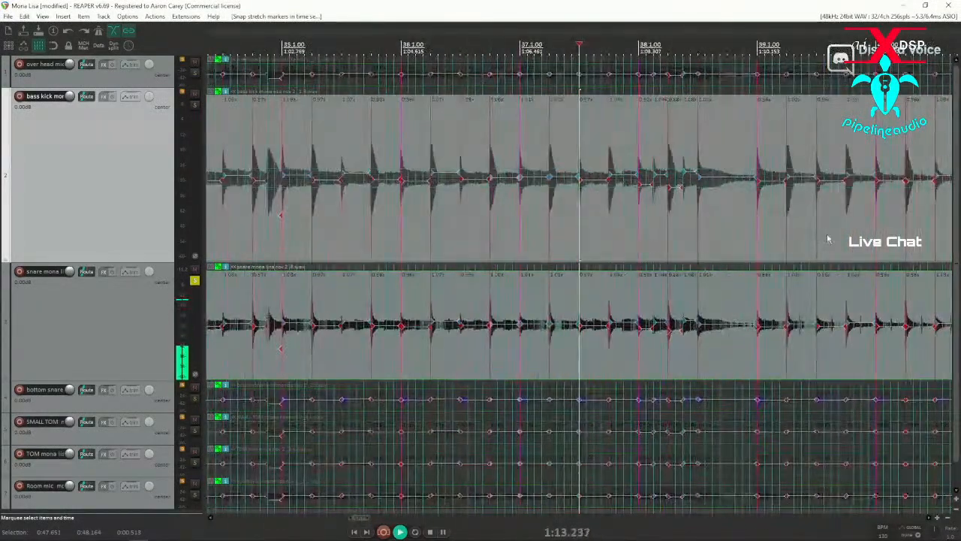
scroll(821, 235, up, 4)
key(space)
key(space)
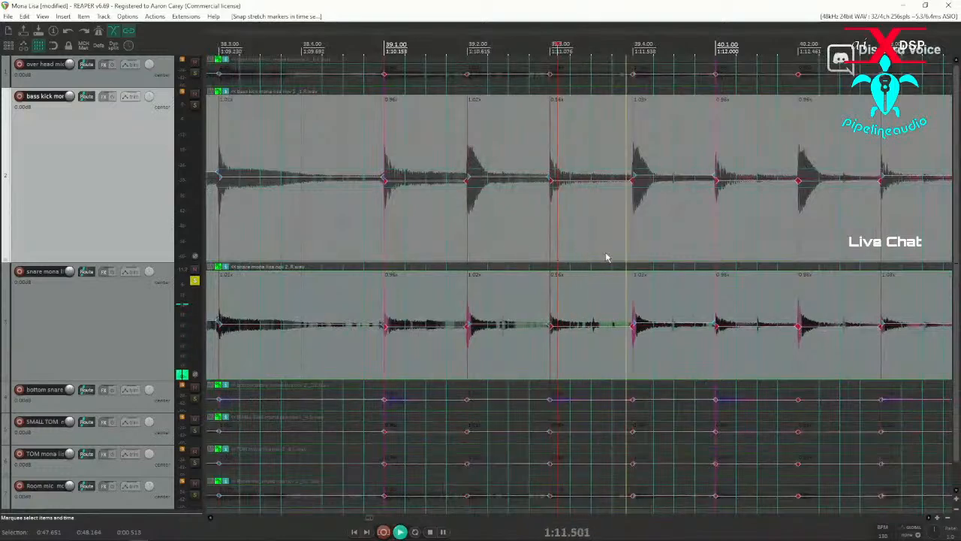
scroll(680, 247, down, 2)
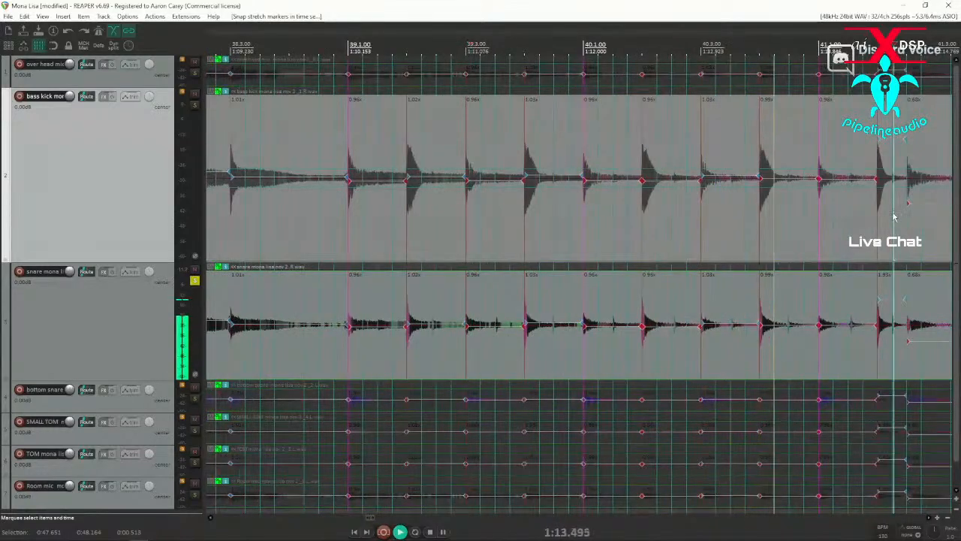
Replace the misplaced stretch markers after measure 41 starts with markers at the beat 41.2 and 41.3 hits, snapped to the grid
scroll(596, 227, up, 3)
drag(519, 229, 699, 229)
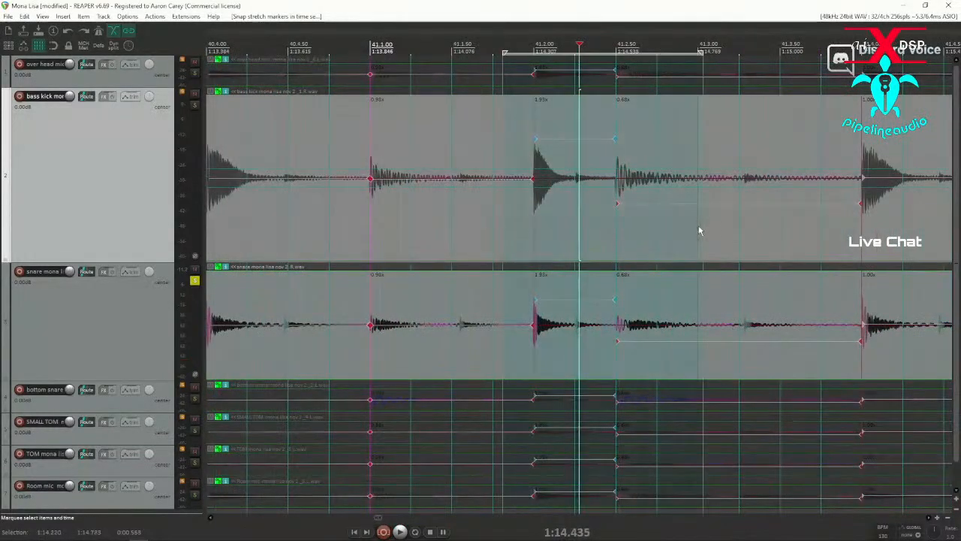
key(ctrl+shift+r)
click(526, 234)
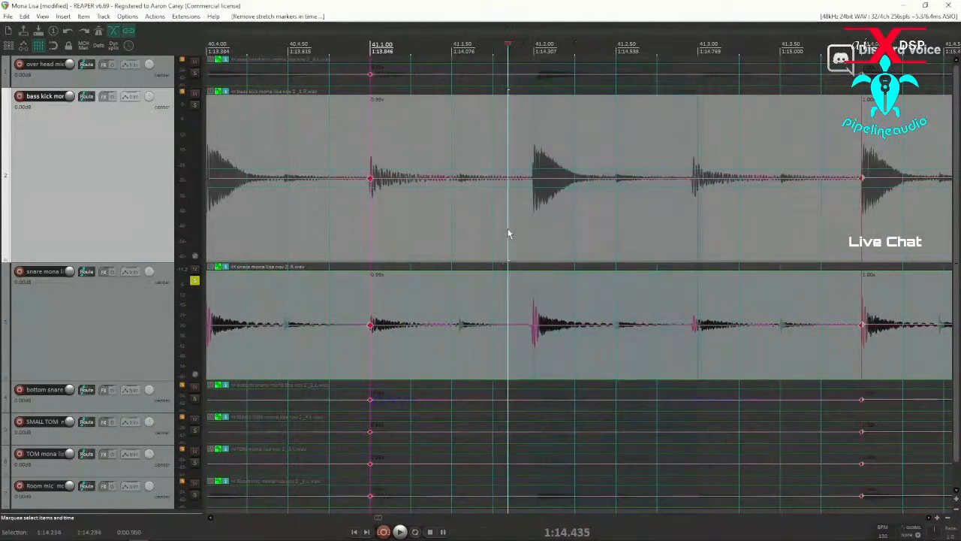
key(w)
key(Tab)
key(w)
drag(499, 239, 734, 252)
key(alt+w)
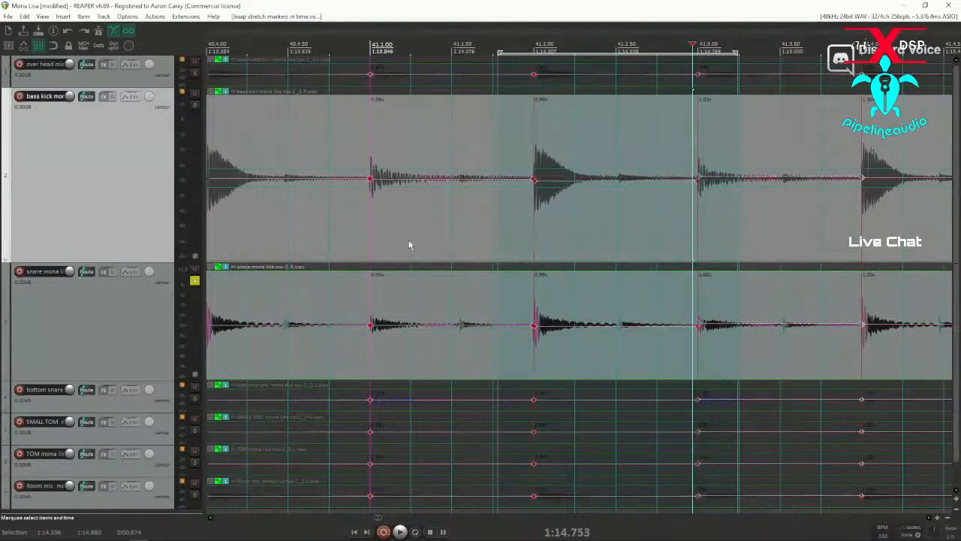
Play back from just before measure 41, and remove the stretch marker from about 1:16.288 to 1:16.882, between beats 42.2 and 42.4
click(349, 240)
key(space)
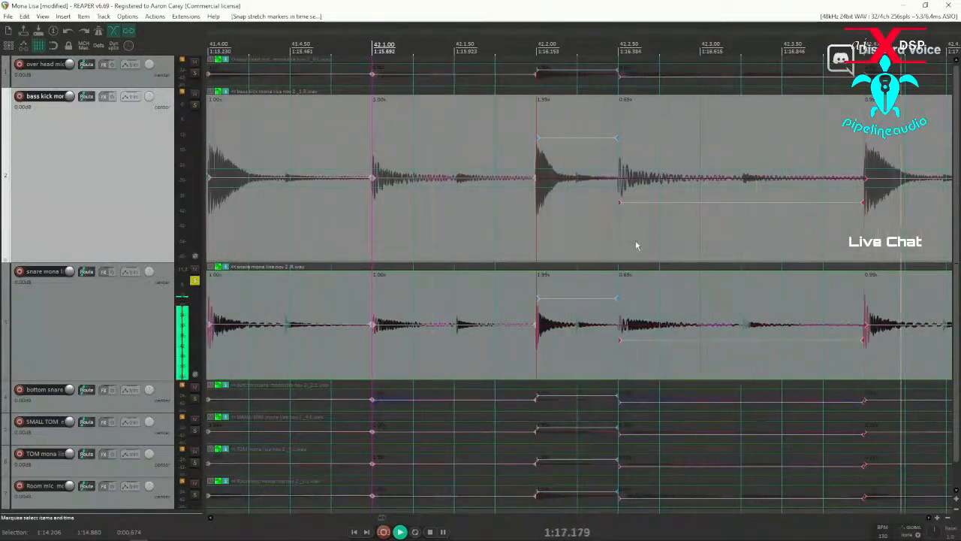
scroll(635, 243, down, 1)
key(space)
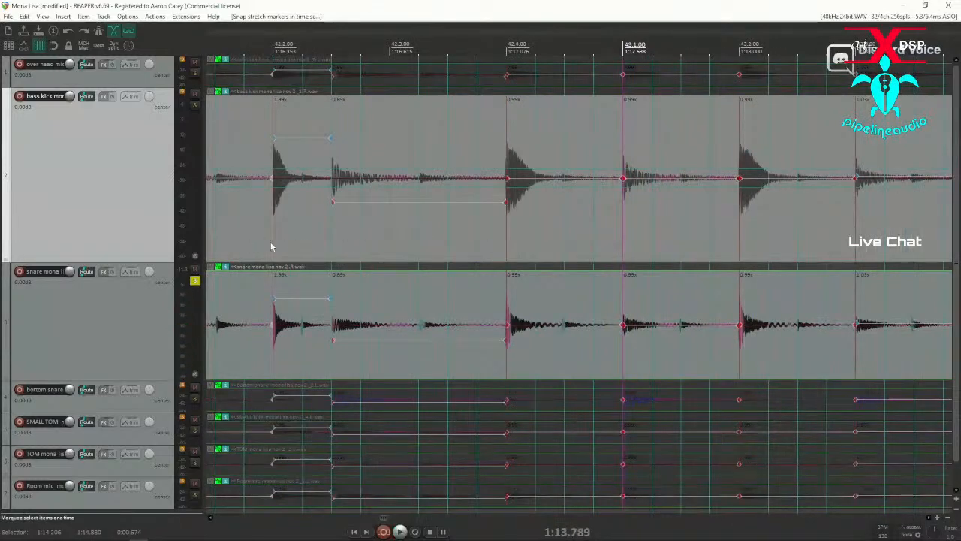
drag(263, 238, 482, 238)
drag(308, 235, 458, 242)
key(Delete)
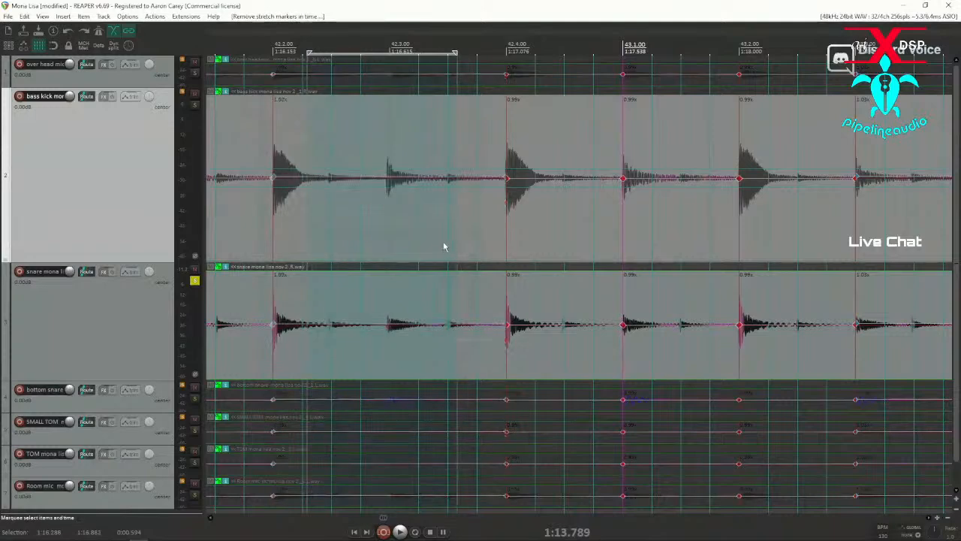
Snap the stretch marker around beat 40.3, from about 1:12.697 to 1:13.097, to the grid
scroll(439, 243, down, 1)
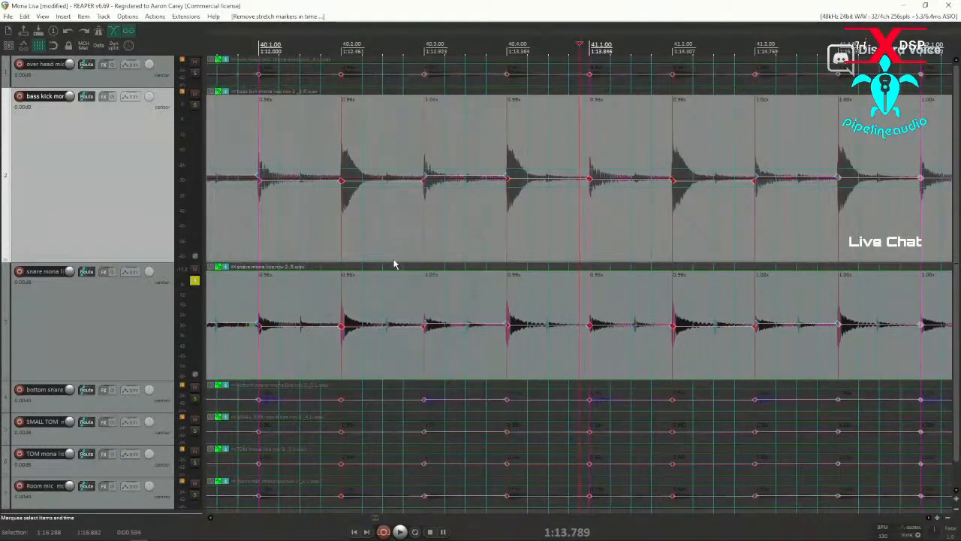
click(400, 233)
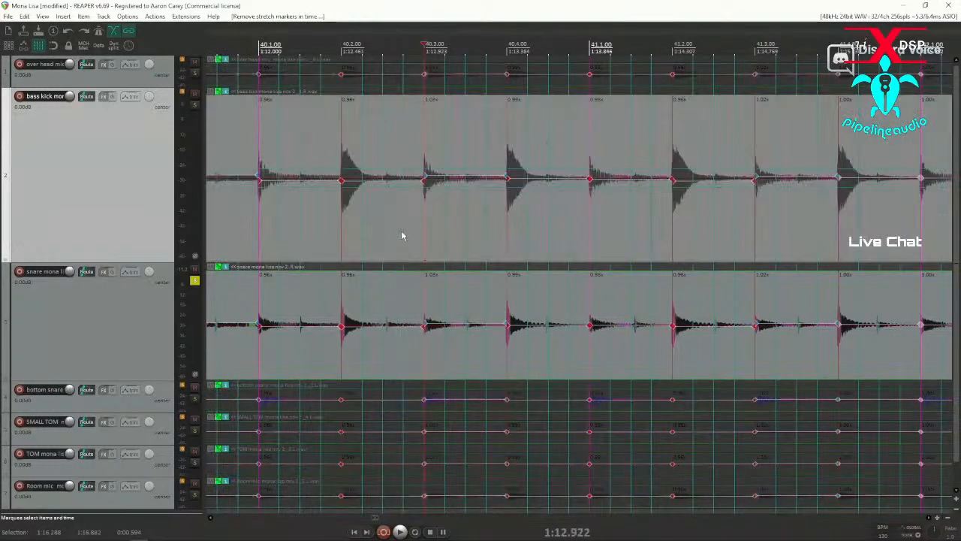
drag(384, 230, 455, 235)
key(q)
Play on into measure 45, and remove its stretch markers from about 1:21.173 to 1:22.022
scroll(484, 238, down, 1)
key(space)
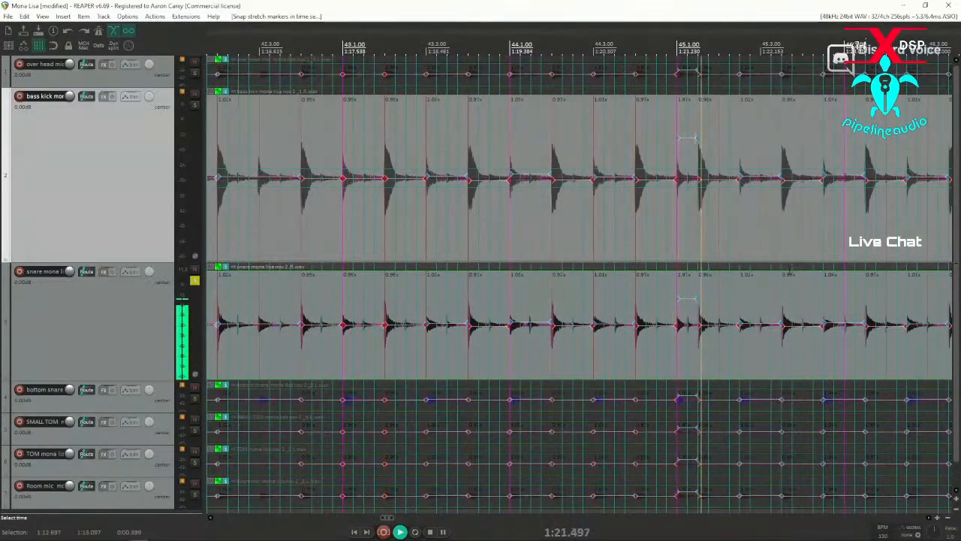
key(space)
click(739, 225)
scroll(738, 226, up, 3)
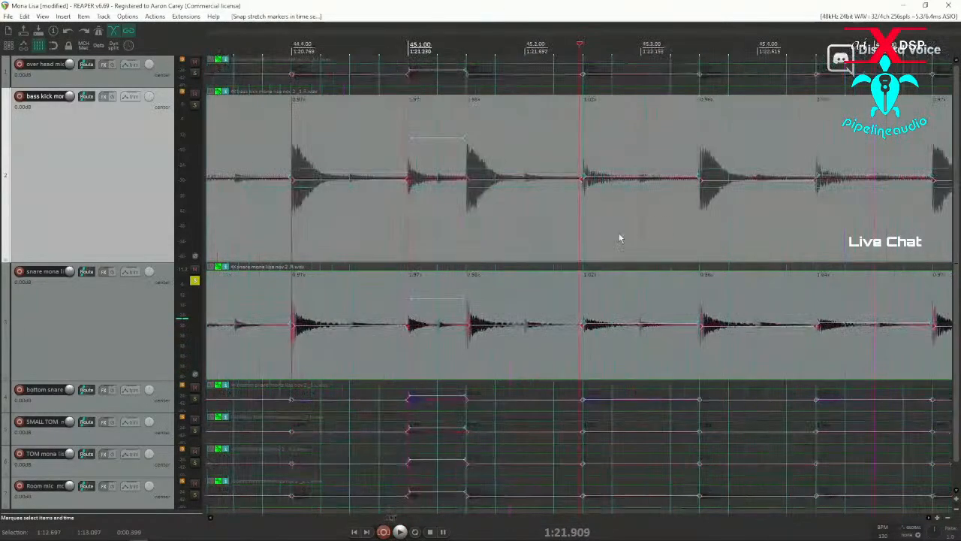
drag(394, 222, 607, 230)
key(Delete)
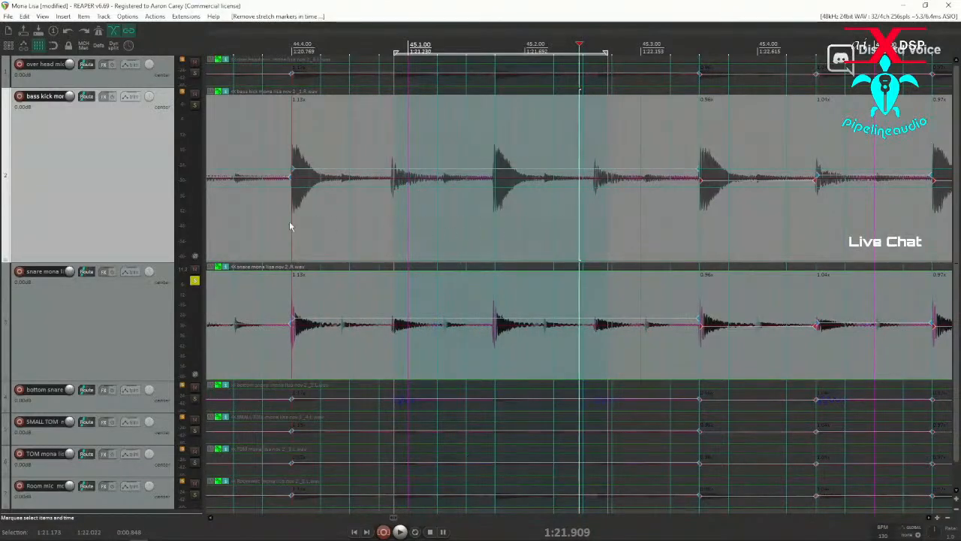
Try adding a stretch marker at the hit just before measure 45, shifting it toward the downbeat, and adding another at the cursor
click(359, 217)
key(Tab)
key(w)
drag(392, 167, 402, 170)
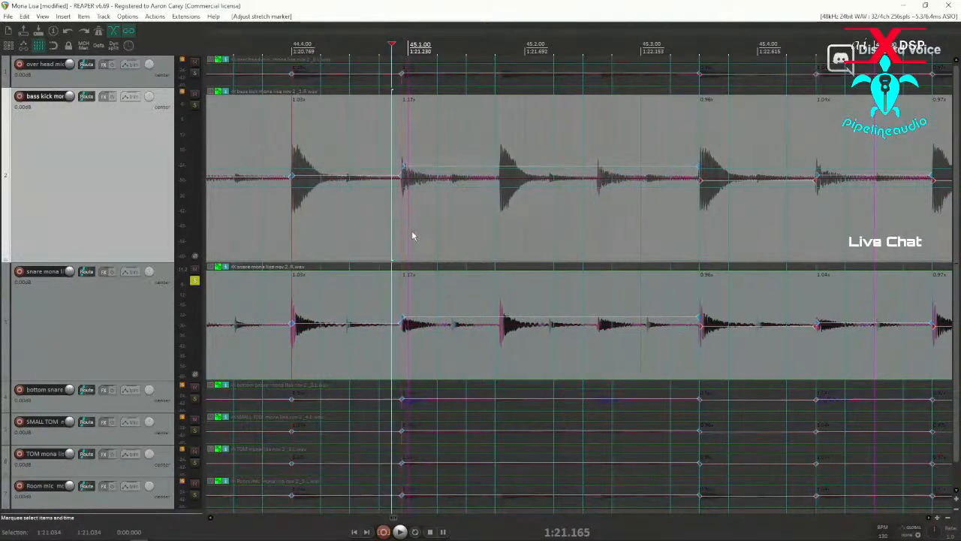
key(w)
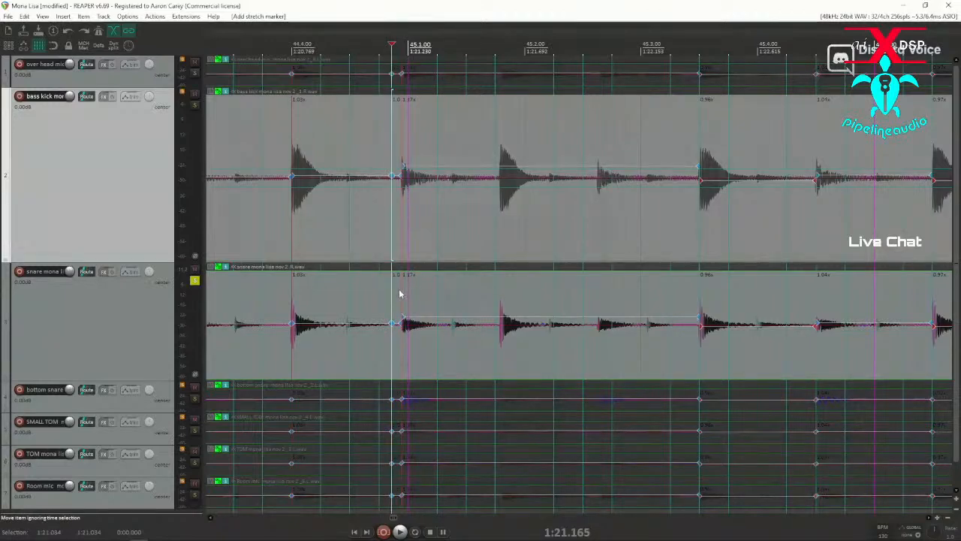
Play back from just before beat 44.2, and remove the stretch markers just before measure 45, from about 1:21.106 to 1:21.335
scroll(458, 270, down, 2)
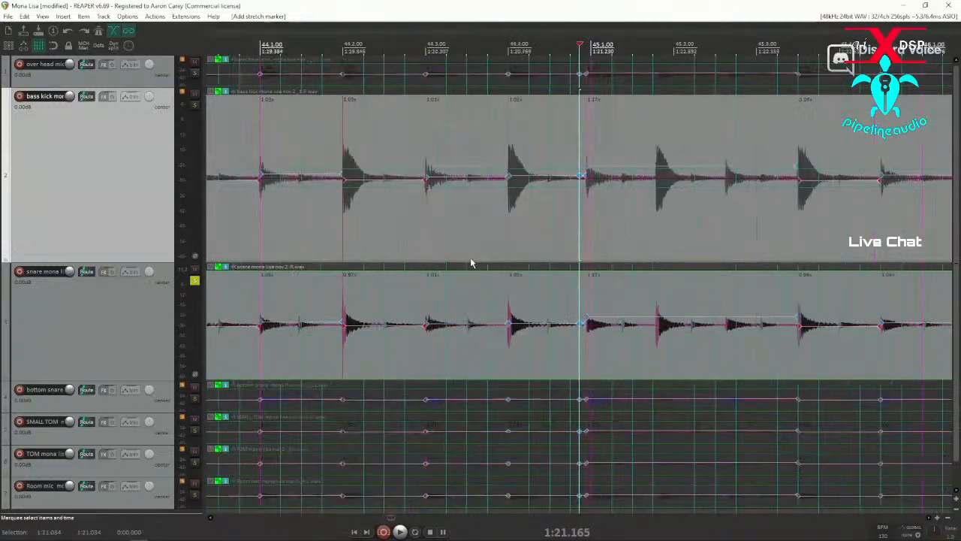
click(328, 214)
key(space)
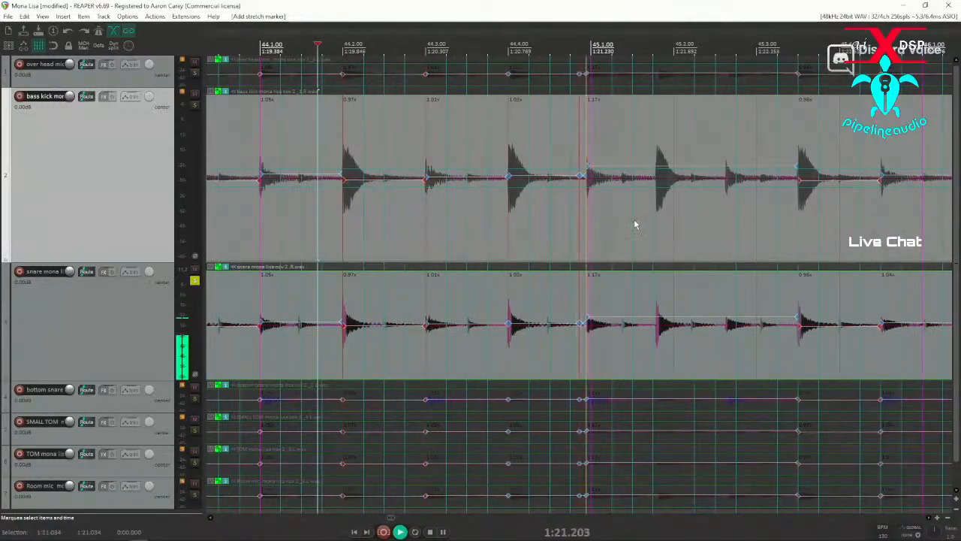
key(space)
scroll(617, 213, up, 2)
drag(485, 217, 564, 224)
key(Delete)
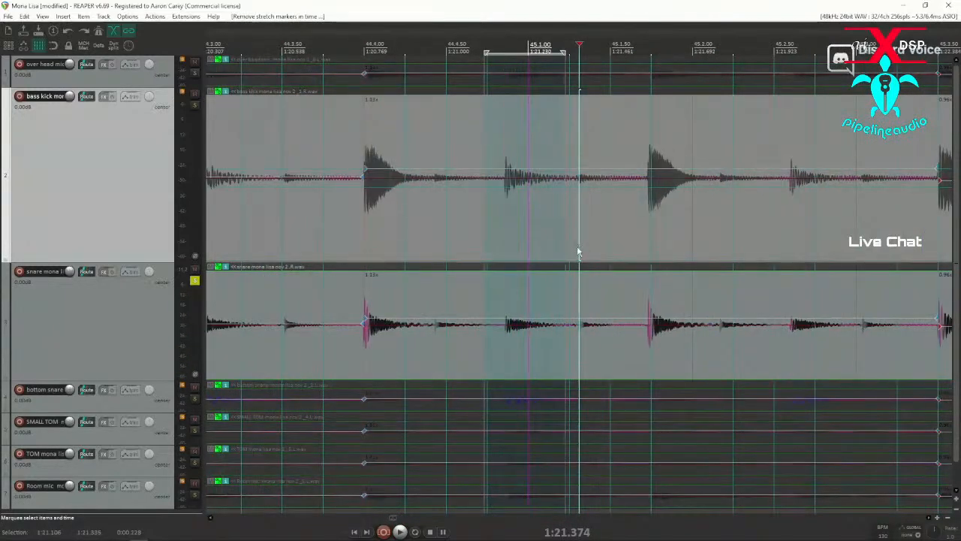
Add a stretch marker at the hit just before measure 45, move it to the downbeat, and add another at the next hit
click(493, 204)
drag(505, 174, 530, 177)
key(Tab)
key(shift+w)
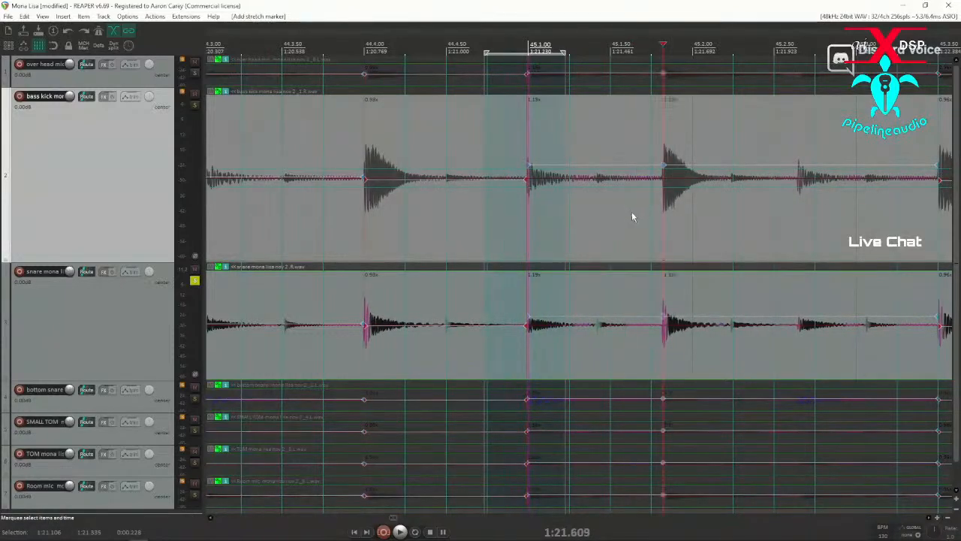
Snap the stretch markers from about 1:21.084 to 1:21.787 to the grid, and move the second one onto beat 45.2
drag(479, 233, 725, 241)
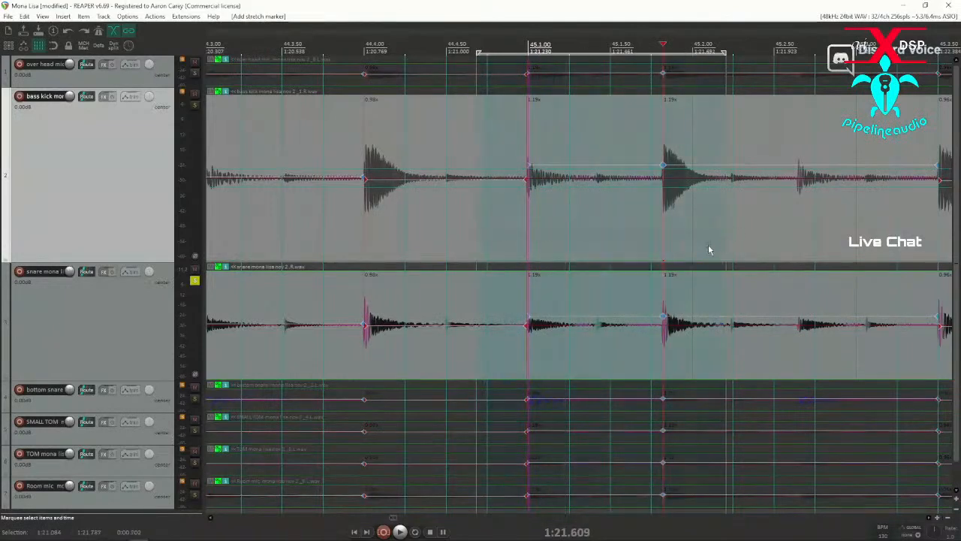
key(shift+q)
key(space)
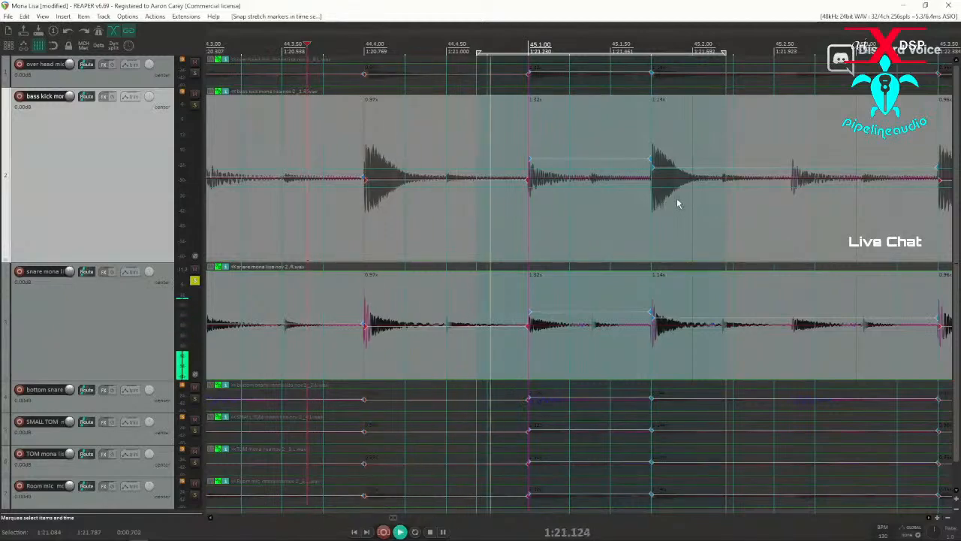
drag(653, 163, 692, 170)
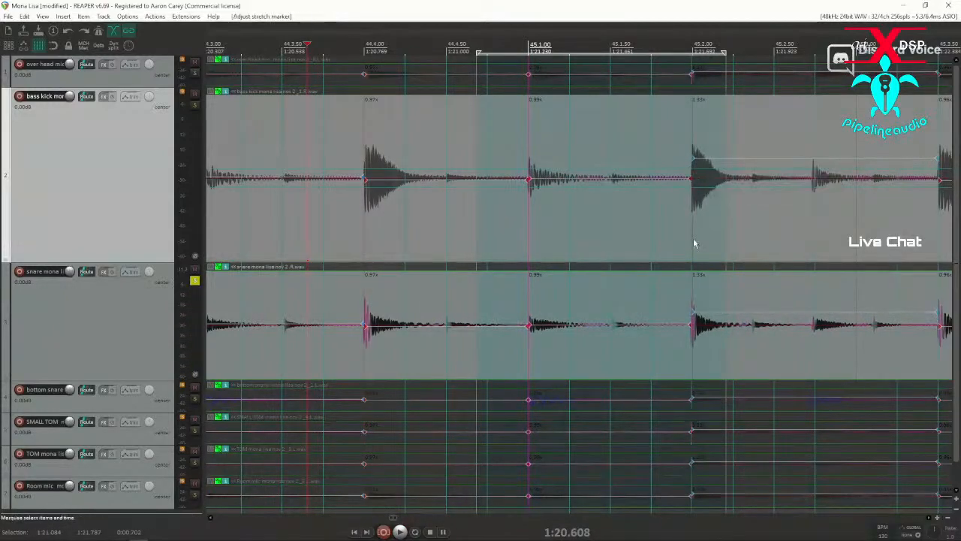
Play from just after the measure 44 downbeat, and snap the stretch markers from about 1:19.755 to 1:20.683 to the grid
scroll(784, 231, down, 2)
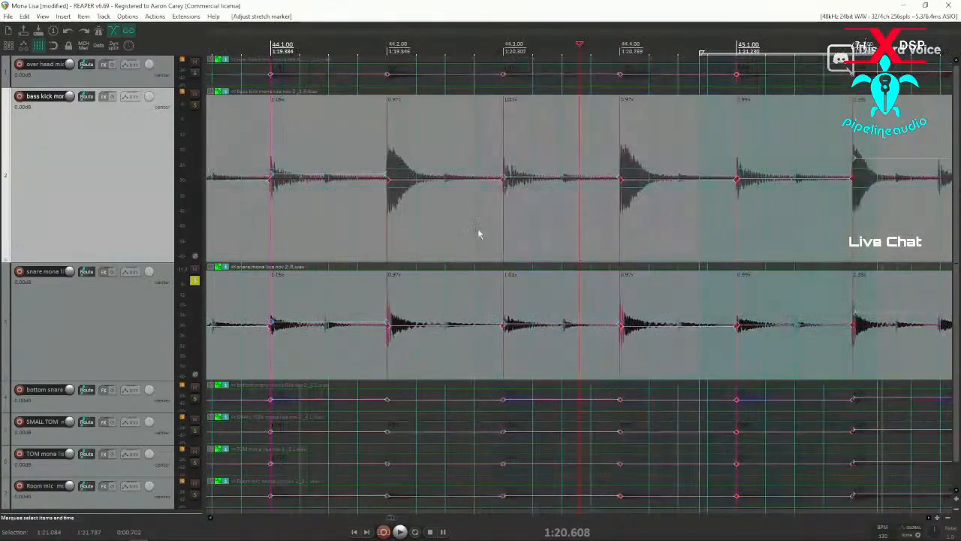
click(298, 225)
key(space)
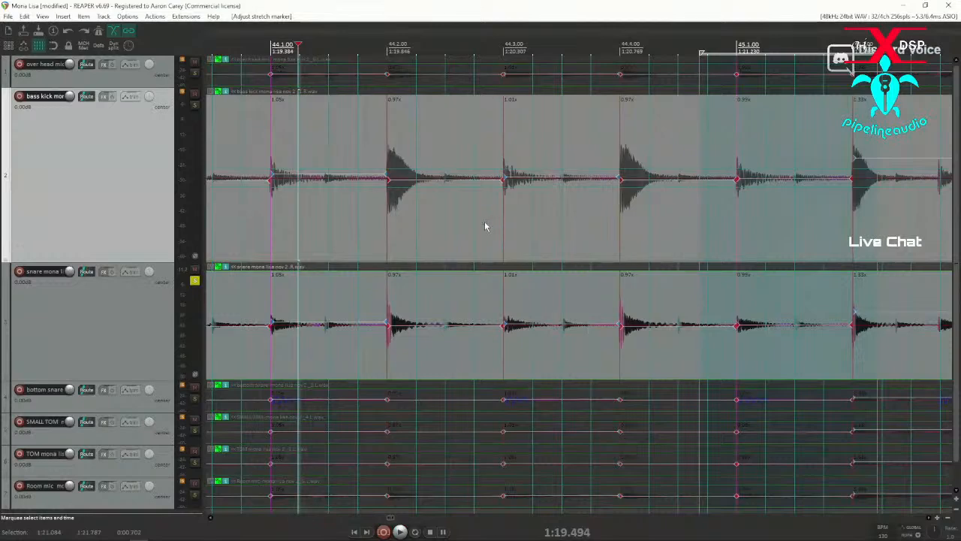
drag(364, 228, 597, 239)
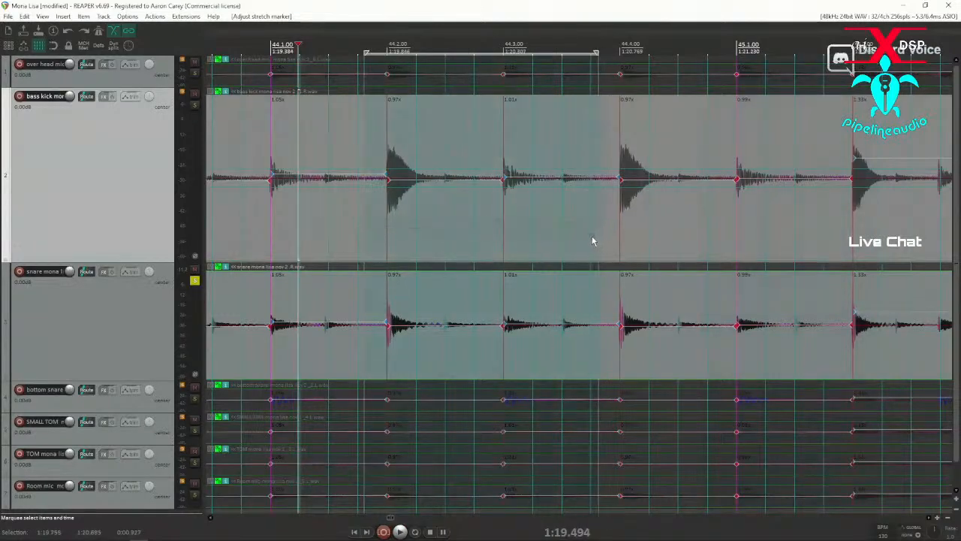
click(430, 218)
key(space)
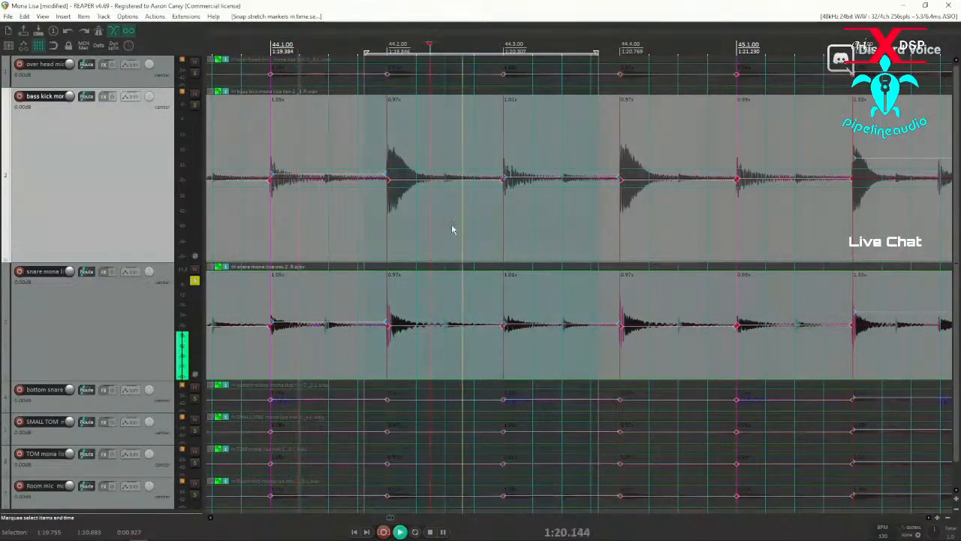
Play back from about 1:19.260, just before measure 44, into measure 45 to check the timing
key(space)
click(239, 210)
key(space)
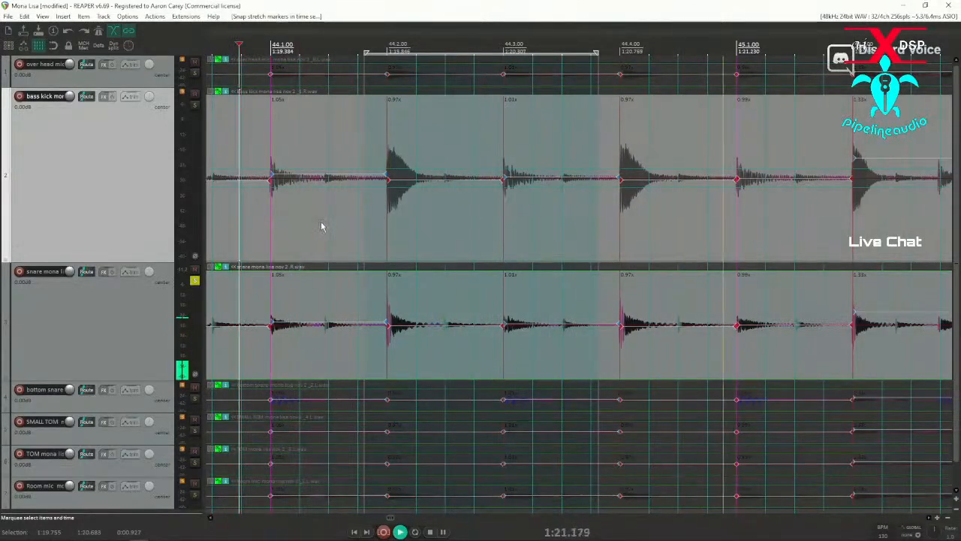
key(space)
key(space)
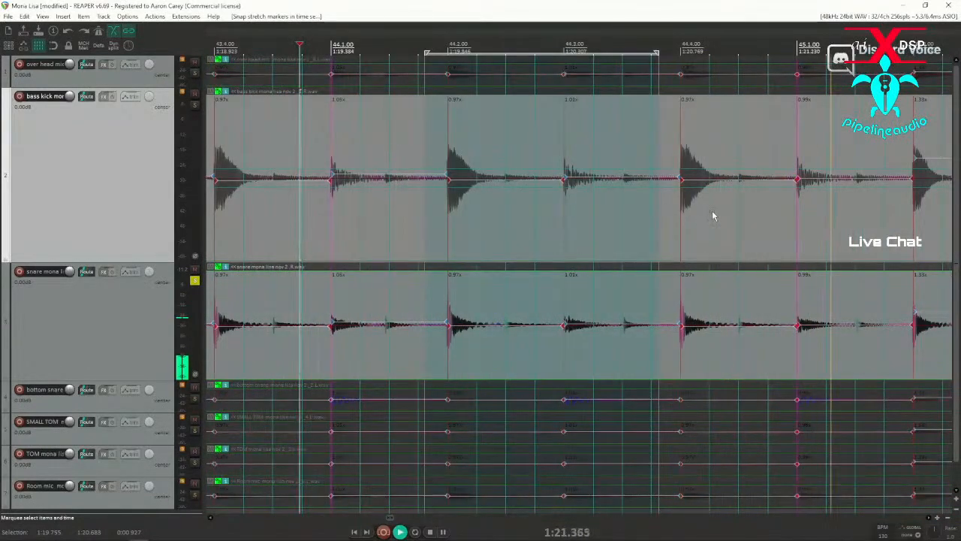
Remove the stretch markers in measure 45 from about 1:21.629 to 1:22.589
key(space)
drag(242, 226, 481, 226)
key(Delete)
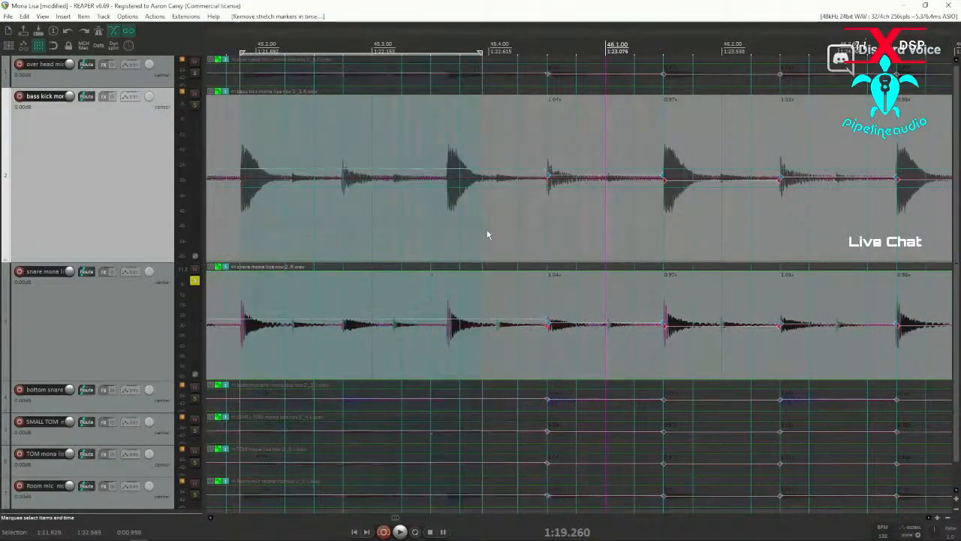
Add a stretch marker at the hit just before beat 45.2, at about 1:21.634
scroll(353, 218, down, 2)
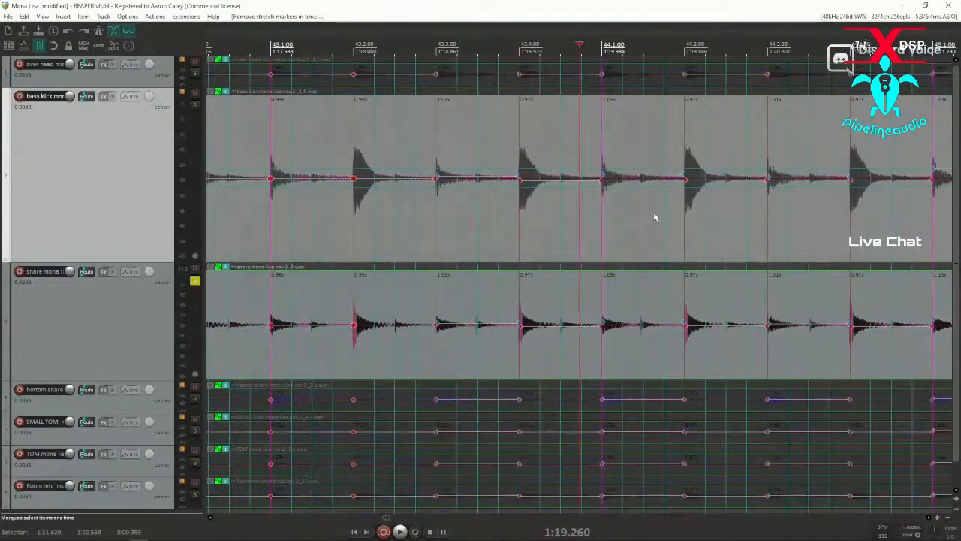
scroll(841, 219, up, 3)
scroll(827, 223, down, 3)
click(751, 230)
scroll(752, 230, up, 4)
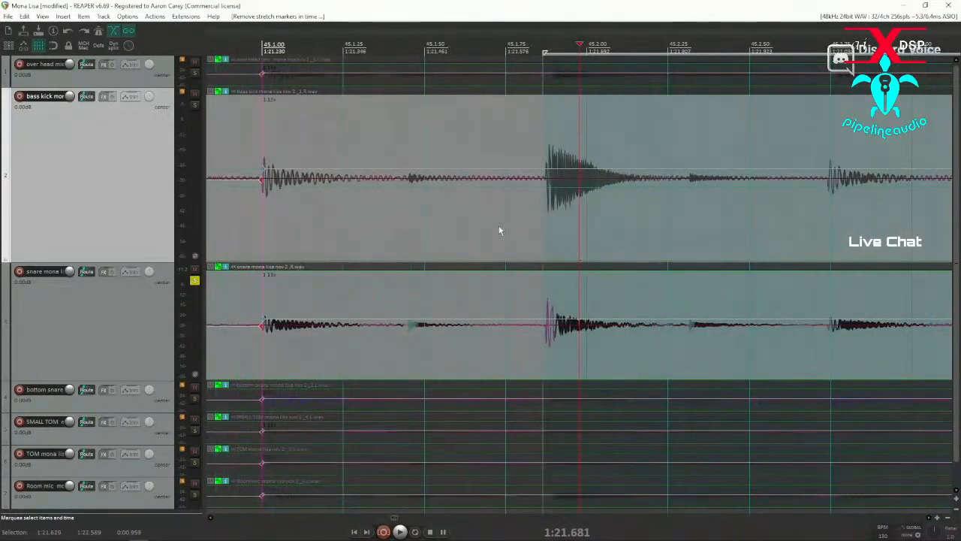
click(452, 227)
key(space)
key(space)
key(Tab)
key(shift+w)
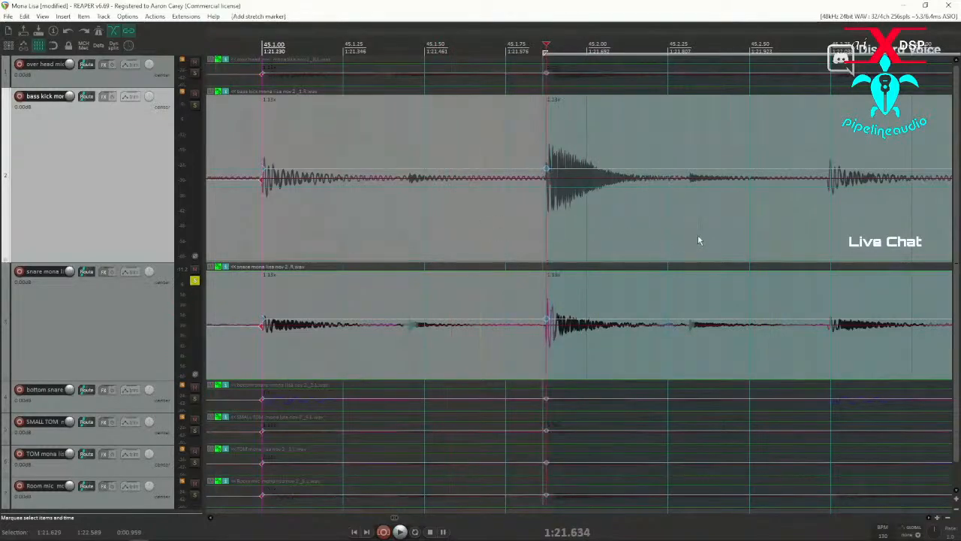
Move the new stretch marker onto beat 45.2 and snap the range from about 1:21.483 to 1:21.860 to the grid
key(Tab)
key(Tab)
scroll(707, 229, down, 4)
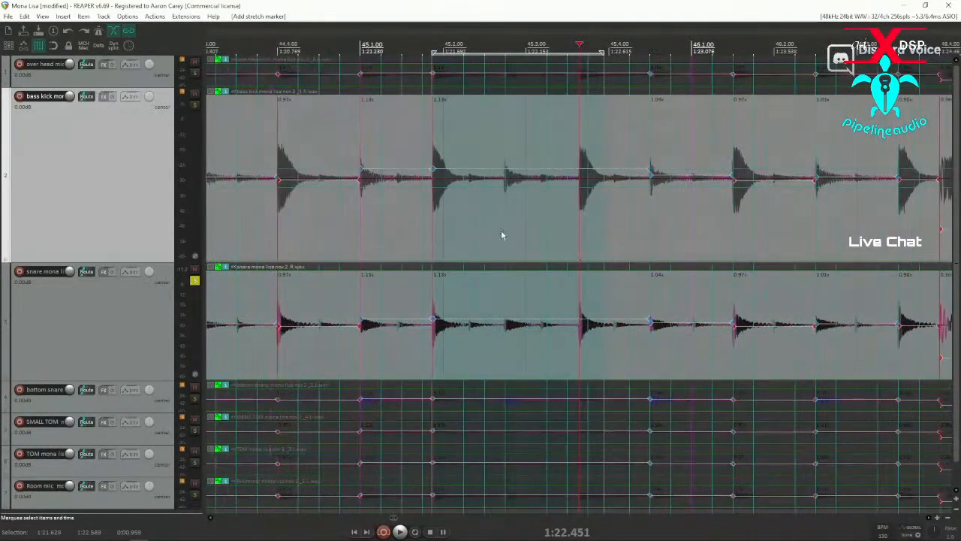
drag(406, 229, 474, 238)
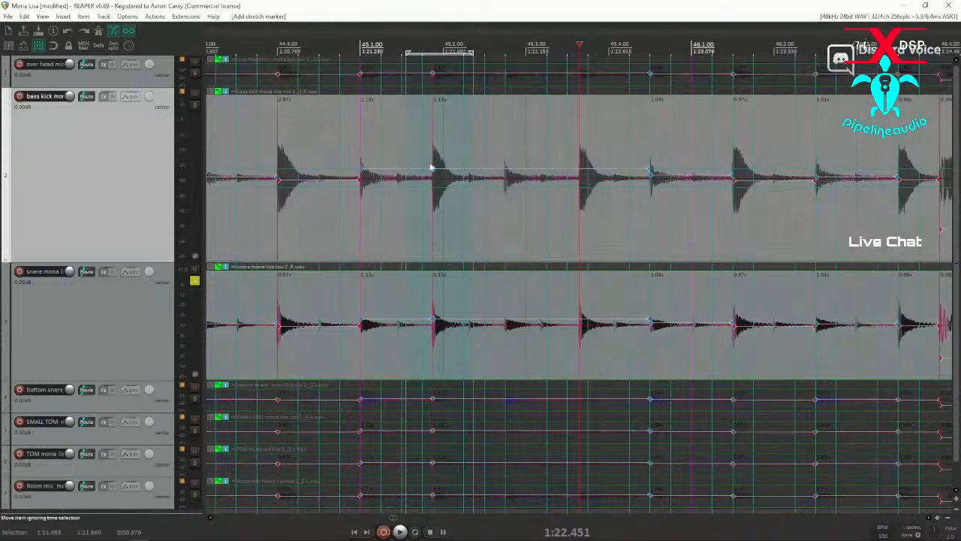
drag(433, 168, 443, 169)
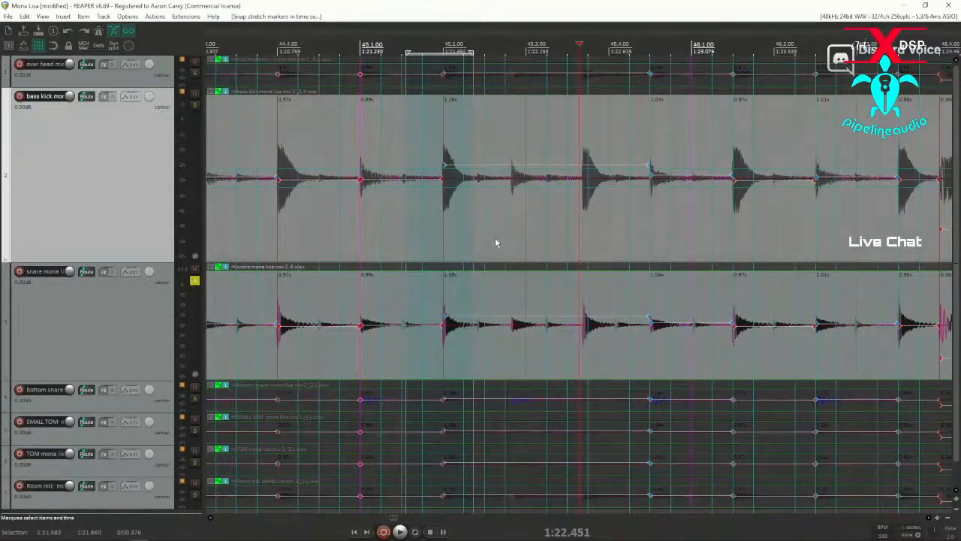
Play back from just before beat 45.2, and again from just before beat 44.4, to check the timing
click(420, 214)
key(space)
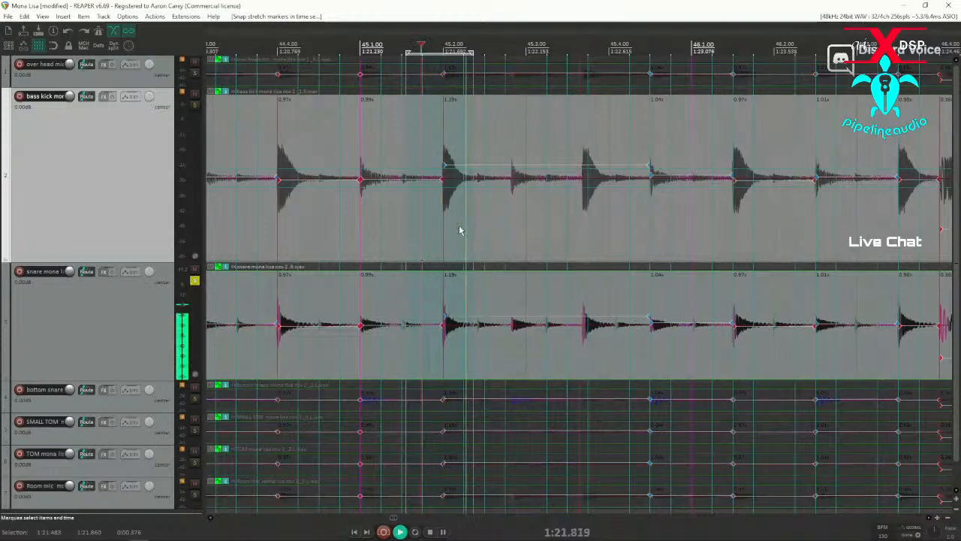
click(258, 222)
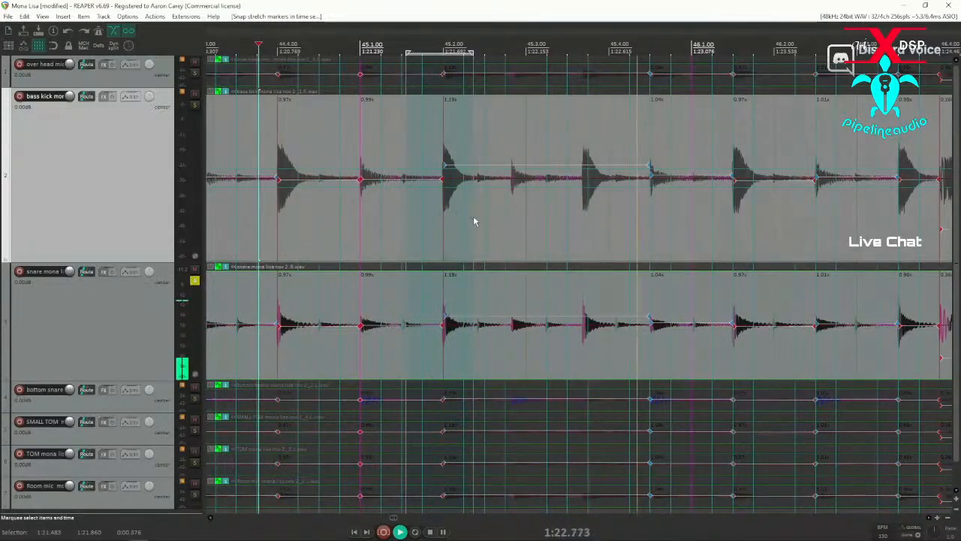
key(space)
Remove the stretch markers from about 1:21.573 to 1:22.979, and snap a new marker at the 1:21.641 hit to beat 45.2
drag(422, 221, 670, 242)
key(alt+w)
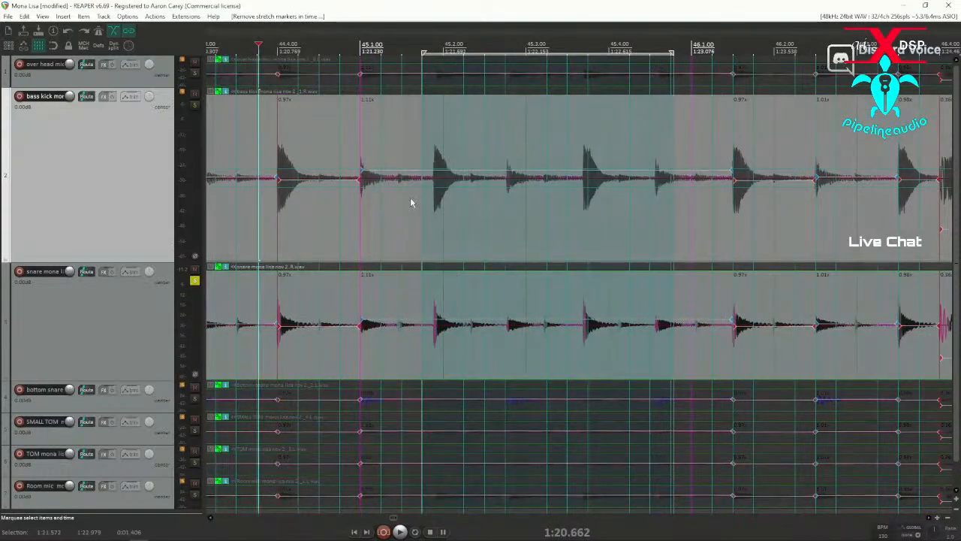
click(434, 208)
key(w)
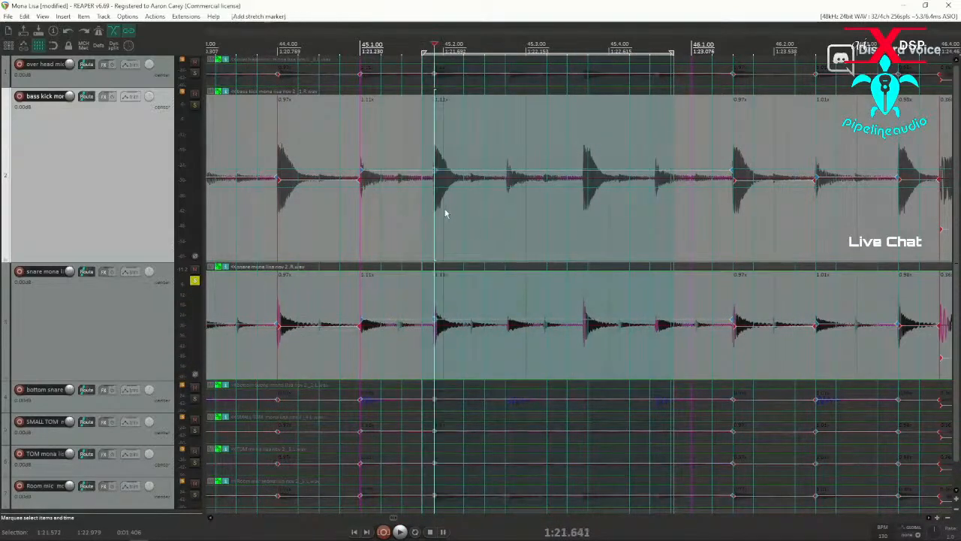
drag(421, 225, 485, 233)
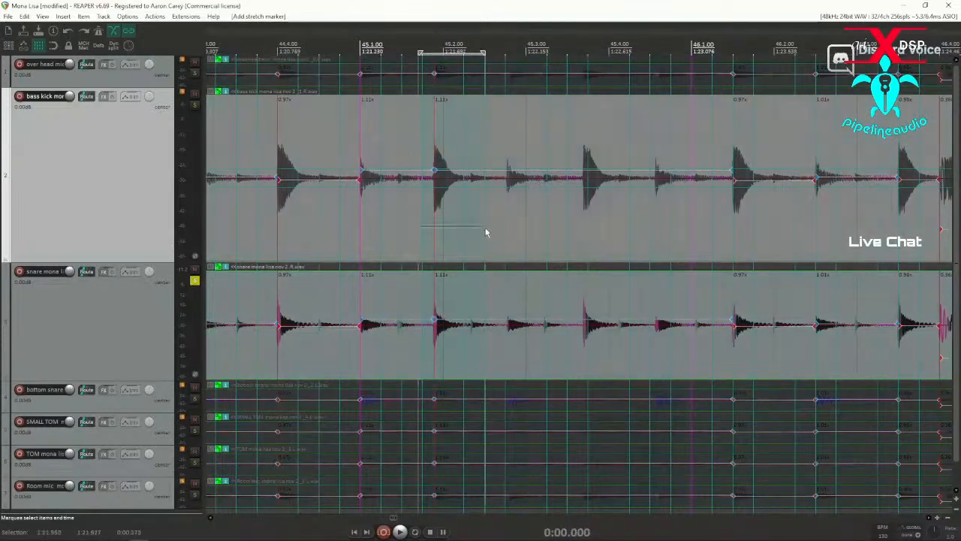
key(shift+w)
Add a stretch marker at the hit just before beat 45.3, move it onto the beat, and snap it to the grid
click(511, 208)
key(w)
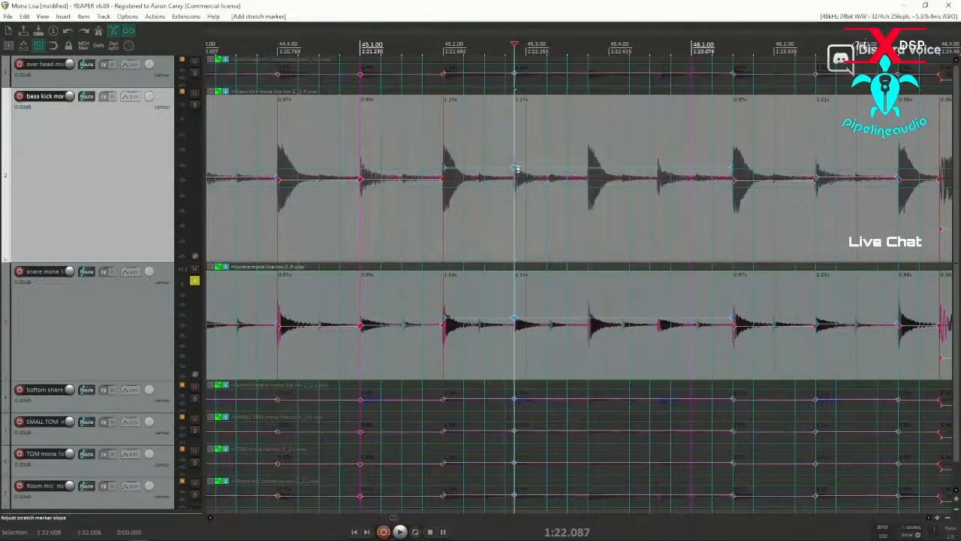
mouse_move(515, 166)
mouse_down()
mouse_move(527, 167)
mouse_move(528, 205)
mouse_up()
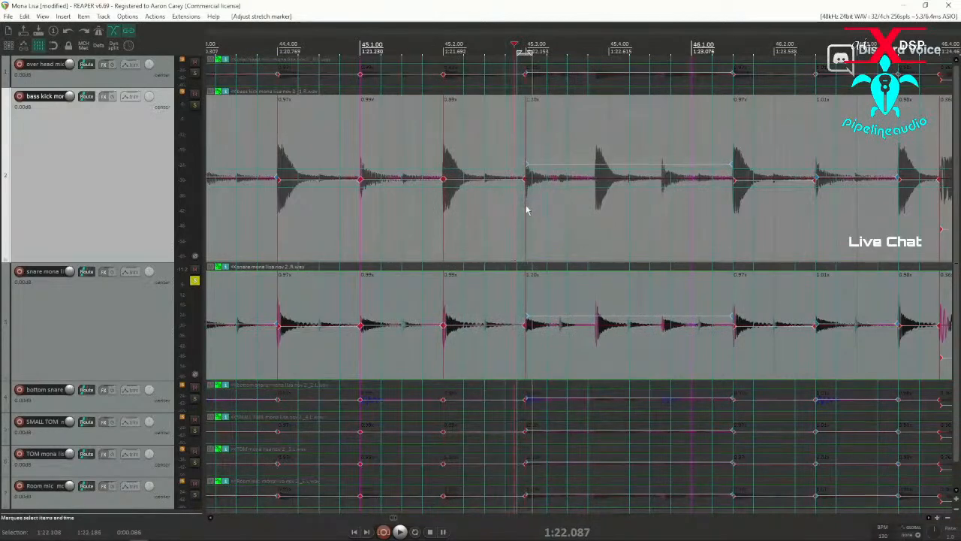
key(shift+w)
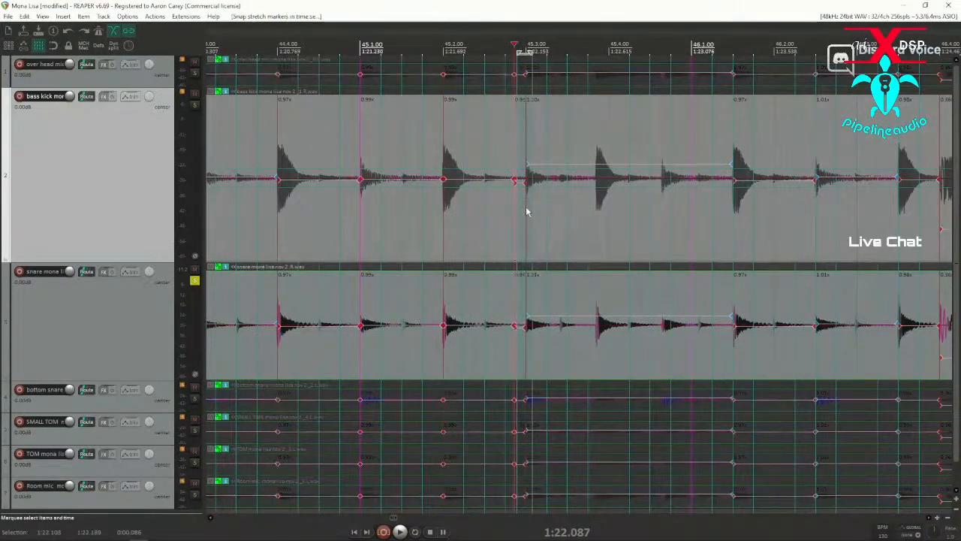
Add a stretch marker at the hit just before beat 45.4, move it onto the beat, and snap it to the grid
click(597, 201)
key(w)
drag(598, 162, 608, 161)
drag(596, 211, 651, 215)
key(shift+s)
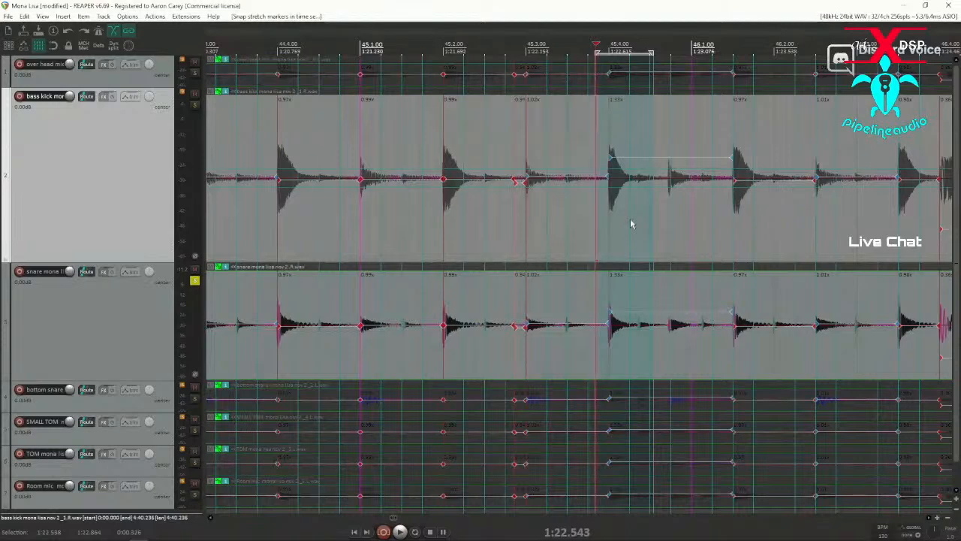
Remove the stretch markers from around the measure 46 downbeat through beat 46.3, up to about 1:24.017
scroll(639, 227, down, 3)
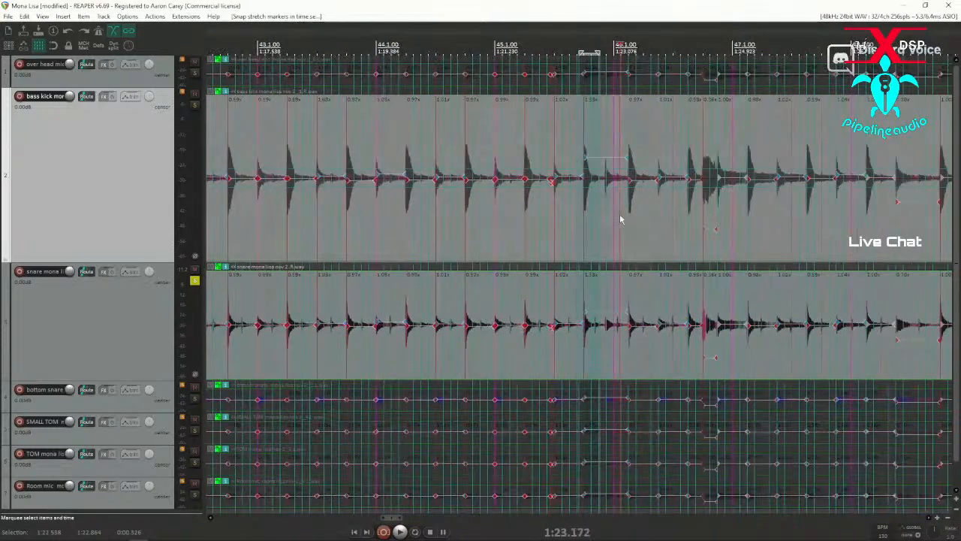
scroll(620, 219, up, 4)
drag(629, 221, 636, 221)
key(ctrl+Delete)
drag(674, 191, 728, 200)
key(ctrl+Delete)
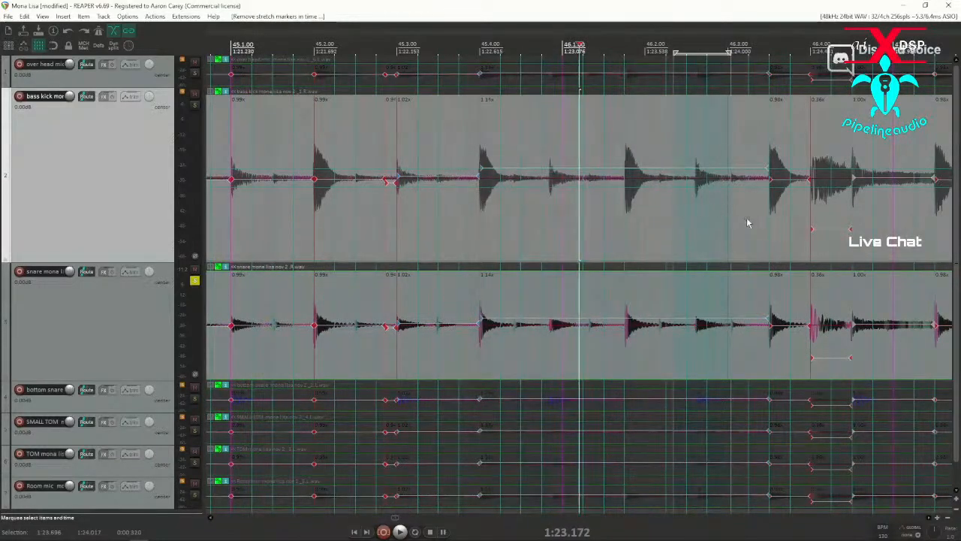
click(521, 211)
key(w)
key(ctrl+z)
Add a stretch marker at the 1:23.006 hit, move it to the measure 46 downbeat, and snap it to the grid
click(549, 217)
key(w)
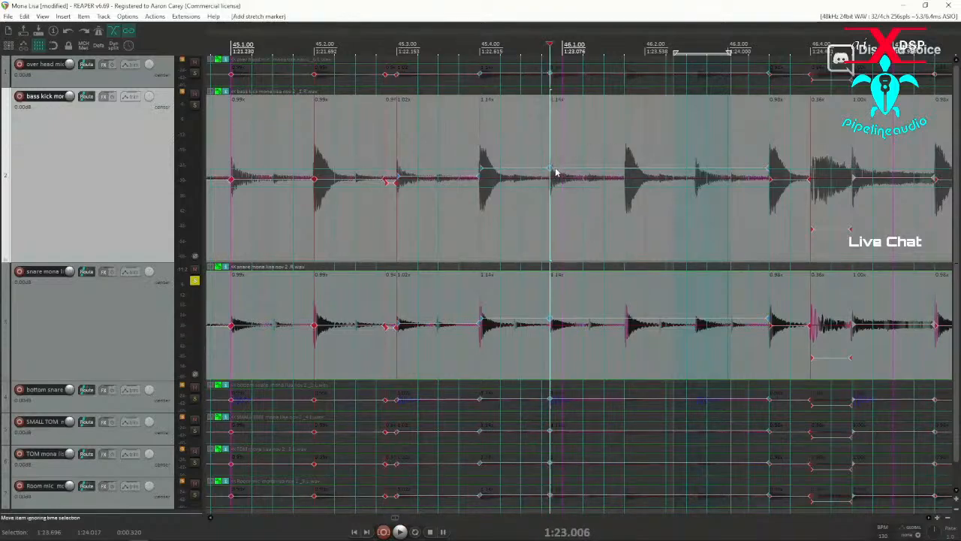
drag(551, 169, 561, 170)
drag(546, 230, 598, 234)
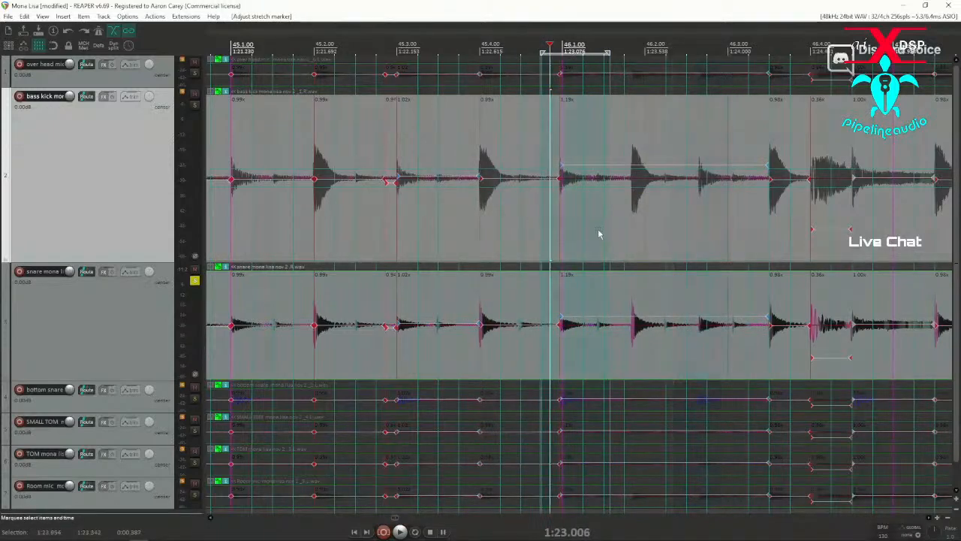
key(shift+w)
Add a stretch marker at the 1:23.473 hit, move it to beat 46.2, and snap it to the grid
click(619, 212)
key(w)
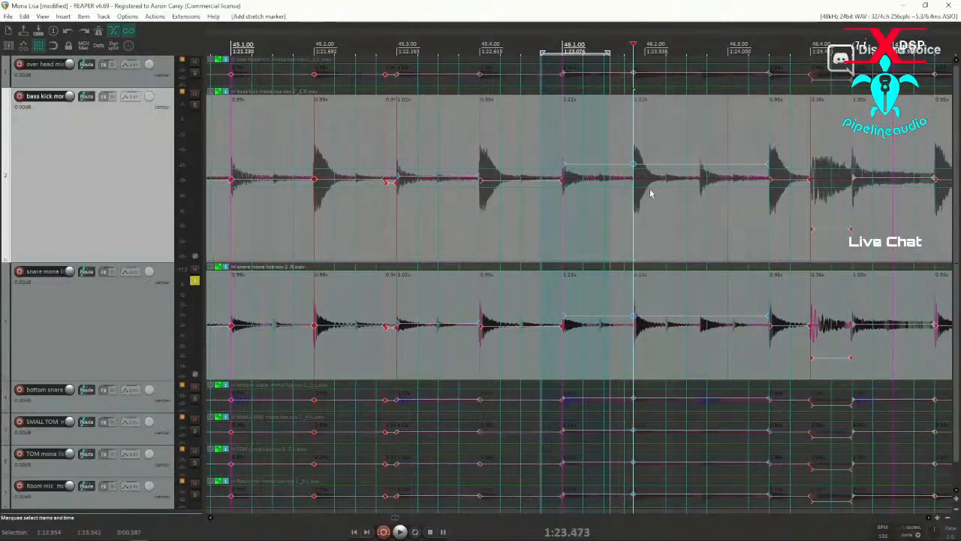
drag(634, 163, 646, 164)
key(ctrl+z)
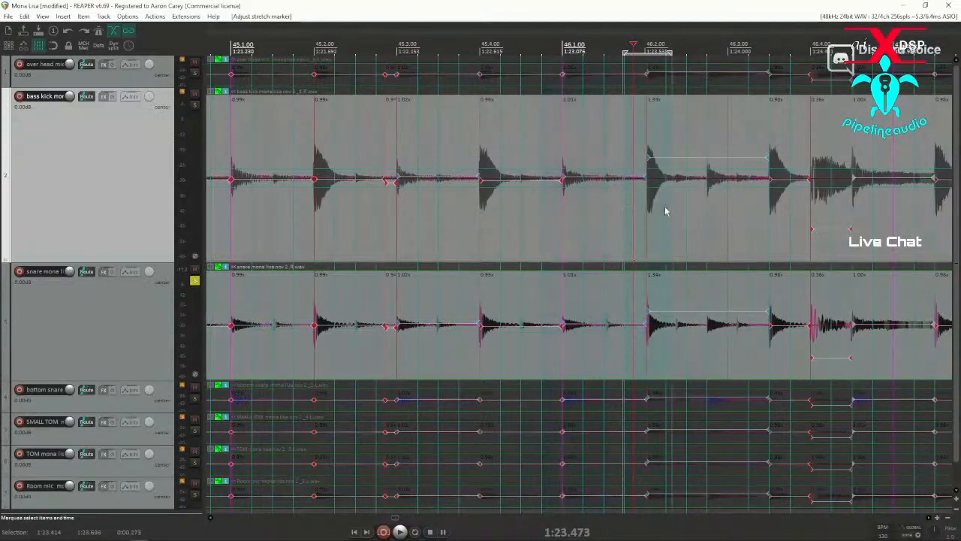
key(ctrl+shift+g)
Add a stretch marker at the 1:23.876 hit before beat 46.3, and remove the markers after it up to about 1:24.779
click(706, 210)
key(w)
mouse_move(691, 221)
mouse_down()
mouse_move(725, 225)
mouse_move(781, 209)
mouse_move(865, 214)
mouse_up()
key(ctrl+shift+g)
key(alt+w)
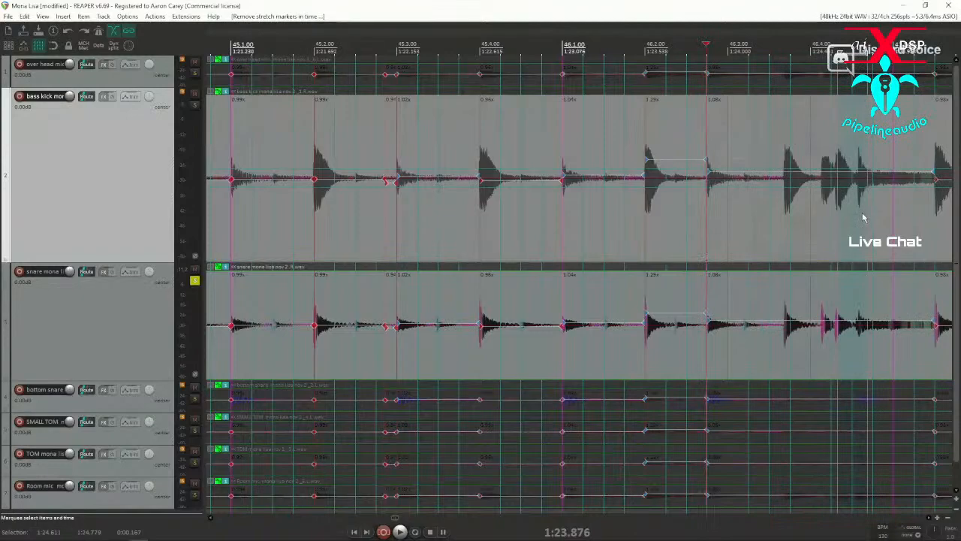
scroll(861, 214, down, 5)
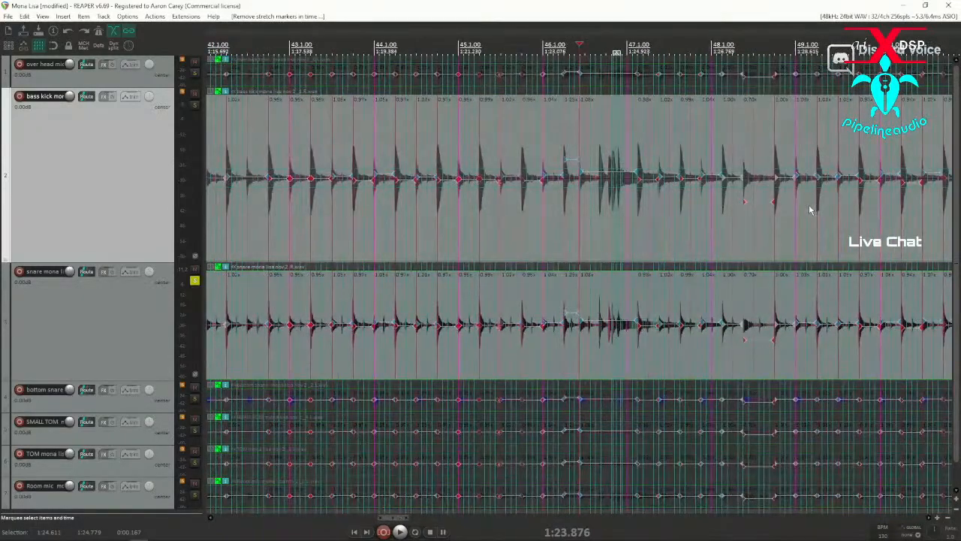
scroll(612, 209, up, 5)
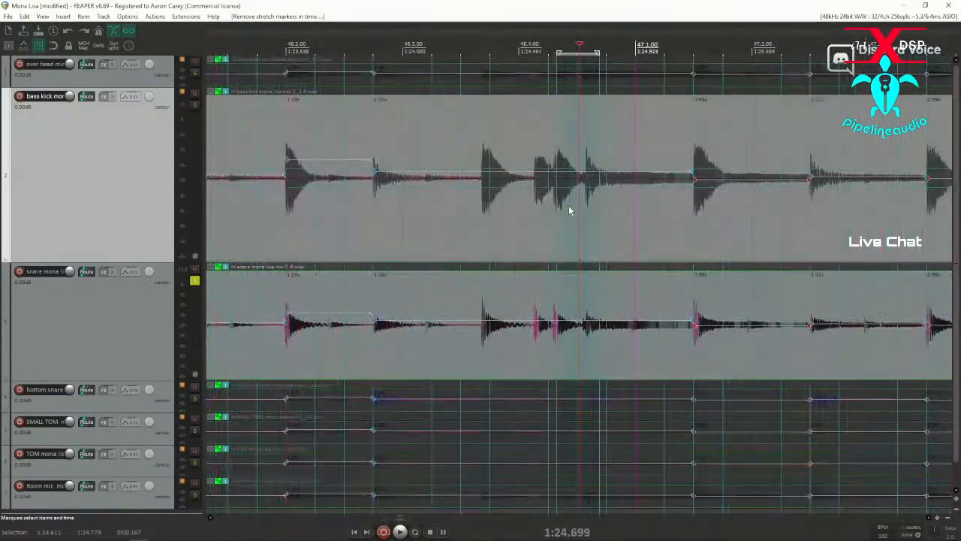
Play back from 1:23.414, then move the stretch marker after beat 46.2 to beat 46.3 and snap it to the grid
click(255, 220)
key(space)
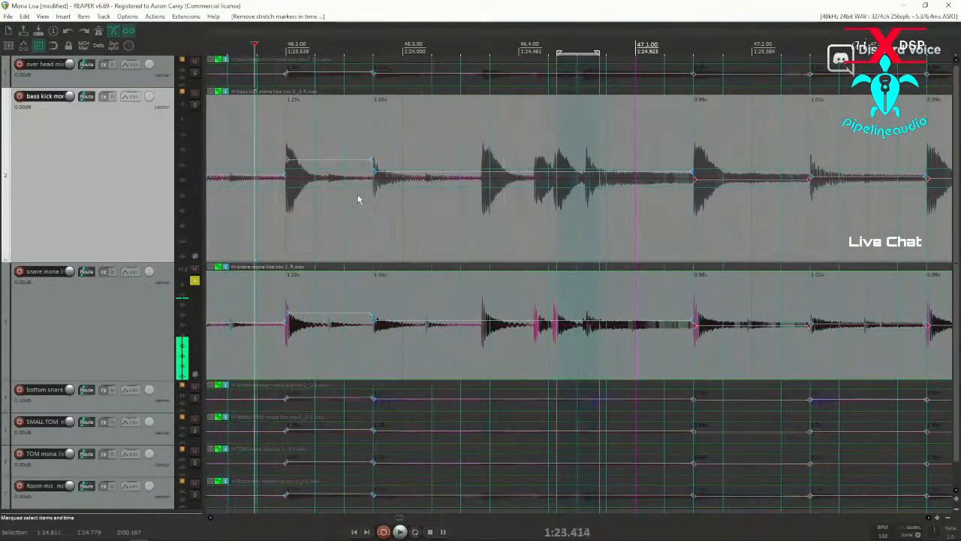
drag(390, 208, 393, 204)
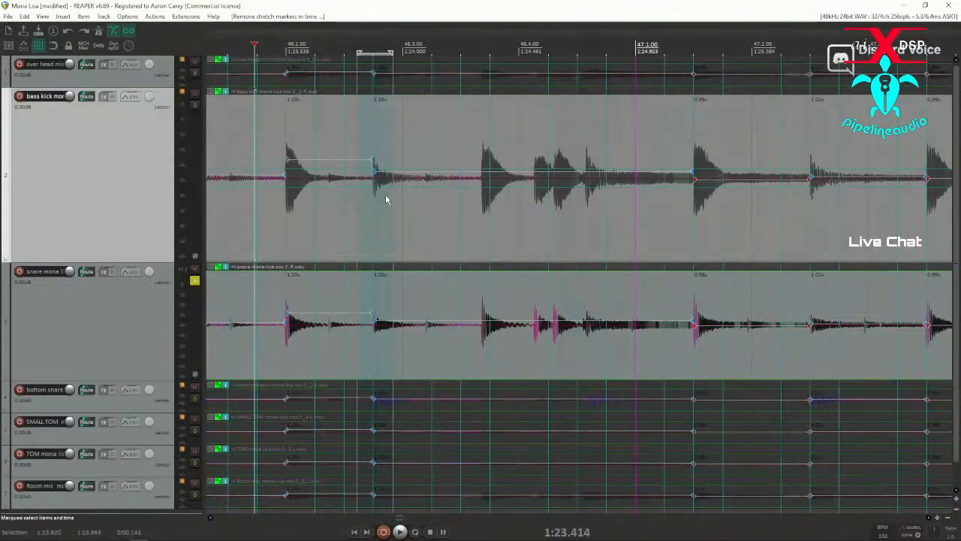
drag(374, 170, 399, 170)
drag(370, 222, 417, 227)
key(q)
Replay beats 46.2 to 46.3, add a stretch marker at the 1:24.391 hit, move it to beat 46.4, and snap it to the grid
click(258, 230)
key(space)
key(space)
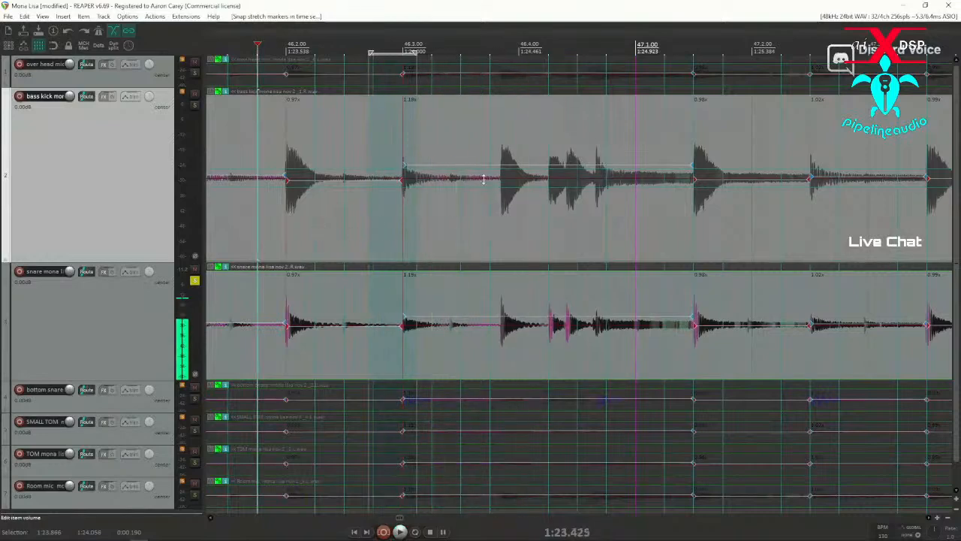
click(494, 201)
key(Tab)
key(shift+w)
drag(506, 174, 515, 171)
drag(486, 227, 543, 228)
key(q)
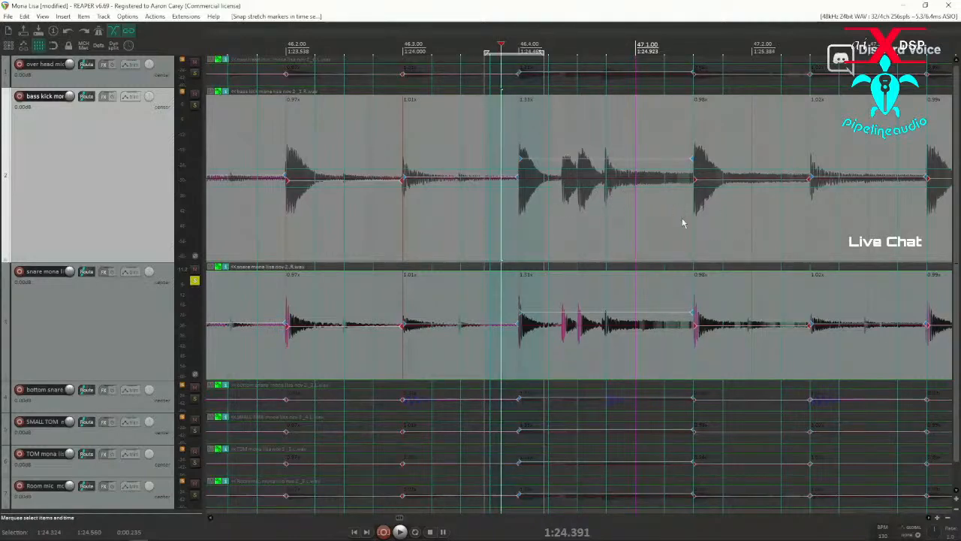
Remove the stretch markers on the two hits before and after beat 47.2, up to about 1:25.680
drag(678, 223, 826, 219)
key(Delete)
key(Delete)
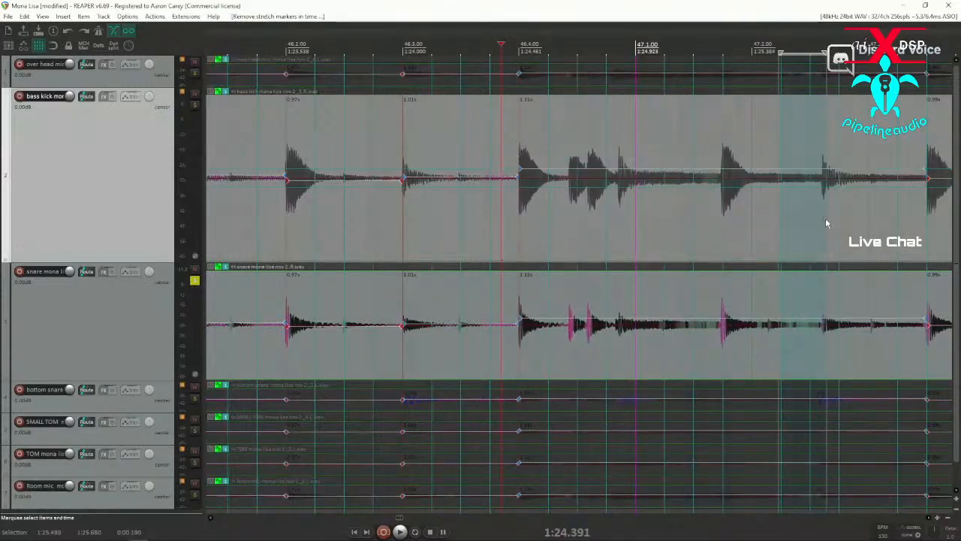
Add a stretch marker at the 1:25.264 hit, move it to beat 47.2, and snap it to the grid
scroll(762, 232, down, 2)
scroll(743, 227, up, 1)
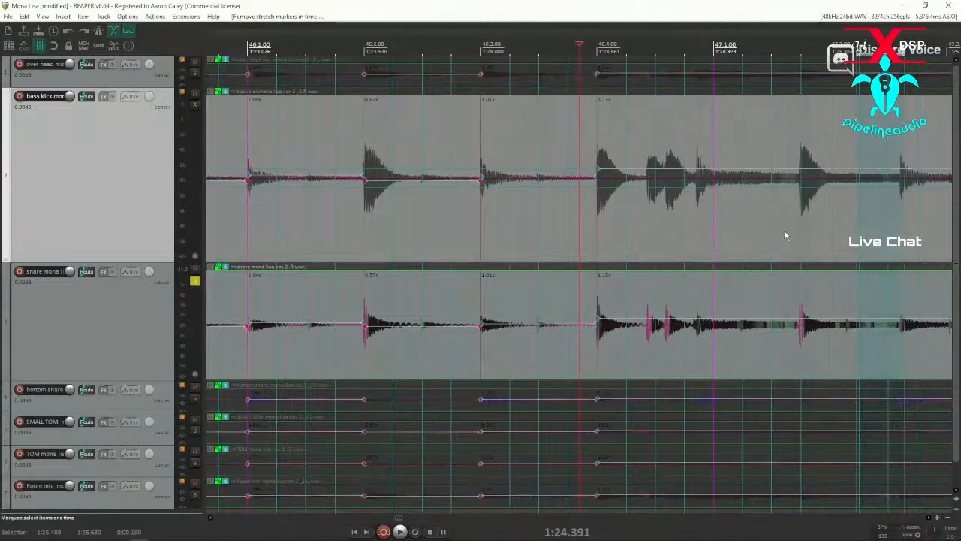
scroll(603, 211, down, 2)
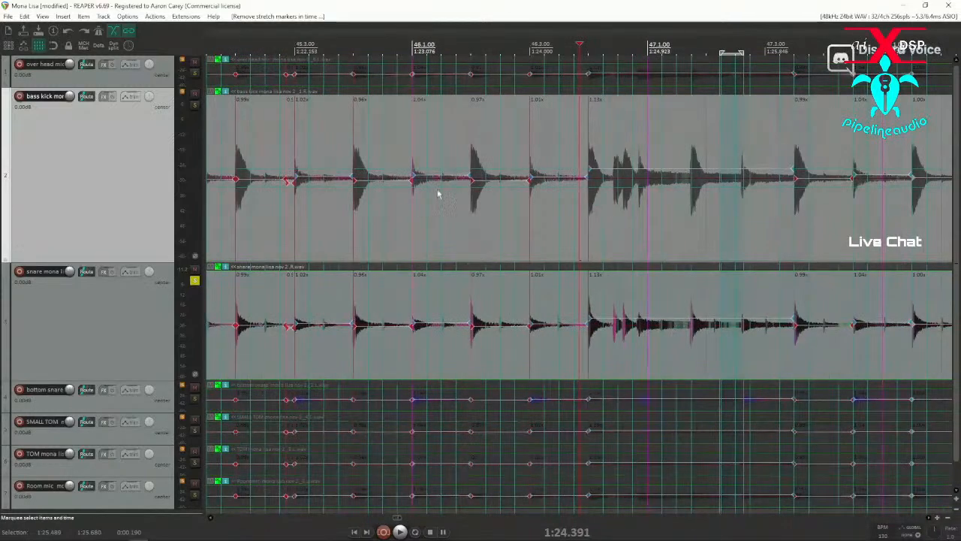
scroll(678, 235, up, 3)
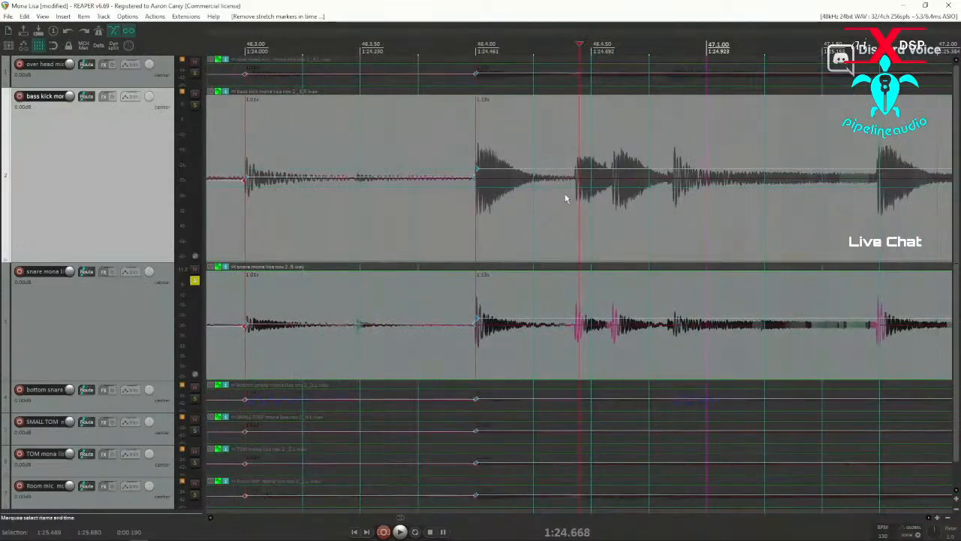
key(Tab)
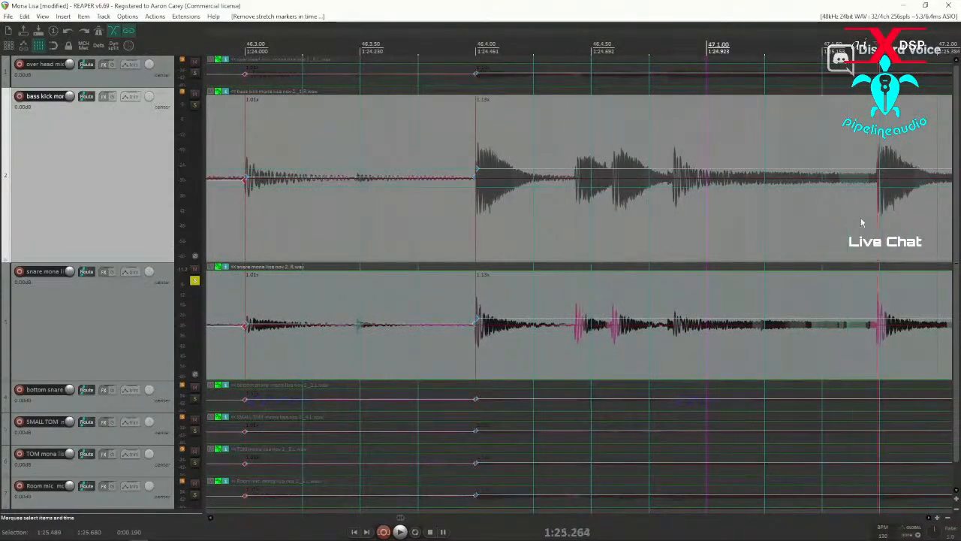
scroll(862, 221, down, 1)
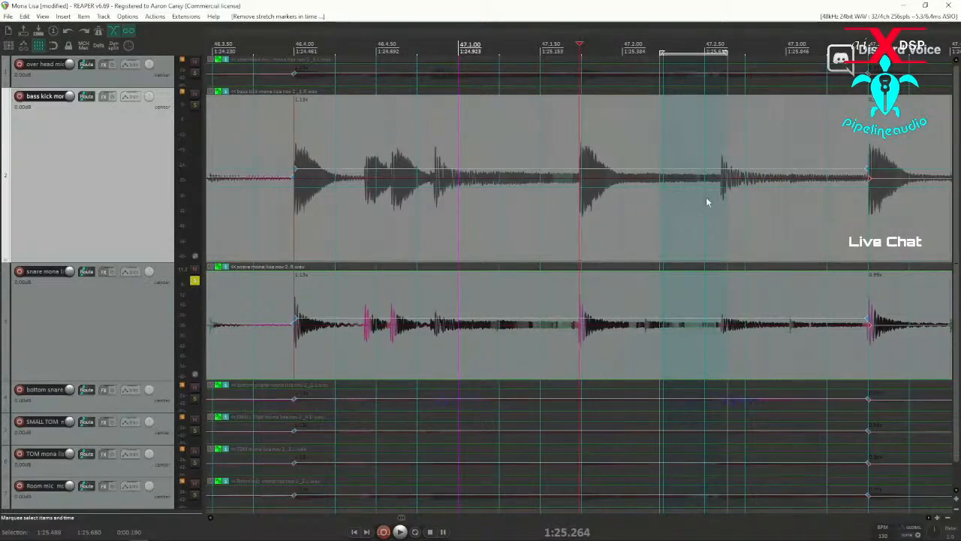
scroll(775, 201, down, 1)
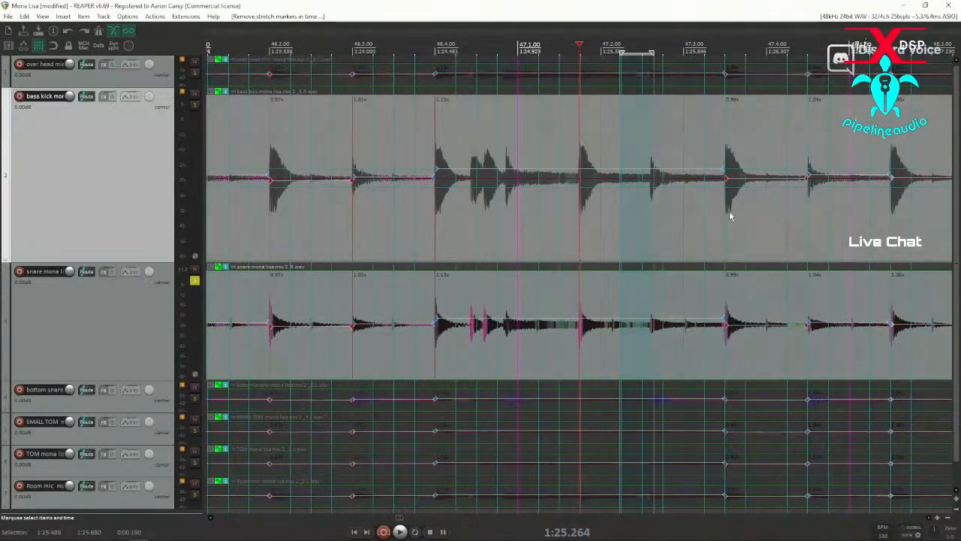
scroll(701, 210, down, 8)
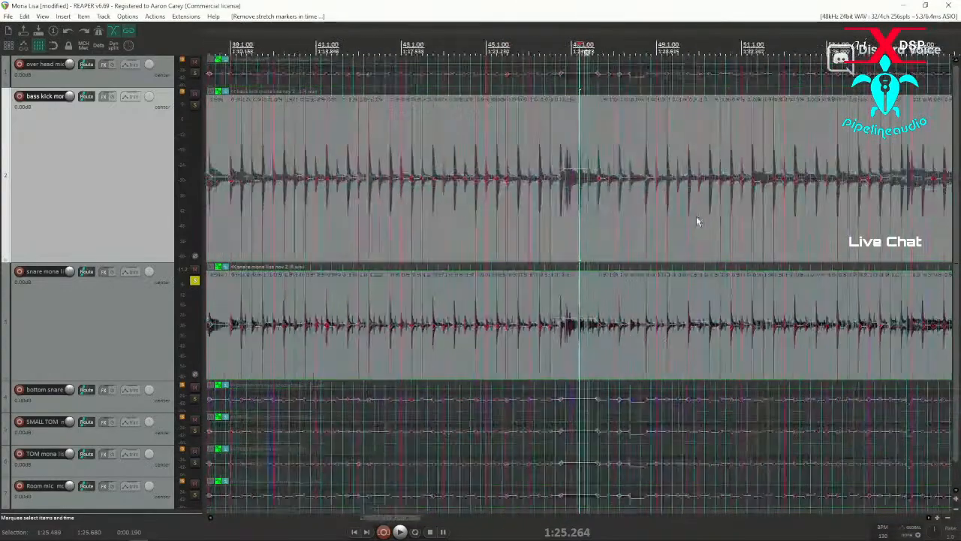
scroll(694, 219, up, 8)
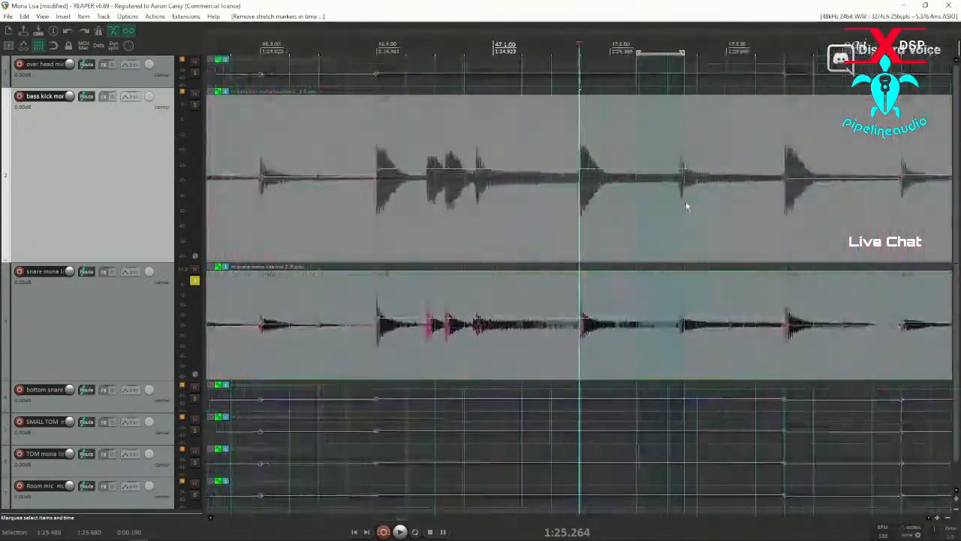
scroll(682, 232, down, 2)
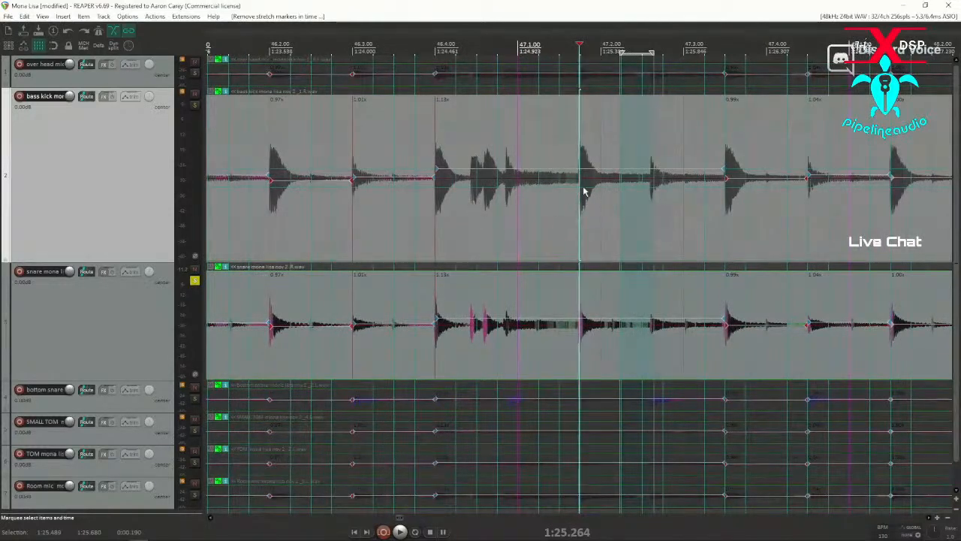
key(shift+w)
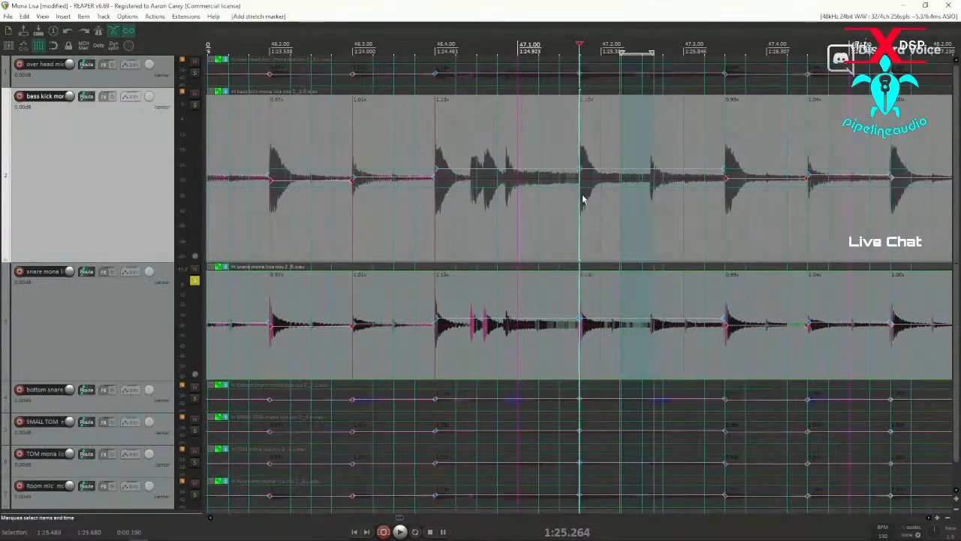
drag(583, 169, 598, 169)
drag(568, 225, 642, 228)
key(q)
Add stretch markers to the three fill hits between beat 46.4 and the measure 47 downbeat, and snap them to the grid
click(465, 203)
key(Tab)
key(shift+w)
key(Tab)
key(shift+w)
key(Tab)
key(shift+w)
drag(450, 213, 556, 210)
key(q)
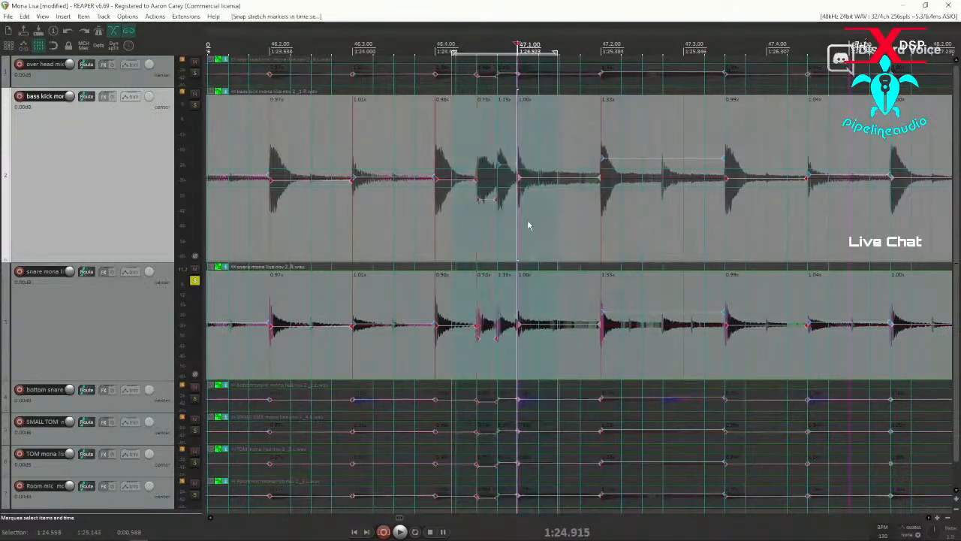
Play back the fill from 1:24.182, and remove the stretch markers between 1:25.999 and 1:26.741
click(385, 226)
key(space)
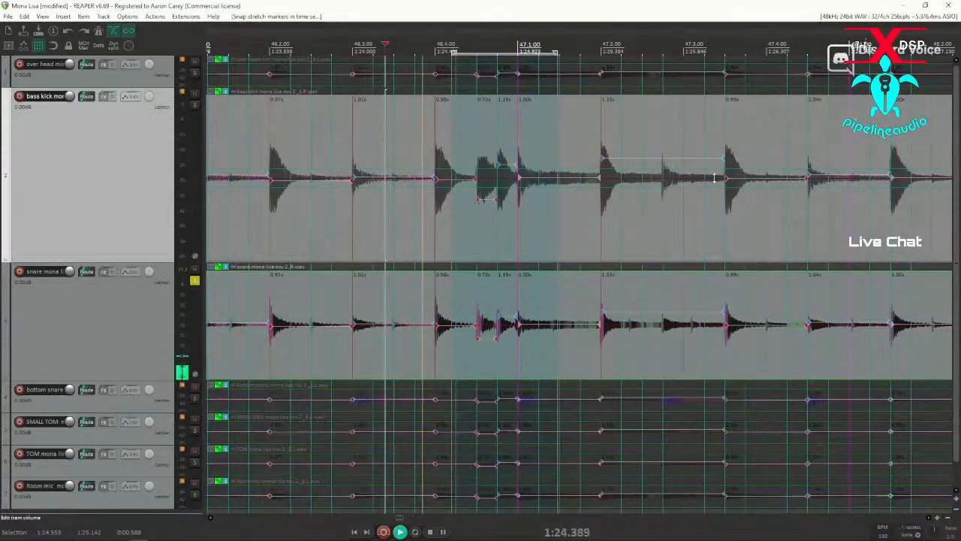
key(space)
drag(712, 227, 844, 241)
key(Delete)
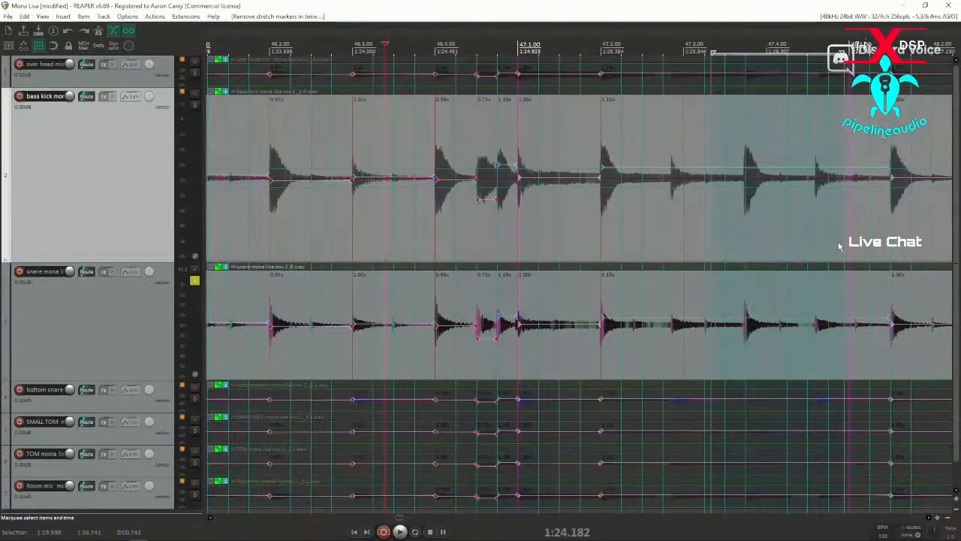
Remove the stretch markers from 1:26.715 to 1:31.020, around measures 48 and 49
scroll(834, 245, down, 3)
scroll(813, 245, down, 3)
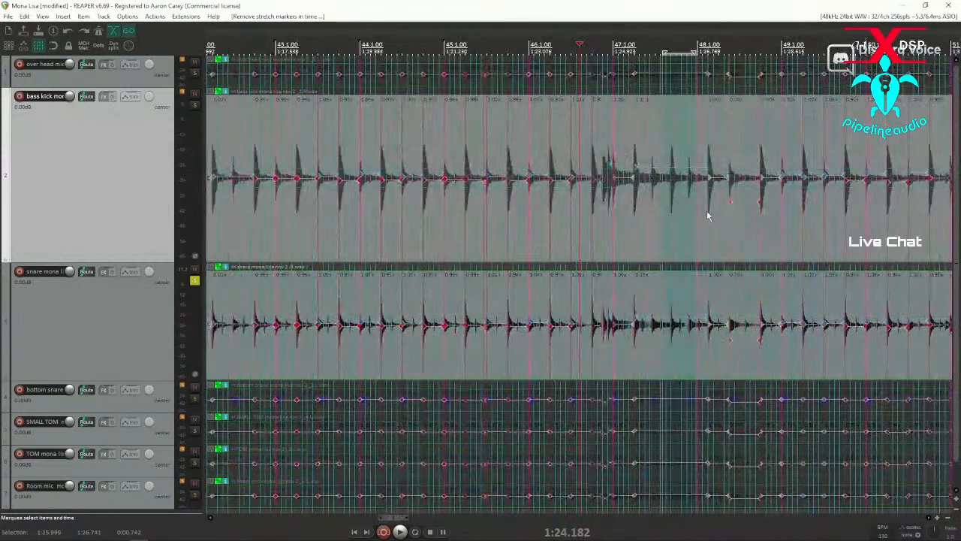
drag(695, 216, 862, 227)
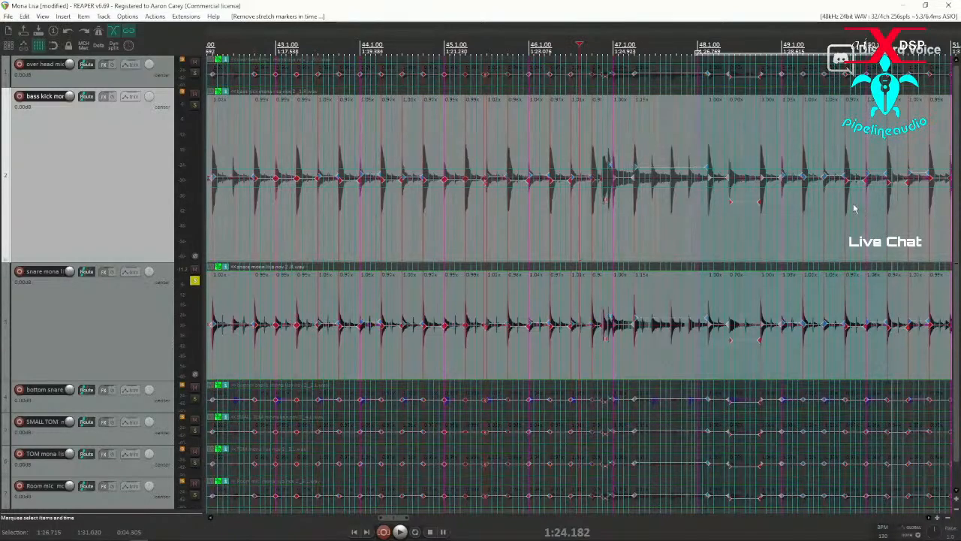
scroll(833, 203, down, 3)
scroll(825, 200, down, 6)
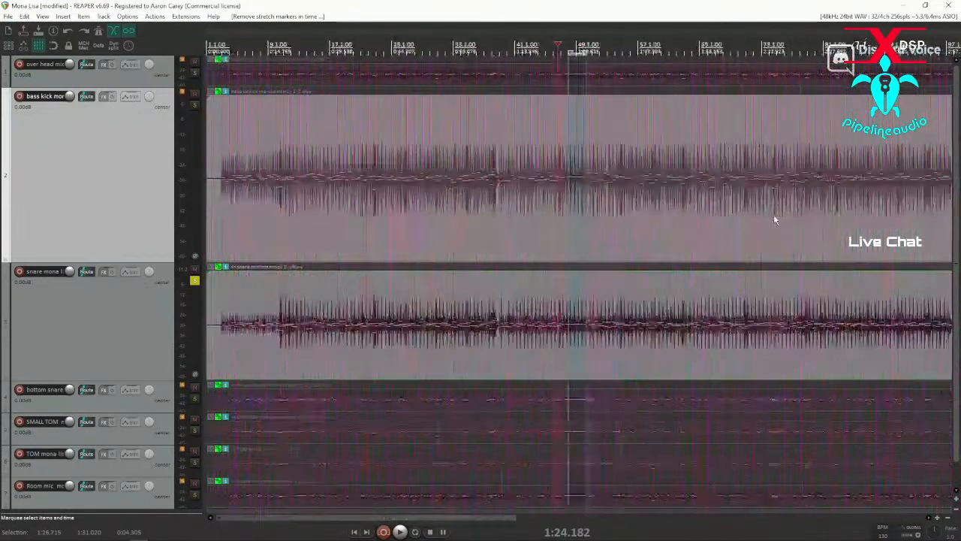
scroll(737, 226, up, 15)
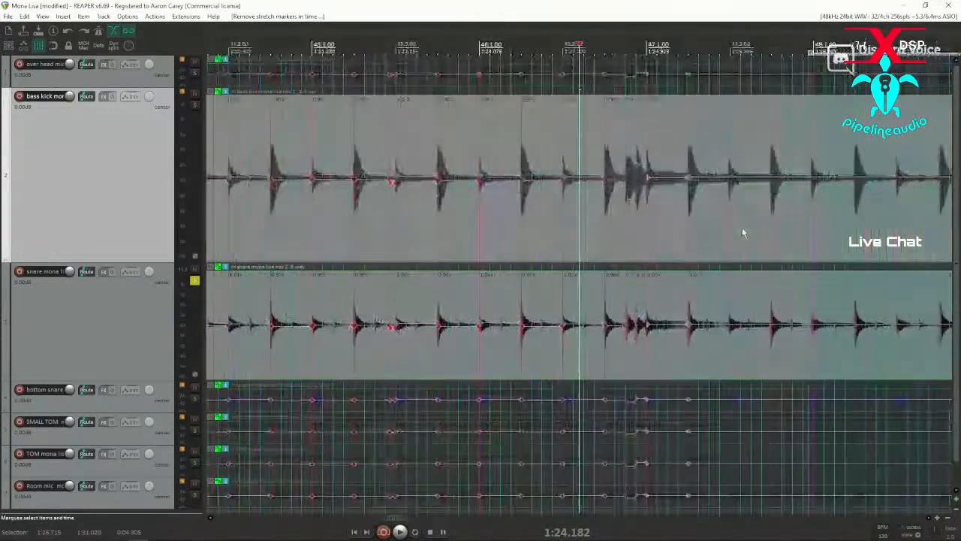
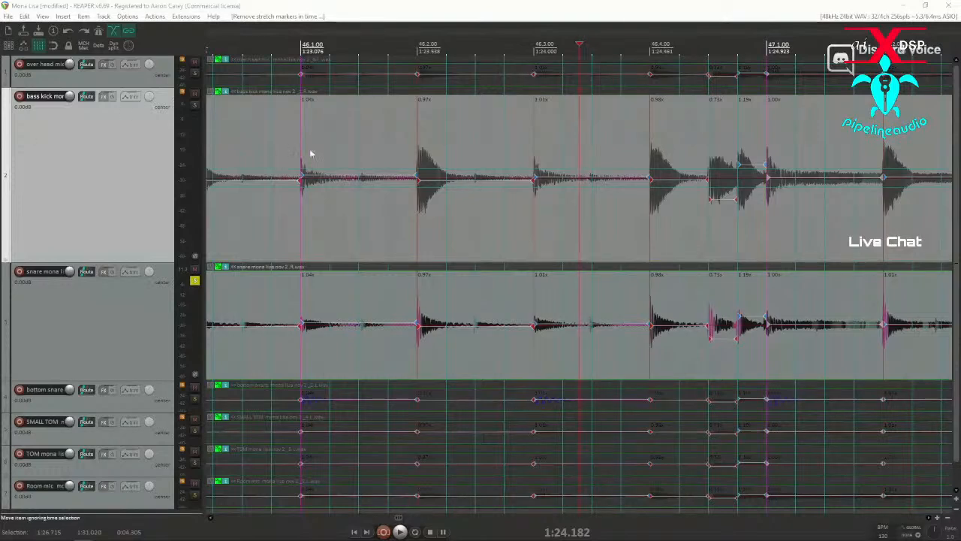
Insert a project marker at 1:24.315, just before beat 46.4
click(740, 211)
scroll(729, 215, down, 5)
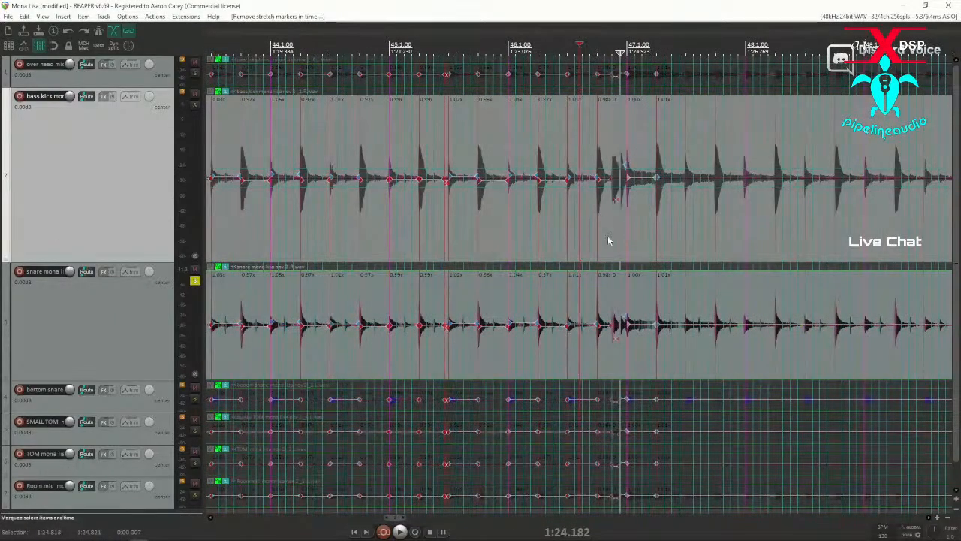
scroll(593, 239, down, 3)
scroll(653, 239, down, 3)
scroll(641, 238, up, 8)
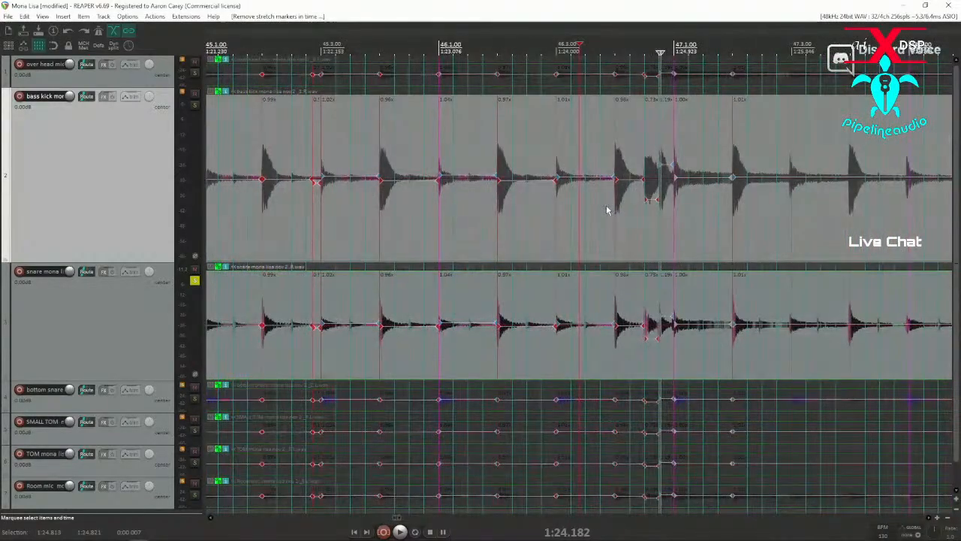
click(597, 213)
key(m)
Remove all stretch markers from 1:24.386 to past the end of the recording at 4:46.074
mouse_move(667, 197)
mouse_down()
mouse_move(931, 168)
mouse_move(870, 174)
mouse_move(796, 203)
mouse_up()
scroll(930, 165, down, 10)
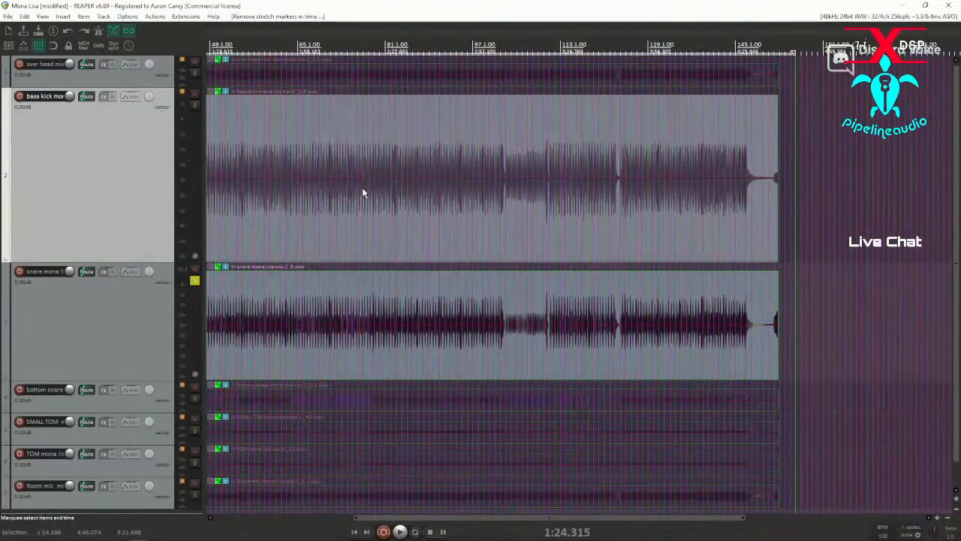
scroll(521, 193, up, 10)
scroll(598, 200, up, 5)
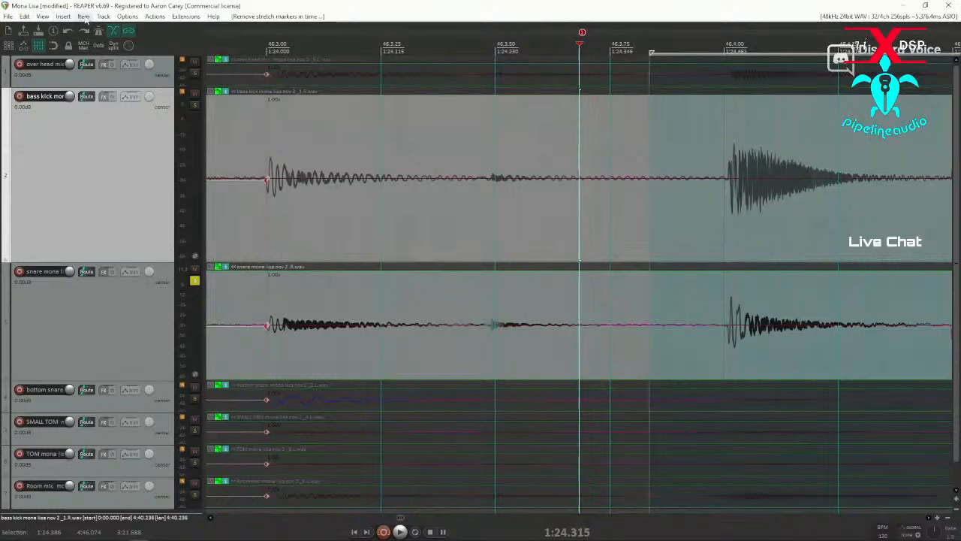
click(42, 16)
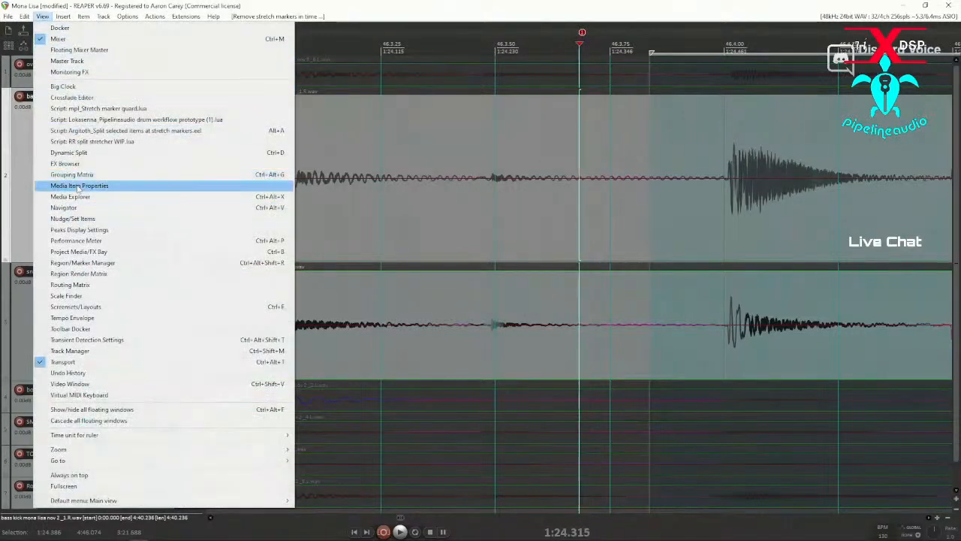
click(66, 154)
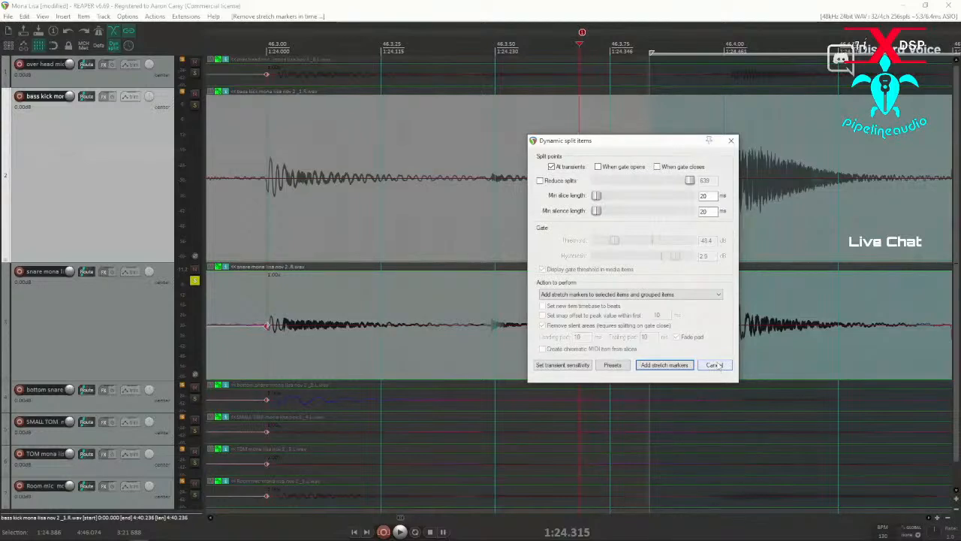
click(714, 365)
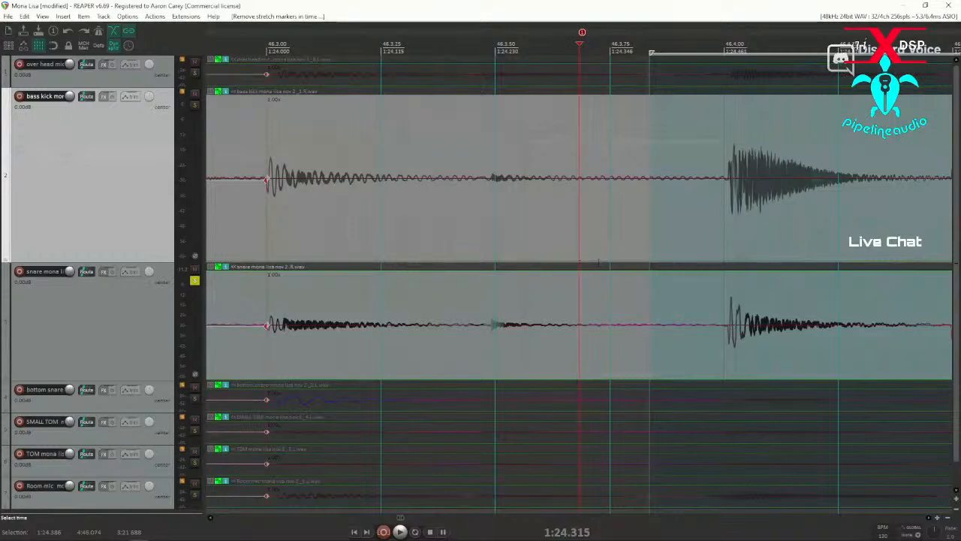
Split the grouped drum items at the 1:24.315 project marker
scroll(599, 263, down, 2)
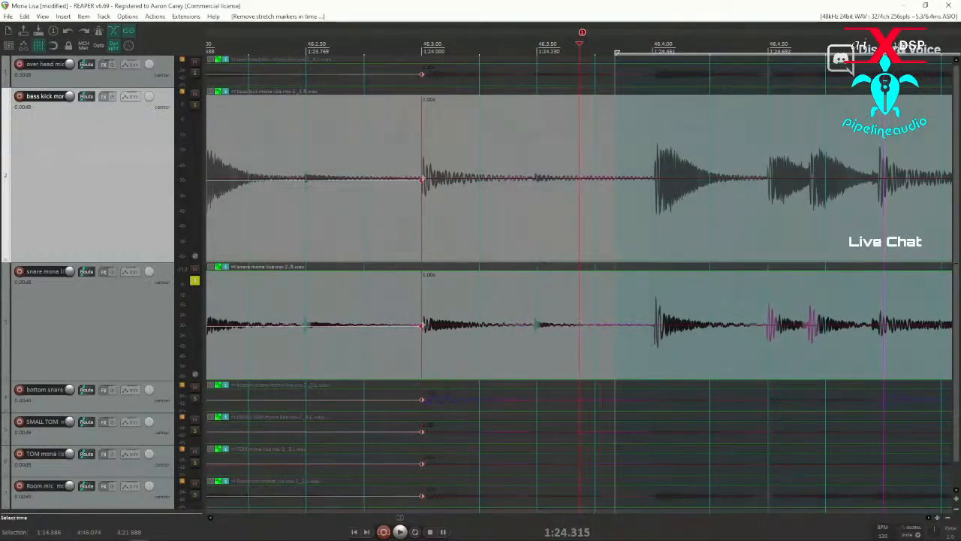
key(s)
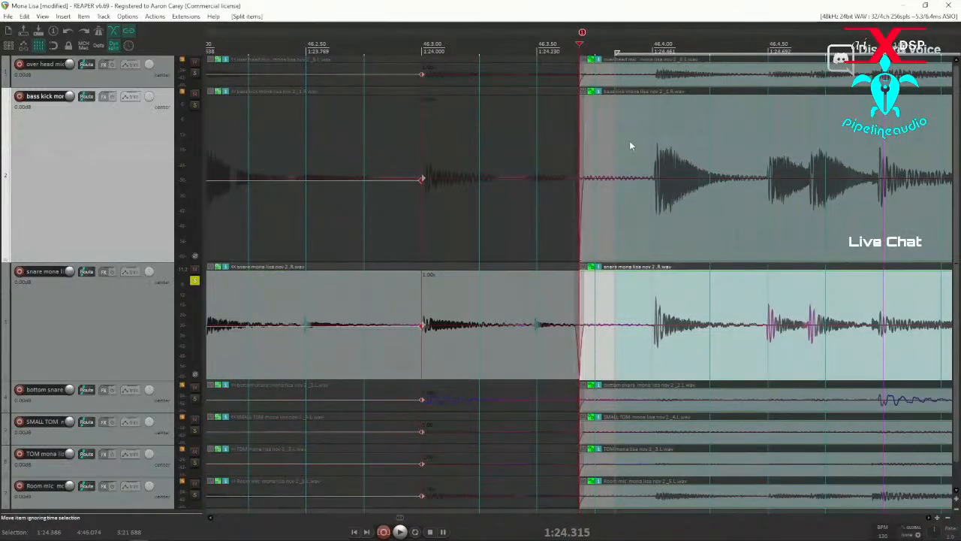
scroll(619, 161, down, 3)
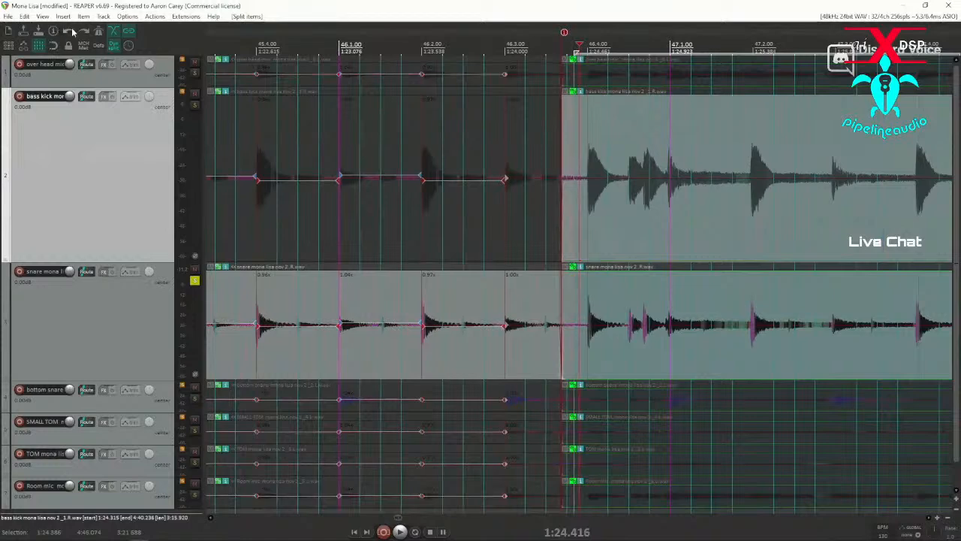
Use Dynamic Split to add stretch markers at transients to the drum item after the split and its grouped items
key(d)
drag(608, 145, 241, 131)
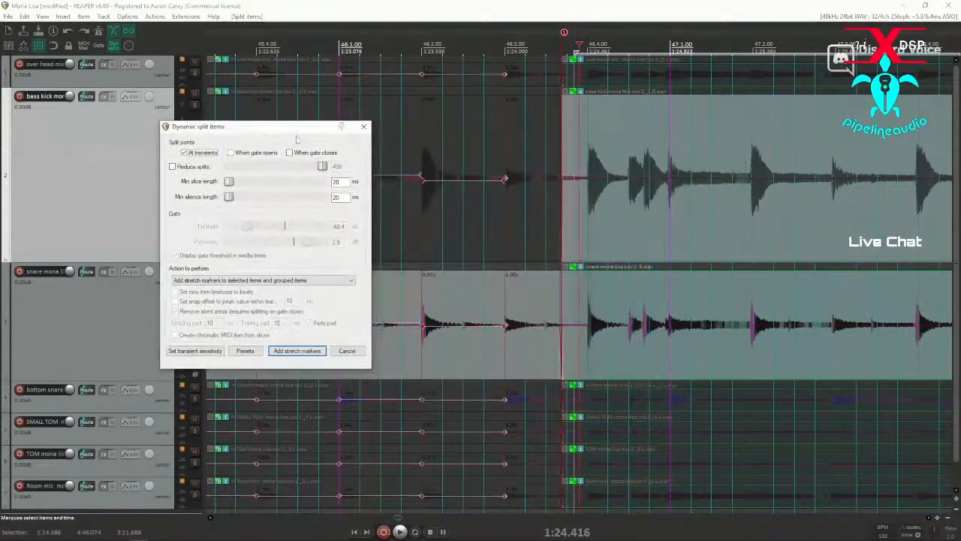
scroll(809, 202, down, 1)
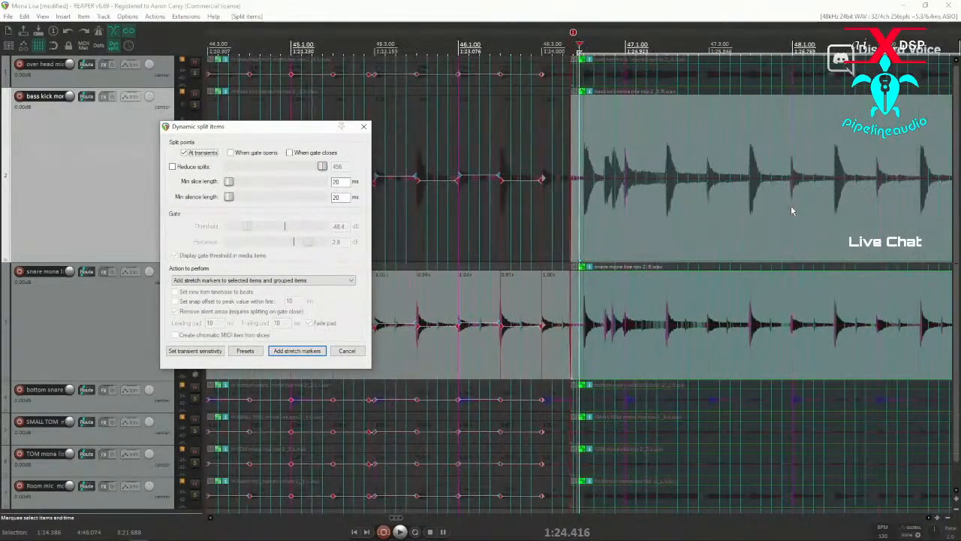
scroll(765, 224, up, 2)
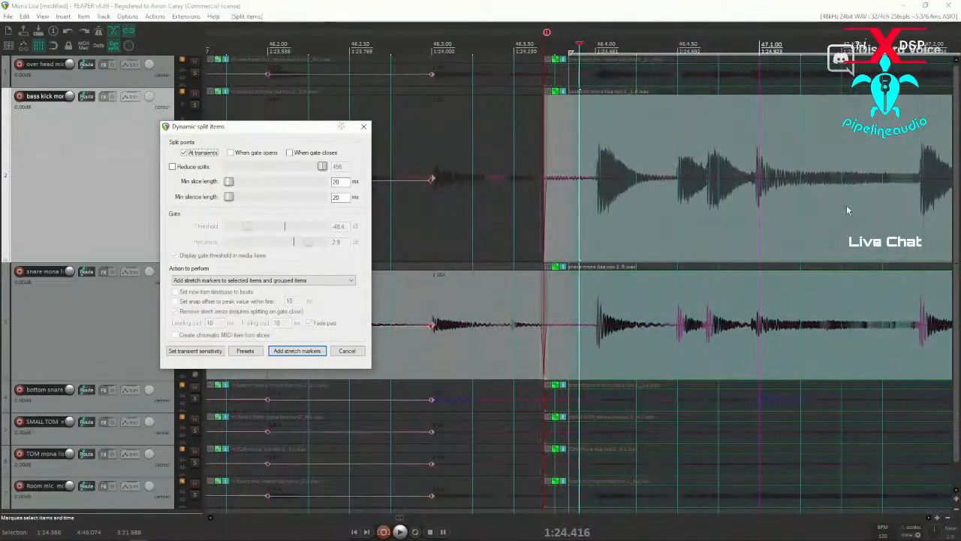
click(295, 353)
scroll(742, 207, down, 5)
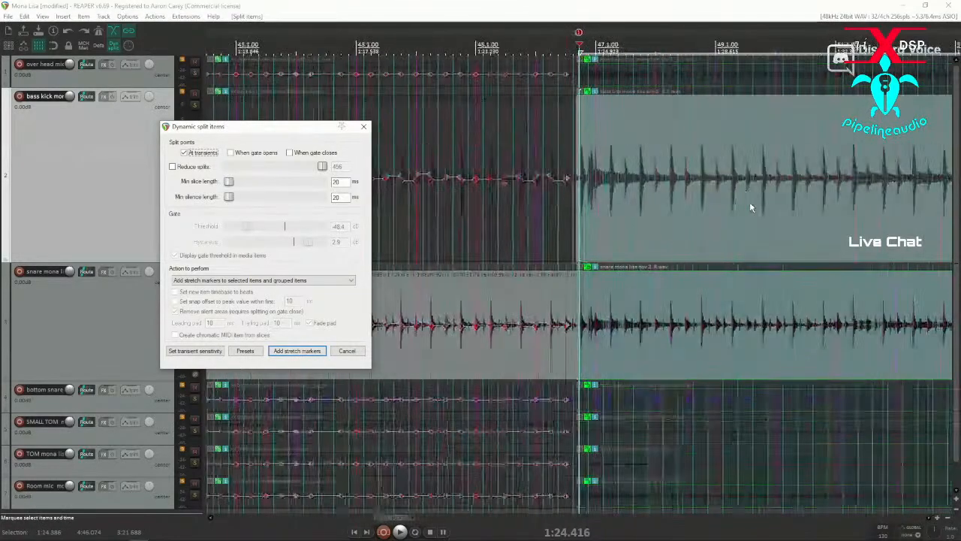
scroll(757, 208, up, 3)
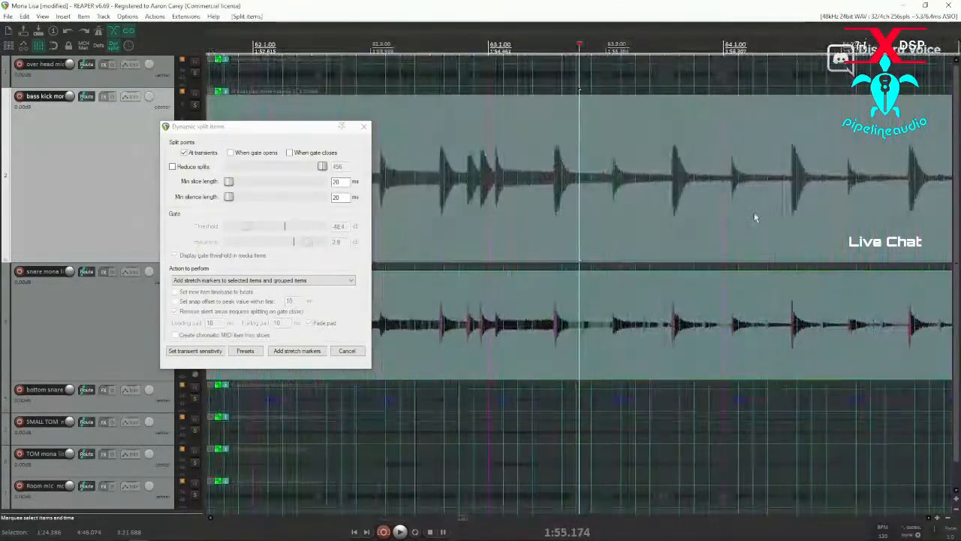
scroll(751, 218, down, 4)
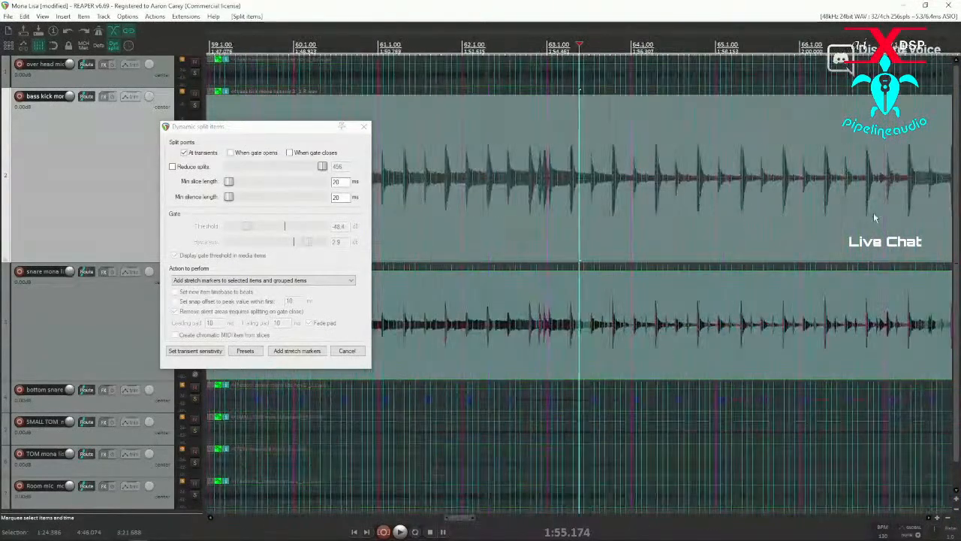
scroll(822, 225, up, 5)
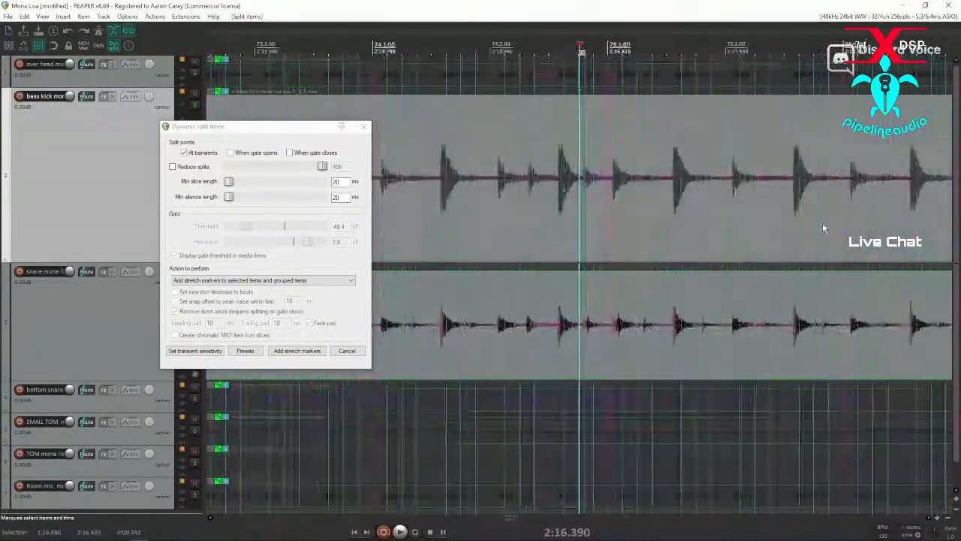
scroll(817, 222, down, 8)
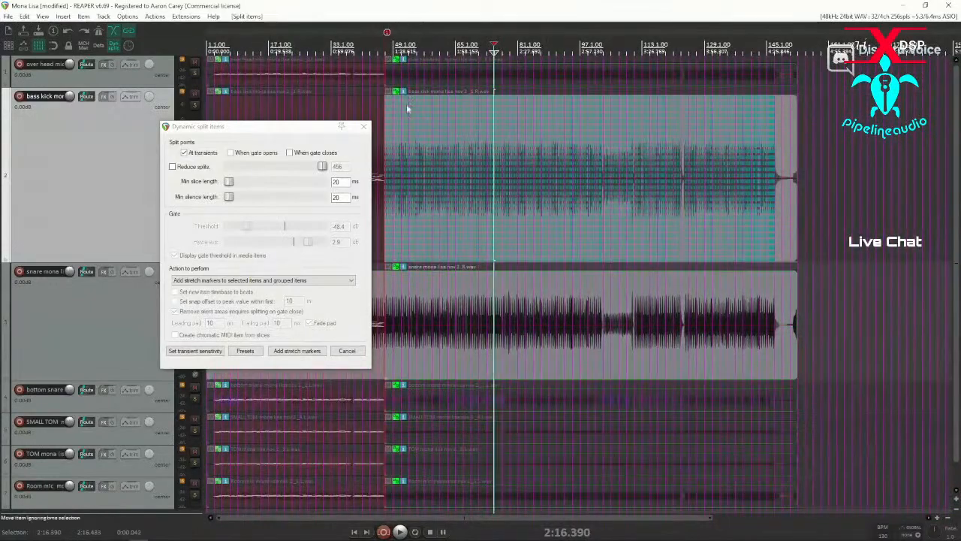
scroll(526, 204, up, 3)
scroll(518, 202, down, 5)
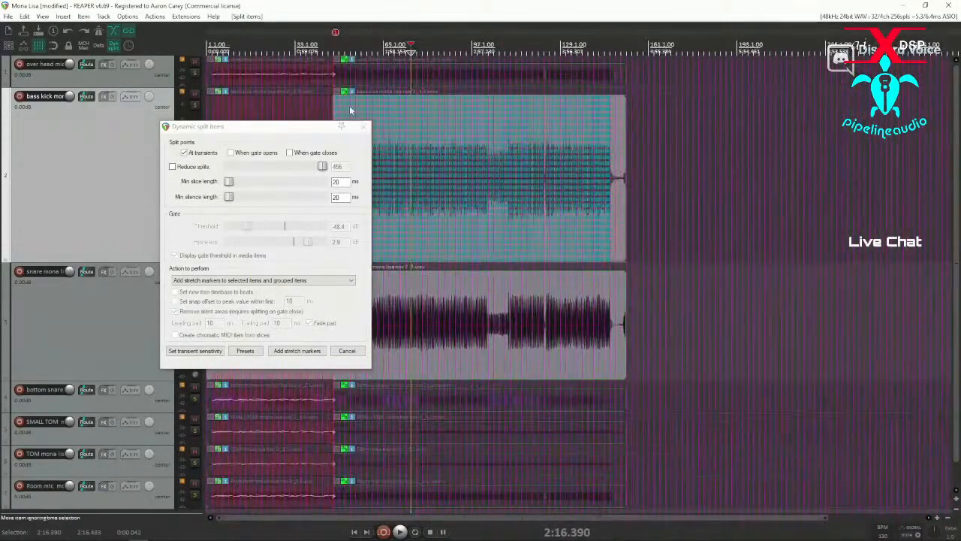
scroll(358, 106, up, 3)
scroll(357, 106, up, 3)
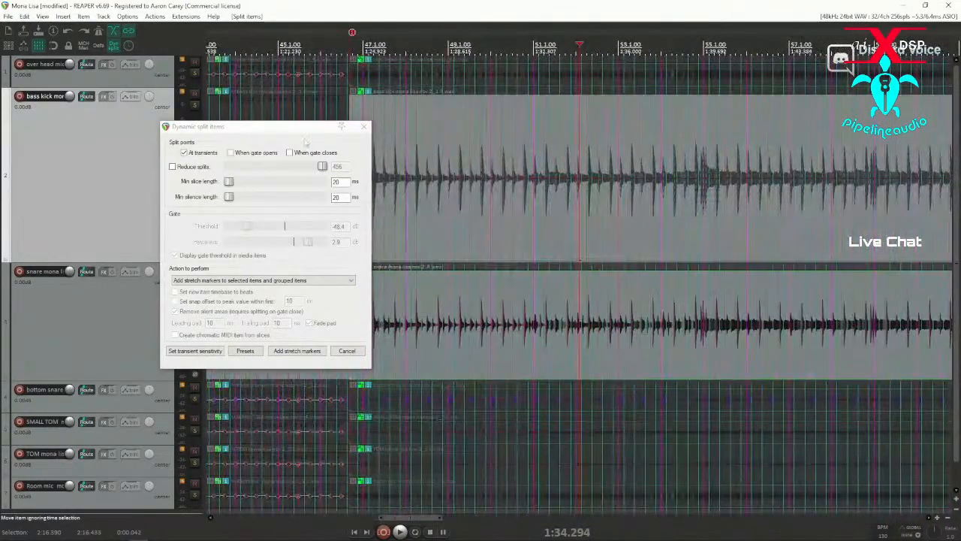
drag(286, 133, 214, 127)
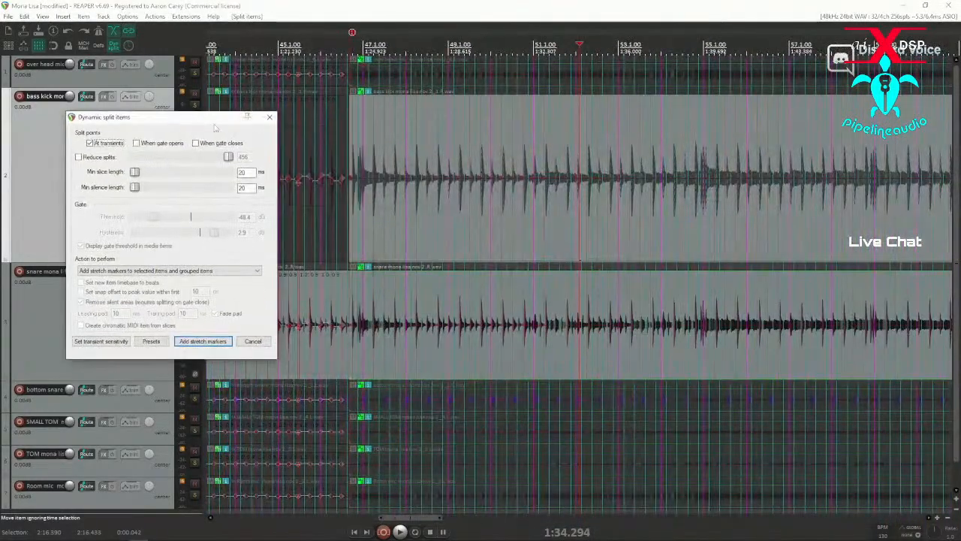
click(201, 340)
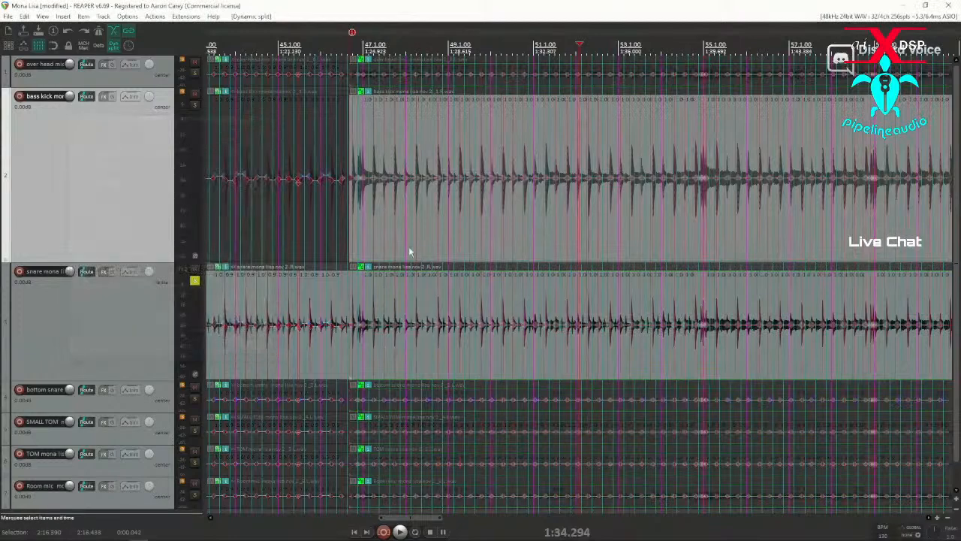
Try to rejoin the kick items on both sides of the 1:24.315 split with the "Item: Heal splits in items" action
click(368, 225)
scroll(391, 218, up, 3)
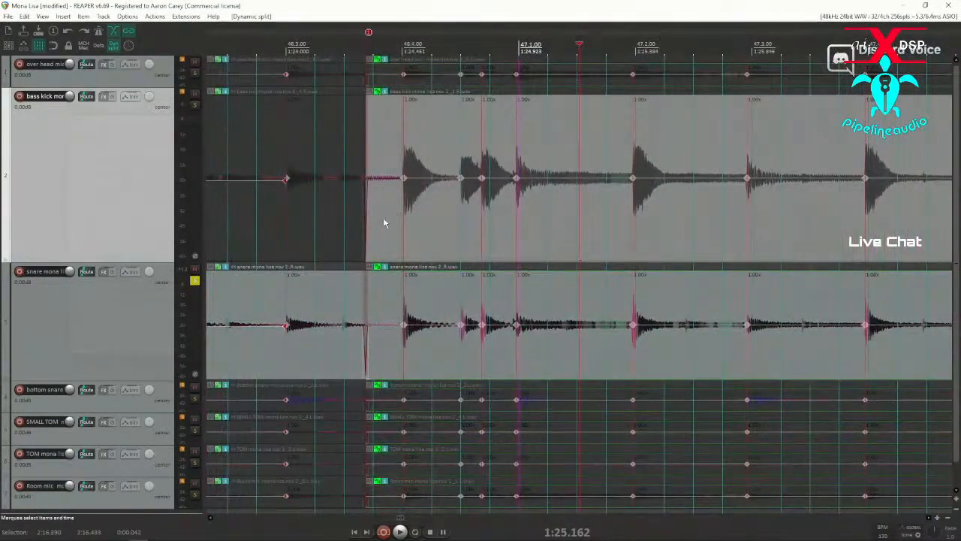
drag(384, 235, 329, 253)
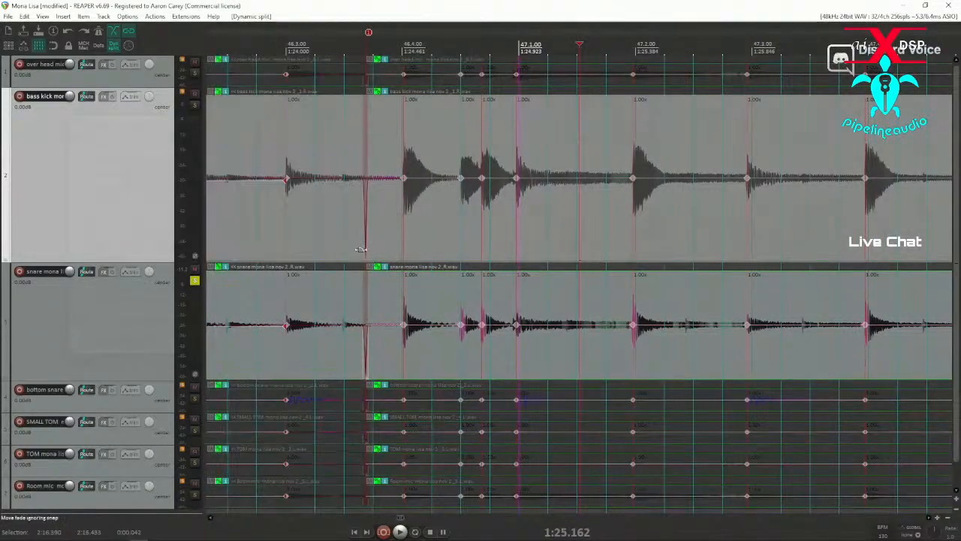
click(154, 17)
click(196, 22)
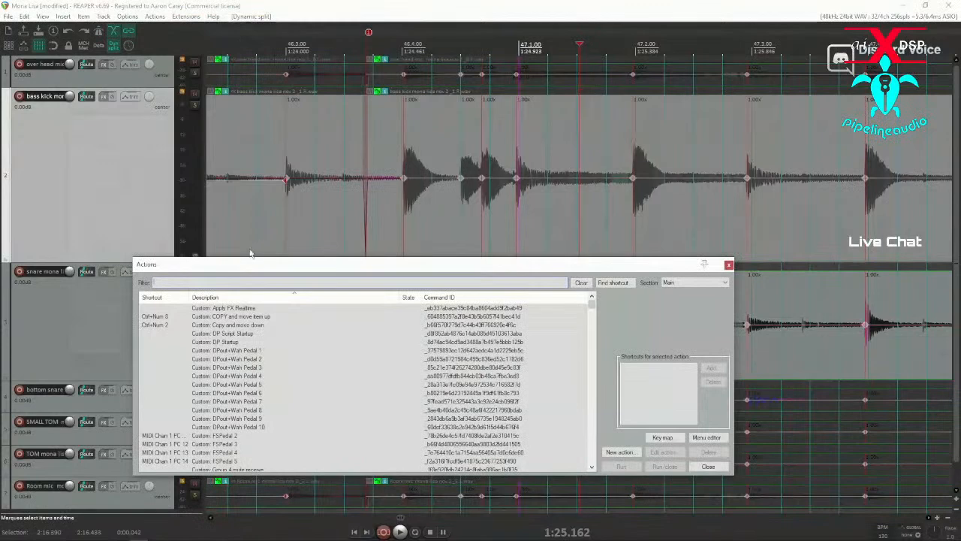
text(heal)
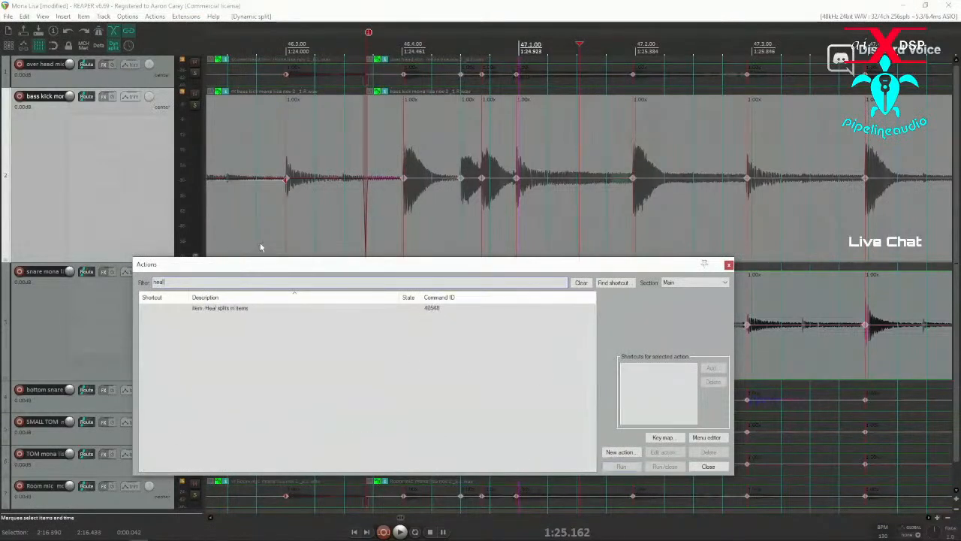
click(235, 309)
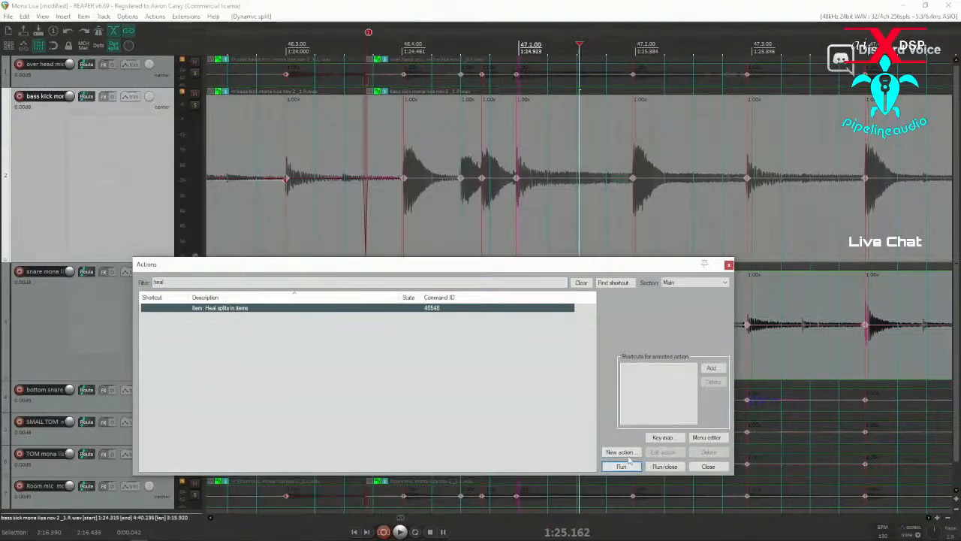
click(621, 467)
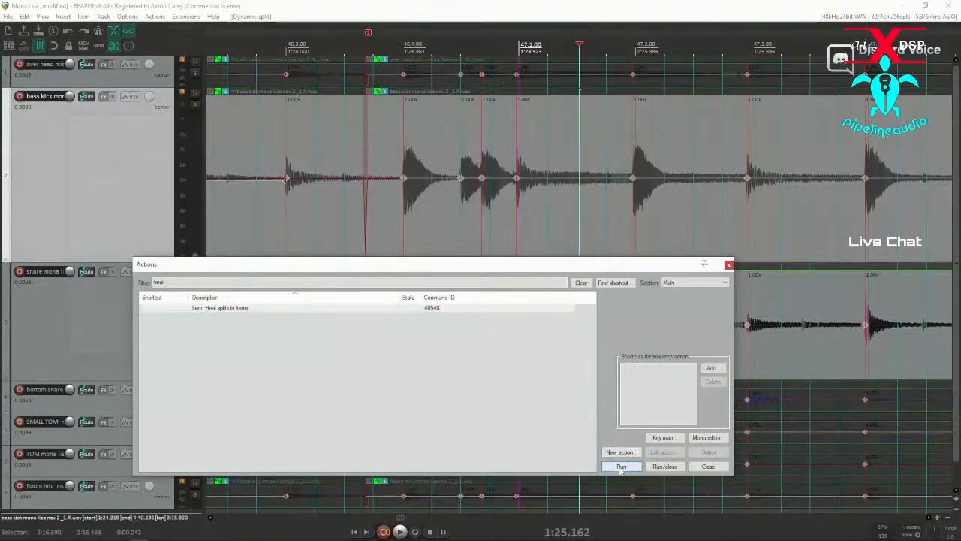
Select the items on both sides of the split across all drum tracks and retry healing the splits
drag(399, 264, 433, 341)
click(343, 233)
drag(334, 209, 446, 300)
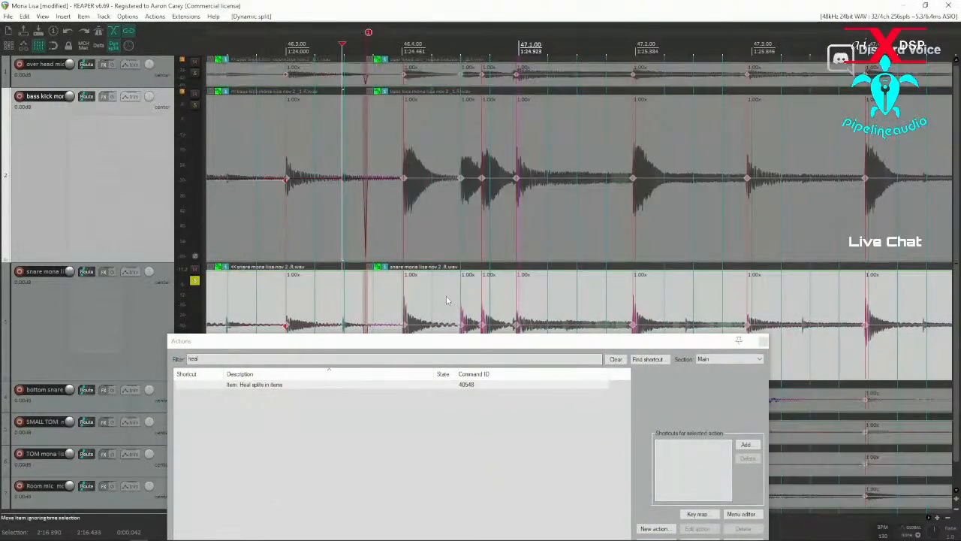
click(295, 386)
drag(363, 348, 339, 219)
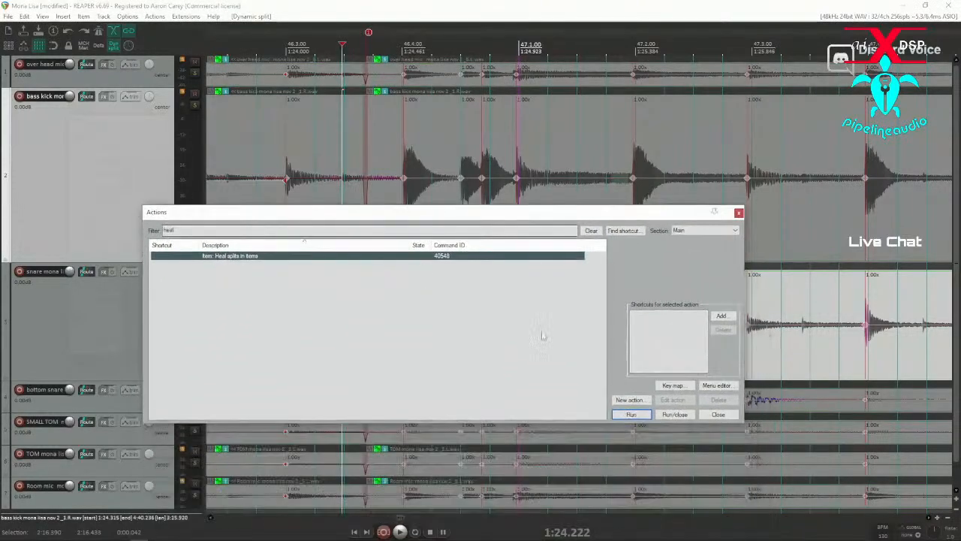
click(630, 414)
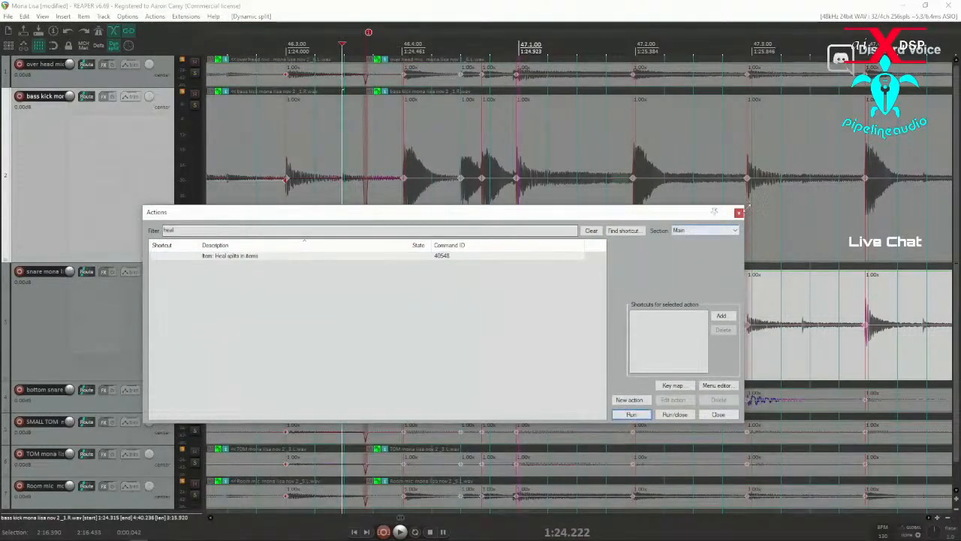
click(739, 212)
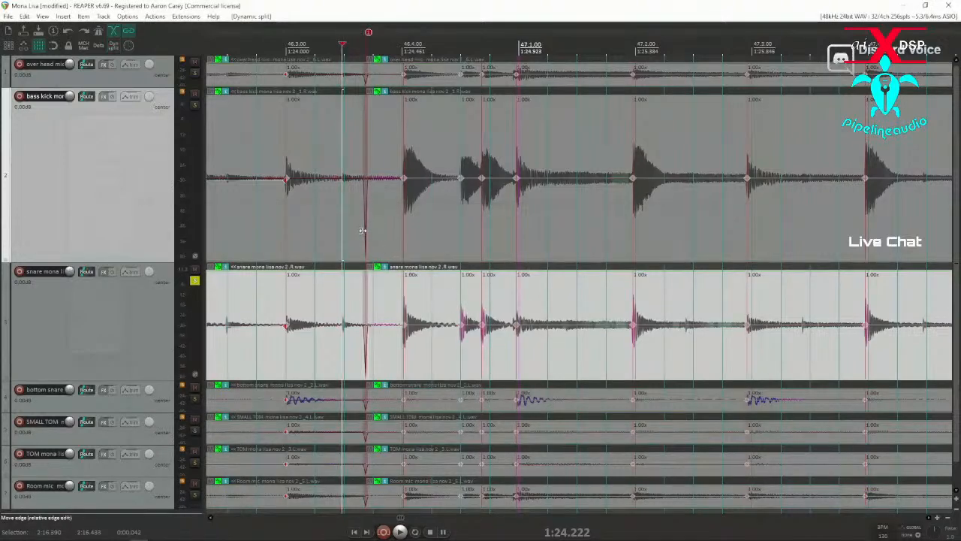
Extend the end of the earlier grouped drum items to 1:24.332, over the split, and play back the join
click(253, 241)
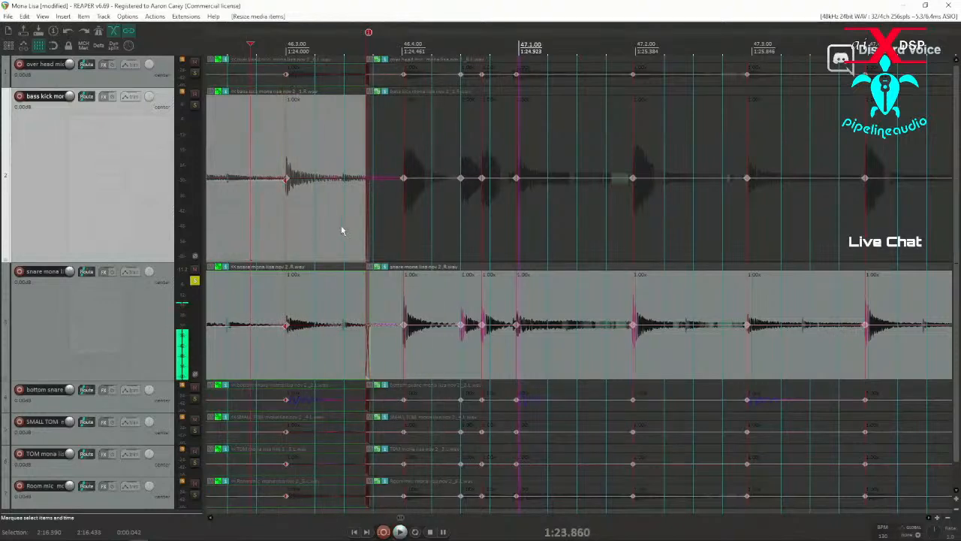
scroll(353, 231, down, 4)
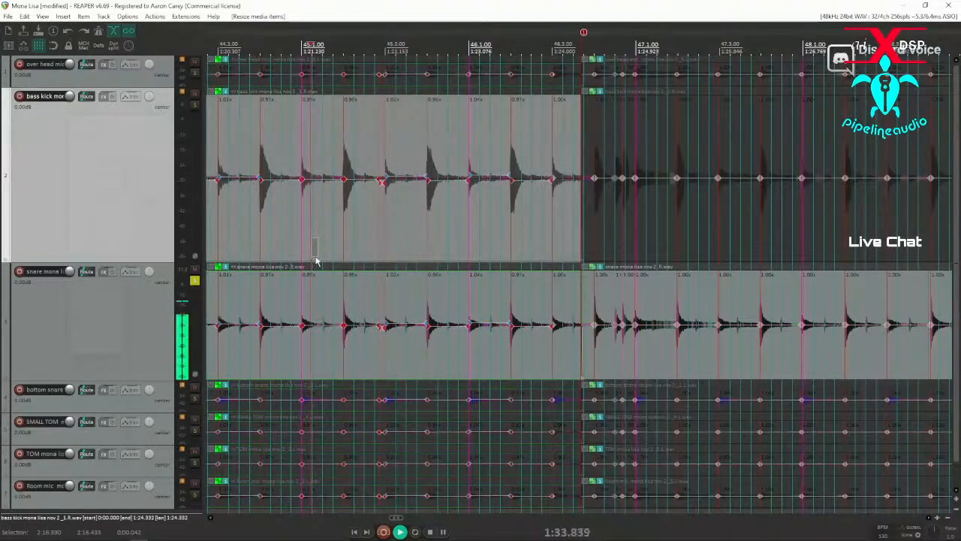
scroll(450, 229, down, 6)
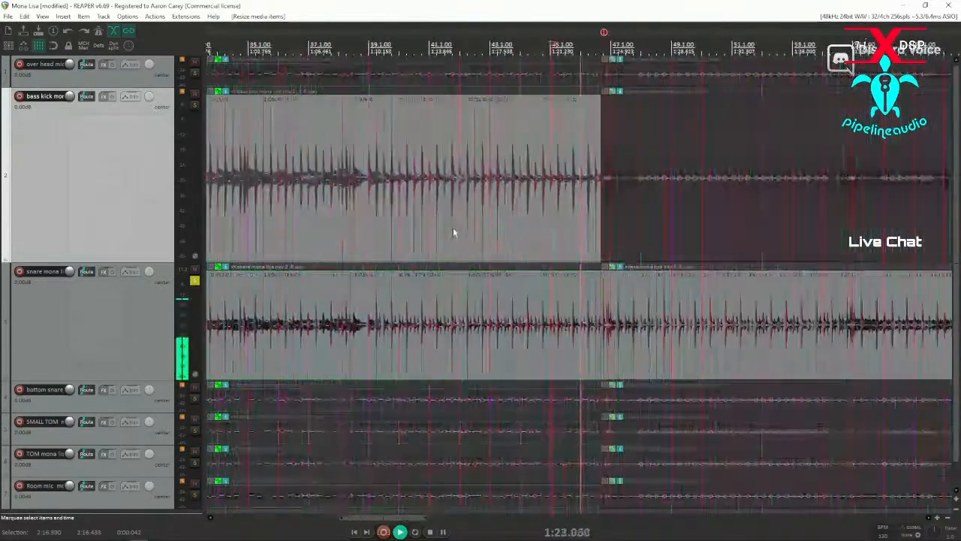
Snap the stretch markers of the grouped drum items after the split to the grid, from 1:24.315 to 4:40.253
scroll(452, 231, down, 6)
click(604, 242)
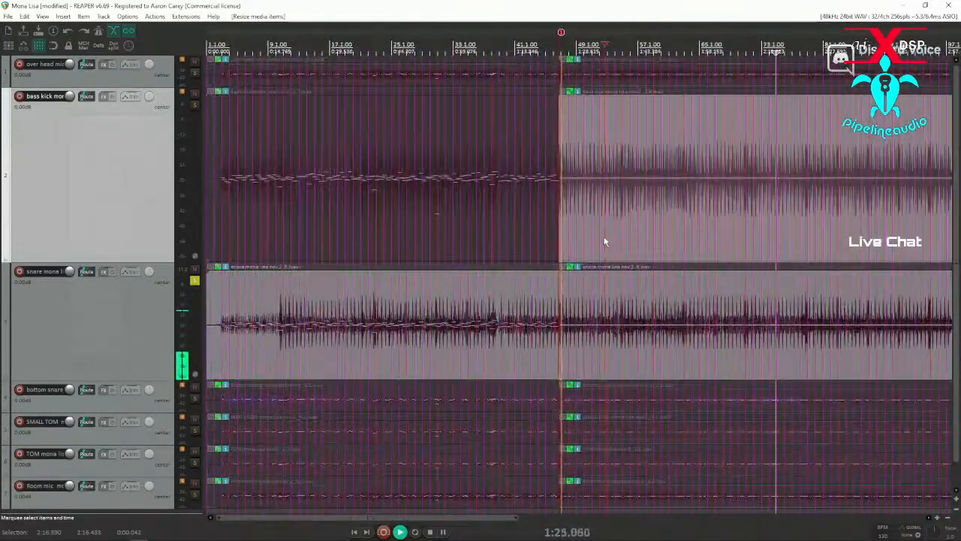
scroll(605, 241, up, 10)
double_click(461, 236)
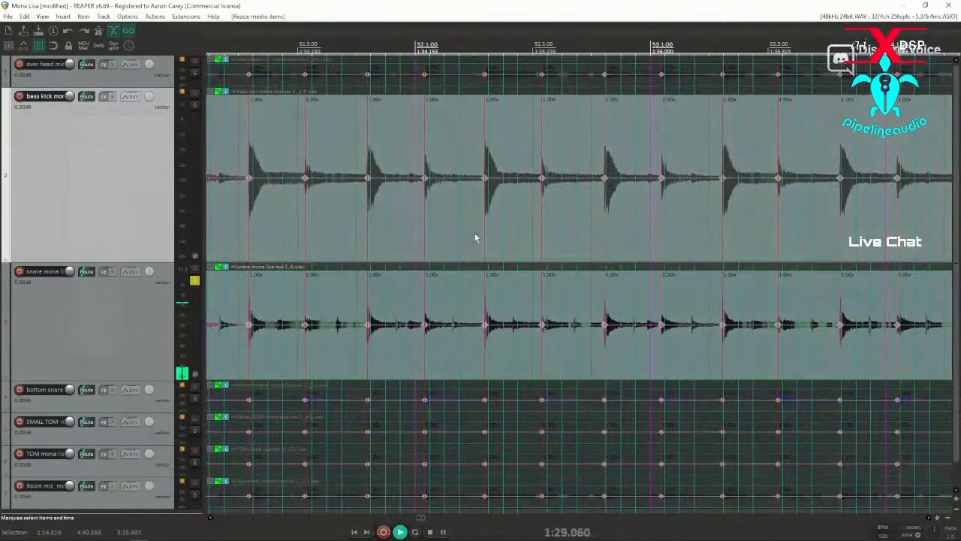
key(q)
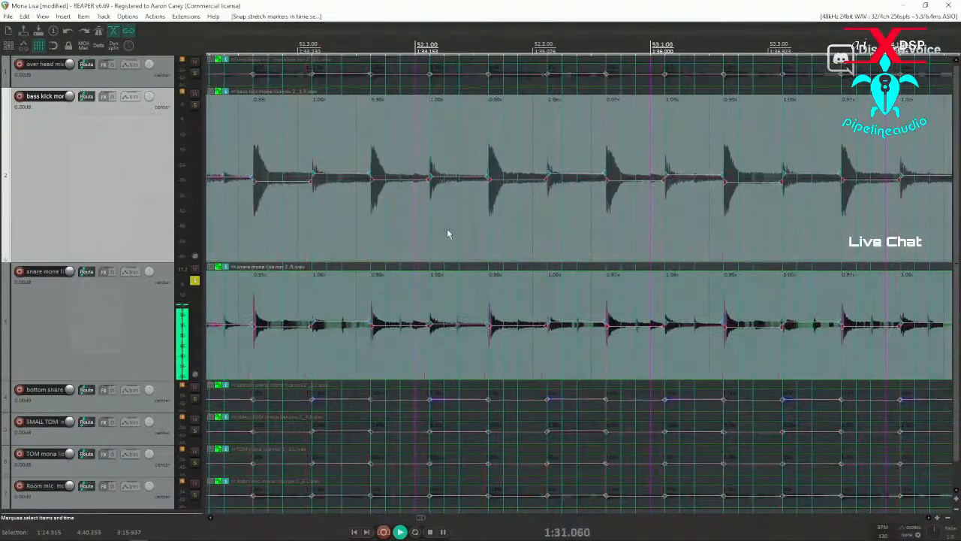
Listen to the snapped drums from 1:24.346, just after the split, and check the hits leading into measure 47
scroll(450, 230, down, 3)
scroll(572, 241, up, 5)
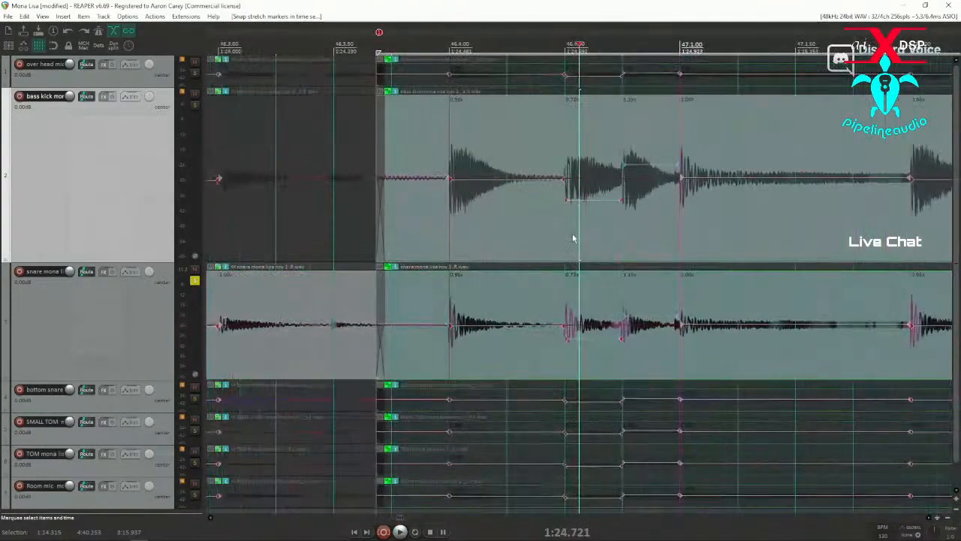
click(391, 238)
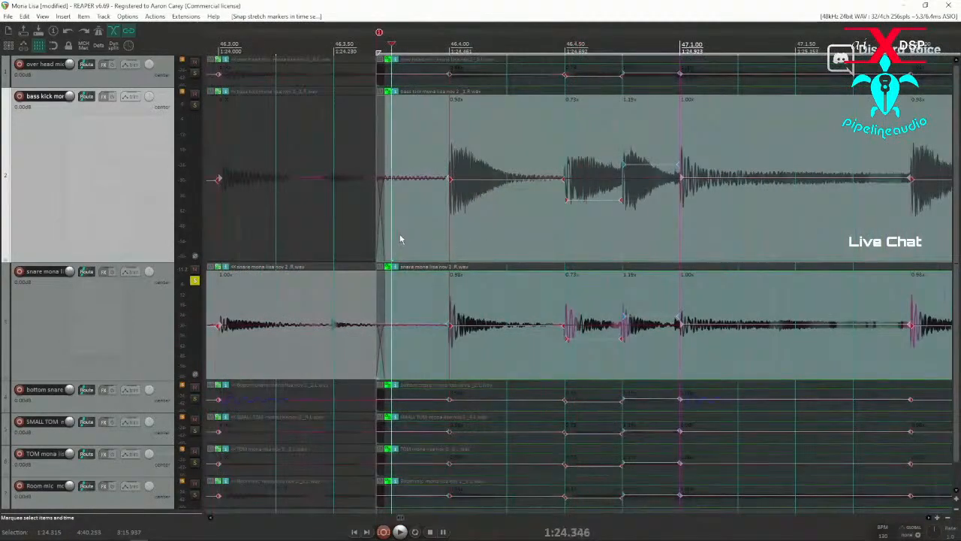
key(space)
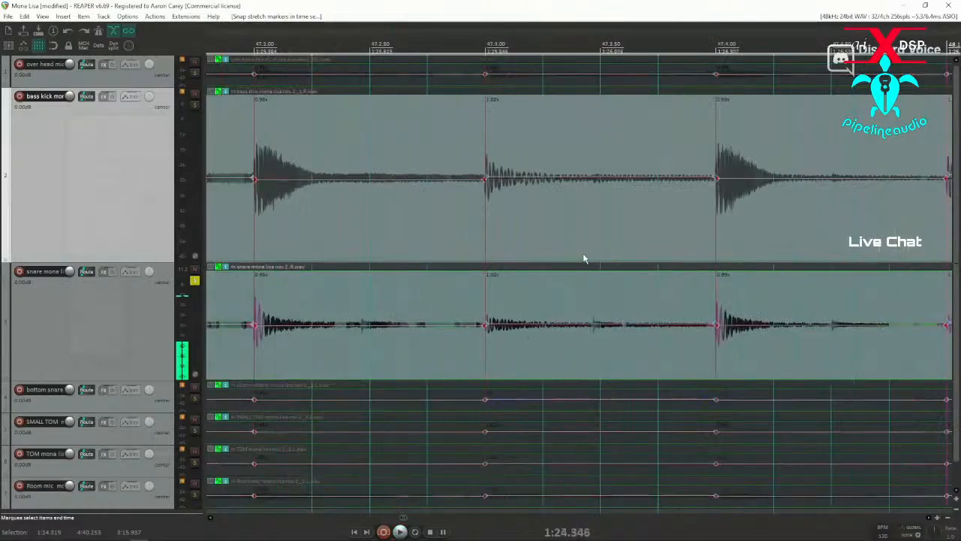
key(space)
key(space)
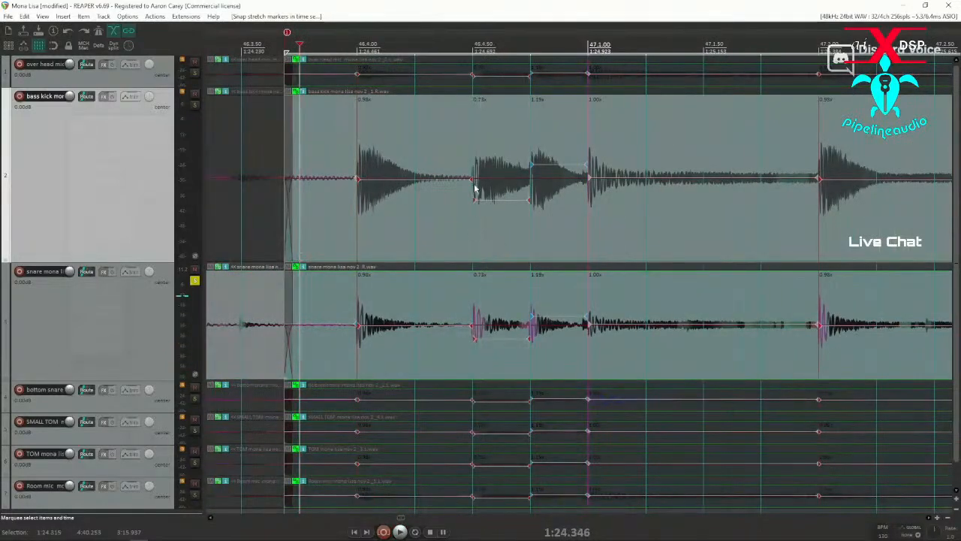
Remove the stretch markers on the two kick hits between 1:24.661 and 1:24.853, and snap the stretch markers to the grid again
drag(457, 235, 553, 240)
key(Delete)
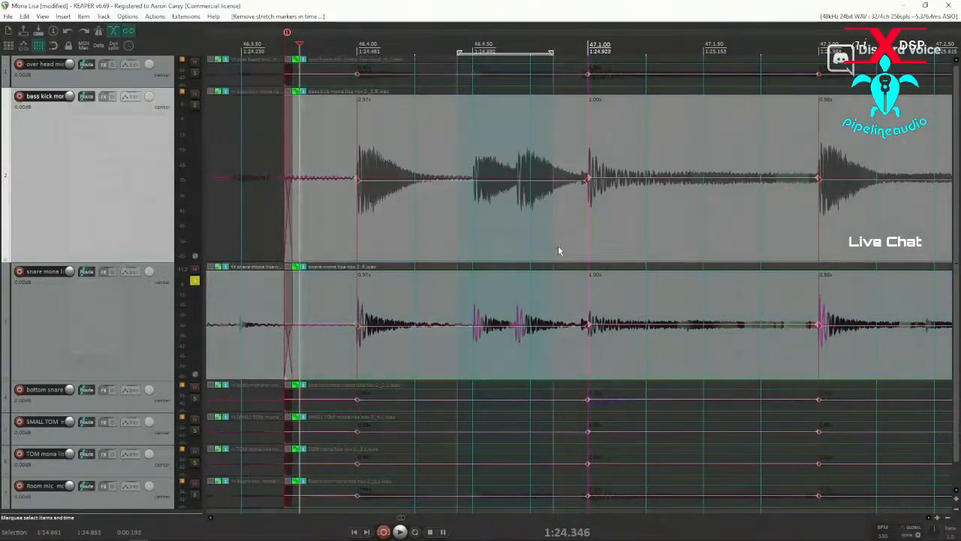
key(q)
Play back the corrected drums from 1:24.405 and check the stretch markers through measure 49
click(329, 238)
key(space)
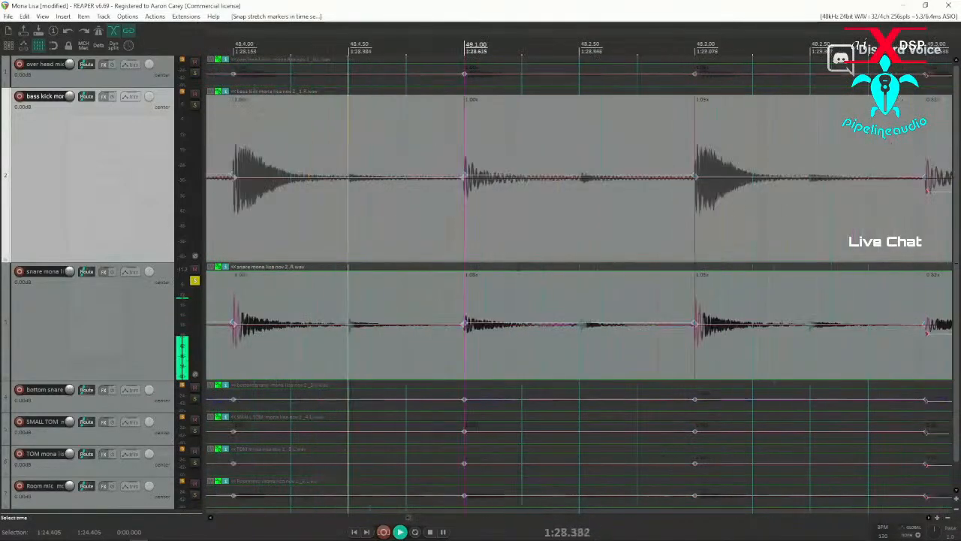
scroll(586, 278, down, 3)
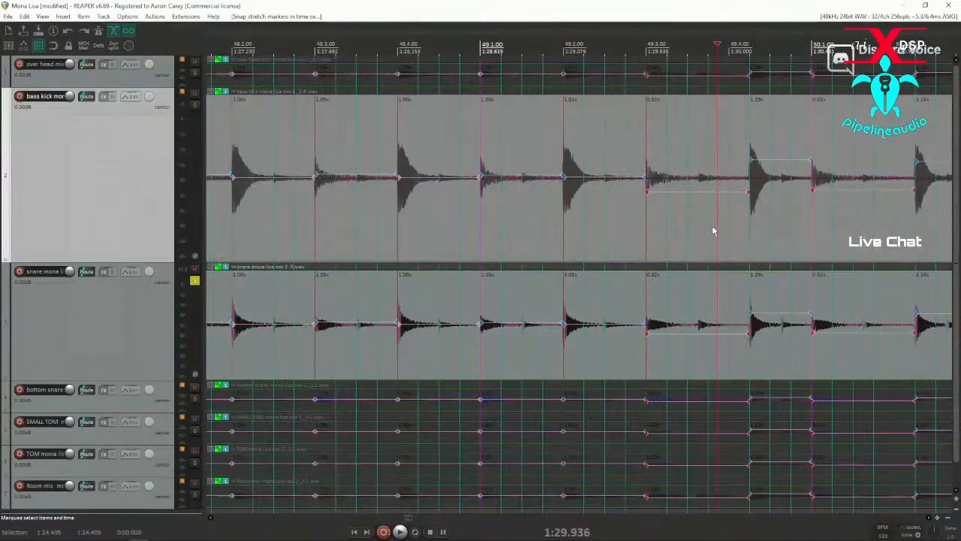
Remove the stretch markers from 1:29.887 to 1:32.729, covering the badly stretched hits from 49.4 into measure 51
scroll(717, 229, down, 3)
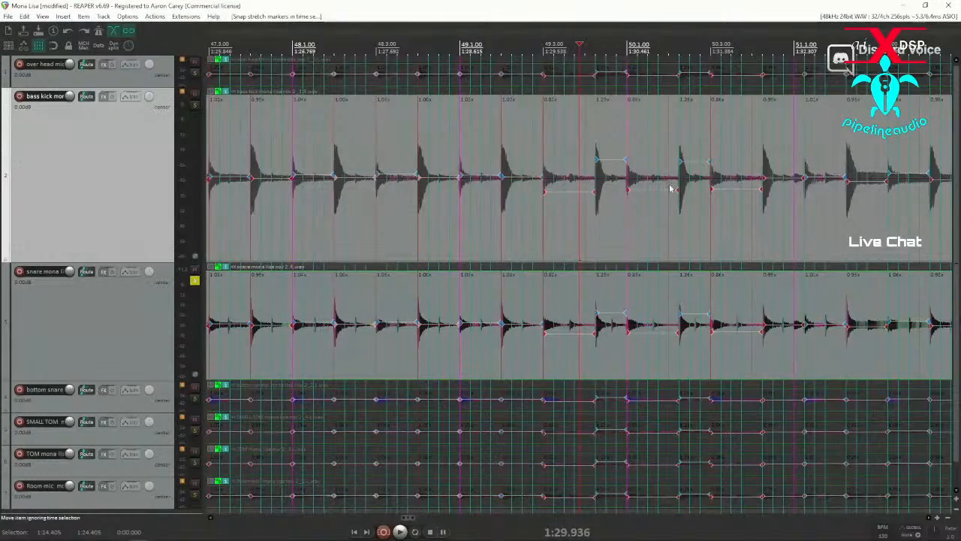
drag(575, 222, 833, 230)
key(Delete)
click(573, 217)
scroll(627, 232, up, 5)
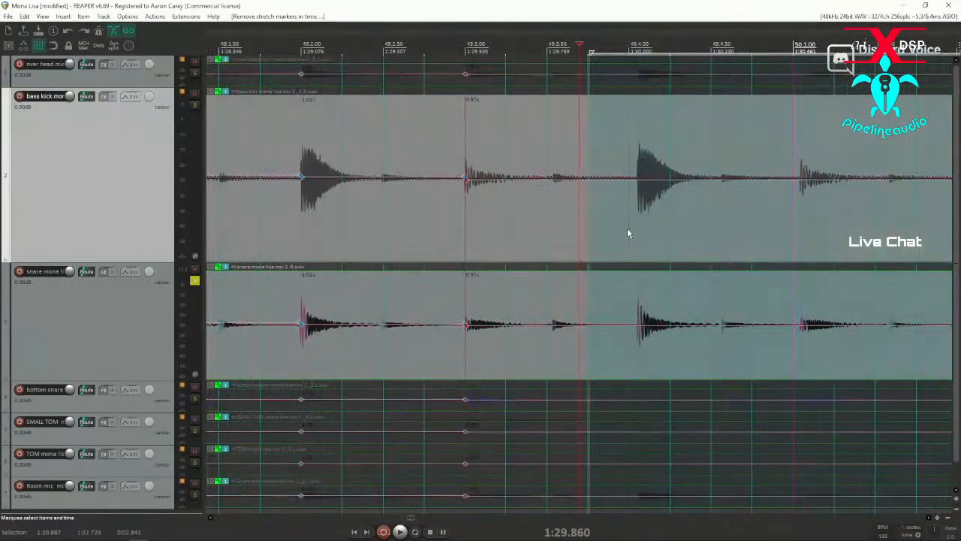
Add a new stretch marker on each of the five hits from 49.4 through 50.4
key(Tab)
key(shift+w)
scroll(722, 239, down, 2)
key(space)
scroll(713, 242, down, 2)
key(Tab)
key(shift+w)
key(Tab)
key(shift+w)
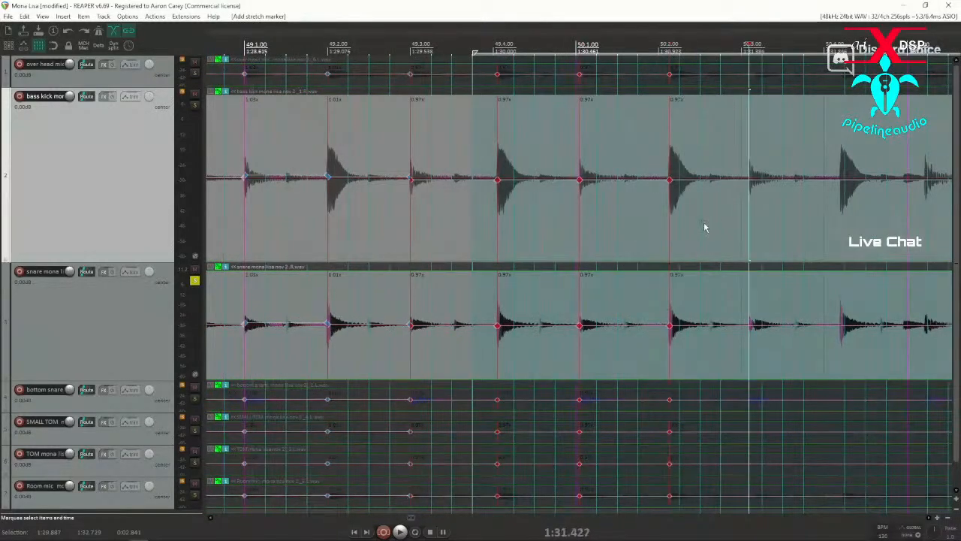
key(shift+w)
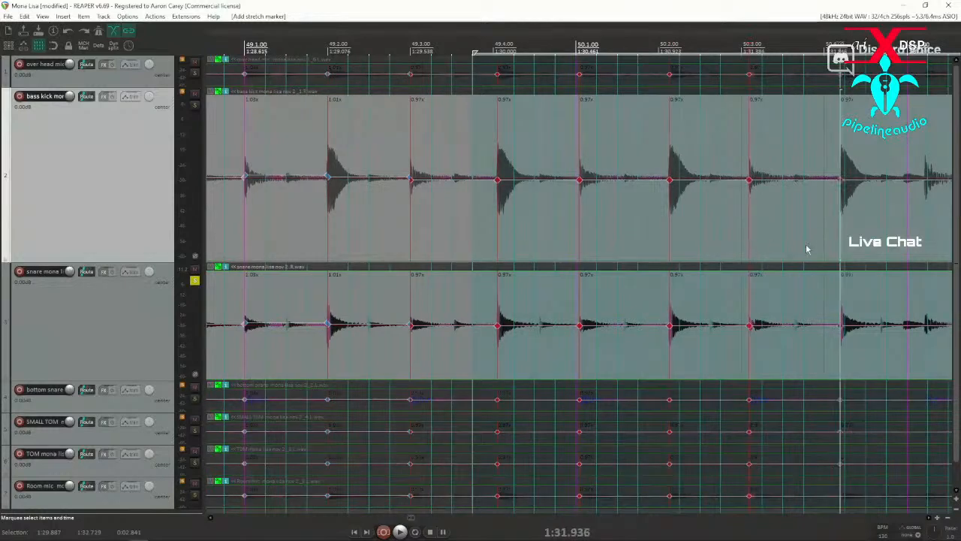
Snap the stretch markers from 1:29.297 to 1:32.091 to the grid, and bring the misplaced marker back to beat 50.2
drag(862, 233, 368, 247)
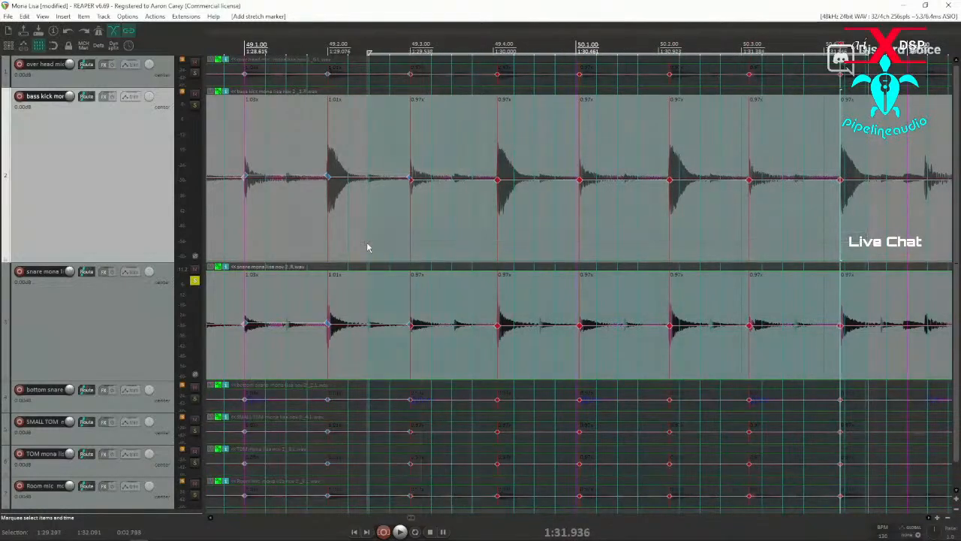
key(shift+q)
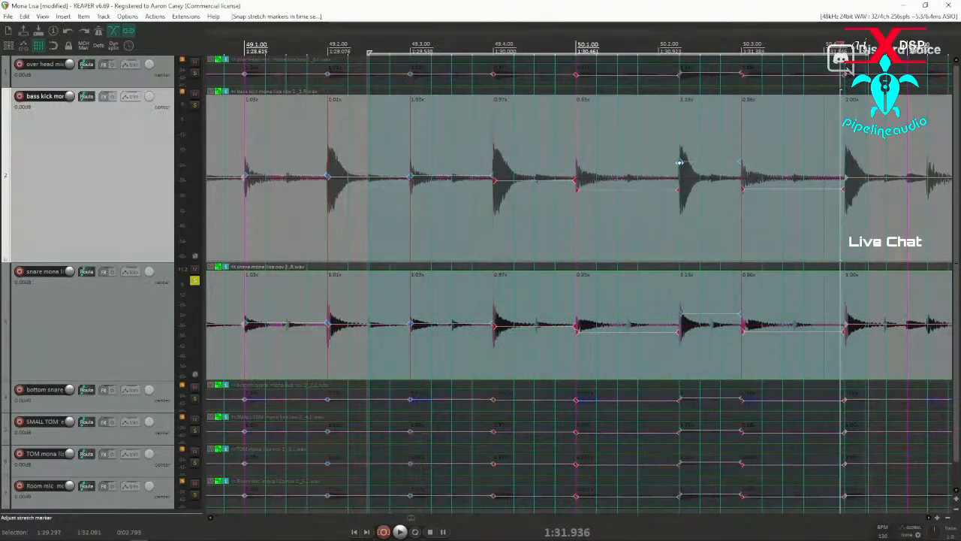
mouse_move(678, 162)
mouse_down()
mouse_move(641, 172)
mouse_move(666, 179)
mouse_move(665, 201)
mouse_up()
drag(627, 231, 699, 232)
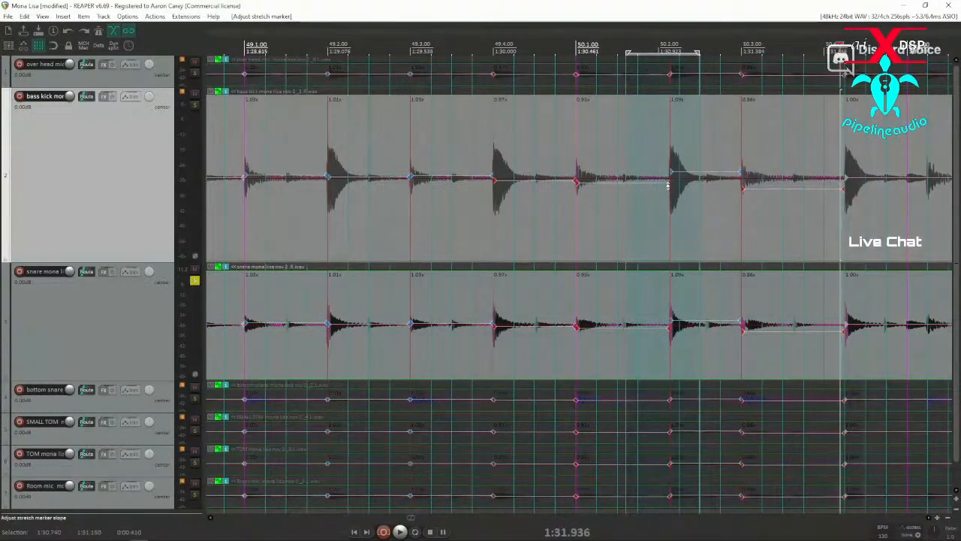
drag(668, 184, 664, 188)
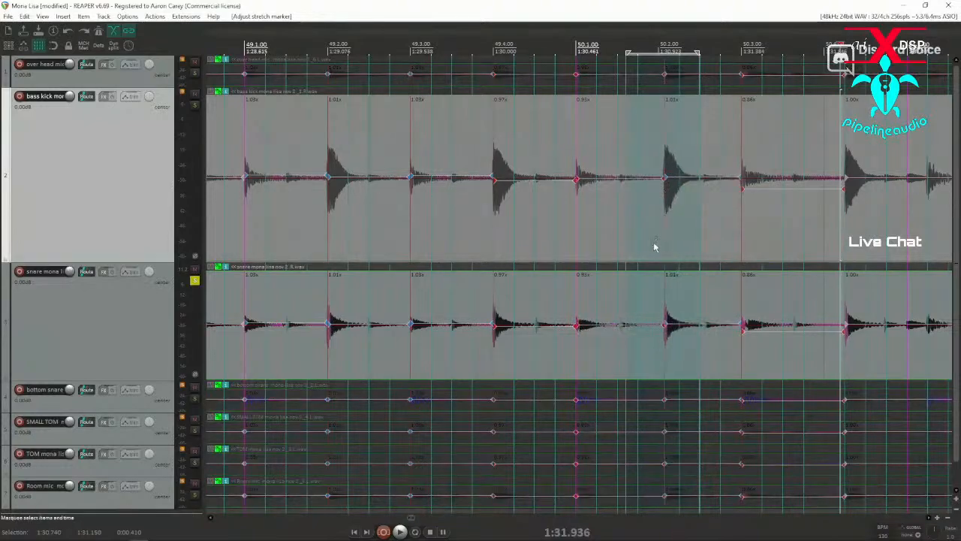
key(s)
key(space)
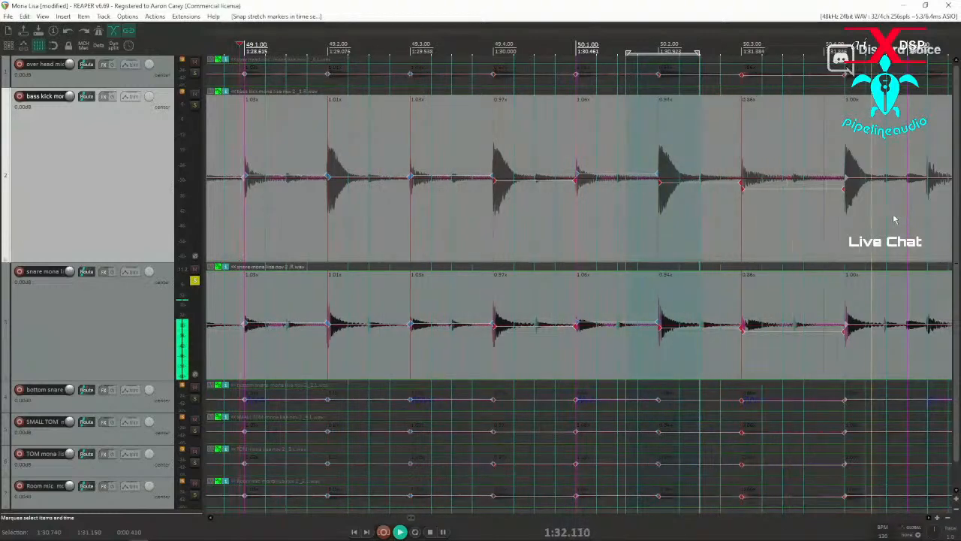
Align the late stretch marker of the kick hit to beat 50.4, within the range 1:31.346 to 1:32.071
scroll(776, 223, up, 3)
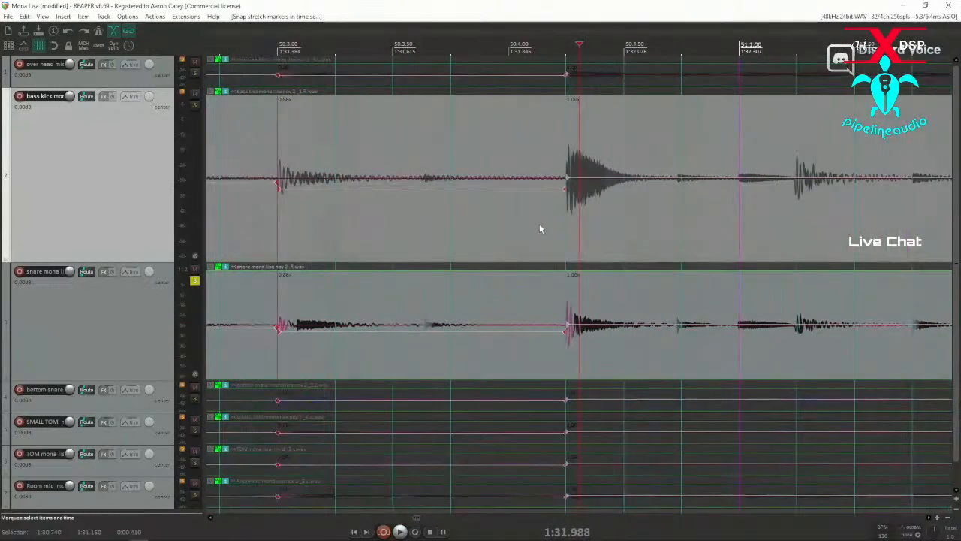
drag(259, 262, 619, 251)
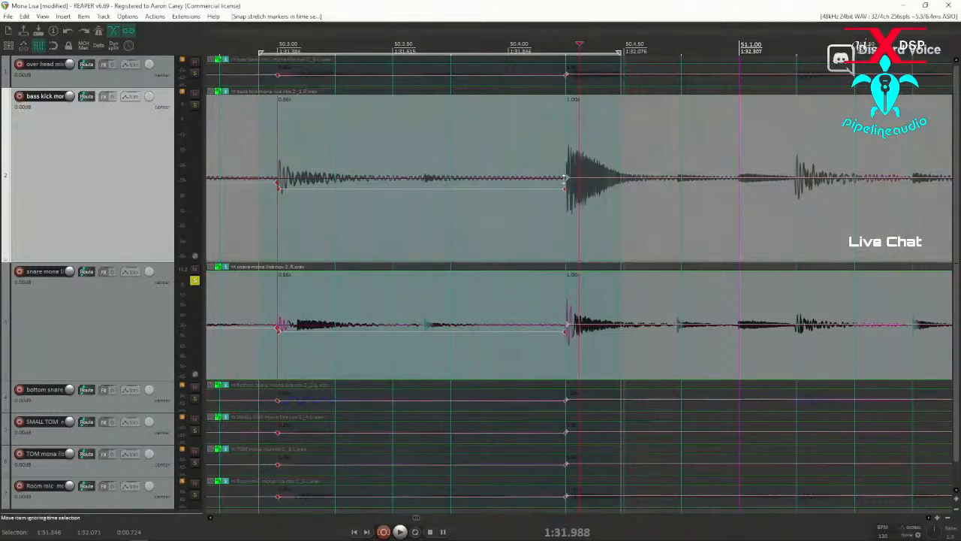
drag(565, 190, 509, 190)
scroll(599, 235, down, 4)
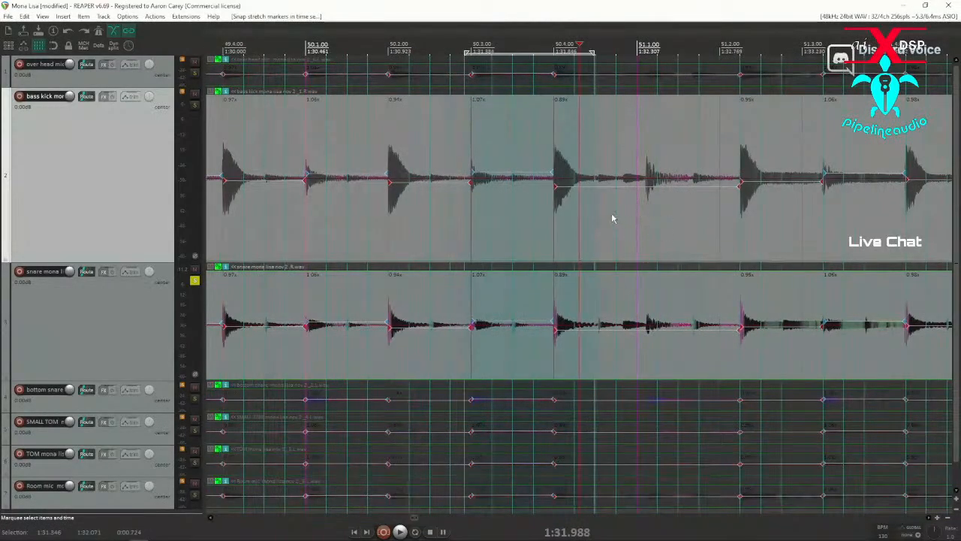
Add a stretch marker on the unmarked hit just after 51.1 and snap it to the grid at 51.1
click(632, 222)
key(shift+w)
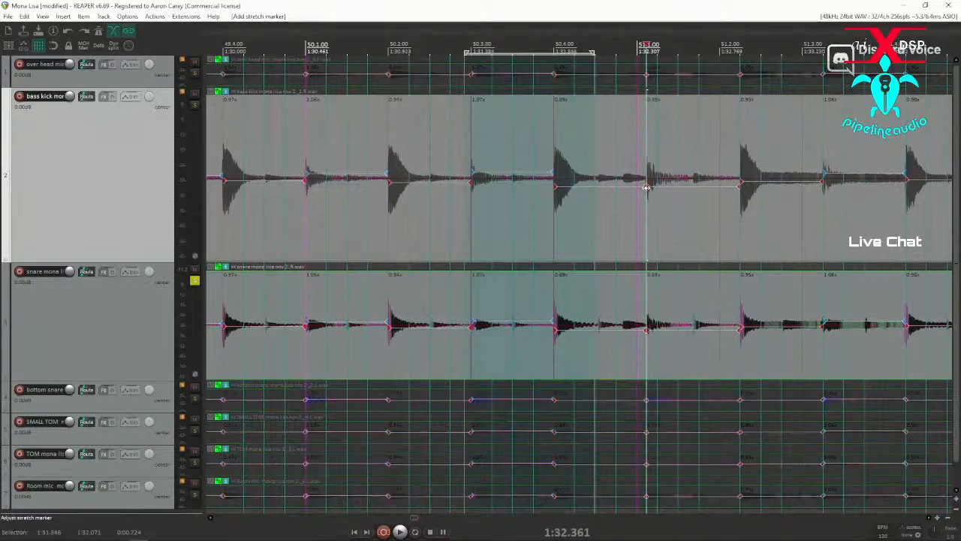
drag(646, 193, 658, 225)
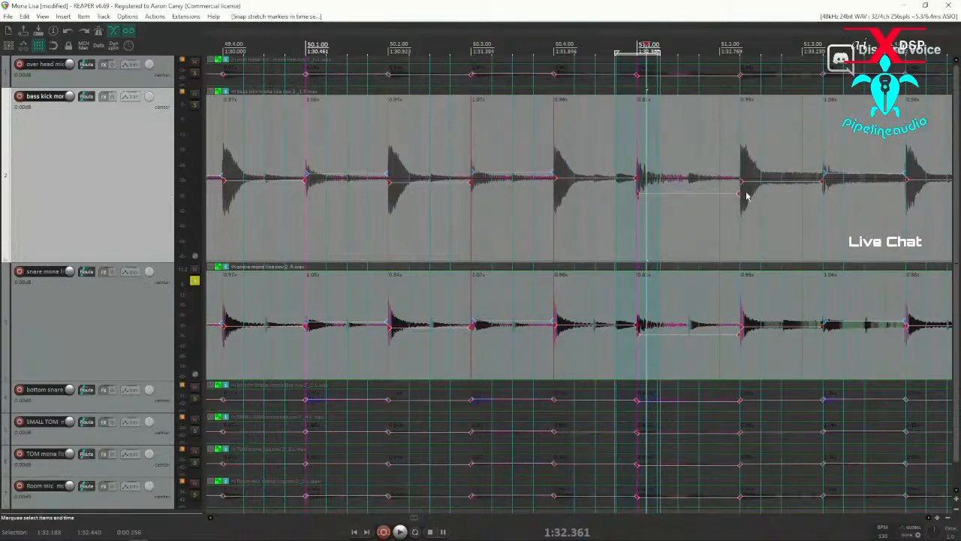
Move the late stretch markers back to beats 51.2, 51.3 and 51.4, and snap those between 1:32.621 and 1:33.799 to the grid
click(777, 217)
scroll(747, 217, up, 3)
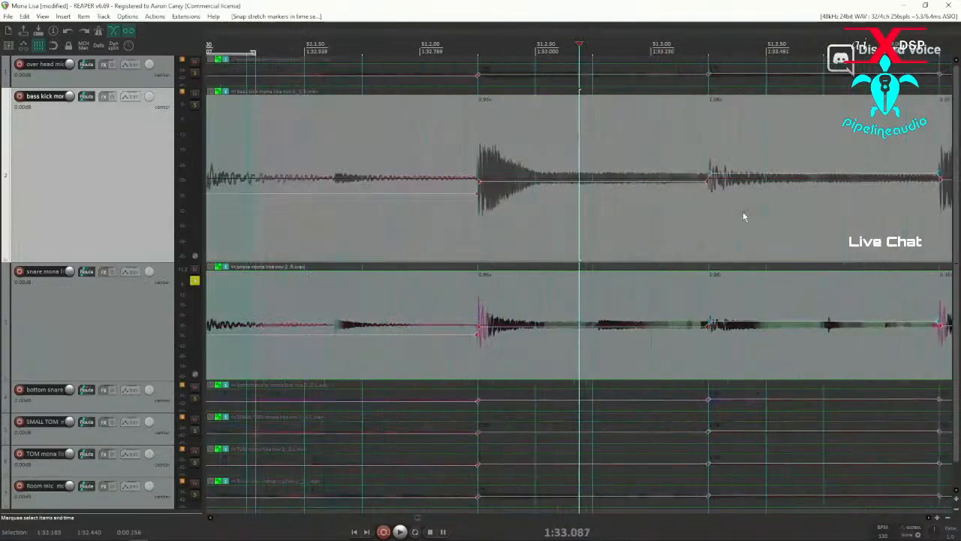
scroll(736, 216, down, 3)
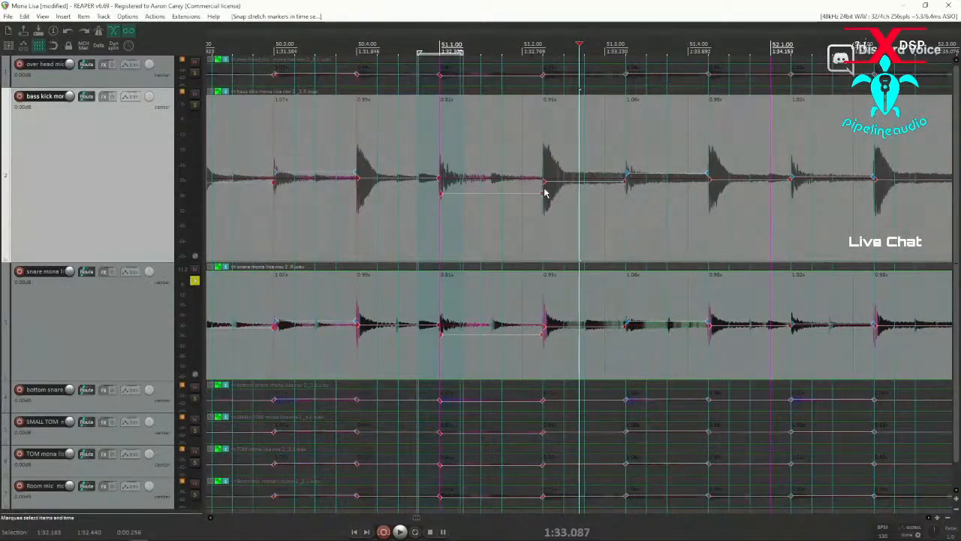
drag(543, 183, 523, 183)
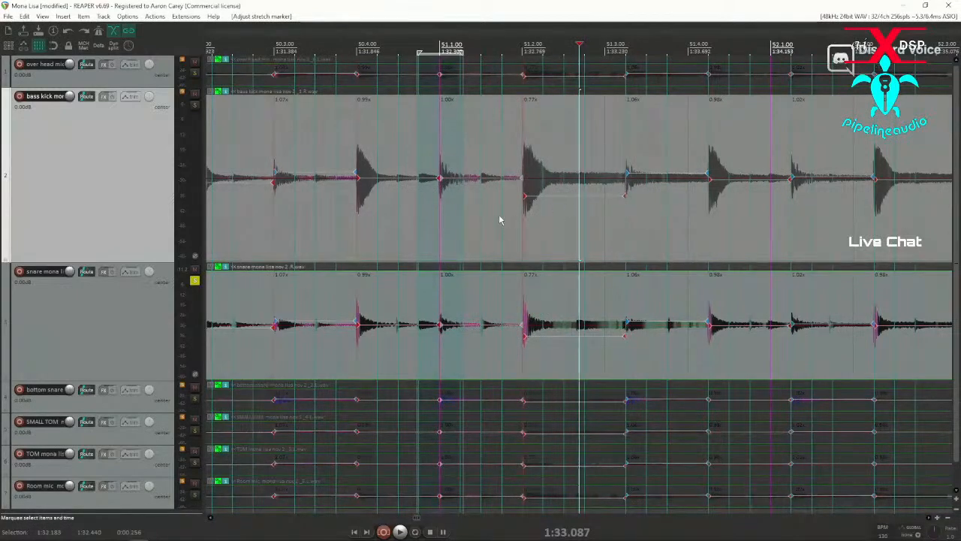
drag(626, 196, 608, 196)
drag(706, 189, 687, 192)
drag(533, 198, 500, 204)
key(ctrl+shift+s)
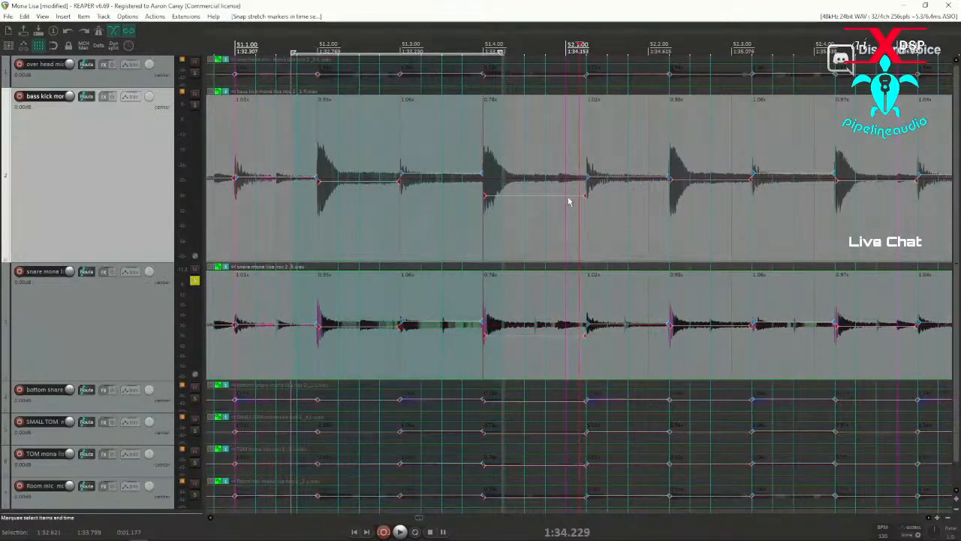
Move the stretch markers of the next four late hits back to beats 52.1, 52.2, 52.3 and 52.4
drag(586, 194, 568, 193)
drag(668, 191, 652, 192)
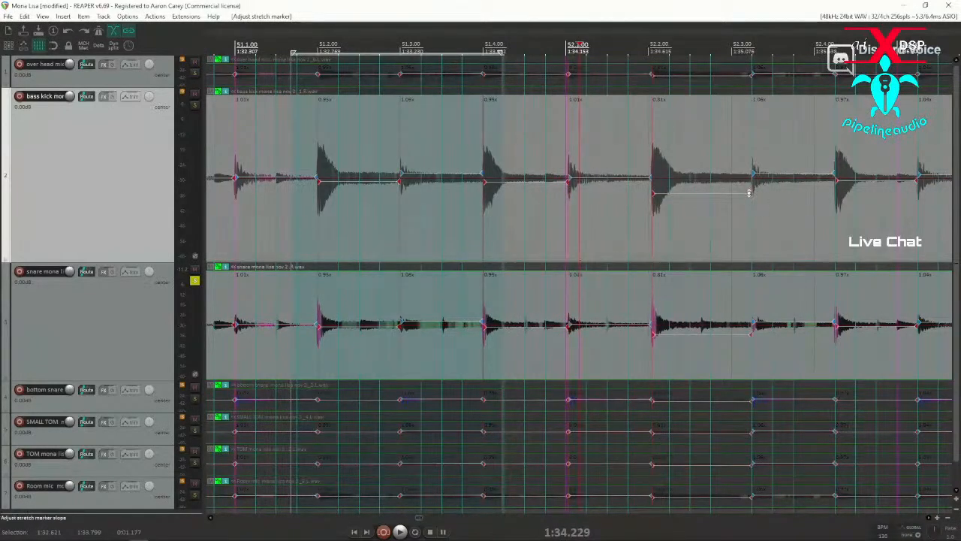
drag(749, 193, 734, 194)
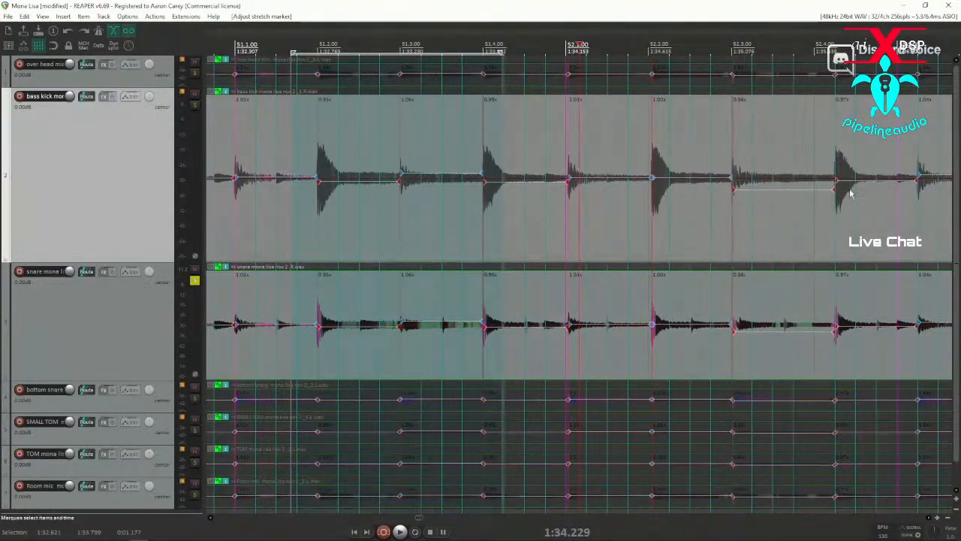
drag(836, 181, 817, 191)
Remove the misplaced stretch marker shortly after 53.1, between 1:36.026 and 1:36.311
scroll(817, 192, down, 2)
scroll(810, 192, down, 1)
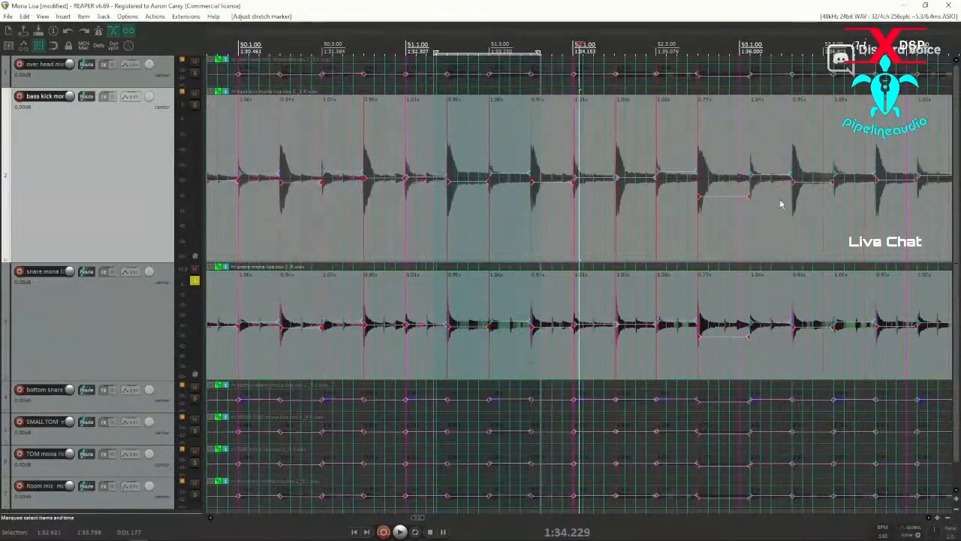
scroll(762, 211, up, 3)
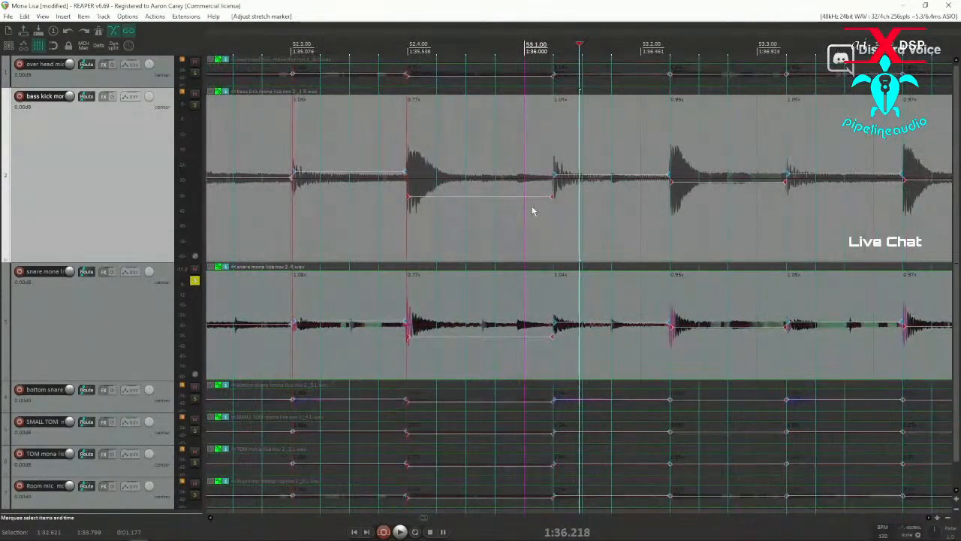
drag(530, 208, 600, 209)
key(alt+Delete)
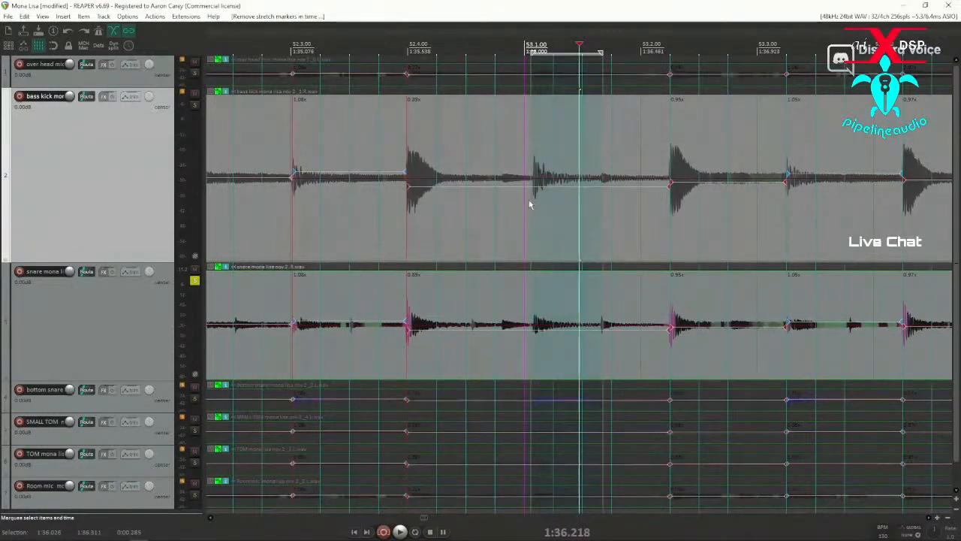
Replace the stray stretch marker at 1:35.921 with one on the hit just after 53.1, and snap it to the grid
click(505, 198)
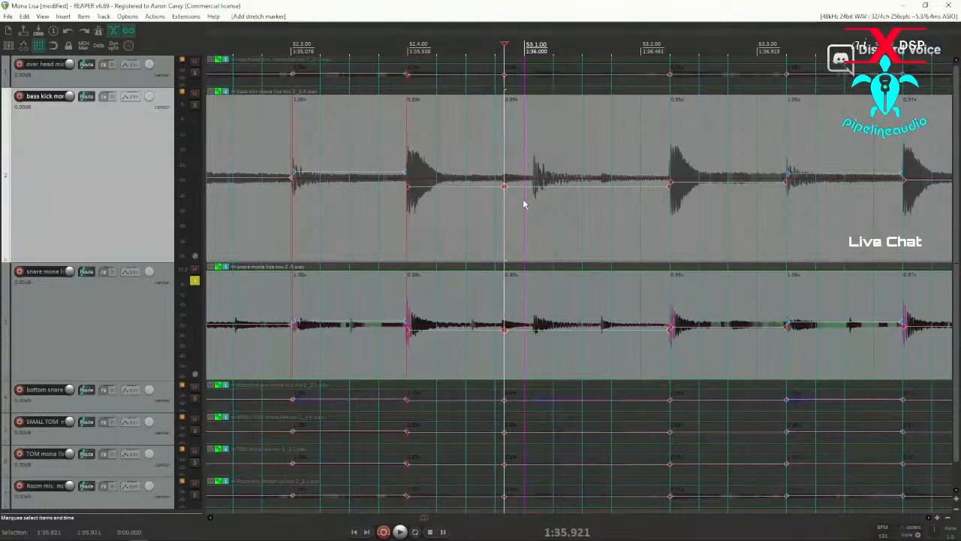
click(523, 208)
key(w)
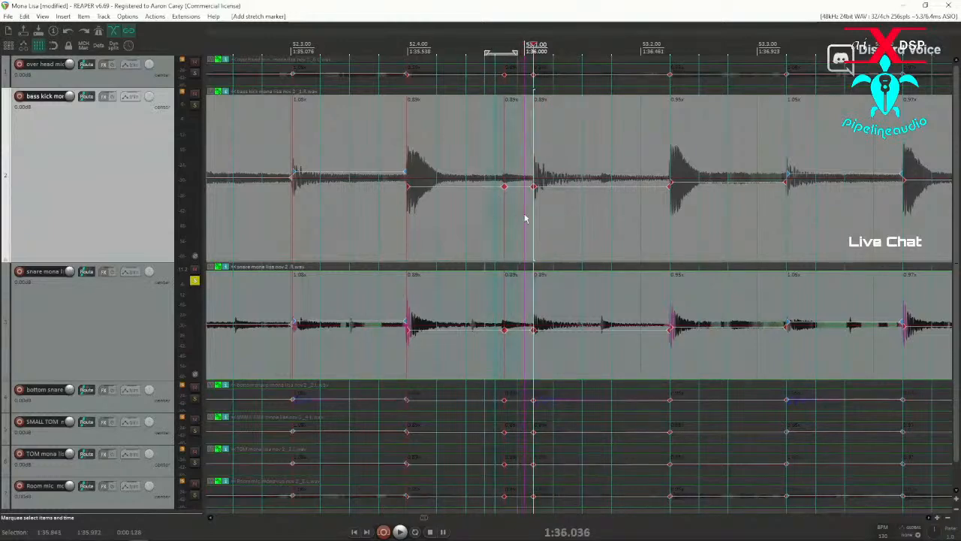
key(Delete)
drag(566, 219, 494, 229)
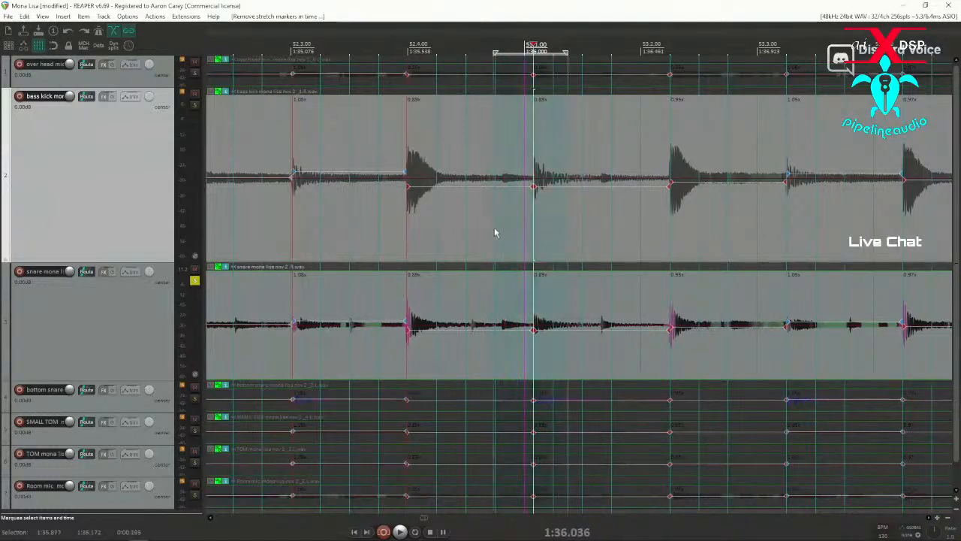
key(q)
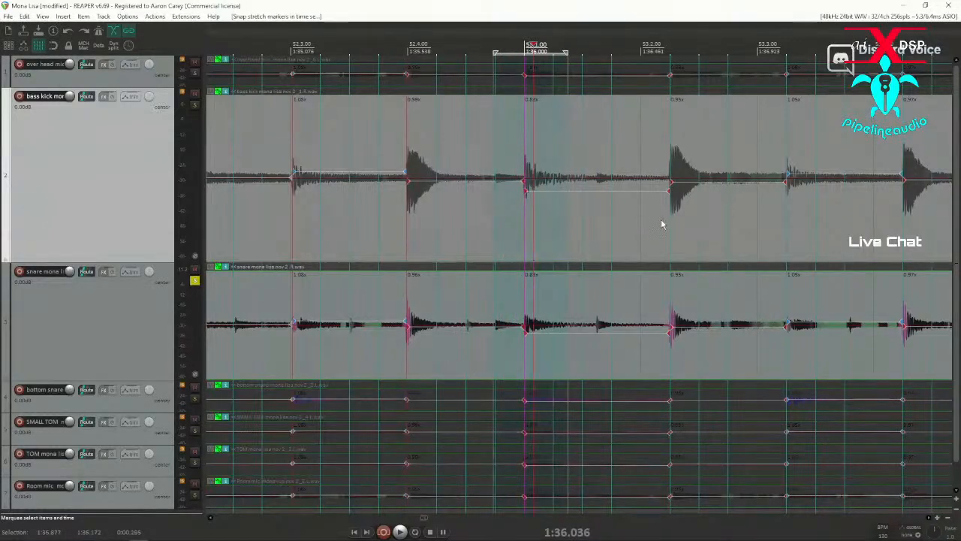
Examine the stretch markers from measure 53 to 55 and listen to the drums from about beat 53.2
click(800, 231)
scroll(781, 231, up, 2)
scroll(781, 232, down, 6)
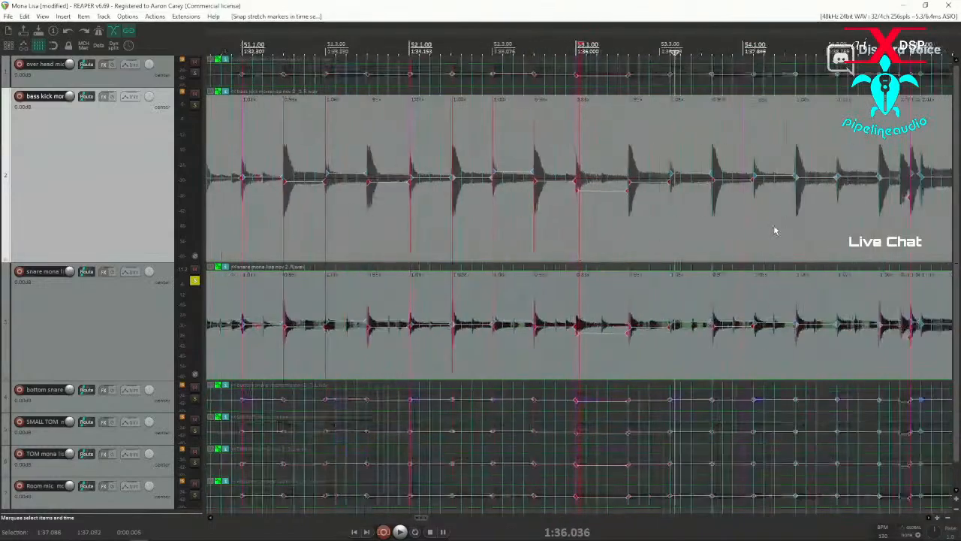
click(706, 219)
scroll(706, 218, up, 3)
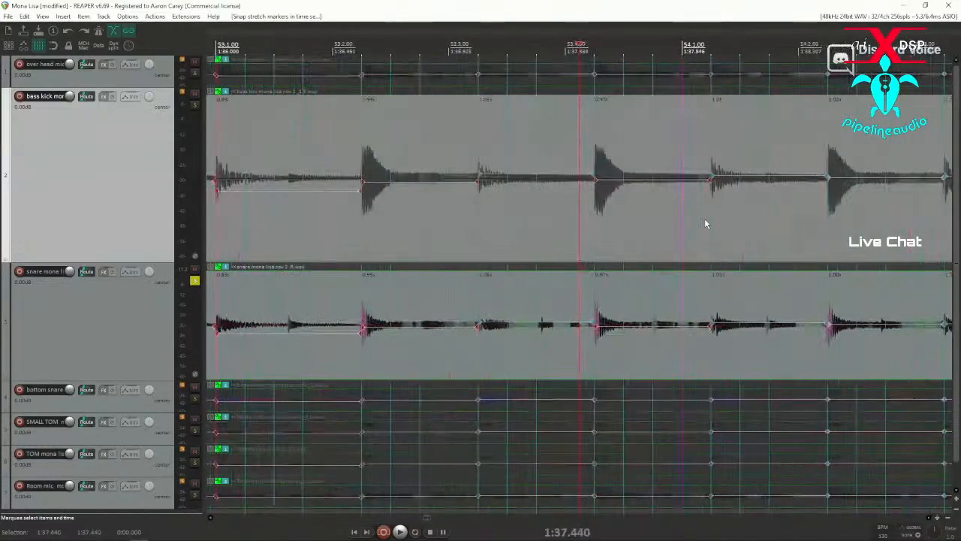
scroll(709, 226, down, 2)
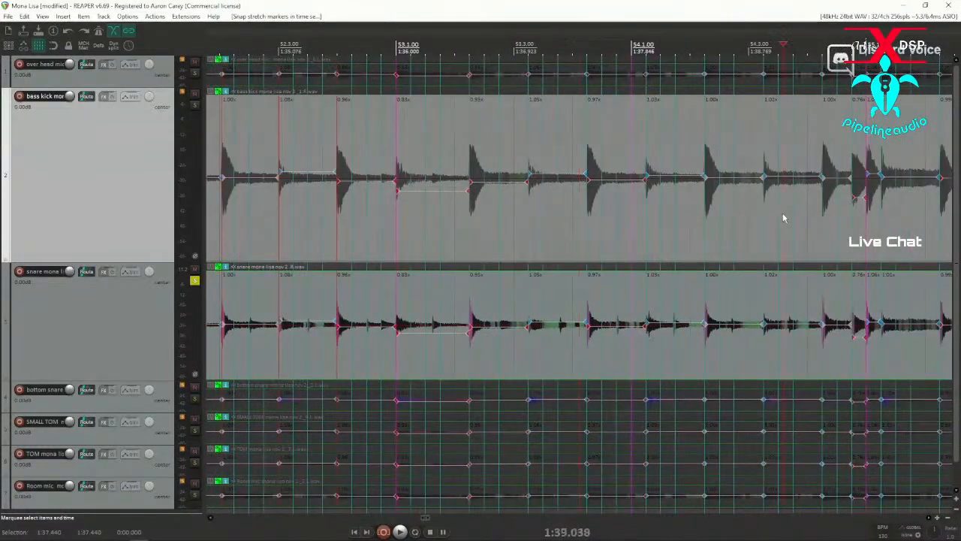
scroll(783, 219, up, 2)
scroll(563, 238, down, 2)
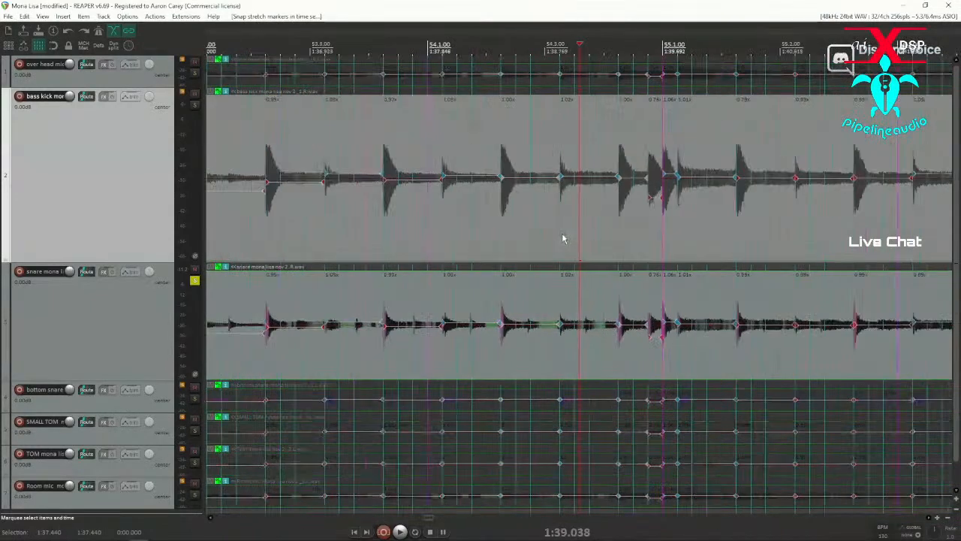
click(262, 220)
key(space)
scroll(316, 224, down, 1)
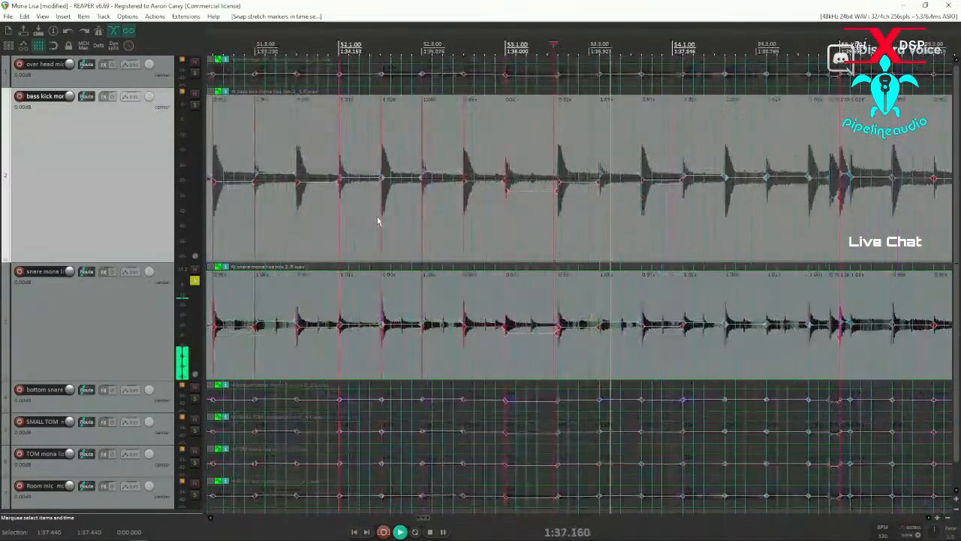
key(space)
Play back the drums from 1:35.079 and remove the stretch marker on the hit at 53.1
click(423, 210)
key(space)
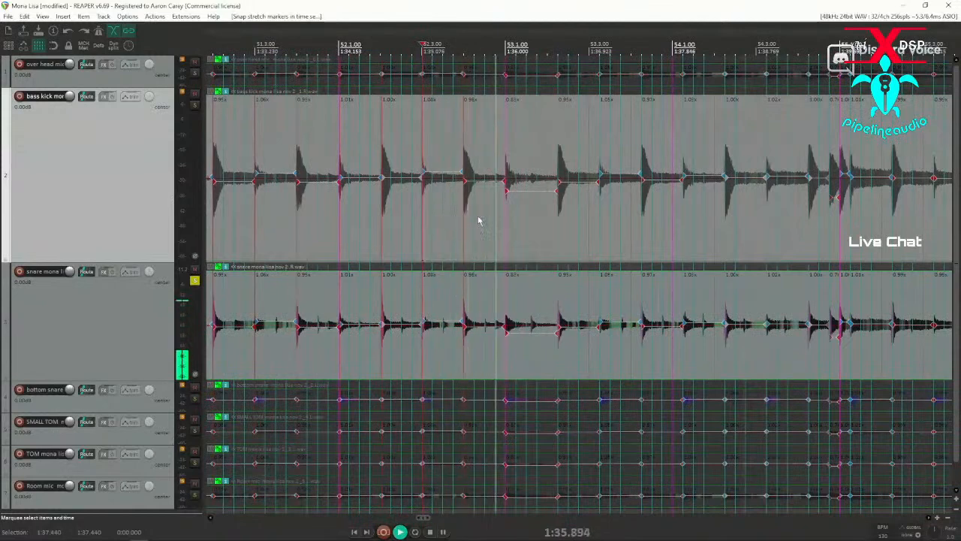
key(space)
drag(495, 209, 522, 214)
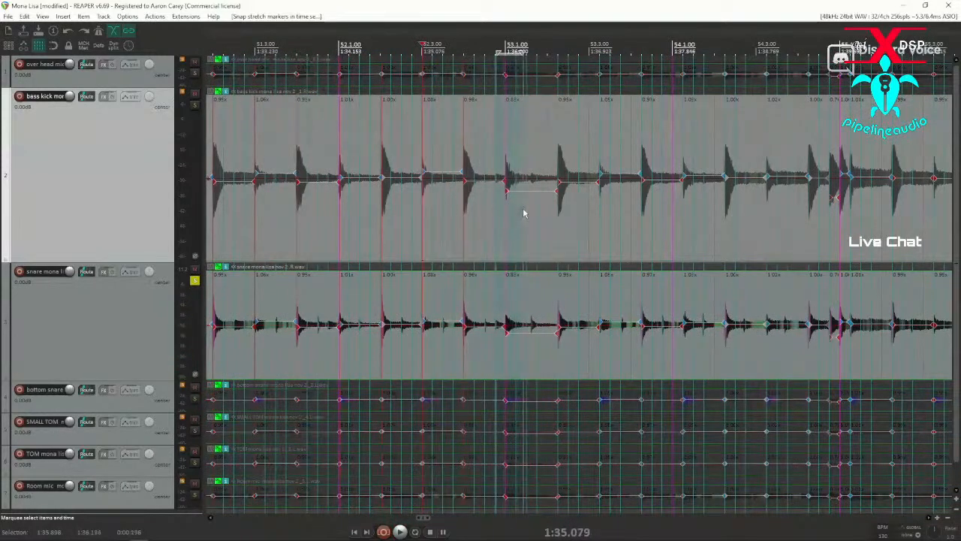
key(Delete)
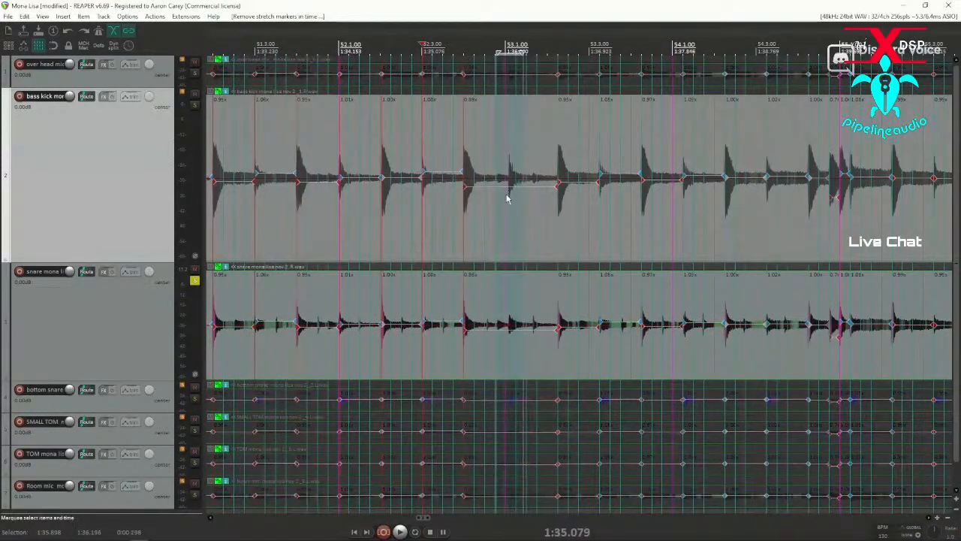
Add a stretch marker on the hit just after 53.1, snap it to the grid, and listen to the result
key(Tab)
key(shift+w)
drag(503, 212, 524, 218)
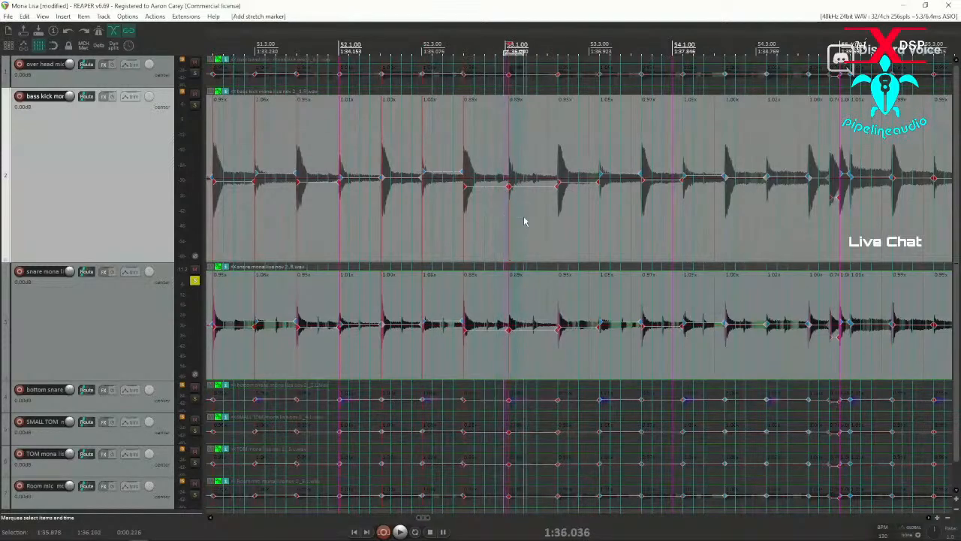
key(q)
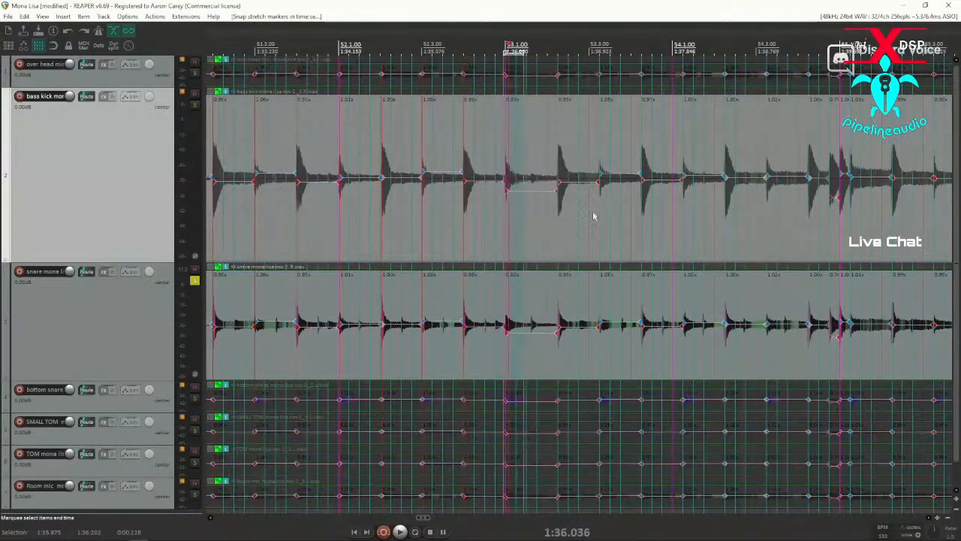
key(space)
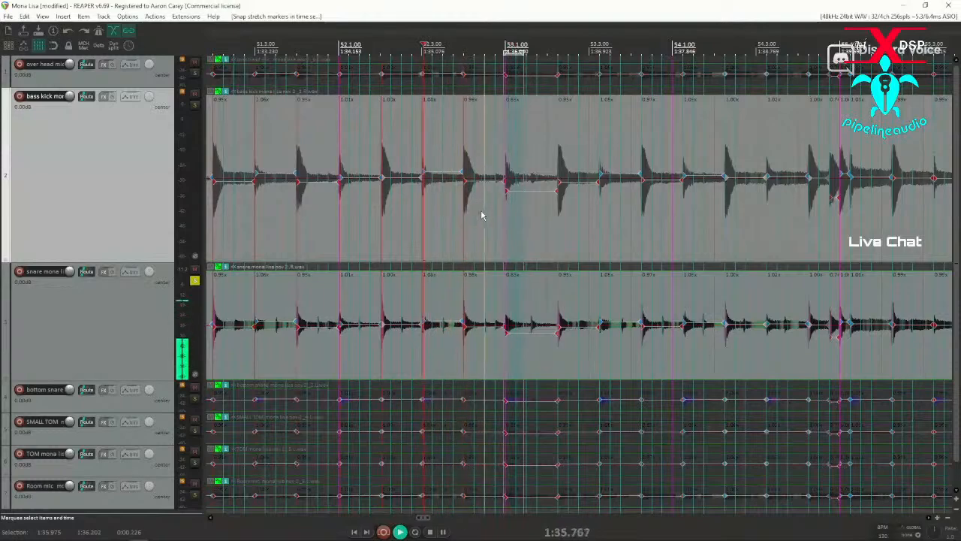
key(space)
Move the stretch markers on the hits near 53.2, 53.3 and 53.4 back to their beats and snap them to the grid
scroll(569, 208, up, 3)
drag(550, 190, 533, 198)
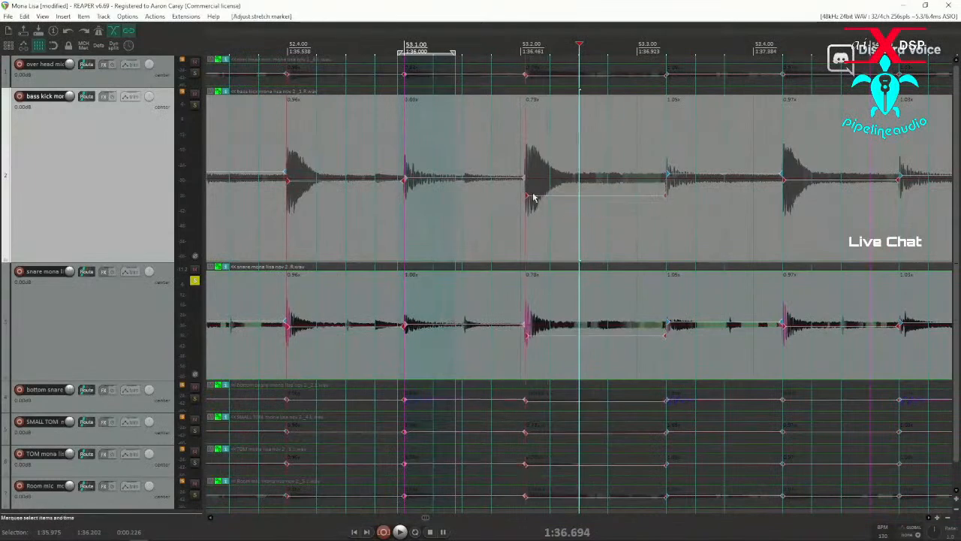
click(668, 172)
drag(668, 175, 639, 175)
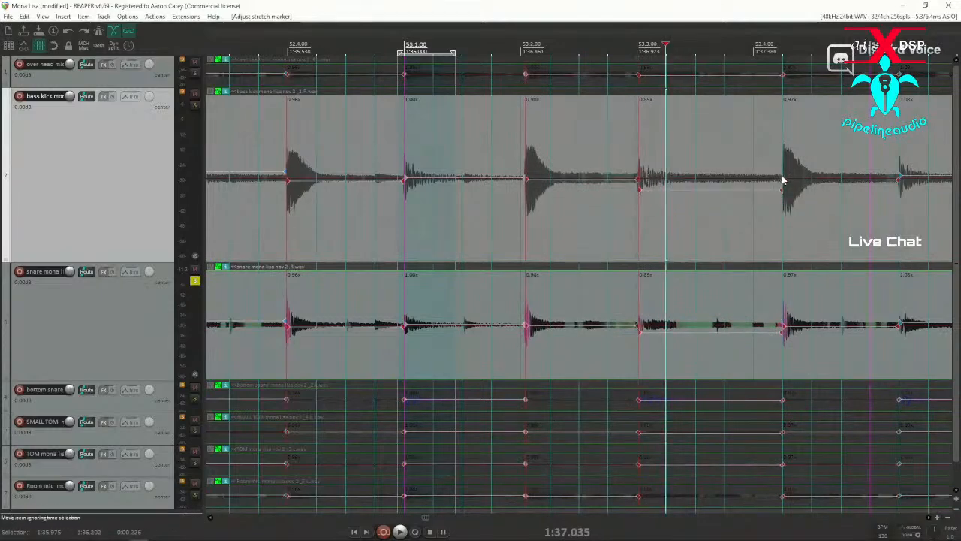
drag(783, 180, 755, 180)
drag(500, 223, 792, 223)
key(q)
Examine the hits around 54.1 and play back the drums from 1:37.291
click(869, 214)
scroll(869, 216, up, 3)
scroll(841, 217, down, 3)
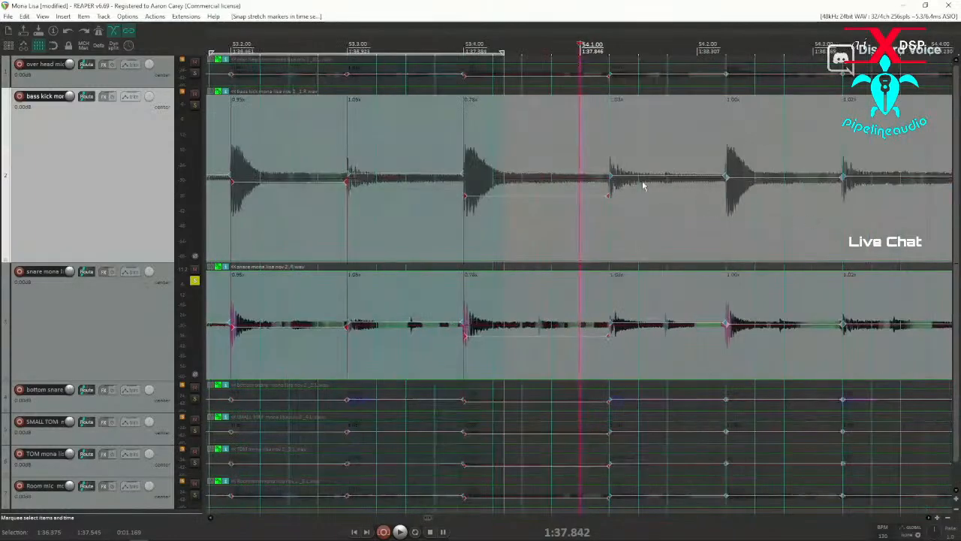
click(440, 215)
key(space)
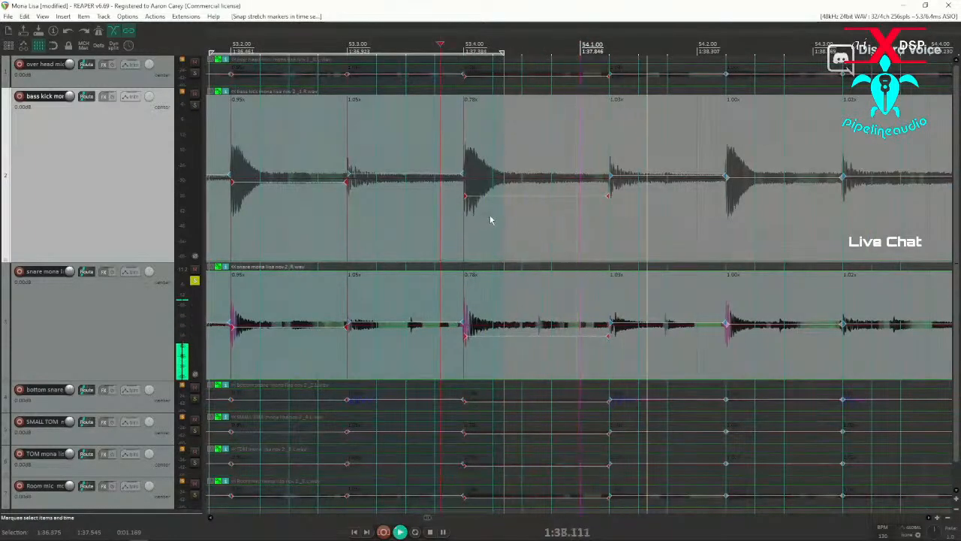
key(space)
Split the grouped drums at 1:37.788 and slip the later items' contents earlier so their first hit lands on 54.1
drag(590, 199, 639, 220)
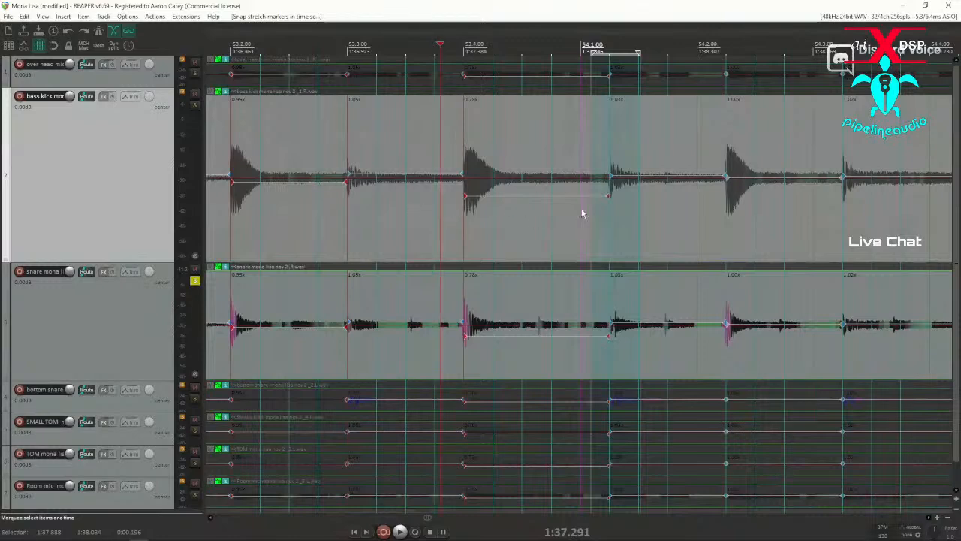
key(s)
drag(662, 148, 637, 156)
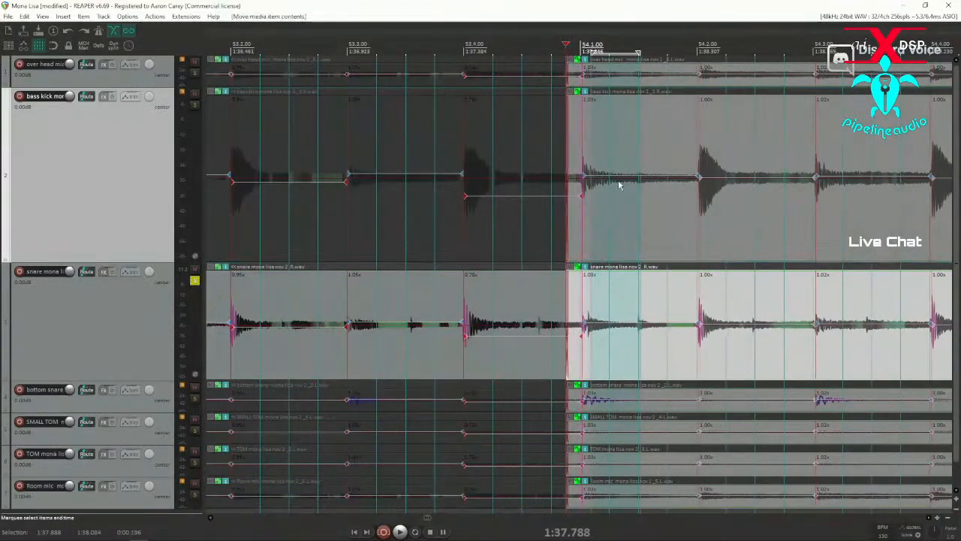
Adjust the crossfade at the split before 54.1 and listen across it from 1:36.680 and again from just after 53.3
mouse_move(586, 233)
mouse_down()
mouse_move(647, 229)
mouse_move(580, 235)
mouse_up()
click(298, 124)
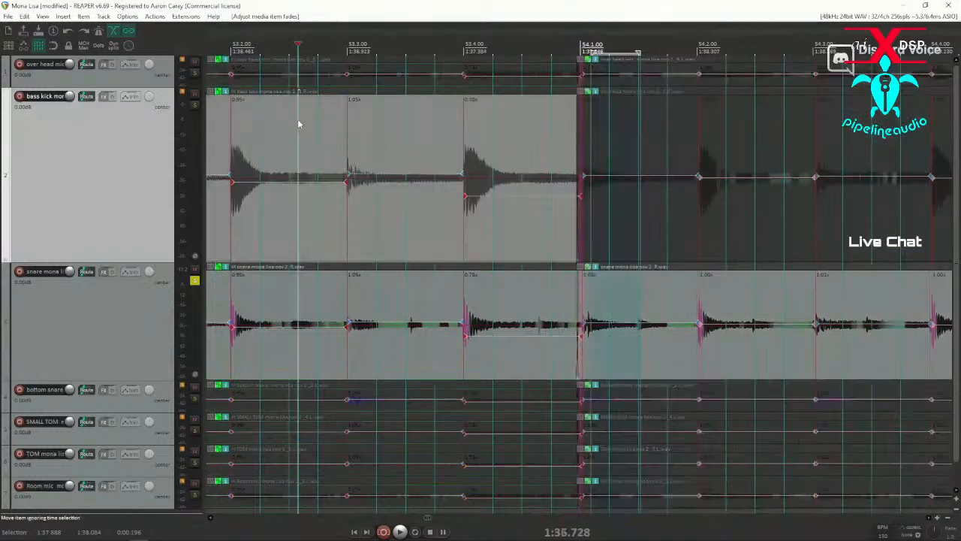
click(285, 119)
key(space)
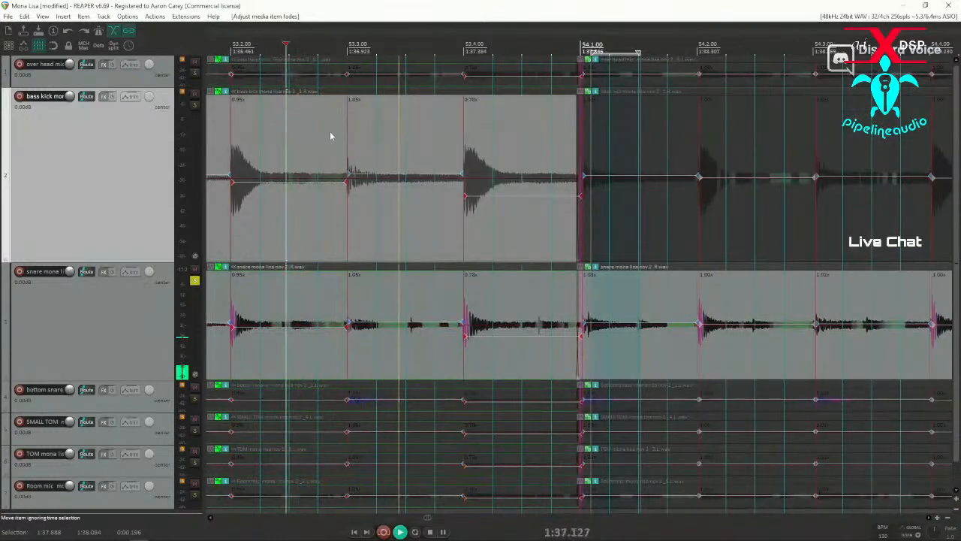
key(space)
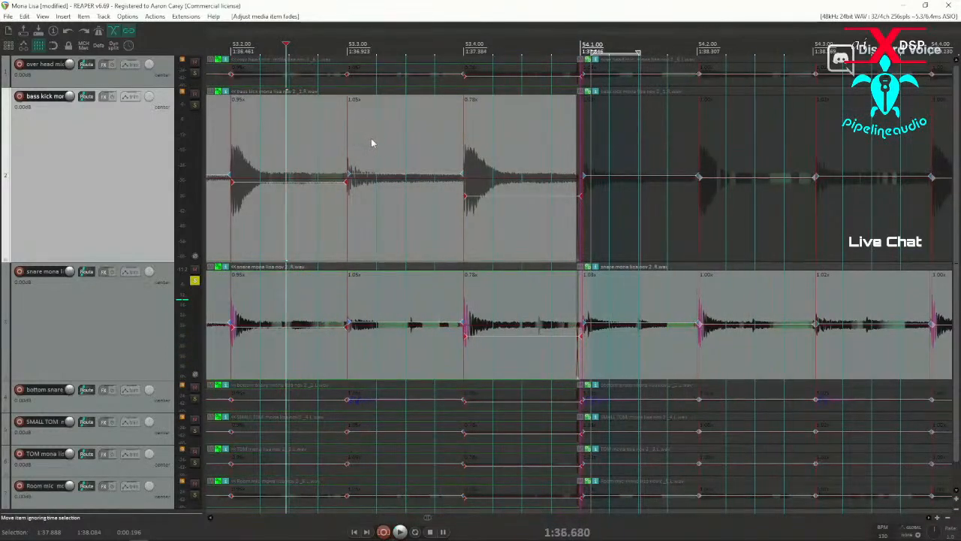
click(378, 140)
key(space)
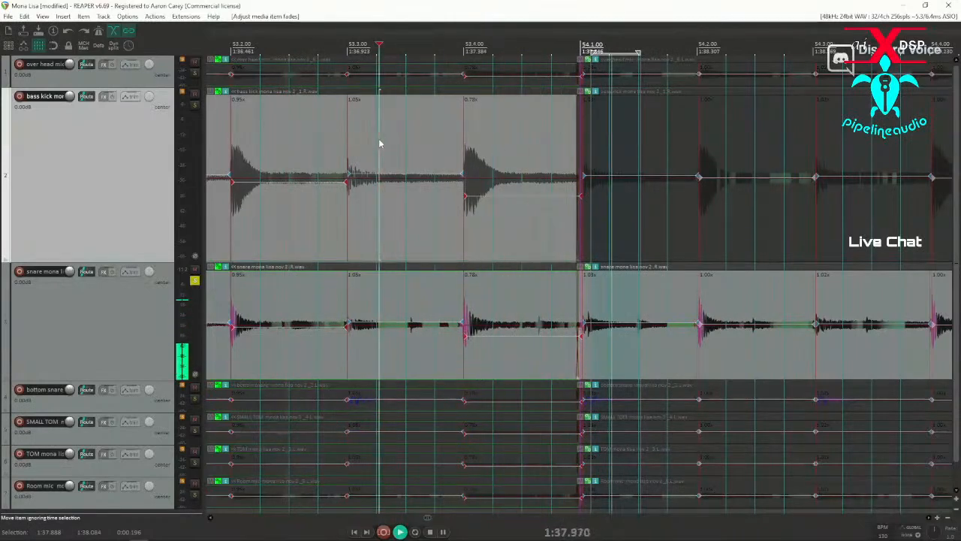
Inspect the crossfade before 54.1 up close and listen to the transition from 1:37.286
scroll(645, 197, up, 5)
scroll(466, 231, down, 2)
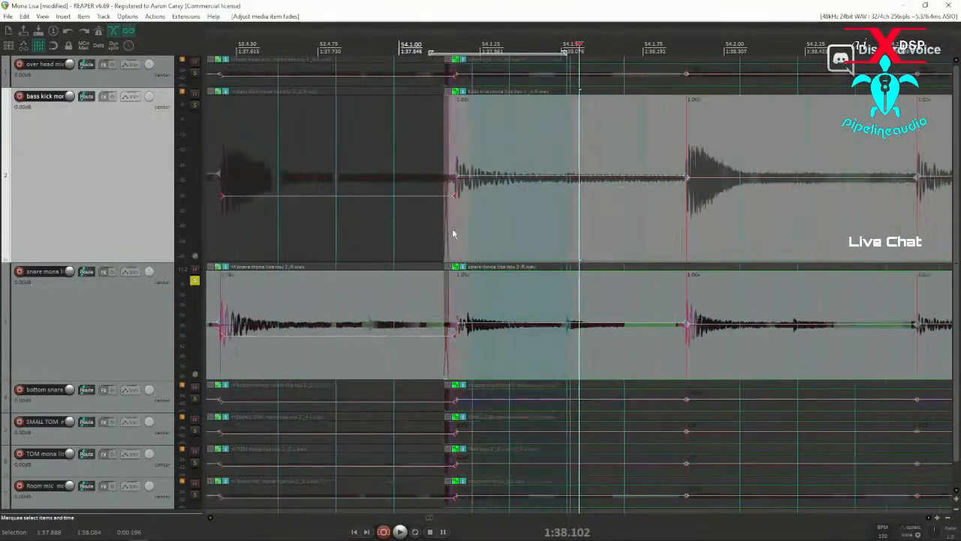
scroll(466, 233, down, 2)
click(289, 222)
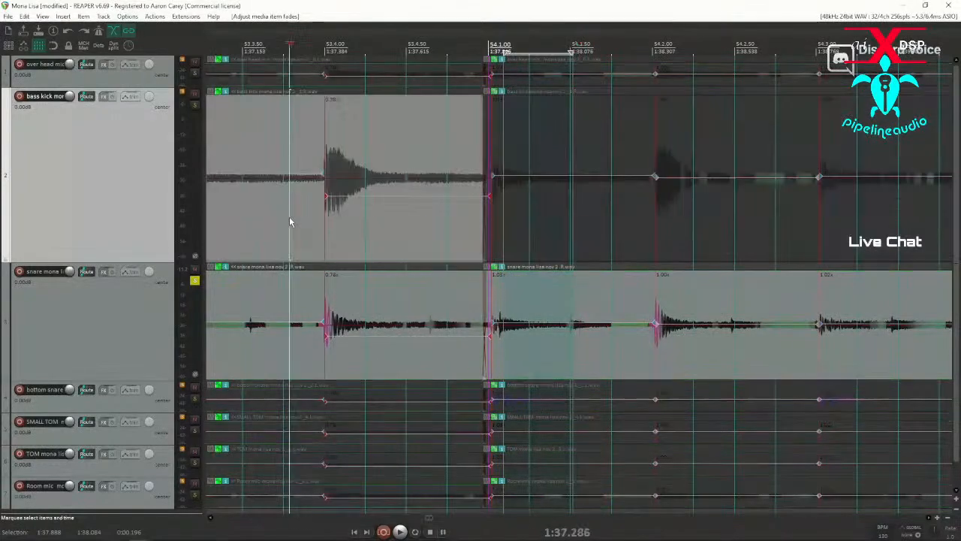
scroll(606, 221, down, 3)
key(space)
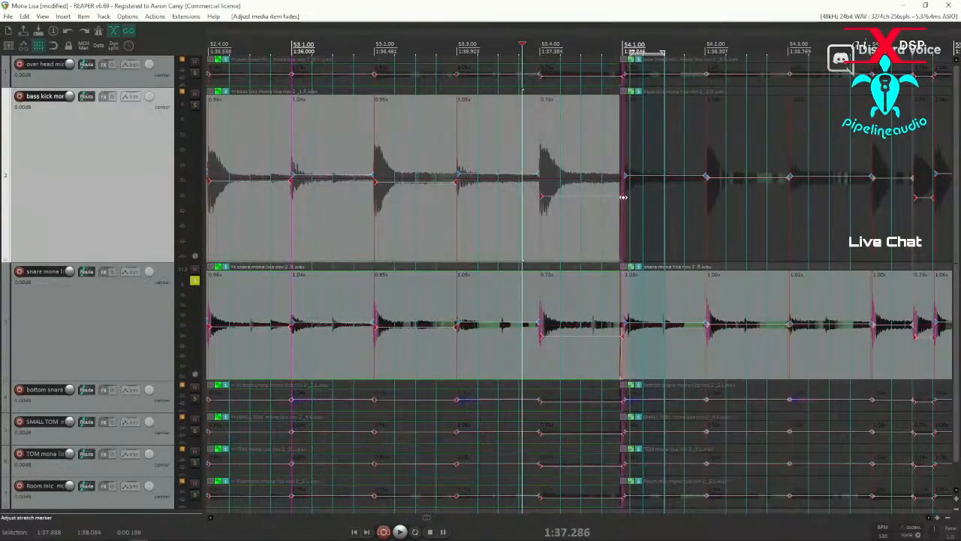
Move the item edge at the split before 54.1 slightly earlier and play back the transition from after 53.3
click(631, 208)
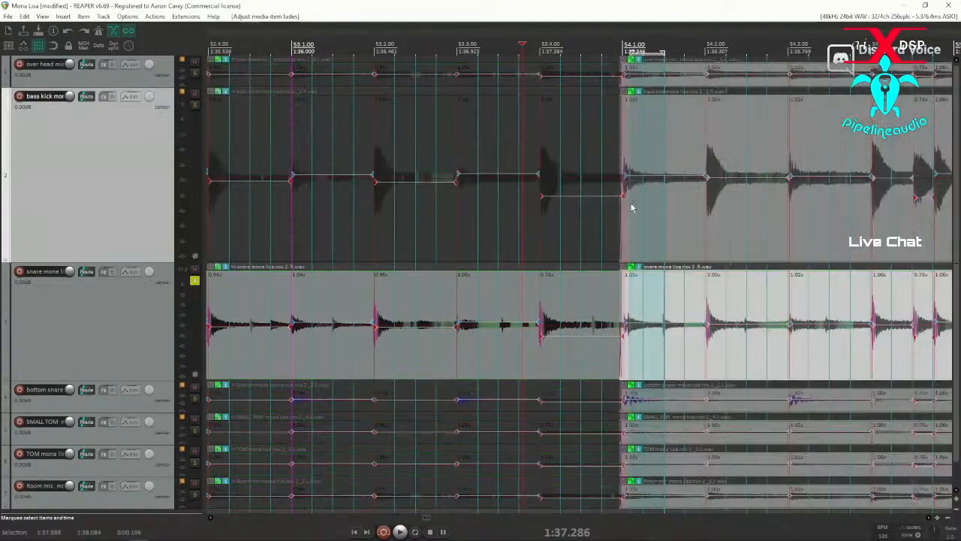
mouse_move(617, 213)
mouse_down()
mouse_move(577, 218)
mouse_move(616, 219)
mouse_up()
click(494, 233)
key(space)
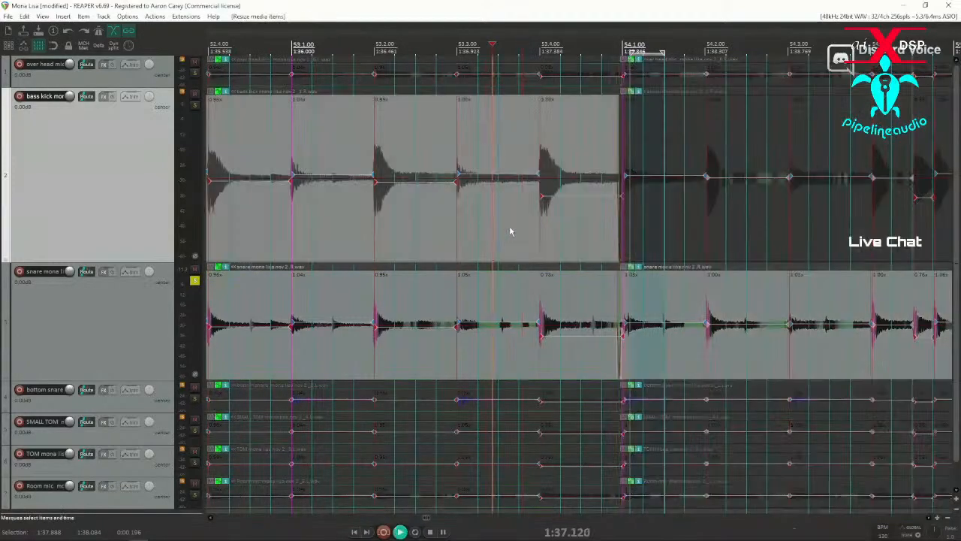
Trim the later items to start at about 1:38.219, just before 54.2, and extend the earlier items slightly past 54.1.50
scroll(644, 234, up, 5)
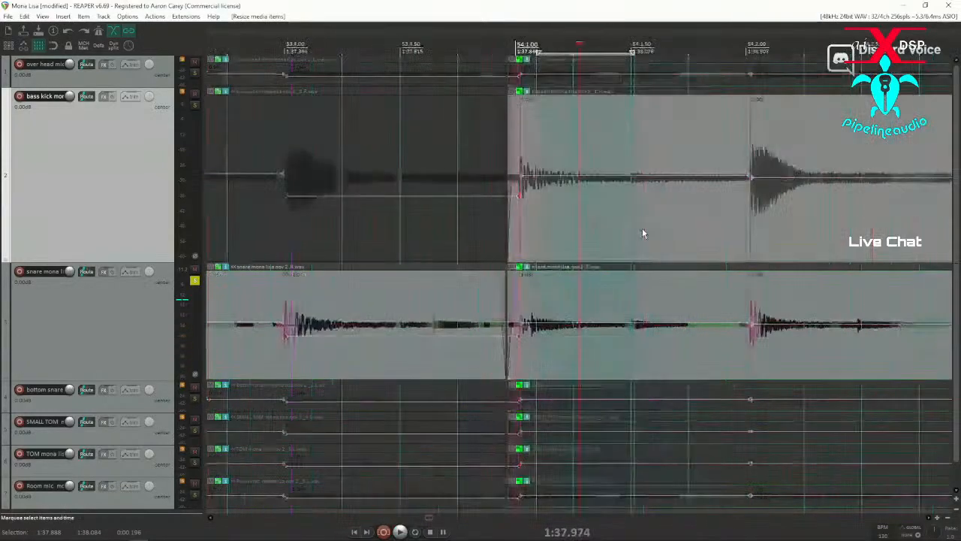
drag(509, 221, 702, 220)
drag(502, 228, 643, 228)
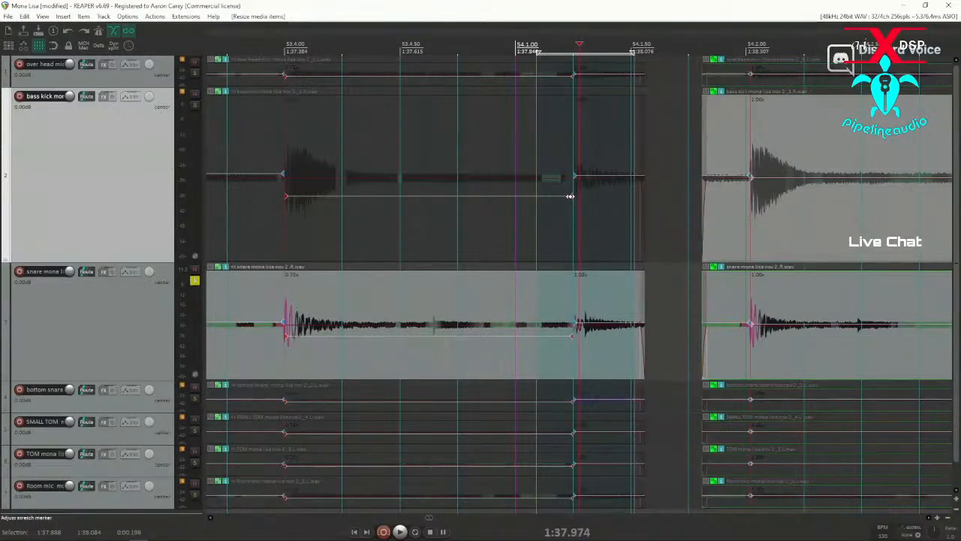
Move the stretch marker on the hit after 54.1 back to the beat and snap it to the grid
mouse_move(569, 196)
mouse_down()
mouse_move(516, 203)
mouse_move(539, 224)
mouse_up()
key(q)
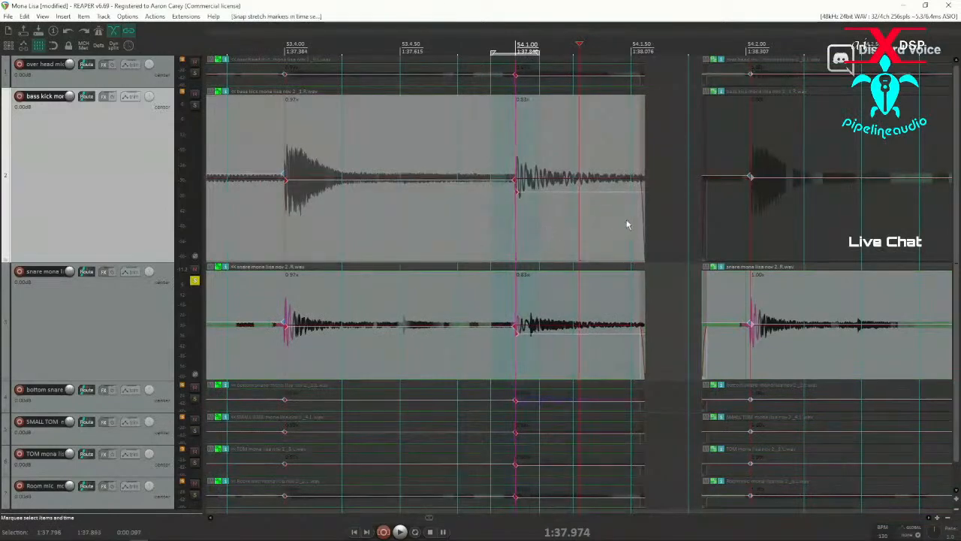
Trim the end of the earlier items back to just before 54.1
drag(644, 225, 511, 225)
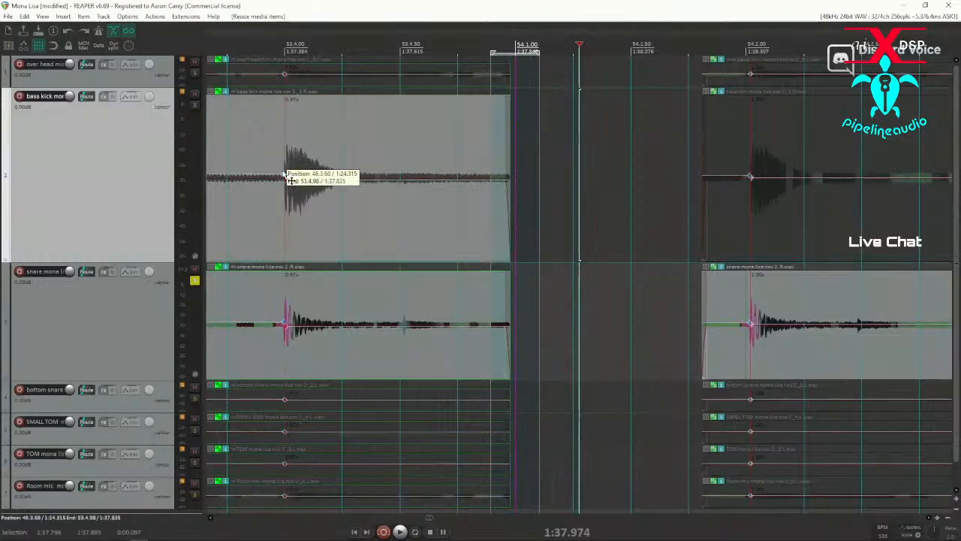
right_click(285, 178)
click(389, 22)
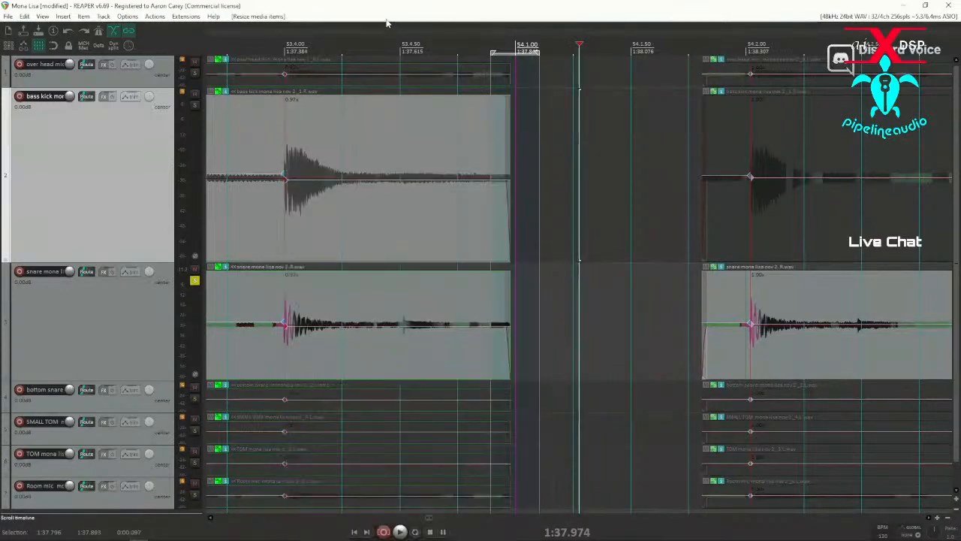
Extend the earlier items past 54.1 to crossfade with the later items just before 54.2, and listen across the join
scroll(499, 191, down, 3)
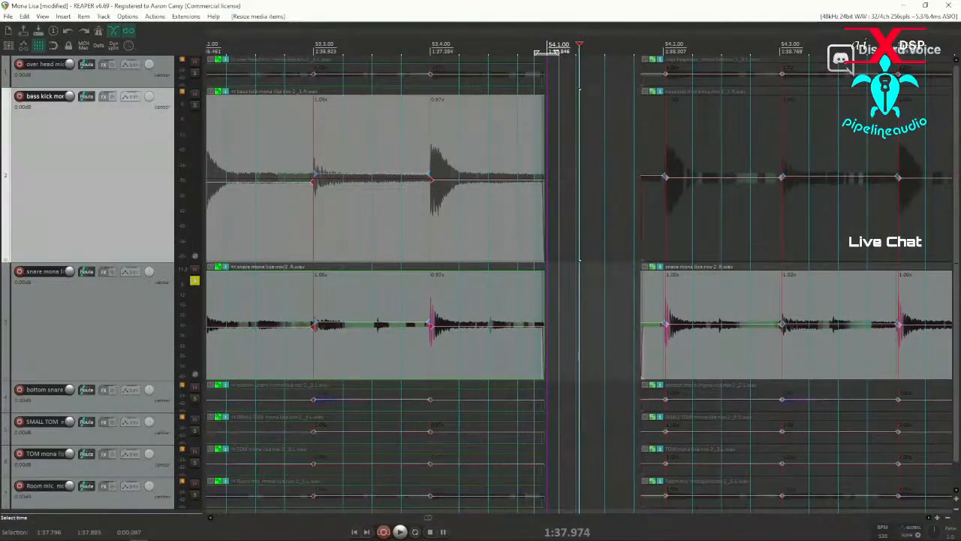
drag(545, 229, 646, 243)
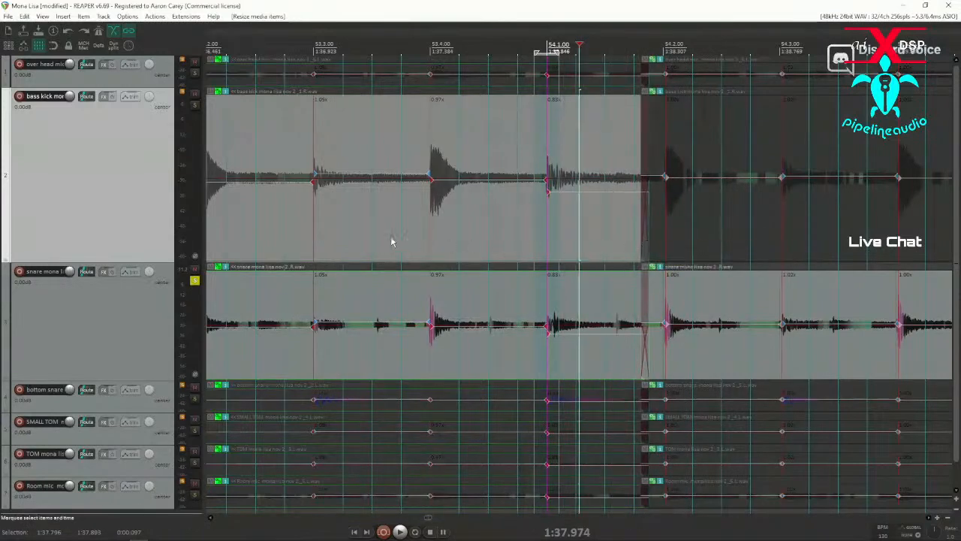
click(391, 241)
key(space)
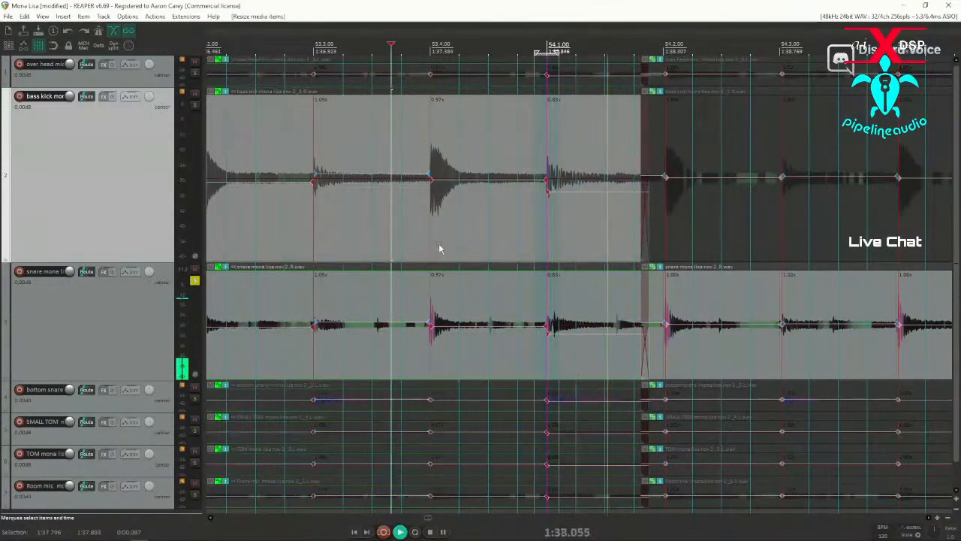
Listen on through the following measures and examine the stretch markers between measures 54 and 59
click(683, 246)
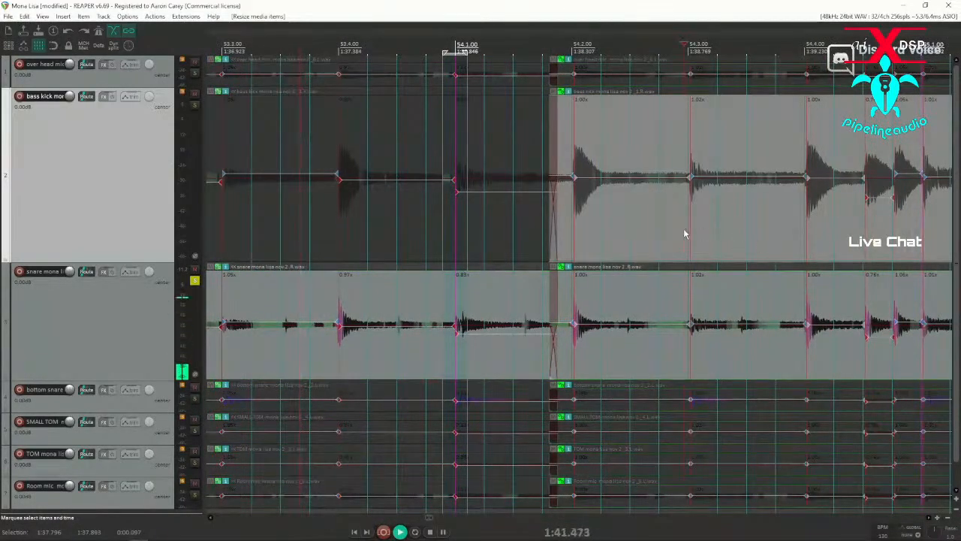
scroll(675, 217, down, 5)
scroll(861, 226, up, 3)
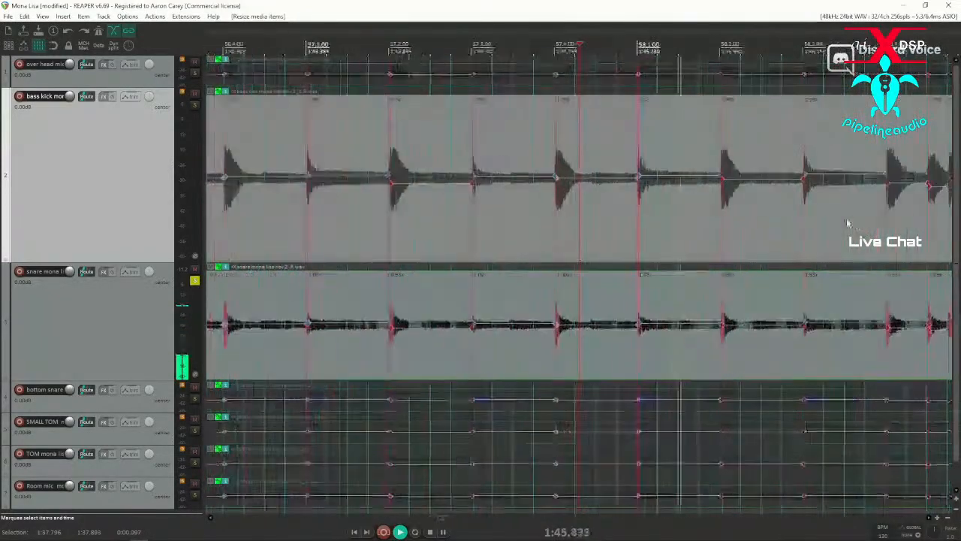
key(space)
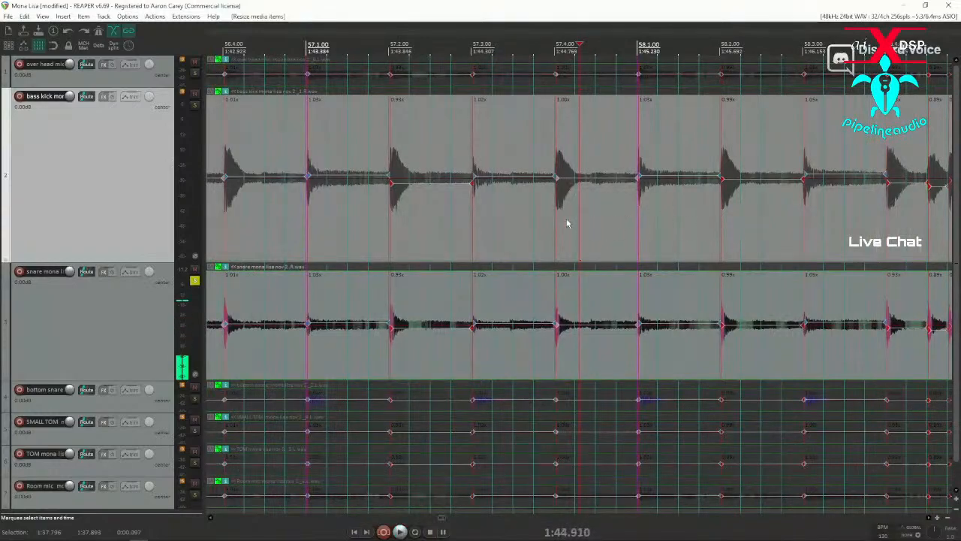
scroll(348, 227, down, 4)
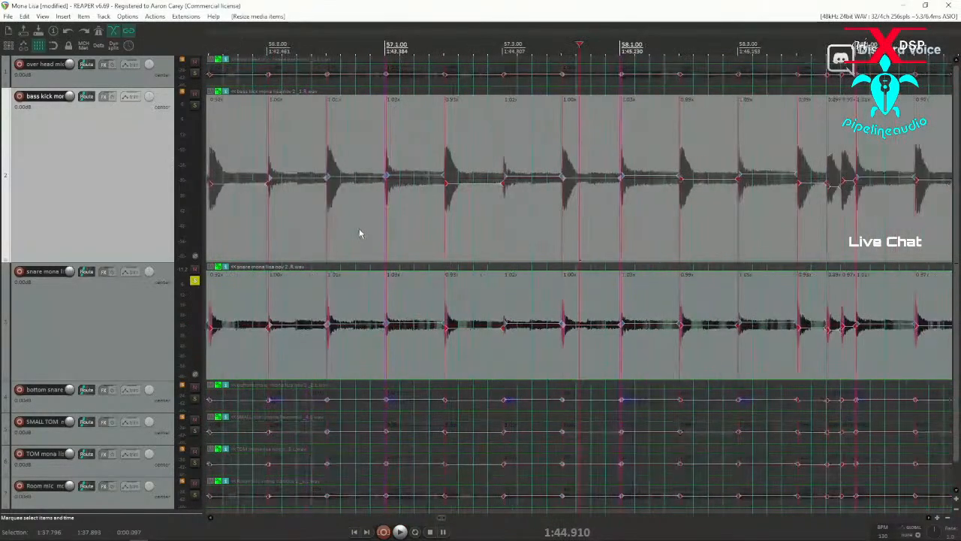
click(278, 225)
scroll(430, 218, up, 5)
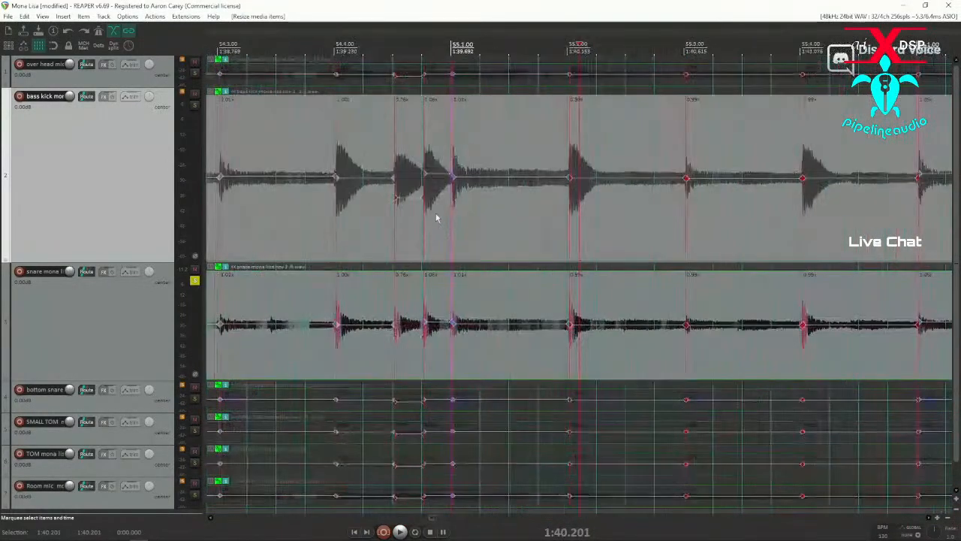
Select the later items' time range from 1:38.219 to 4:40.253, snap its stretch markers to the grid, and play it back
key(ctrl+z)
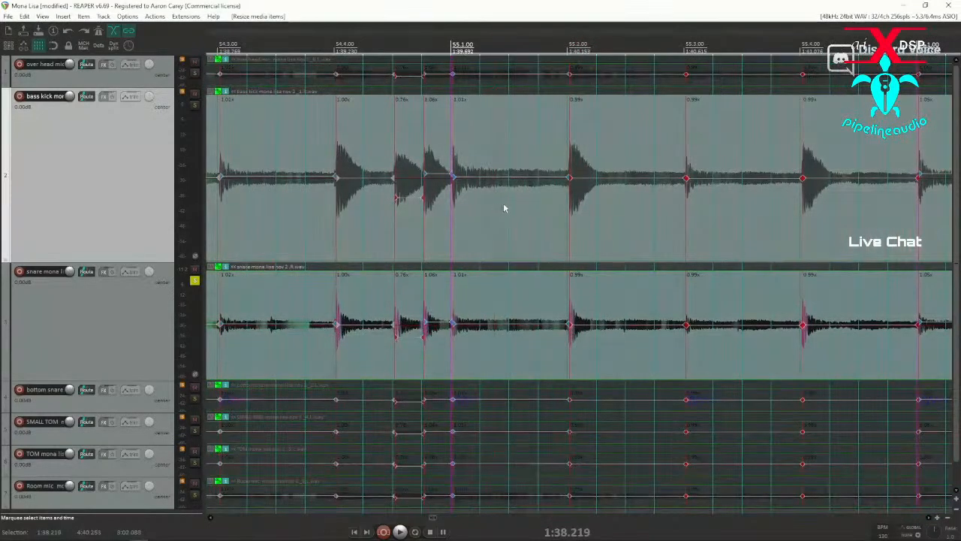
scroll(589, 213, down, 4)
key(space)
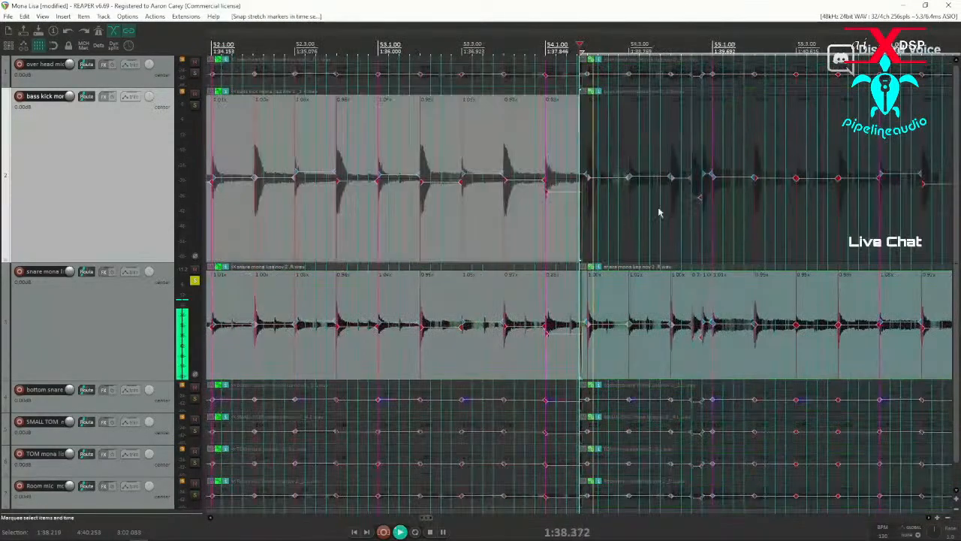
scroll(776, 210, up, 4)
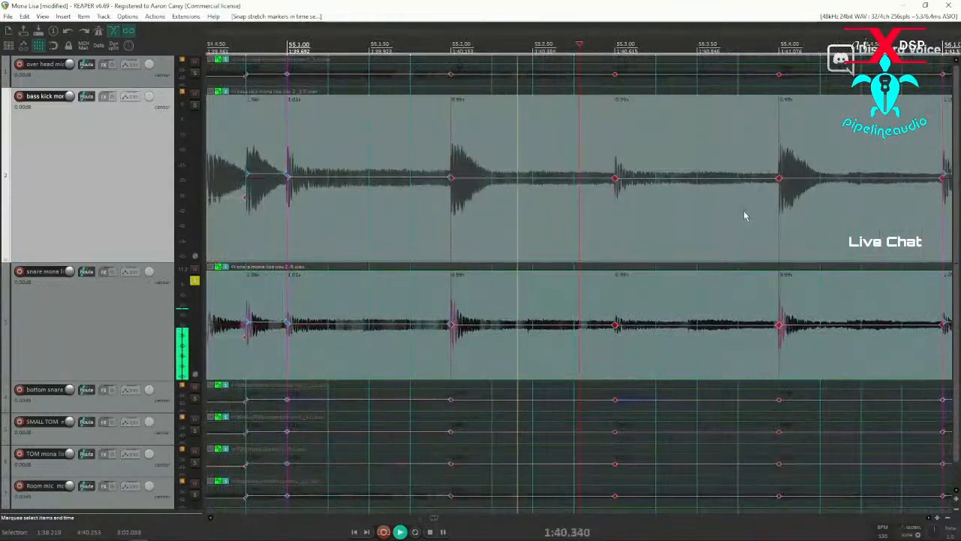
scroll(738, 219, down, 2)
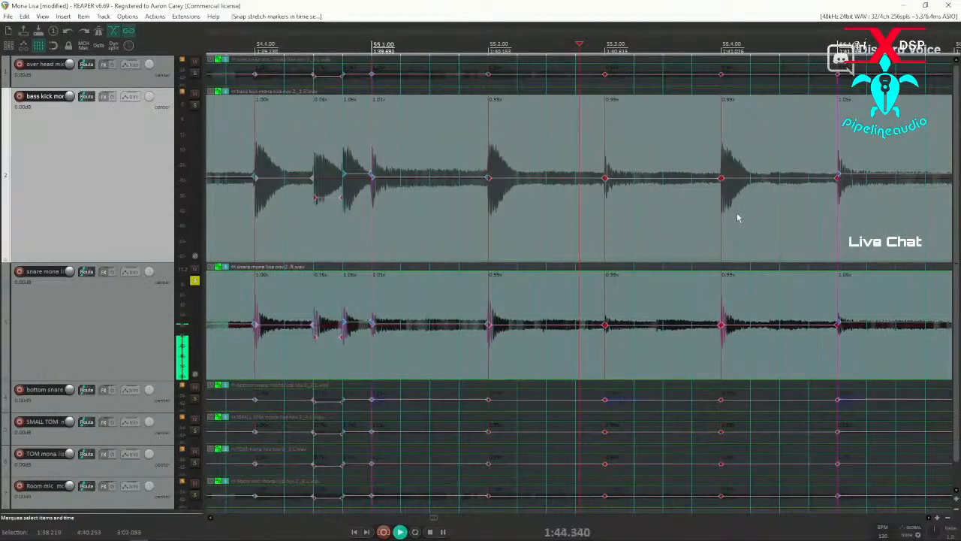
Split the grouped drum items at about 1:48.1, shortly after 59.1, and mute the section that follows
scroll(743, 210, down, 3)
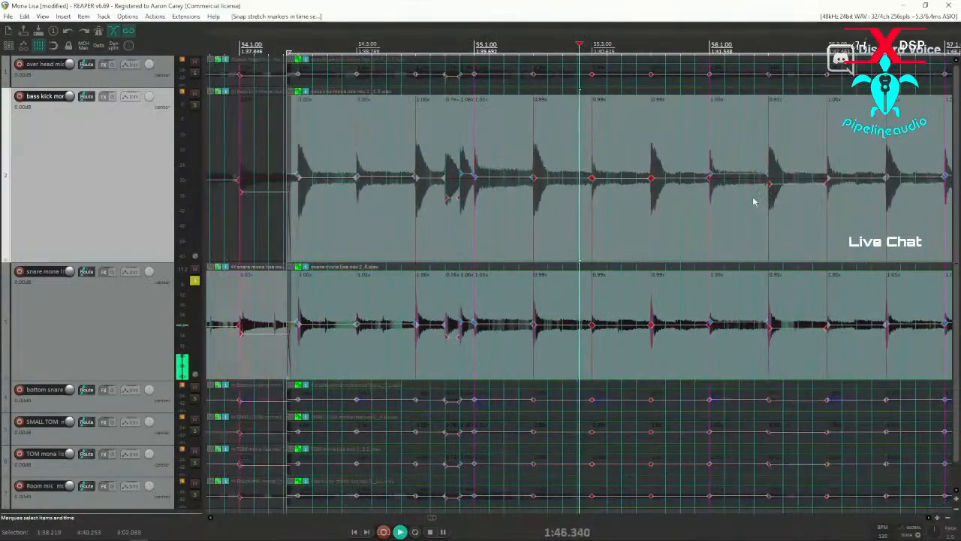
scroll(751, 200, down, 3)
click(826, 214)
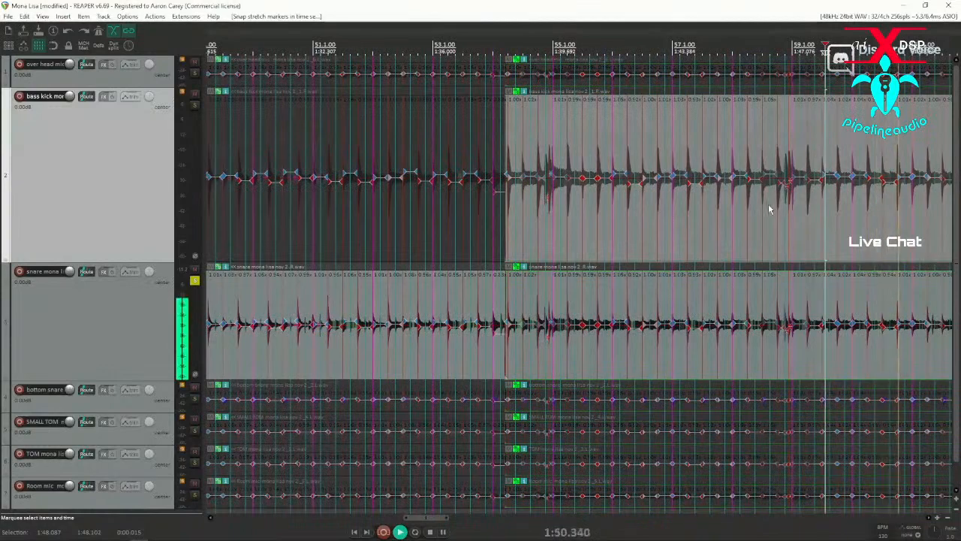
key(m)
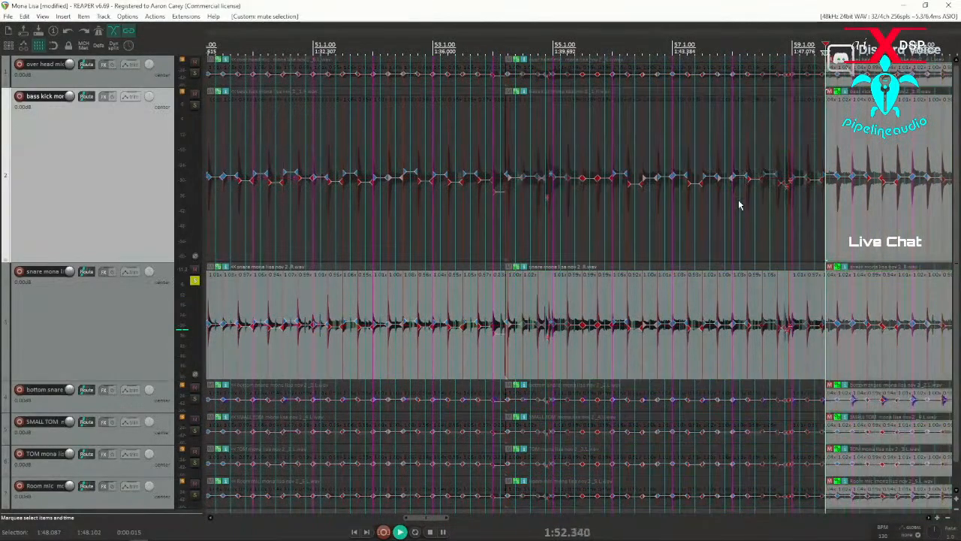
Take the snare track off solo, play the section from just before 69.3, and unmute the items after the split
scroll(825, 208, down, 3)
click(707, 207)
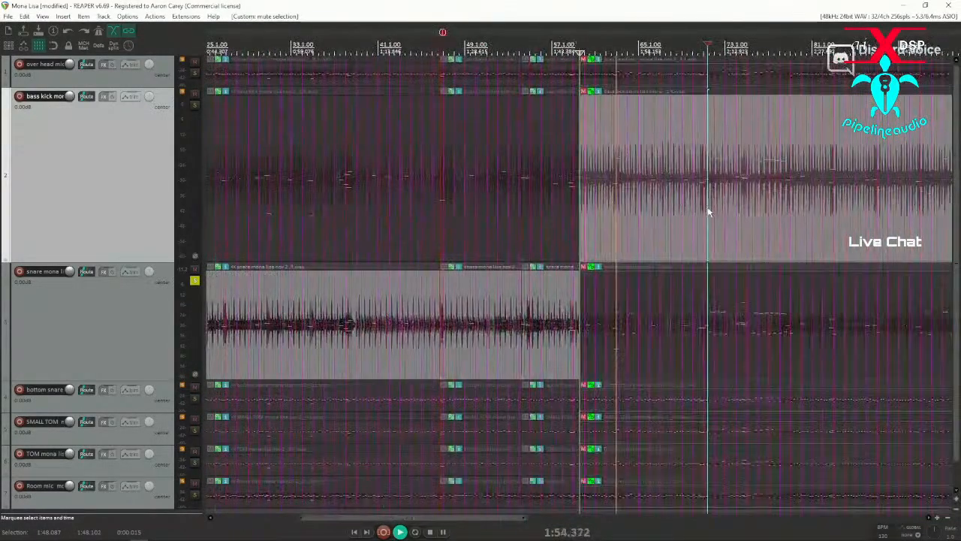
scroll(635, 223, up, 2)
scroll(532, 230, up, 6)
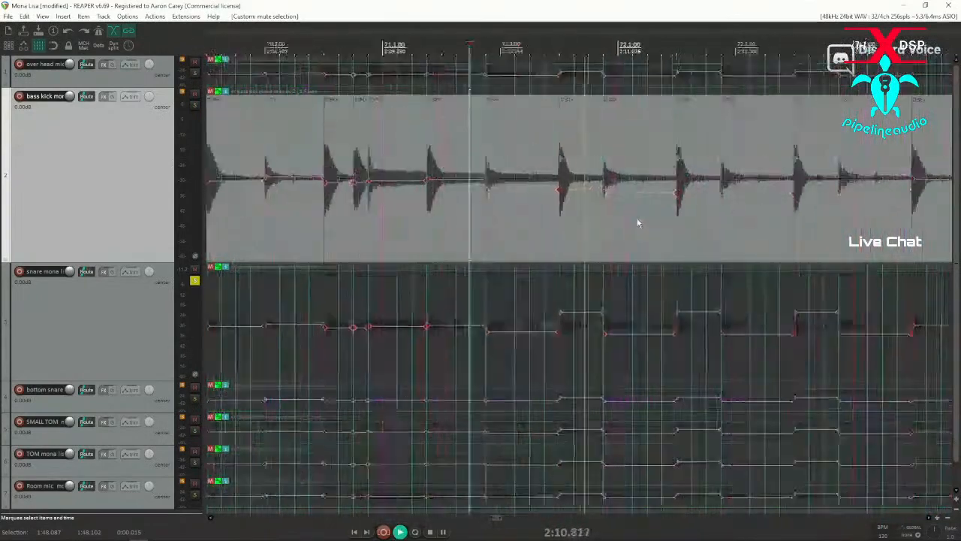
scroll(320, 226, down, 2)
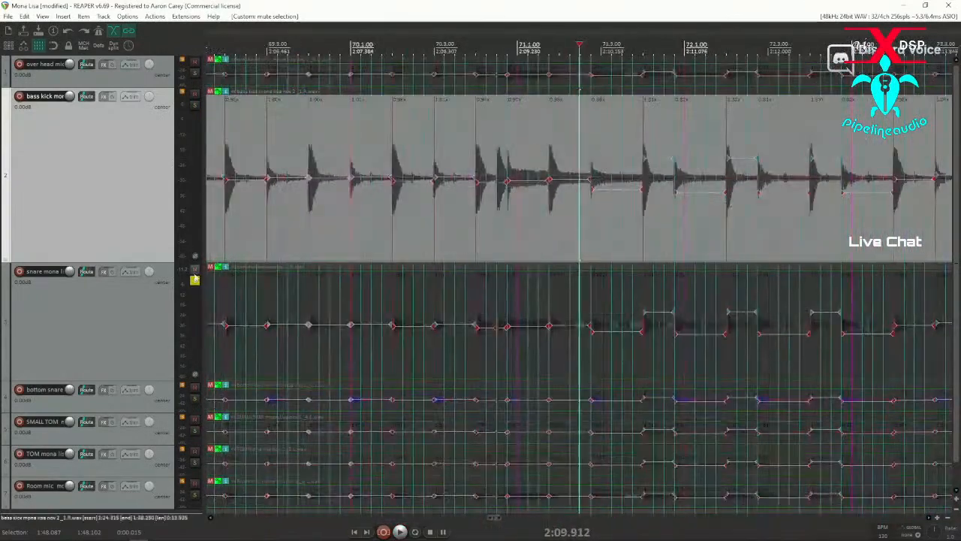
click(194, 282)
click(242, 221)
key(space)
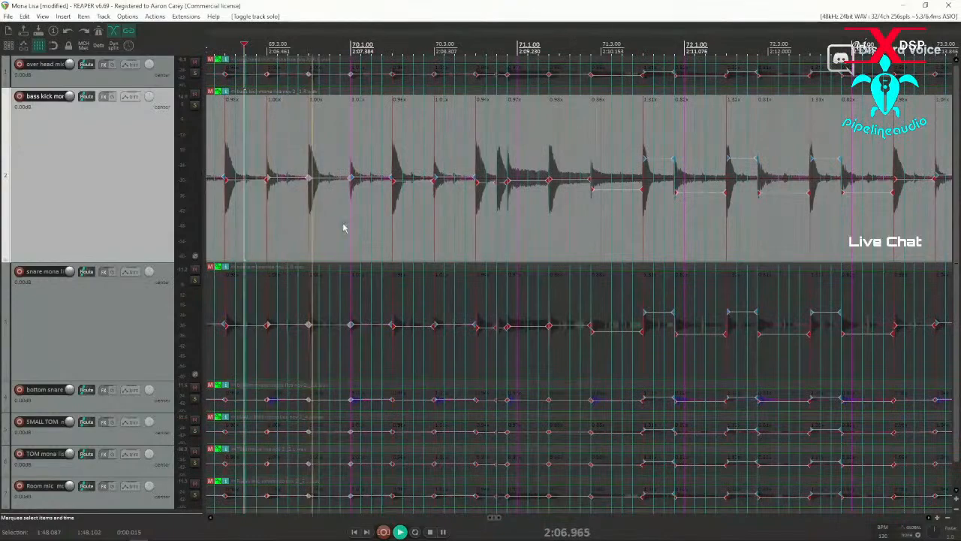
scroll(346, 227, down, 3)
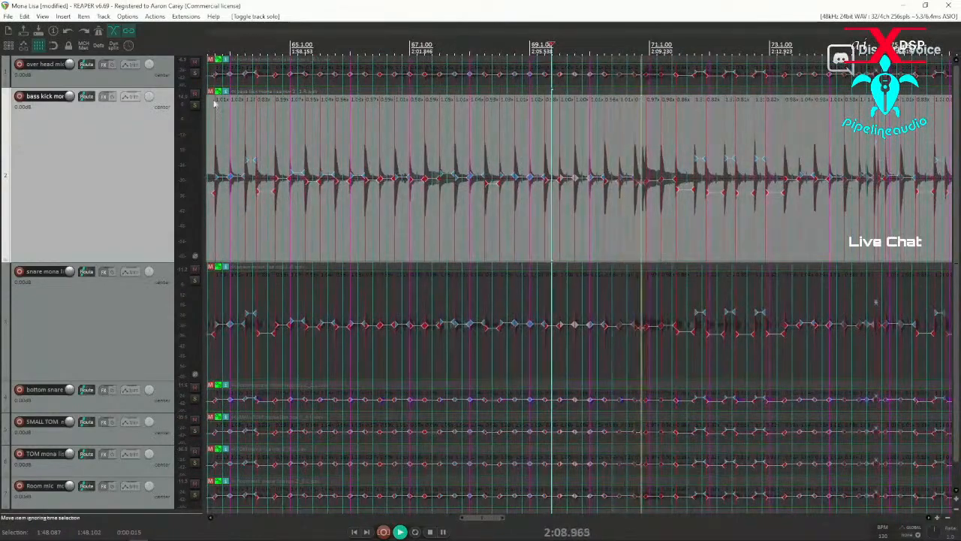
key(ctrl+a)
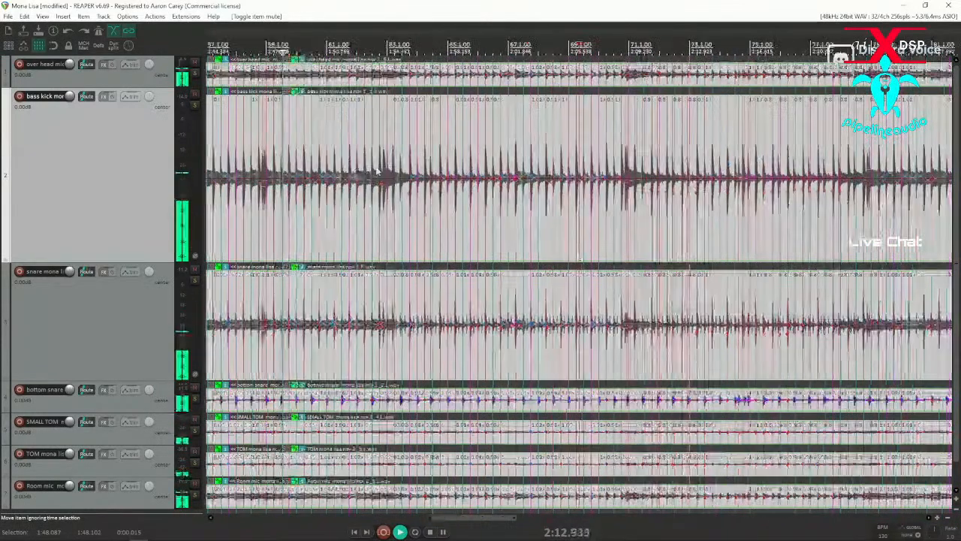
Listen through the passage around 71.1 with all tracks audible and examine its hits and stretch markers against the grid
scroll(441, 174, down, 2)
scroll(441, 174, up, 4)
click(586, 219)
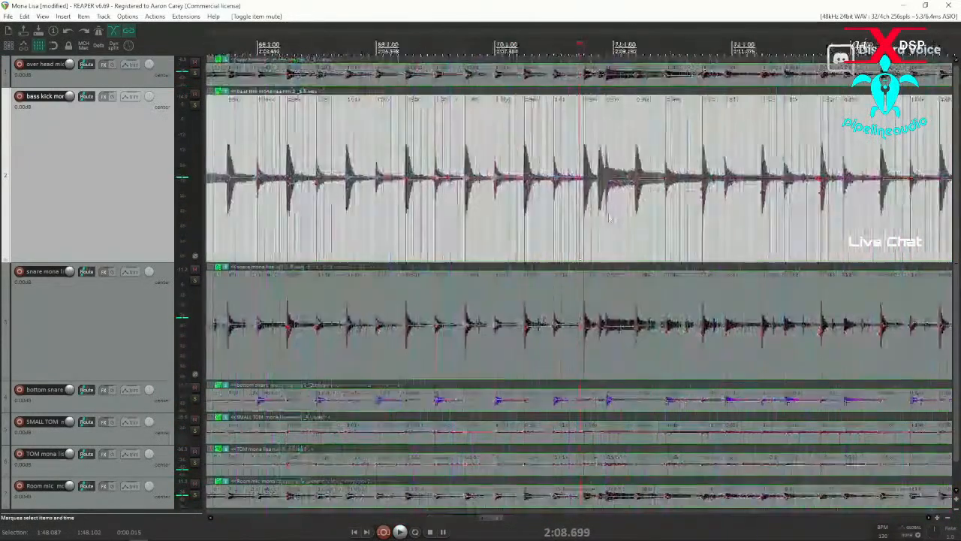
scroll(585, 219, down, 2)
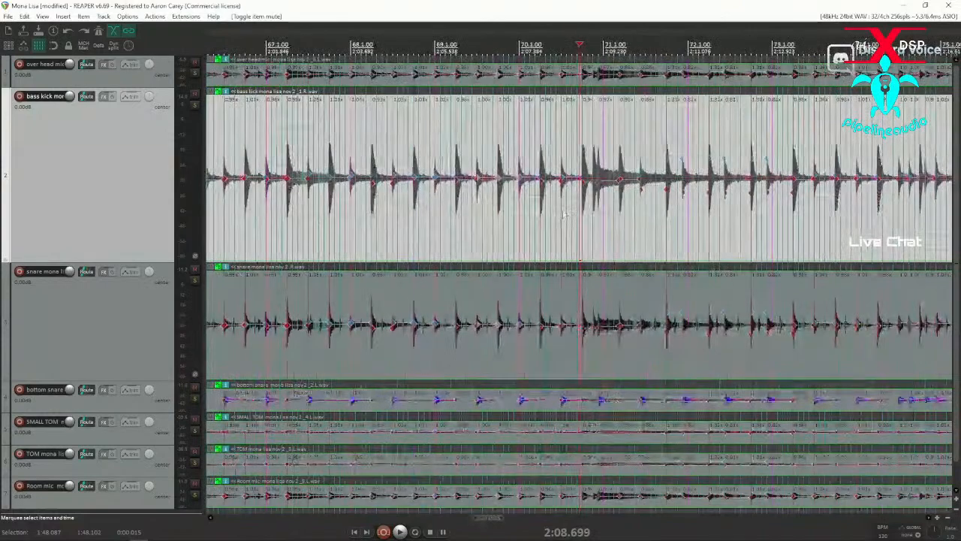
scroll(620, 238, up, 4)
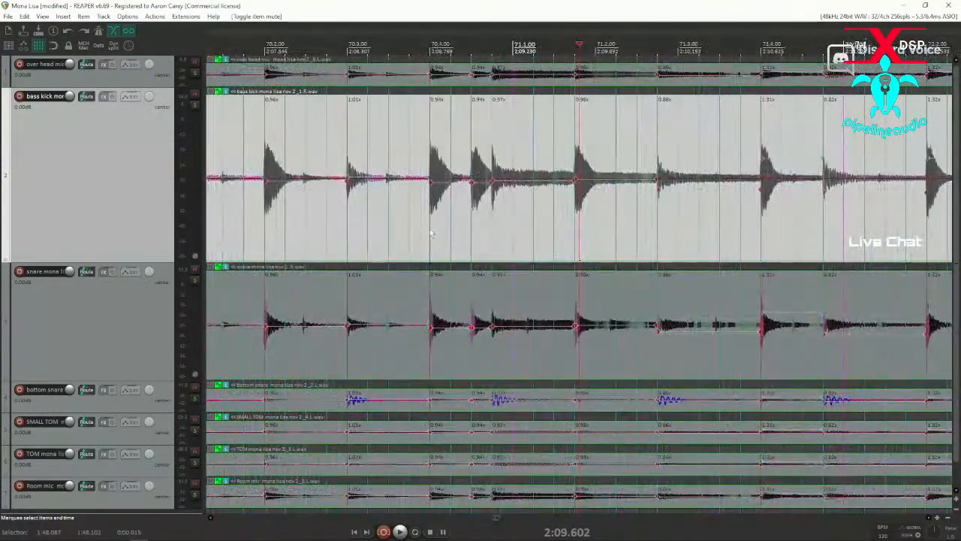
click(374, 231)
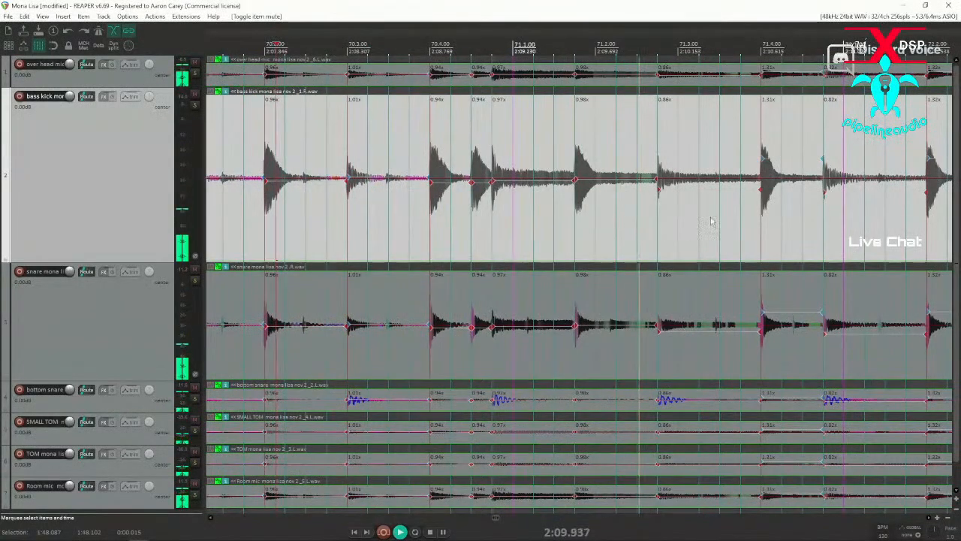
key(space)
Remove the stretch markers from 2:08.907 to 2:09.385, add one on the first hit after 70.4, and snap it to the grid
drag(455, 218, 537, 223)
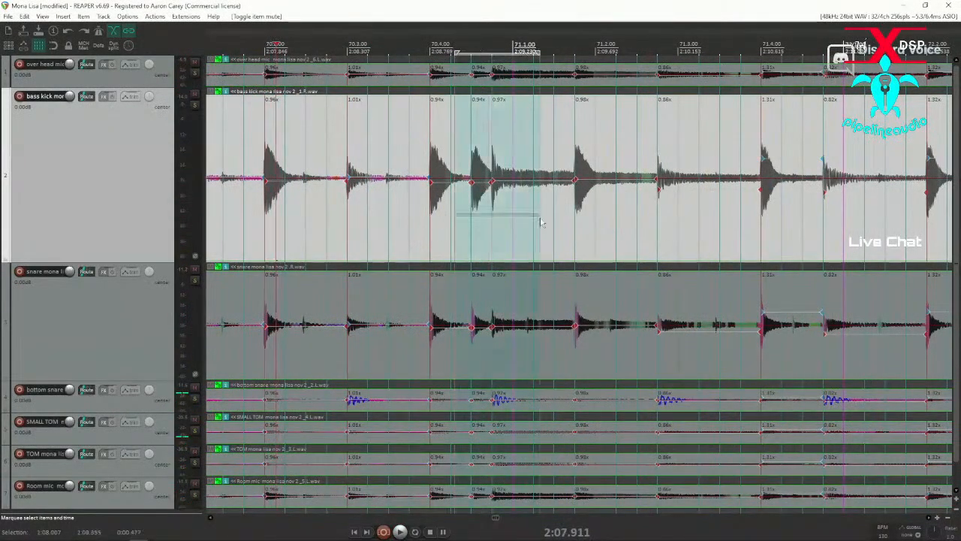
key(ctrl+shift+w)
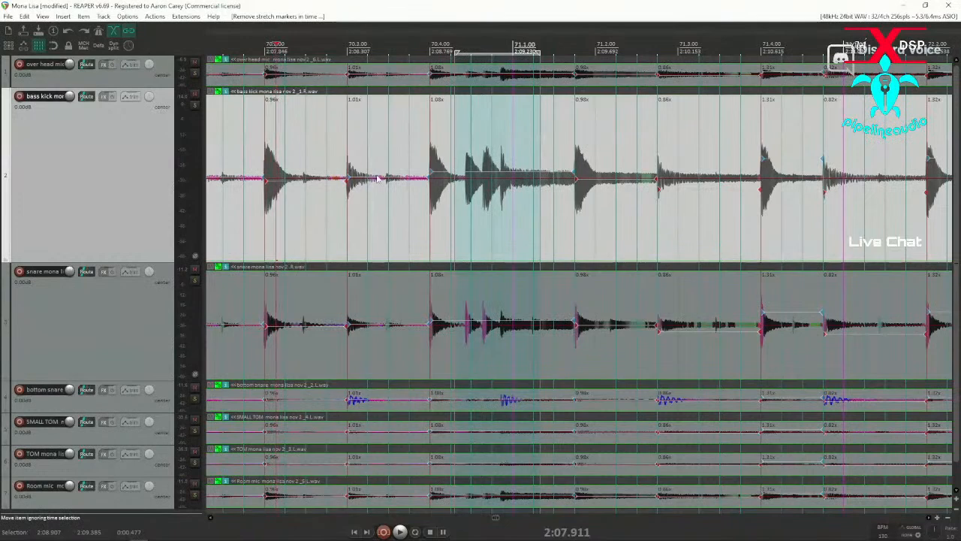
click(464, 211)
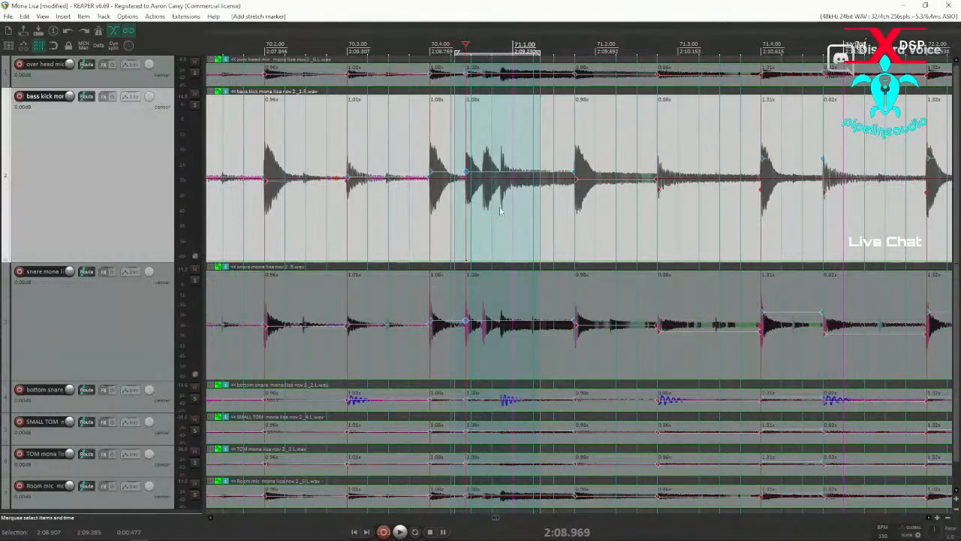
key(ctrl+alt+w)
Add and grid-snap stretch markers on the next two hits leading into 71.1, and save the project
click(488, 220)
key(w)
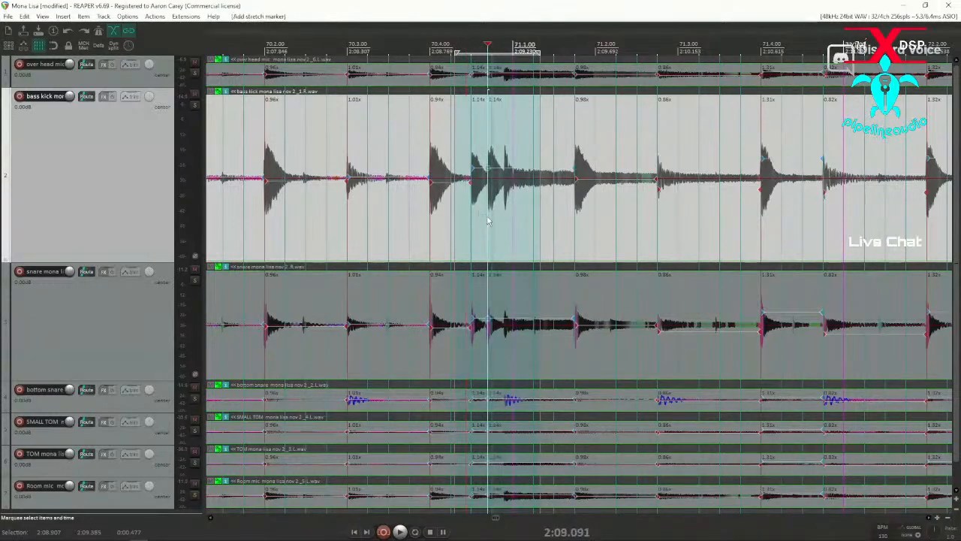
key(ctrl+alt+w)
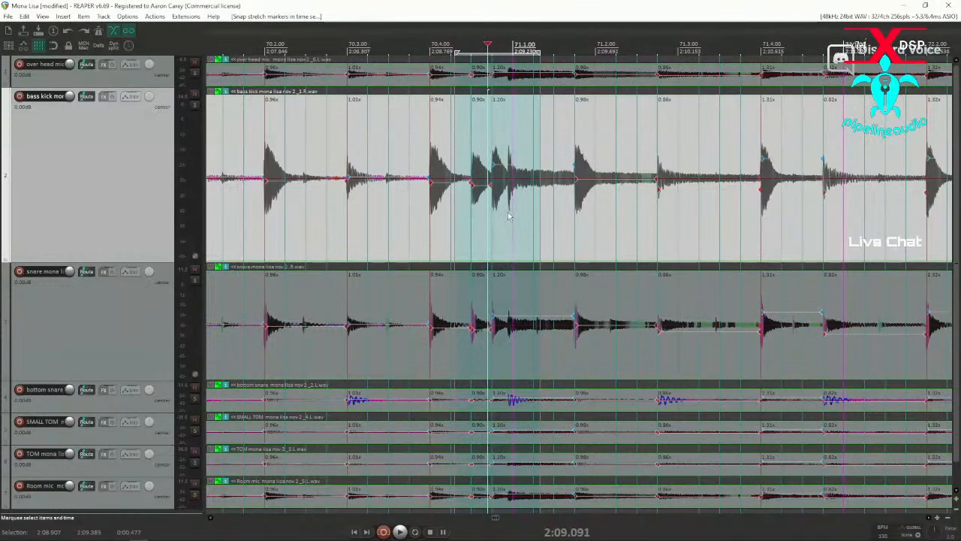
key(w)
key(q)
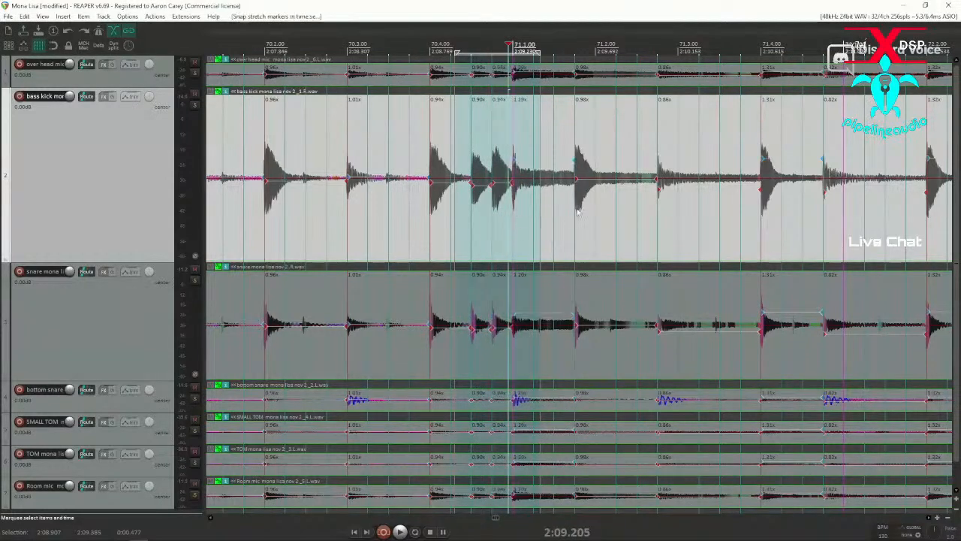
key(ctrl+s)
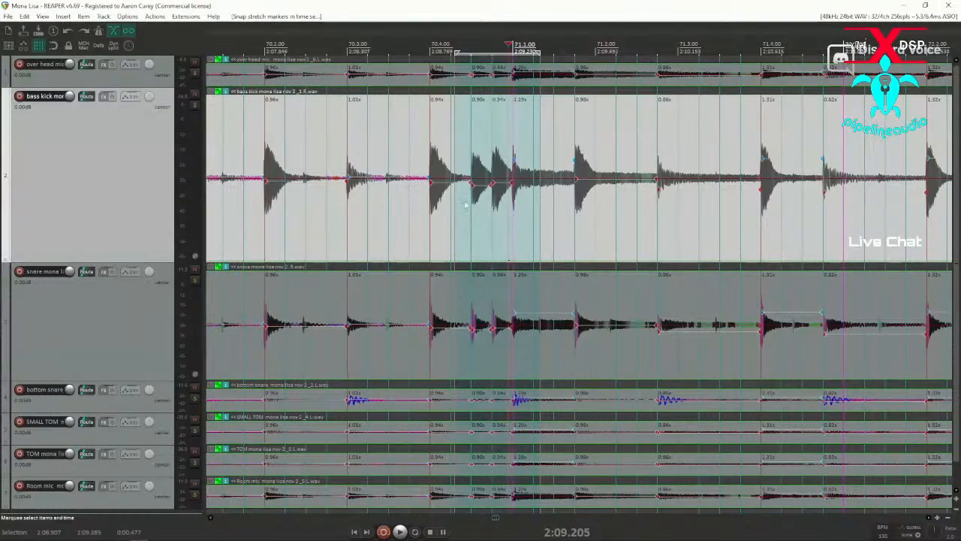
Move the stretch markers of the two hits after 71.1 onto 71.2 and 71.3, listening before and after
click(329, 205)
key(space)
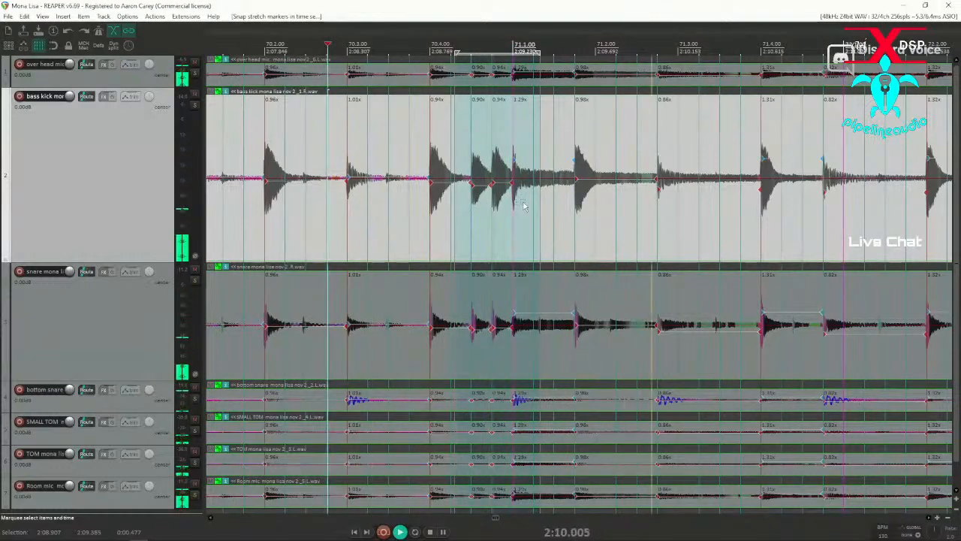
key(space)
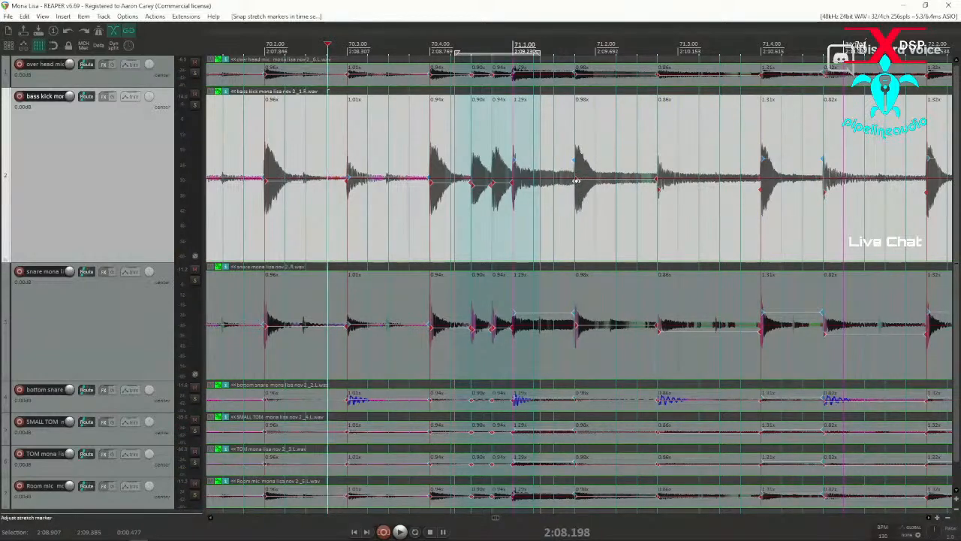
drag(575, 180, 598, 181)
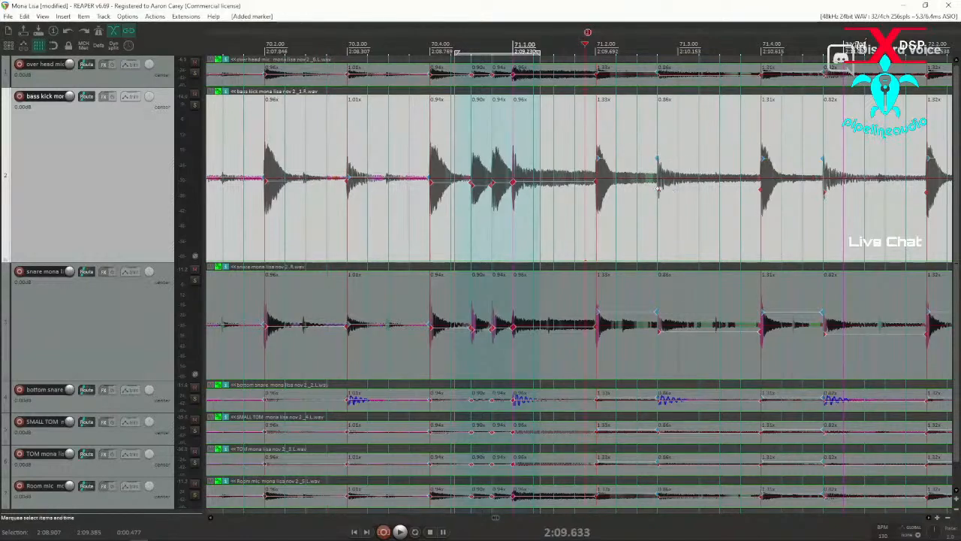
drag(659, 190, 678, 185)
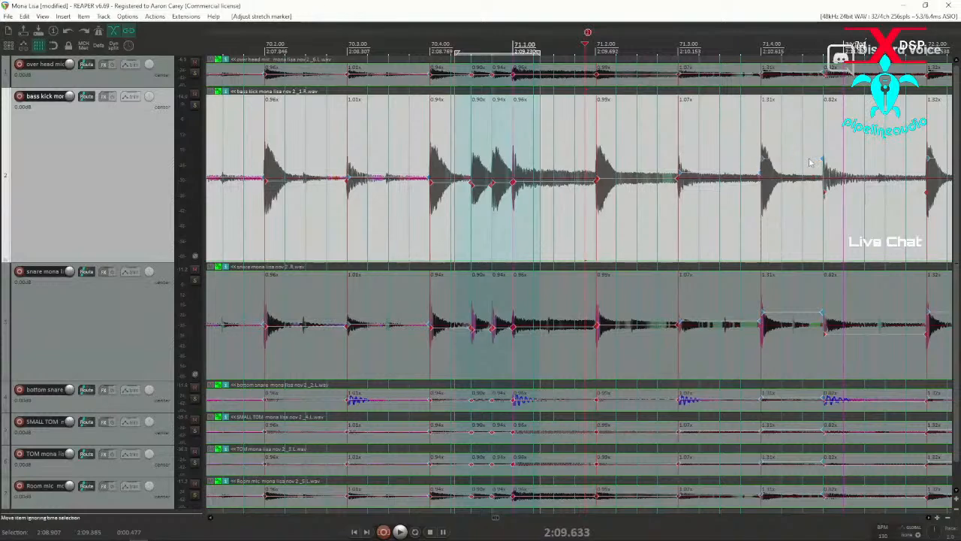
key(space)
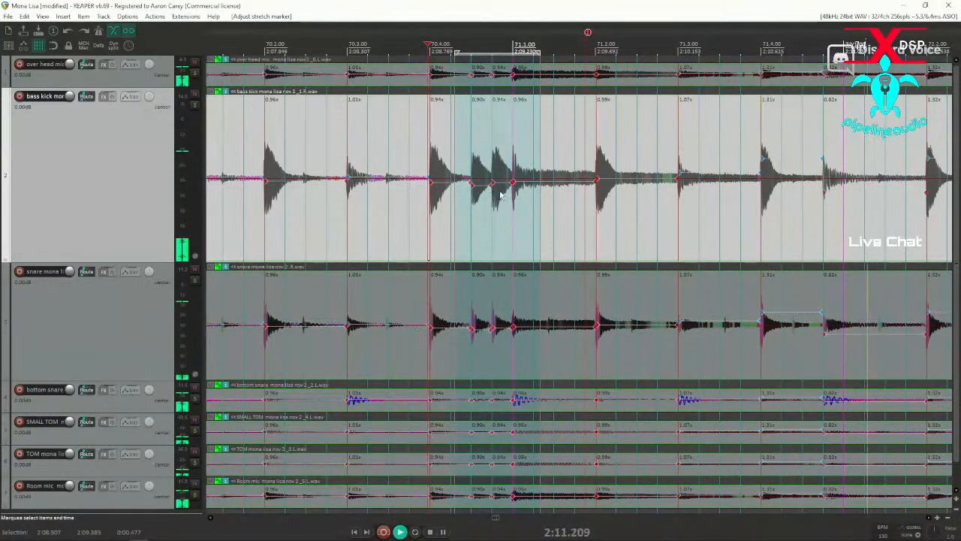
key(space)
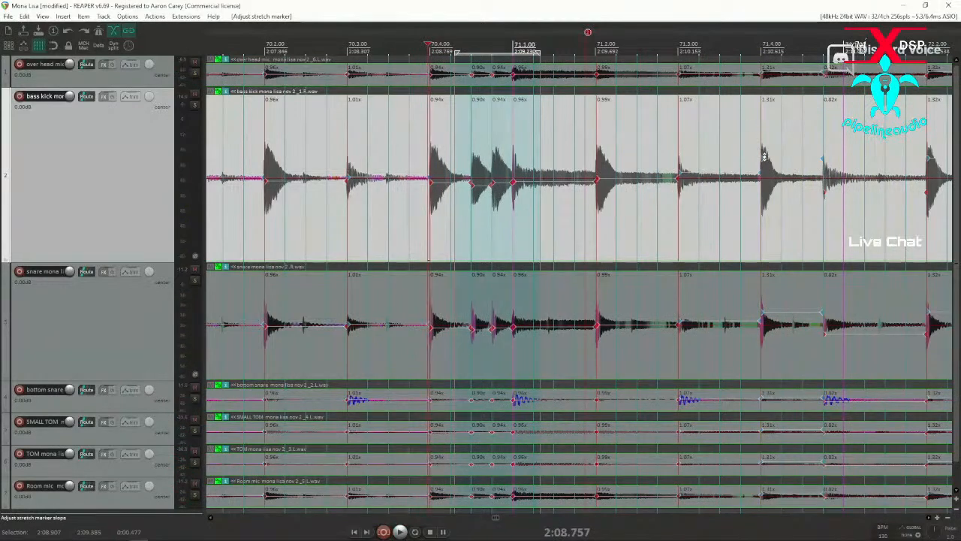
Adjust the stretch marker at 71.4, snap all stretch markers from before 70.4 to past 71.4 to the grid, and play them back
mouse_move(762, 158)
mouse_down()
mouse_move(822, 160)
mouse_move(764, 164)
mouse_up()
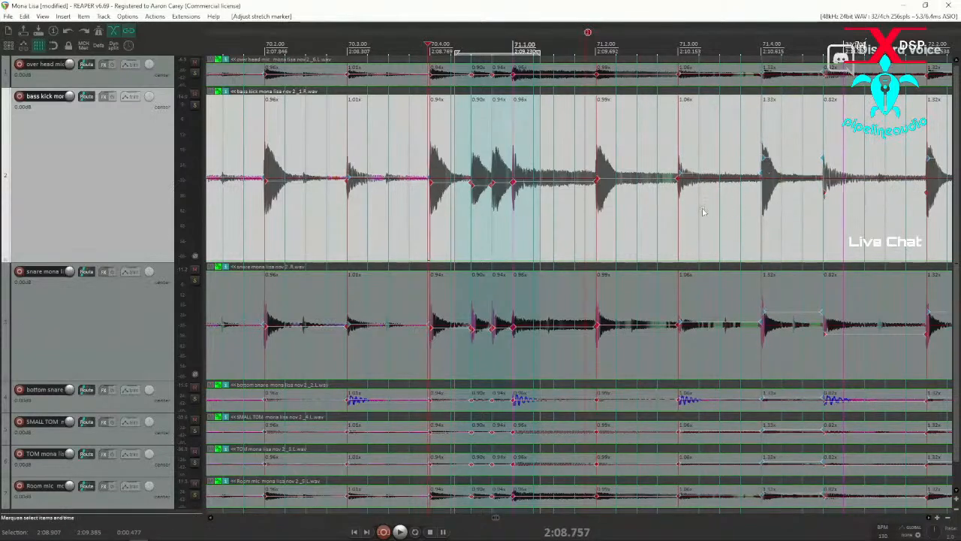
drag(375, 239, 796, 222)
key(ctrl+shift+s)
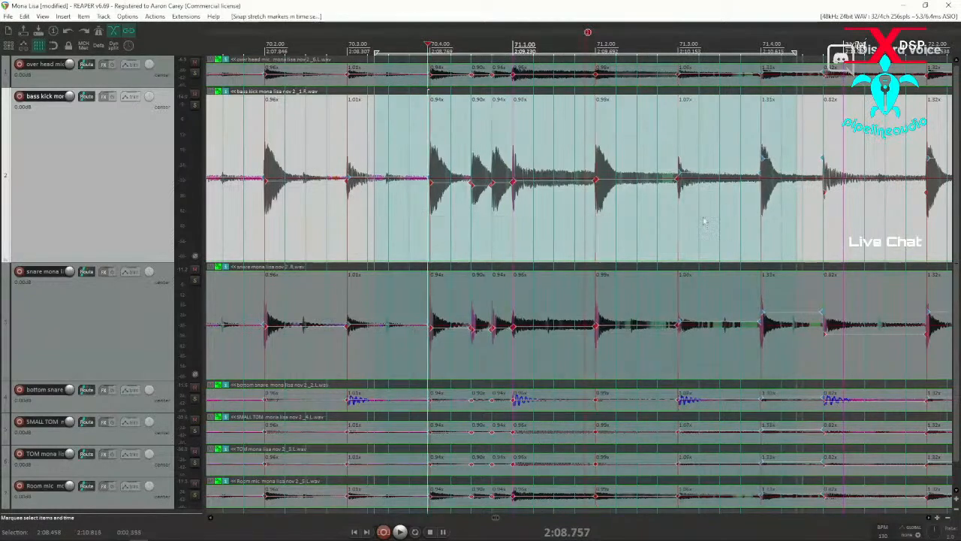
click(404, 214)
key(space)
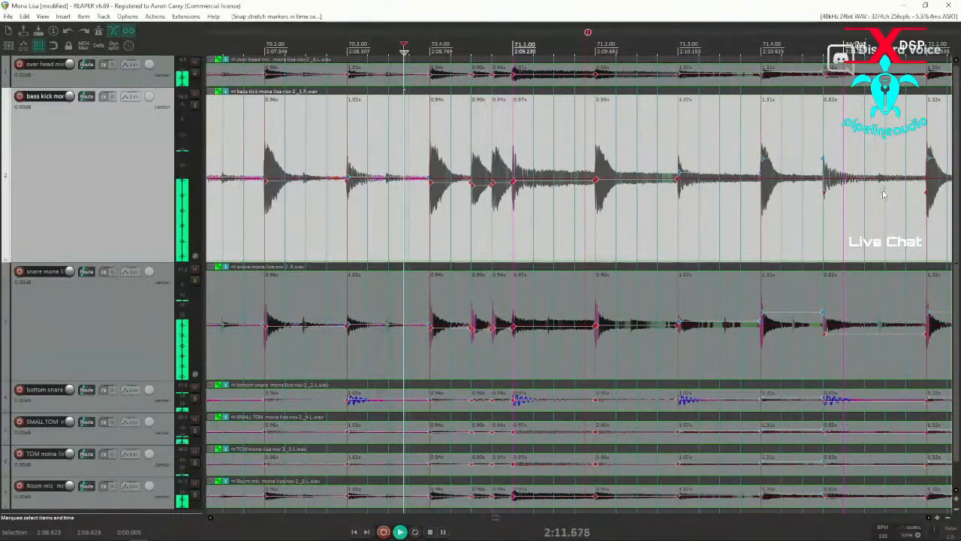
key(space)
Replace the misplaced stretch marker between 2:10.905 and 2:11.040 with one on the following hit, snap it to 72.1, and play it back
key(space)
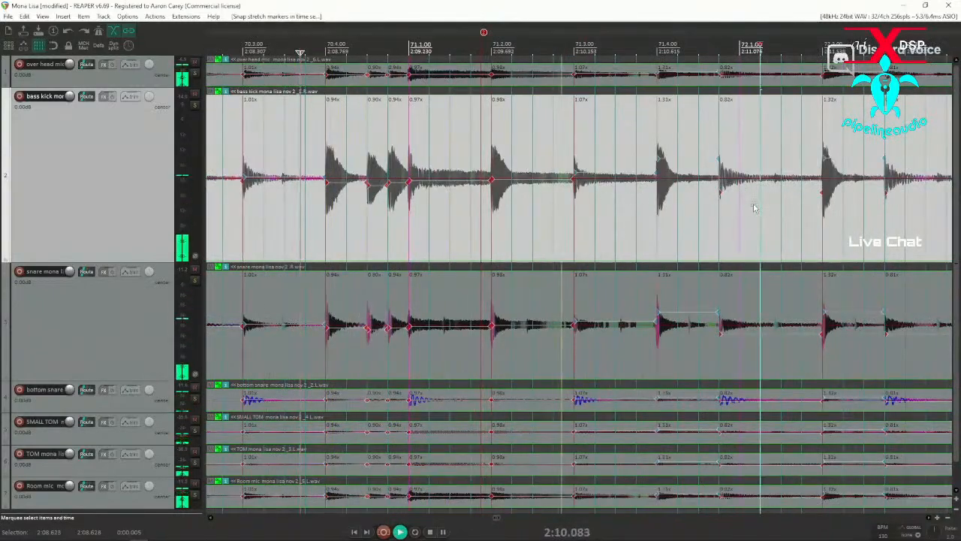
scroll(645, 204, up, 3)
drag(477, 208, 525, 211)
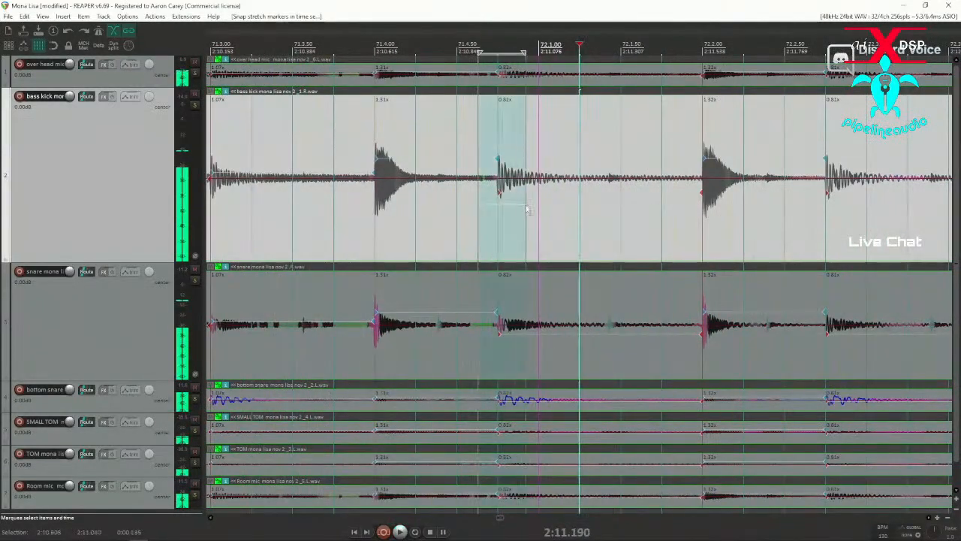
key(alt+shift+w)
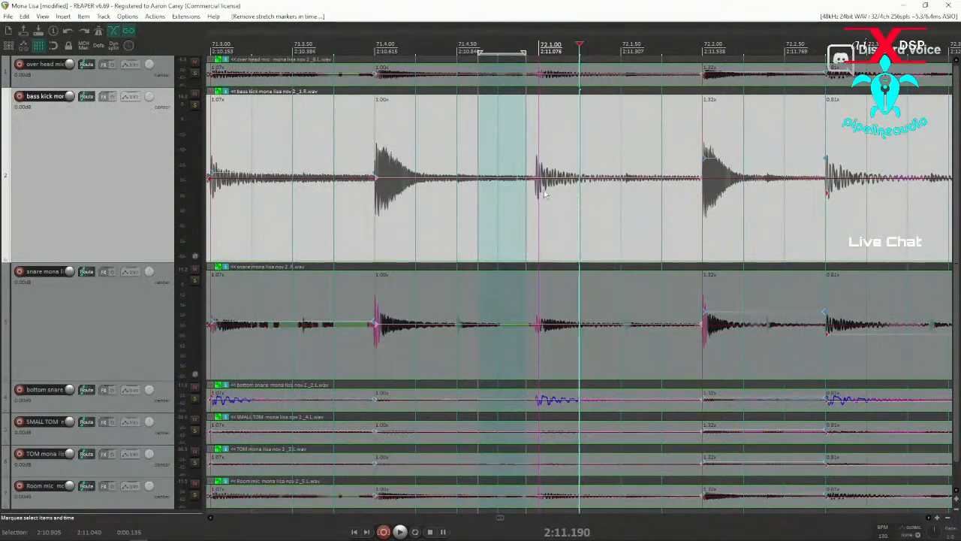
key(alt+shift+s)
drag(512, 202, 565, 209)
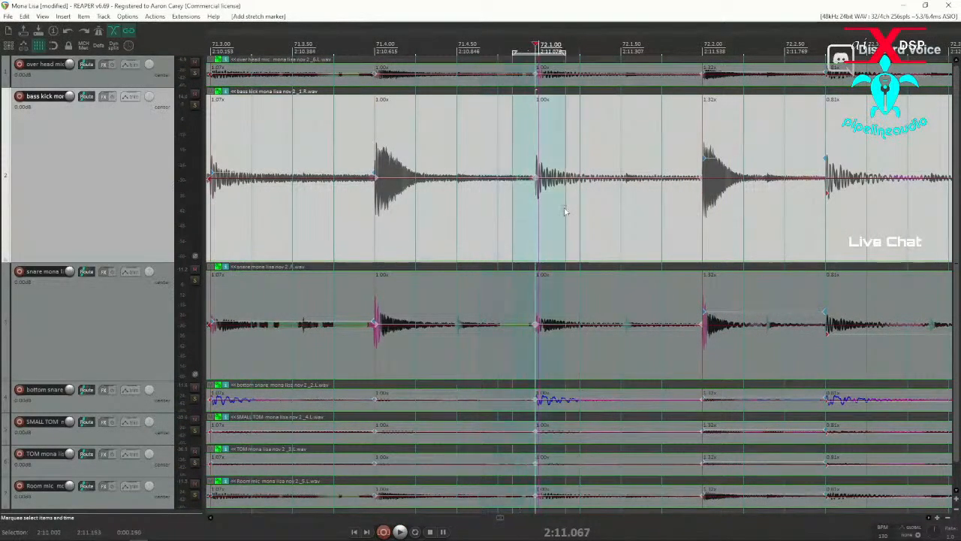
click(351, 217)
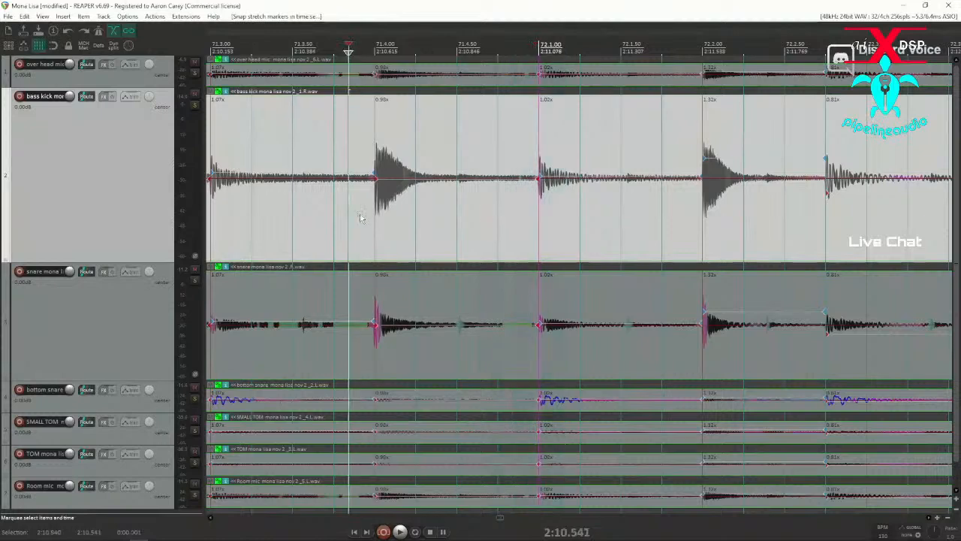
key(space)
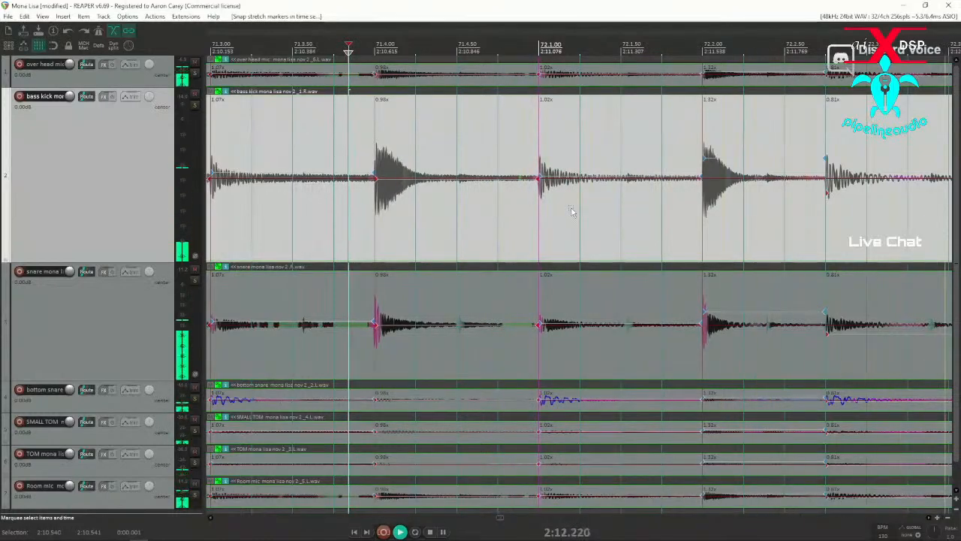
Move the stretch marker of the hit after 72.2 onto 72.3, snap it to the grid, and play the passage back before and after
key(space)
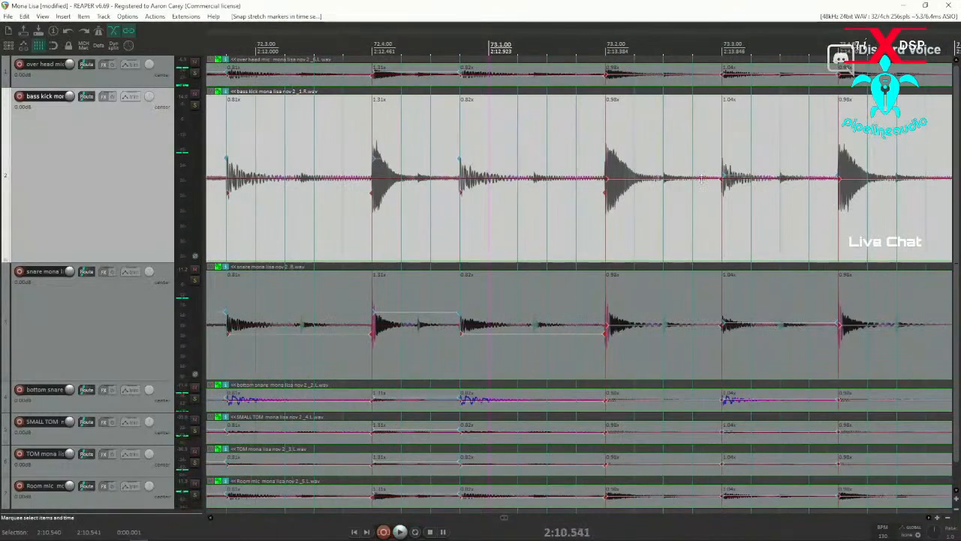
key(space)
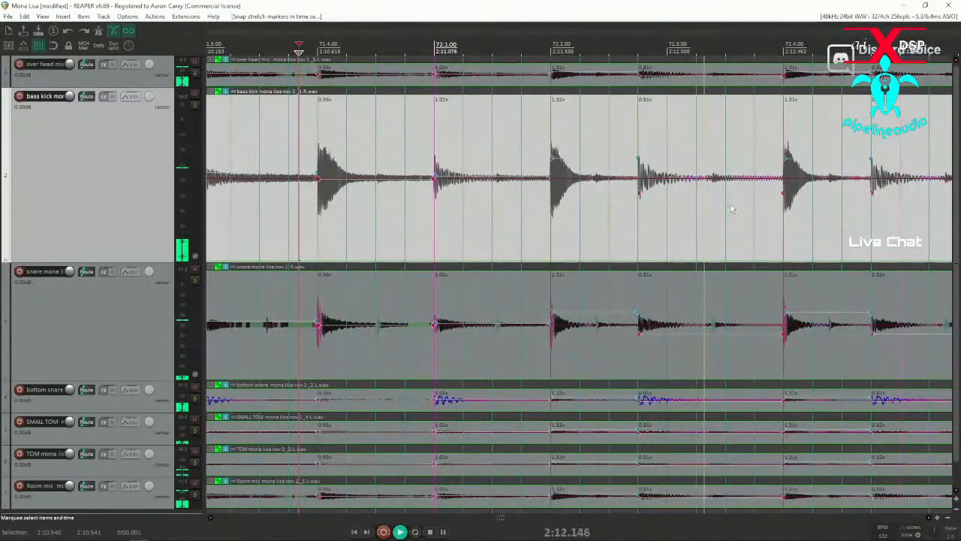
key(space)
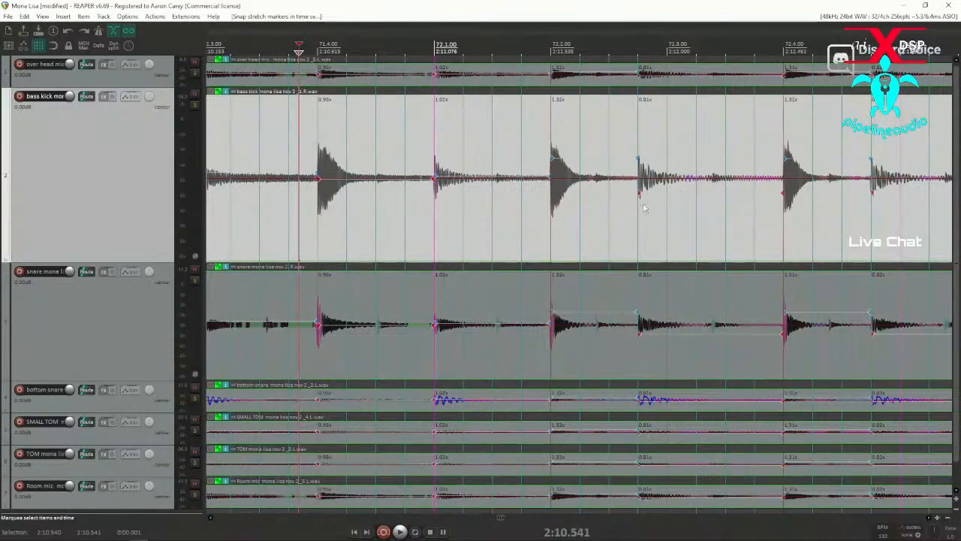
mouse_move(638, 194)
mouse_down()
mouse_move(669, 195)
mouse_move(682, 220)
mouse_up()
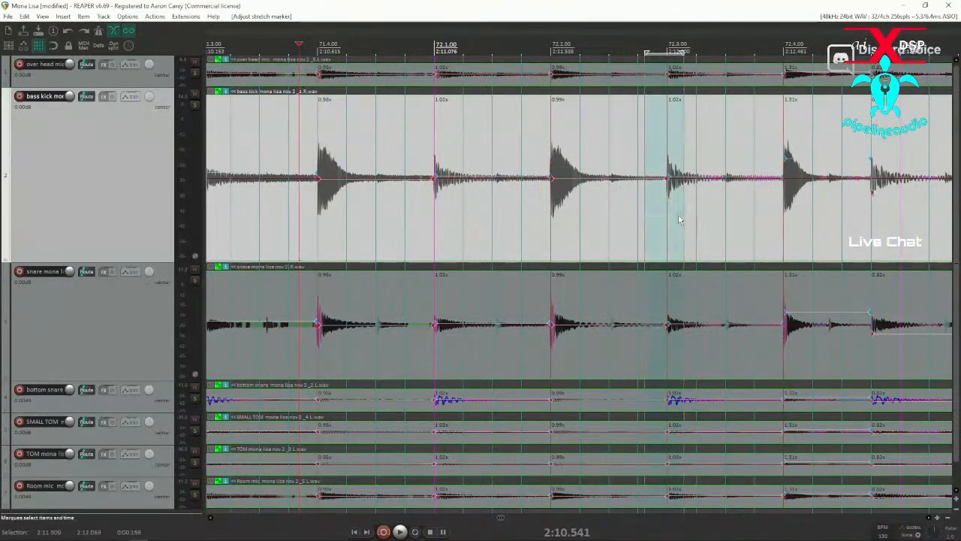
click(531, 218)
key(space)
scroll(579, 210, down, 3)
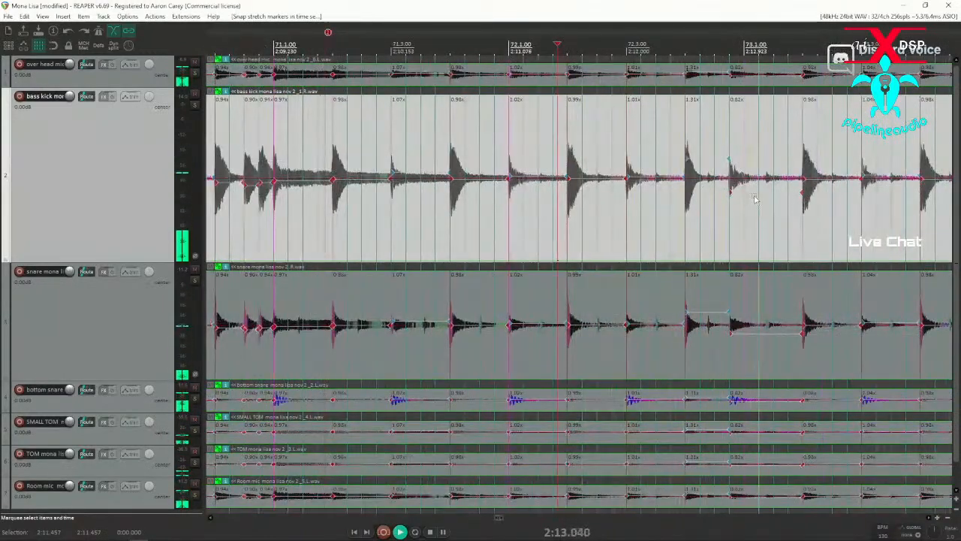
key(space)
Split the drum items at 2:12.862, trim the second part's start to about 73.1.75, and extend the first part's end past 73.1.25
click(714, 205)
scroll(676, 207, up, 4)
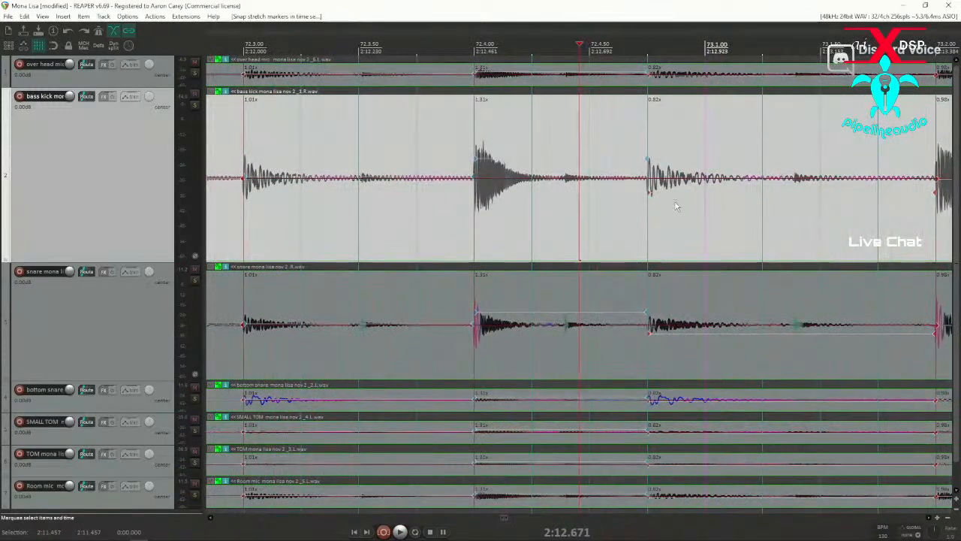
key(s)
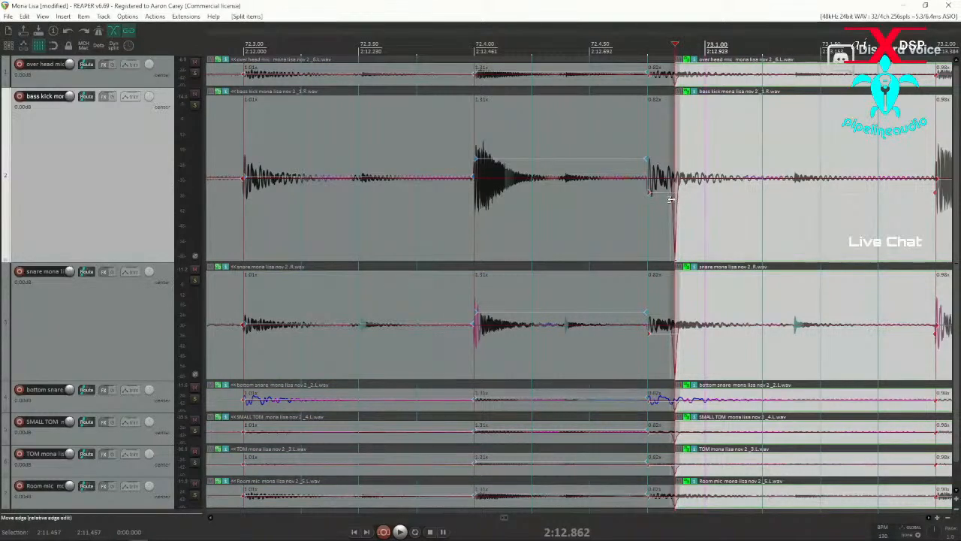
drag(675, 199, 877, 205)
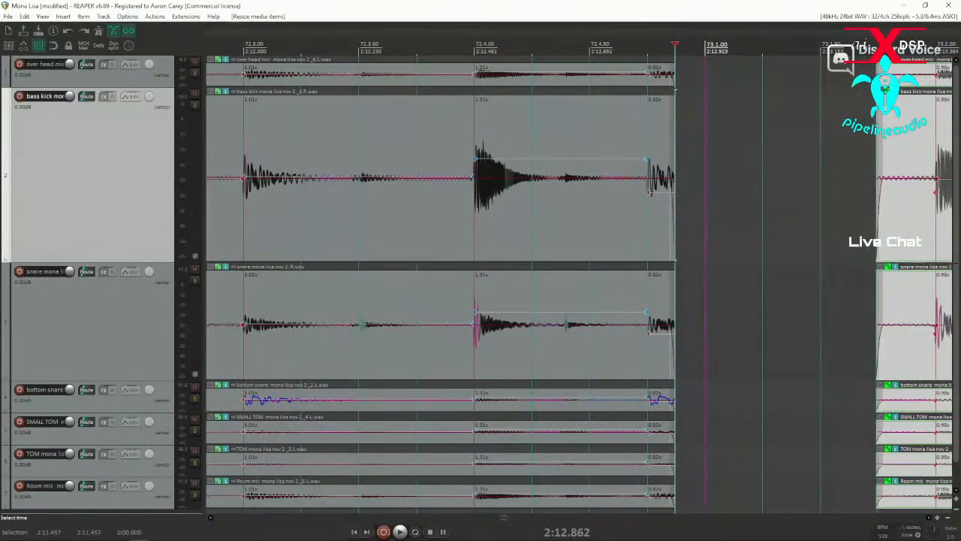
drag(672, 214, 791, 216)
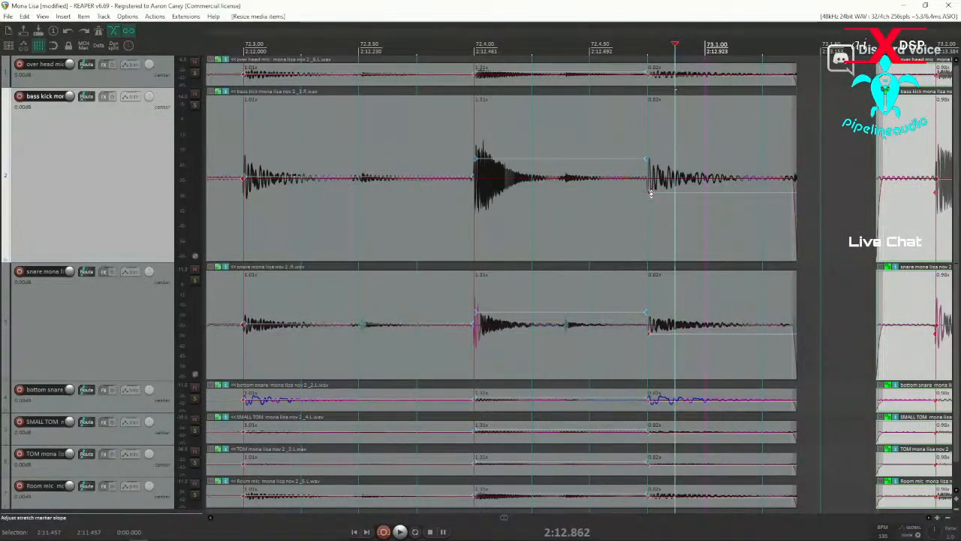
Move the stretch marker of the last hit before the gap onto 73.1 and snap it to the grid
drag(649, 192, 705, 201)
drag(671, 98, 729, 223)
key(s)
key(Delete)
scroll(701, 206, down, 2)
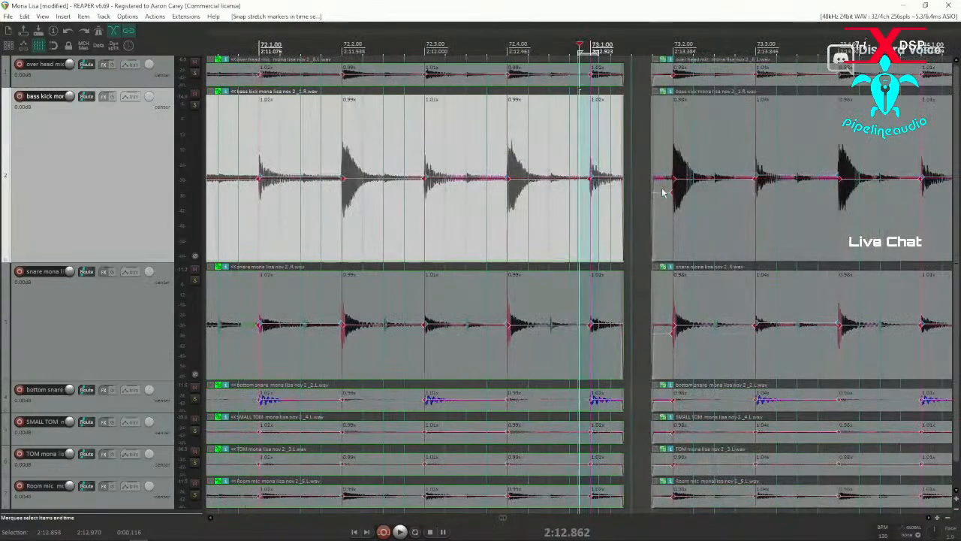
Play the drum section after the gap from 2:13.291 to check the hits through measures 73 to 75
scroll(675, 201, up, 5)
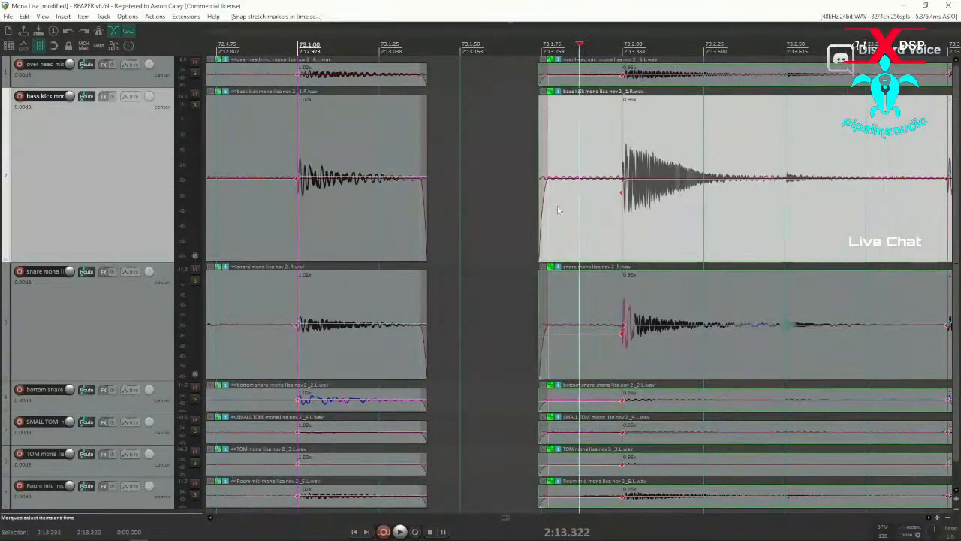
key(space)
scroll(605, 204, down, 2)
scroll(607, 206, down, 2)
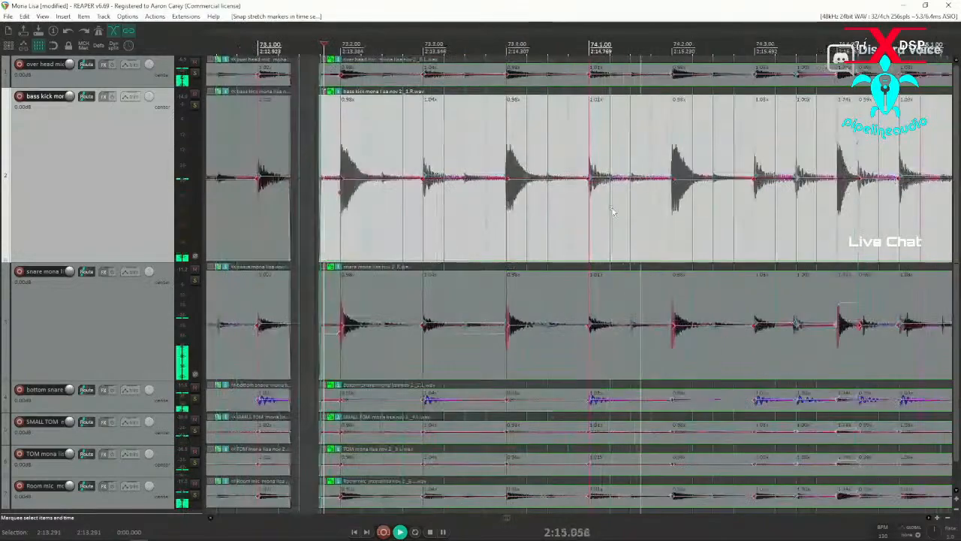
key(space)
scroll(643, 210, down, 2)
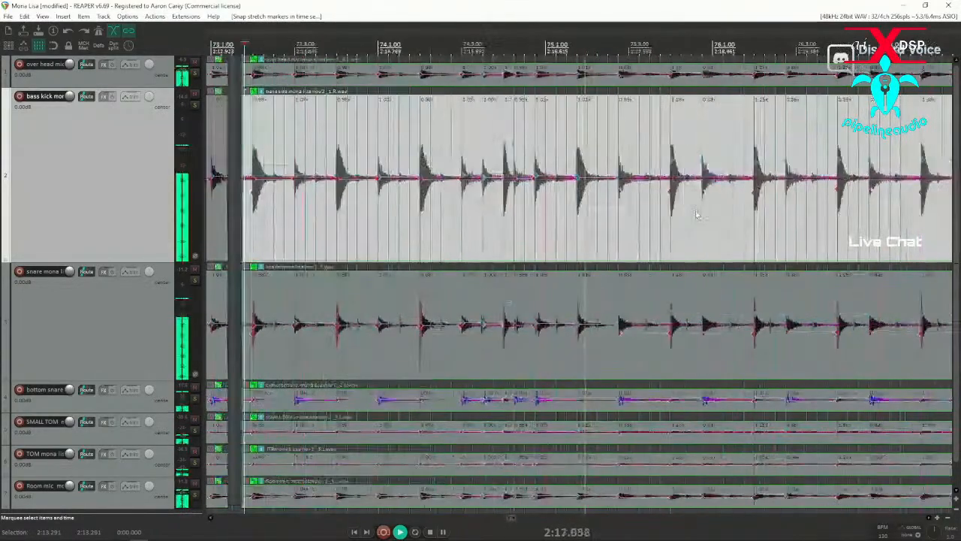
Select the time range around 75.1 from about 2:16.216 to 2:16.686, and place the edit cursor at 2:14.353, just after 73.4
drag(510, 209, 553, 217)
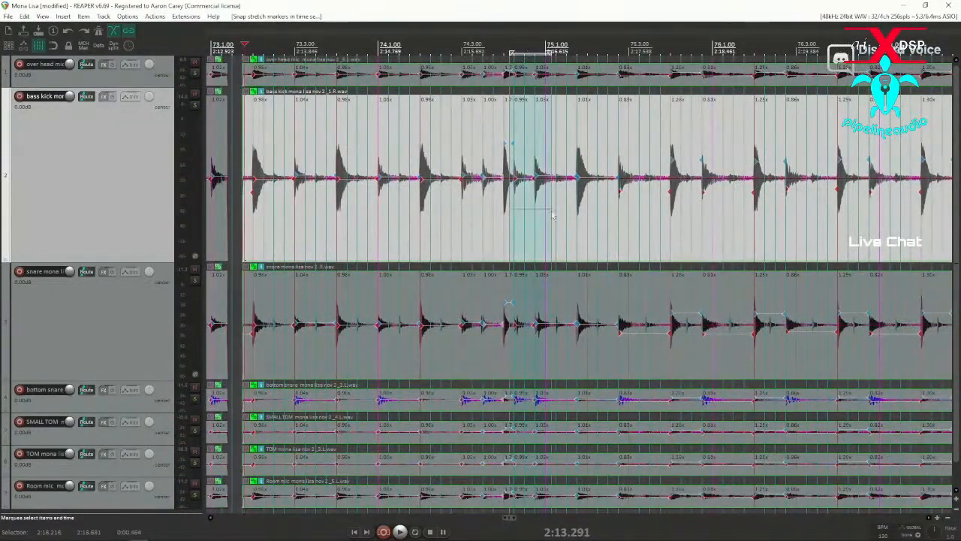
scroll(537, 222, up, 2)
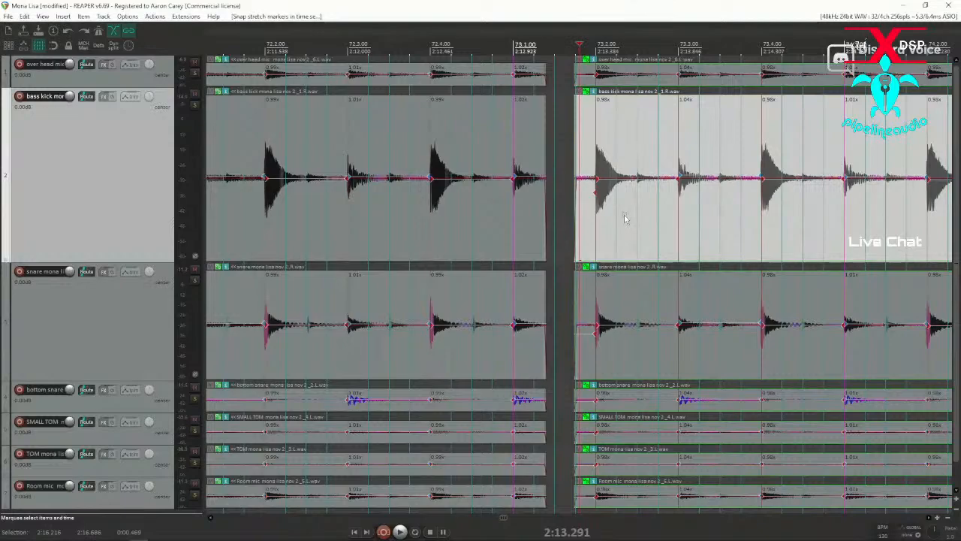
scroll(670, 199, down, 2)
click(671, 206)
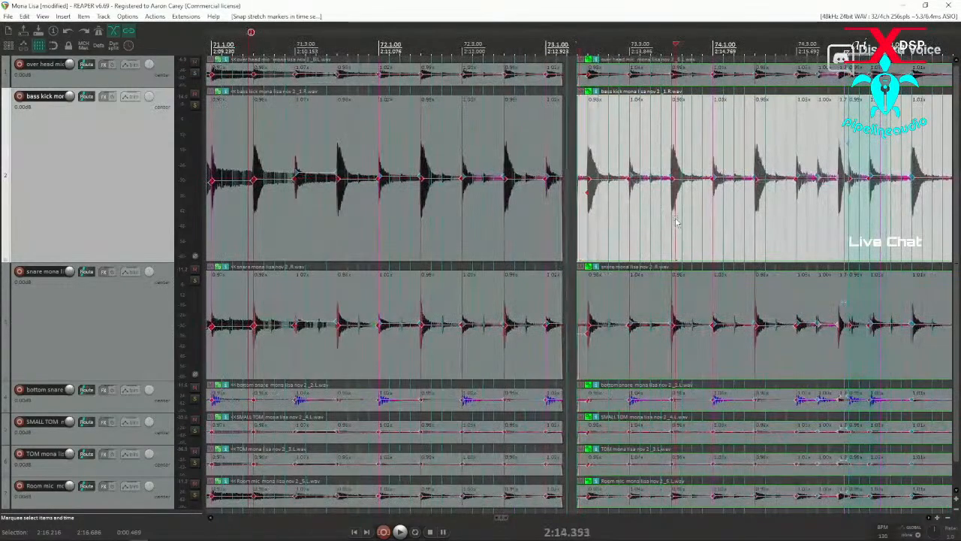
scroll(670, 214, up, 3)
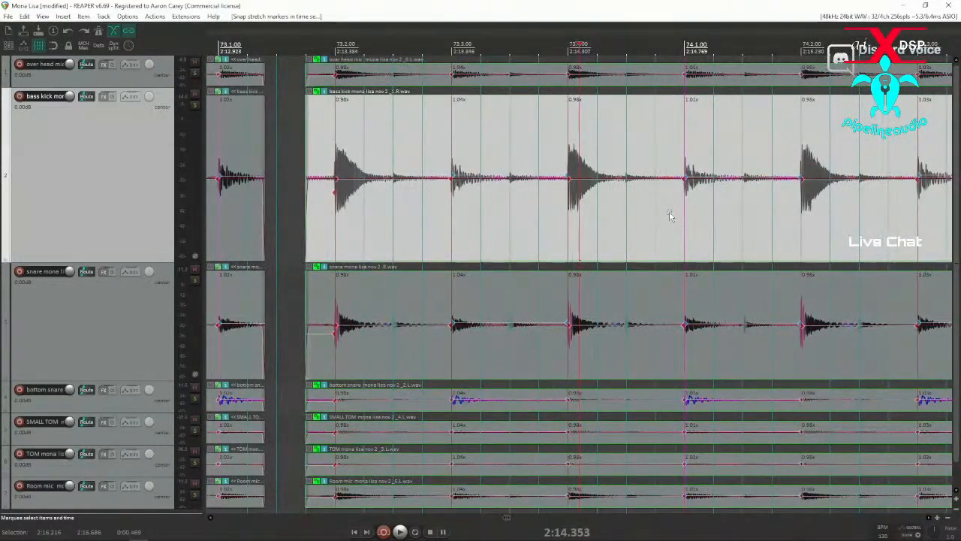